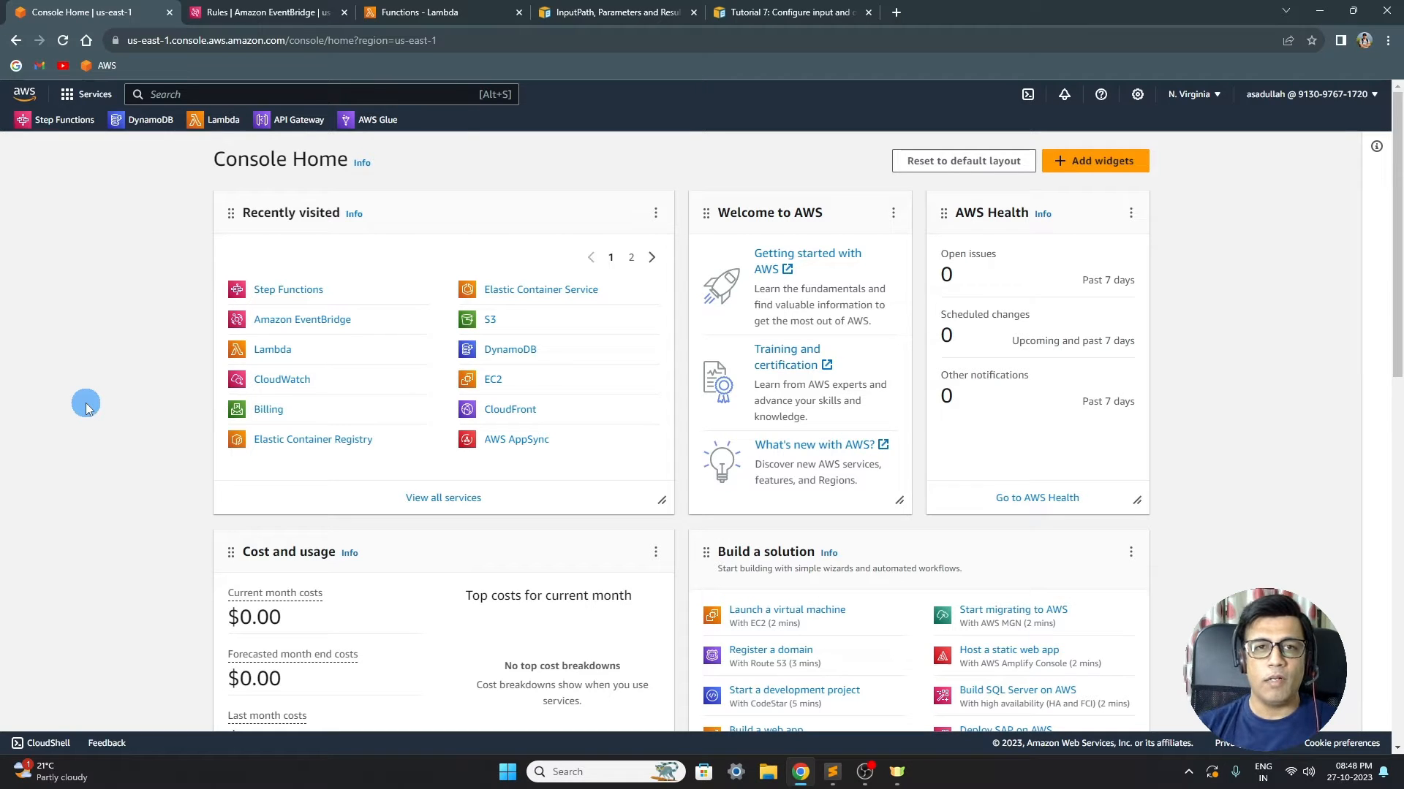
- Open the Step Functions service from the recently visited services and look over its How it works overview
{"action": "left_click", "coordinate": [267, 13]}
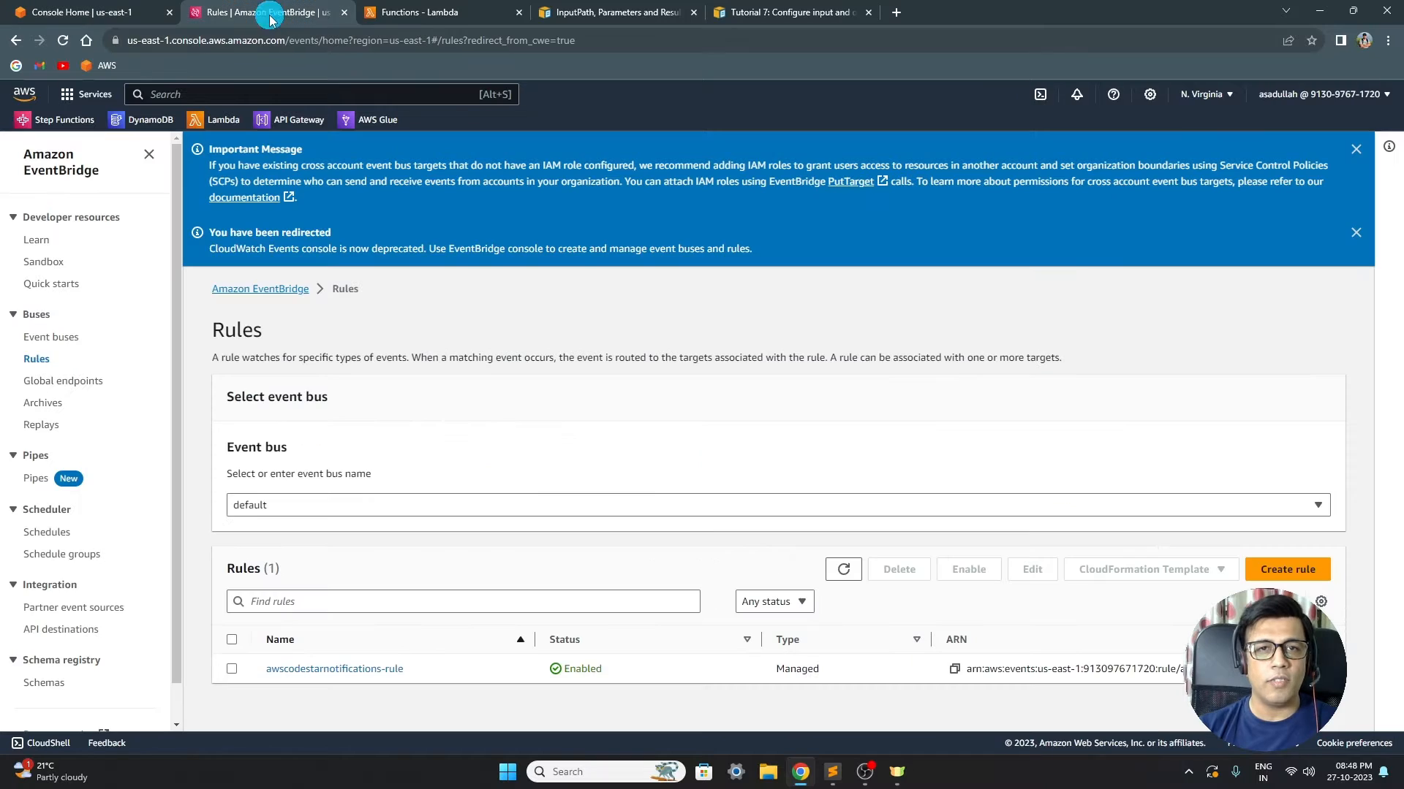
{"action": "left_click", "coordinate": [106, 13]}
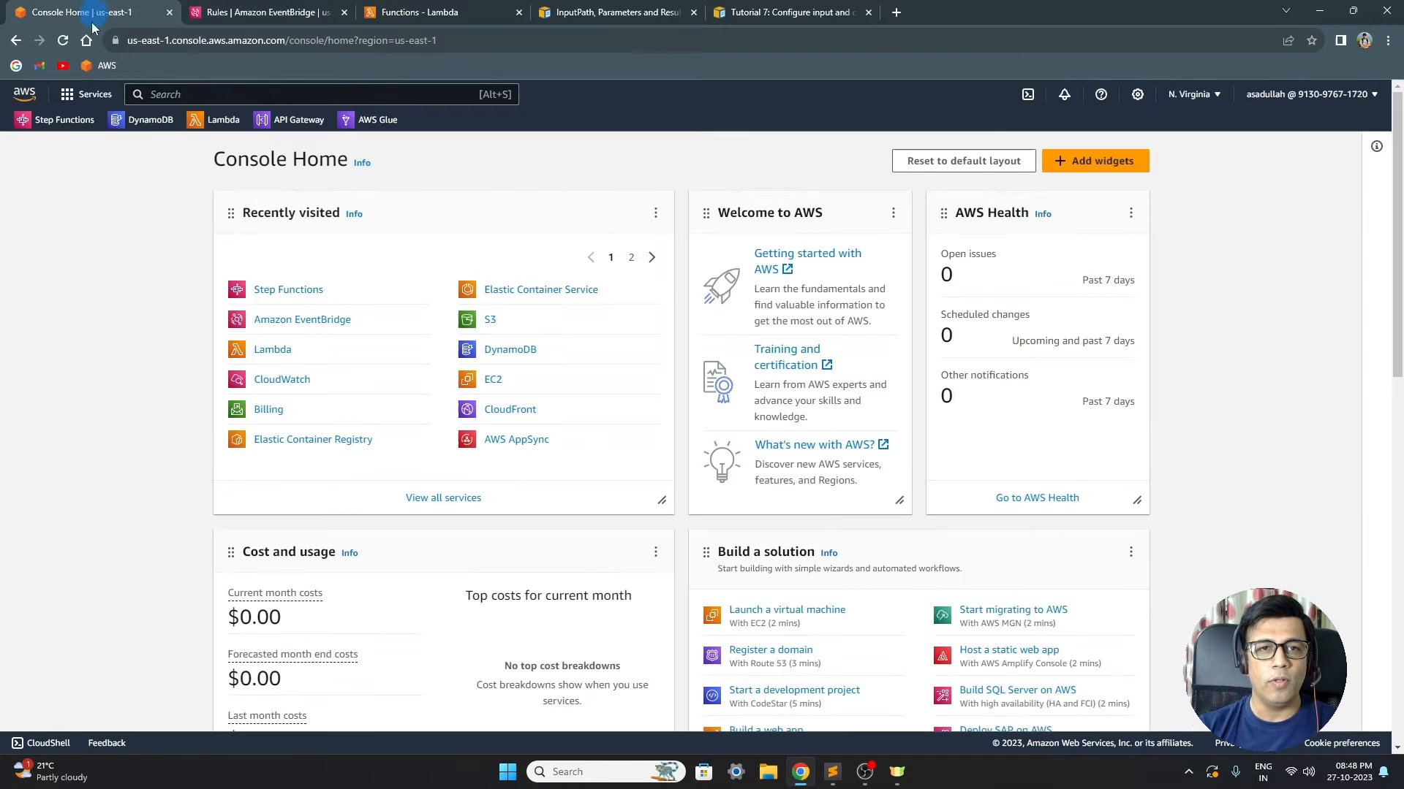
{"action": "left_click", "coordinate": [280, 292]}
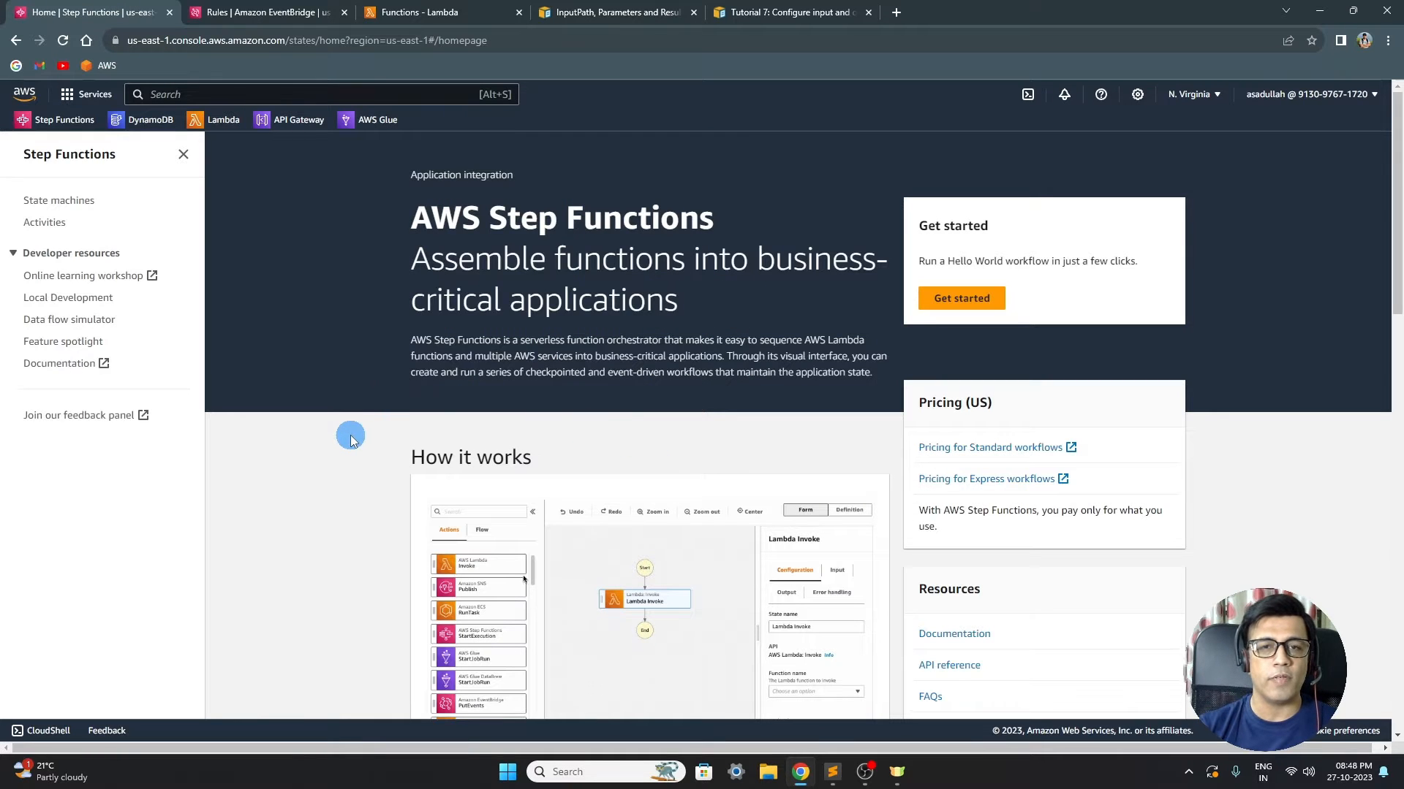
{"action": "scroll", "coordinate": [351, 437], "scroll_direction": "down", "scroll_amount": 2}
{"action": "scroll", "coordinate": [351, 437], "scroll_direction": "down", "scroll_amount": 2}
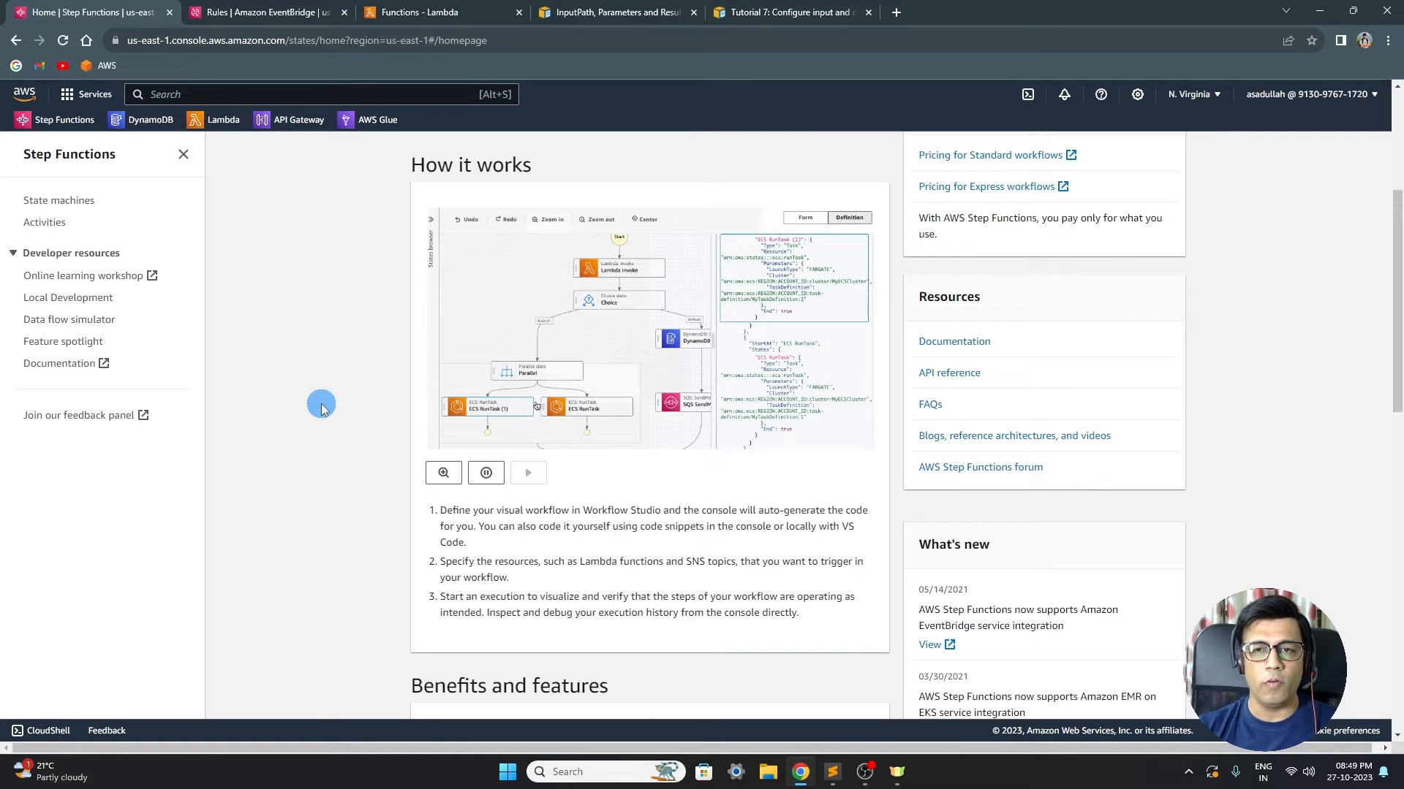
- Open the lambda1 function from the Lambda functions list and bring up its Add trigger form
{"action": "left_click", "coordinate": [407, 12]}
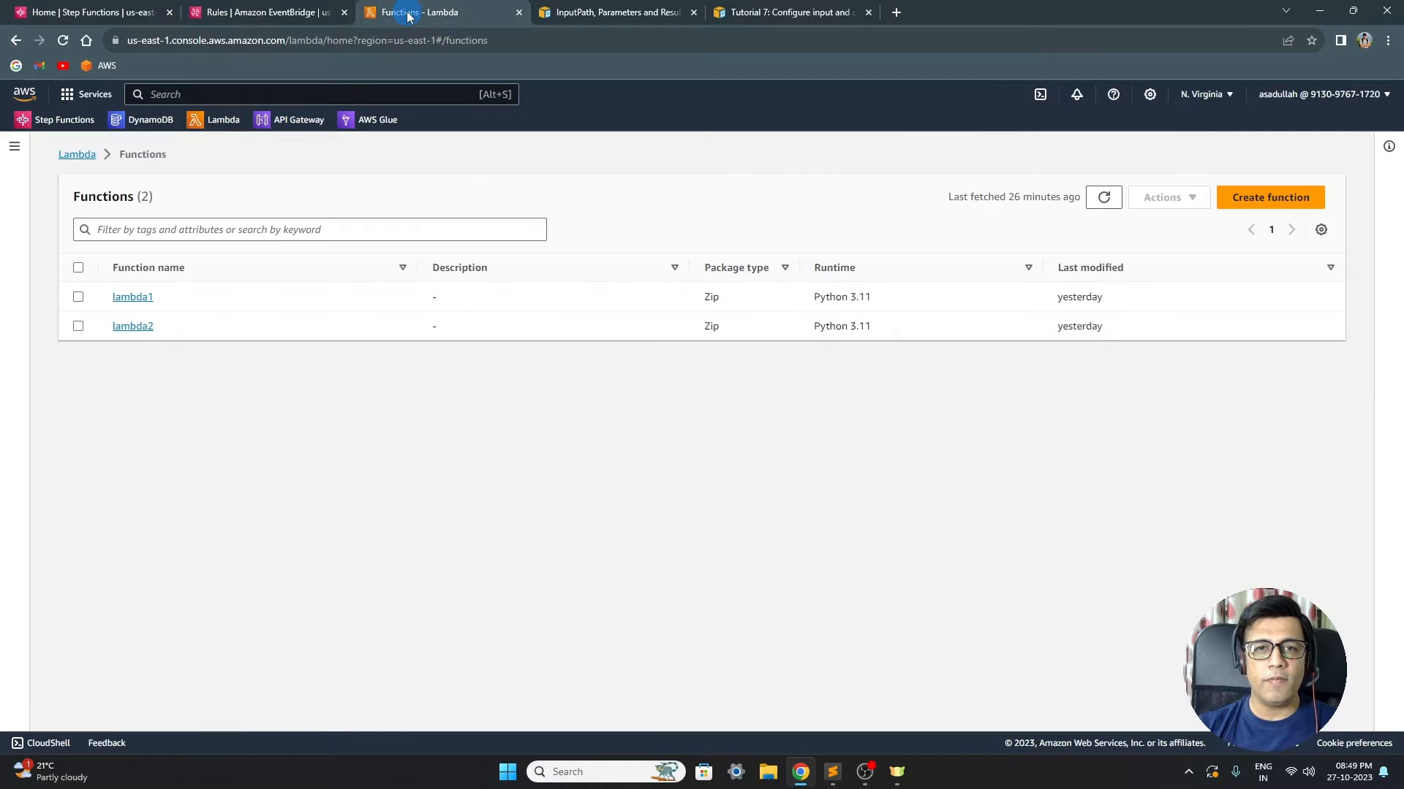
{"action": "left_click", "coordinate": [133, 296]}
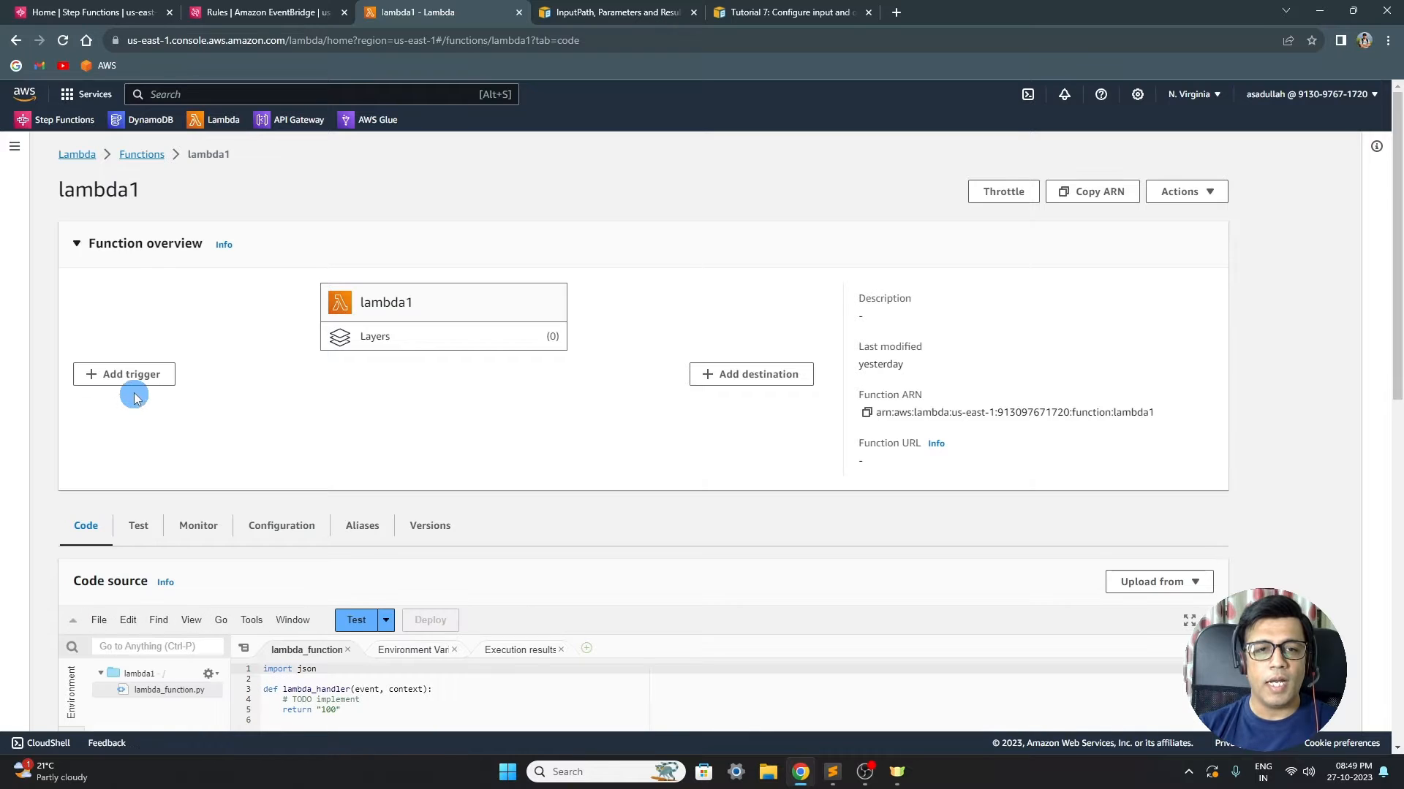
{"action": "left_click", "coordinate": [138, 383]}
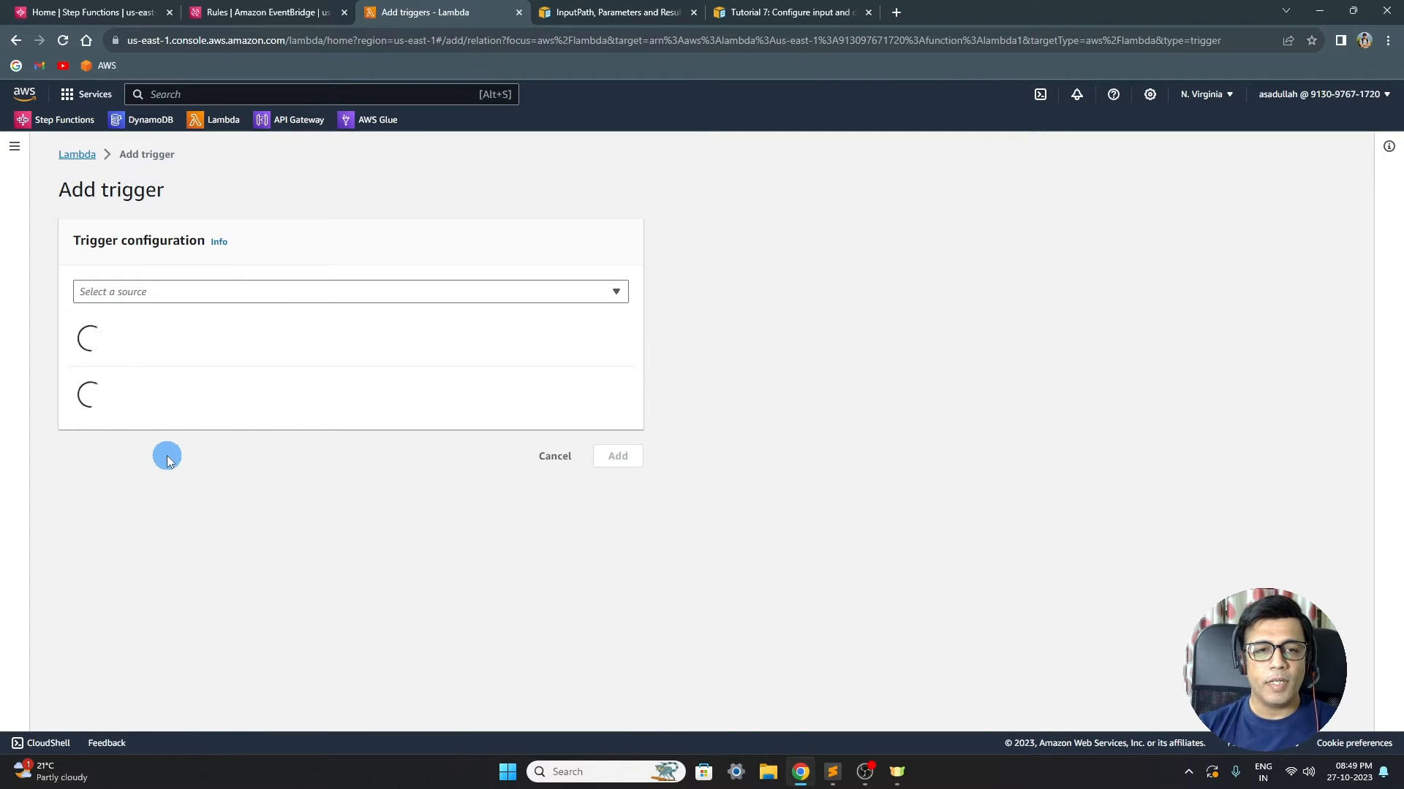
- Search the trigger sources for "cloud", then return to the Lambda functions list without adding a trigger
{"action": "left_click", "coordinate": [512, 291]}
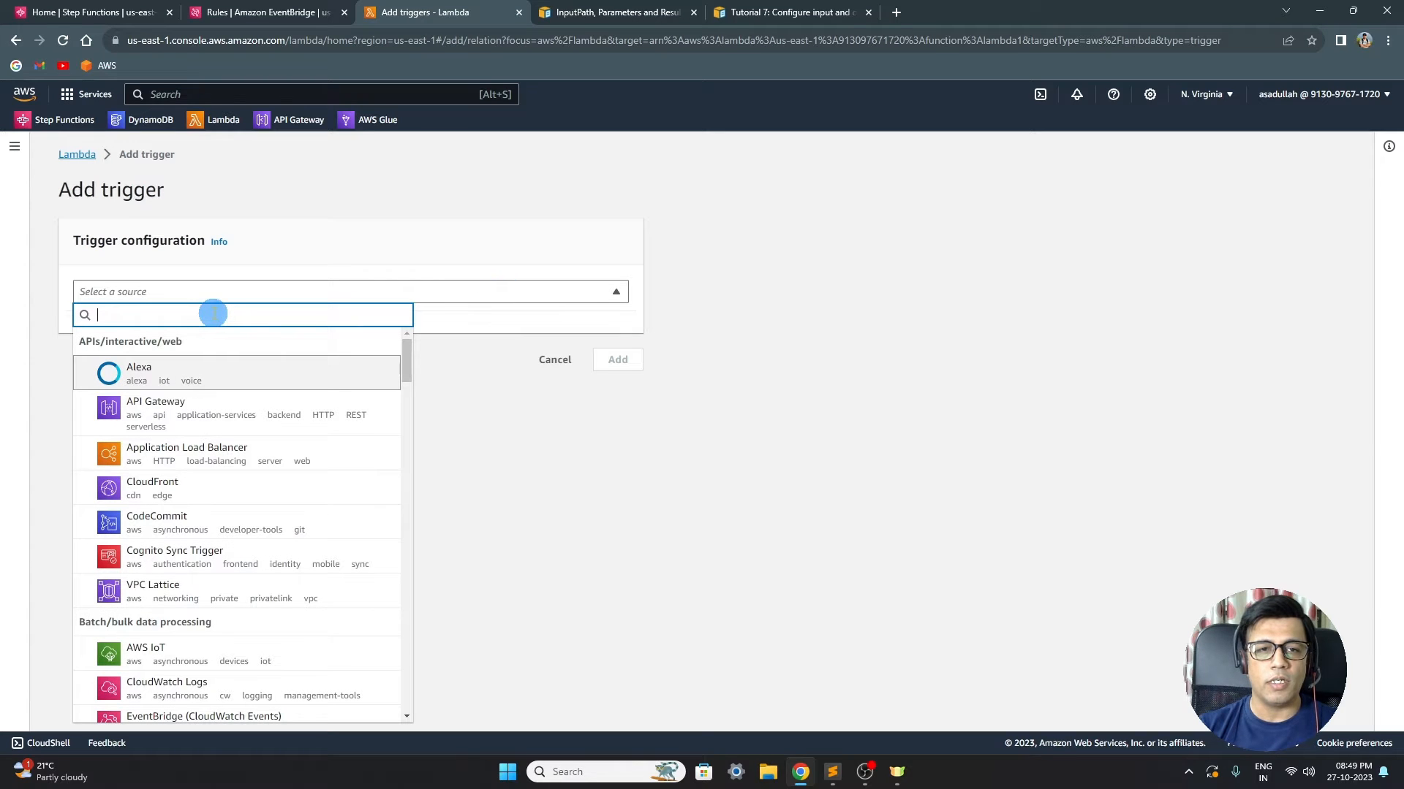
{"action": "type", "text": "cou"}
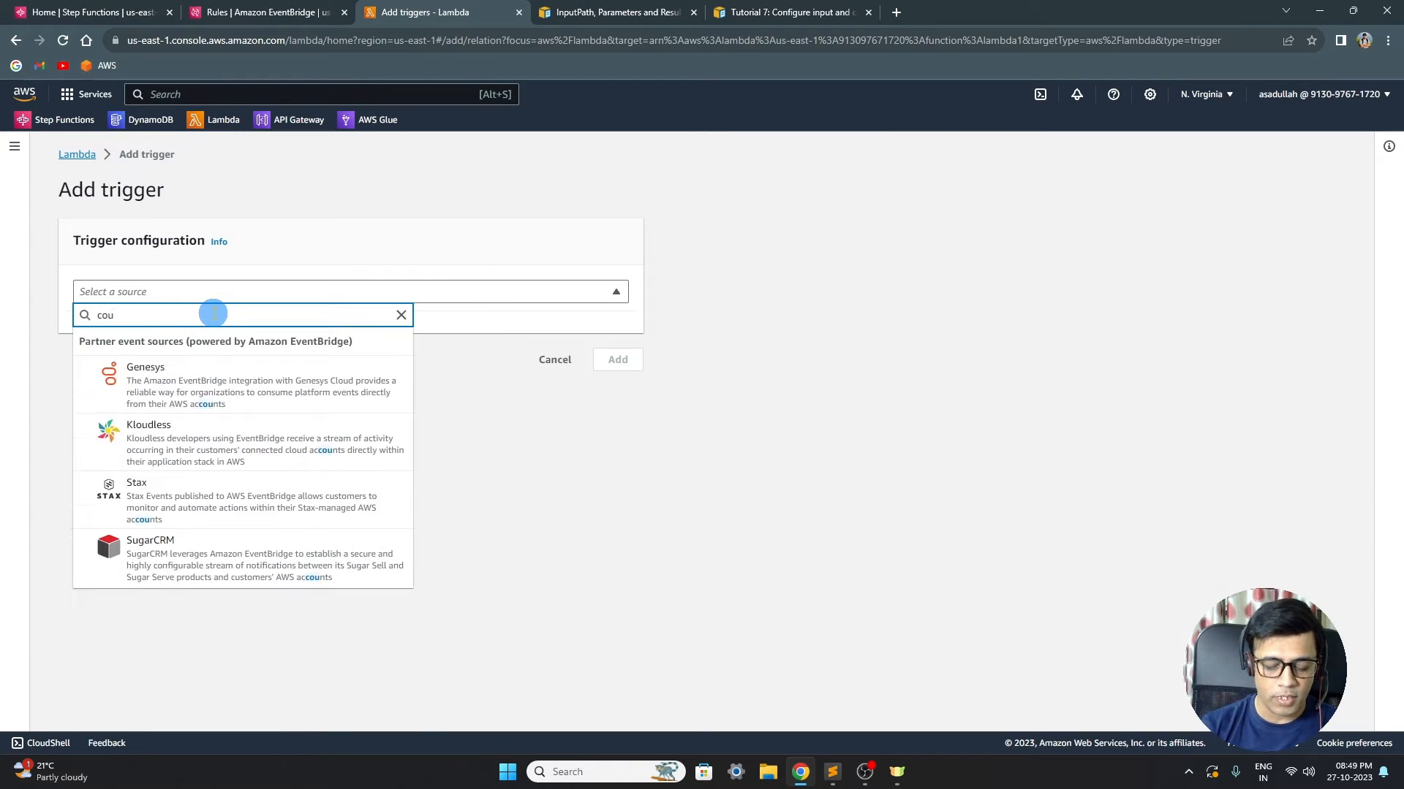
{"action": "type", "text": "dl"}
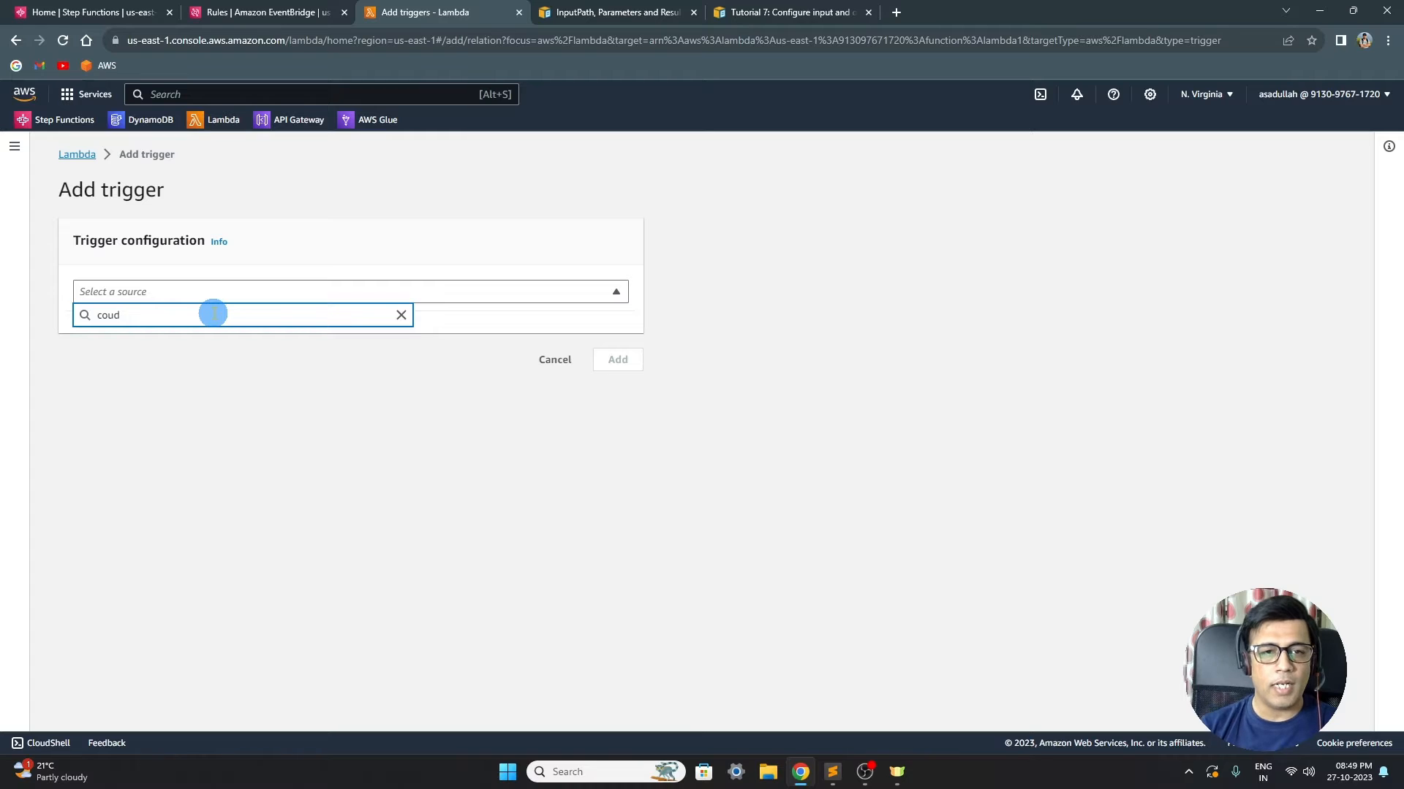
{"action": "key", "text": "BackSpace"}
{"action": "key", "text": "BackSpace"}
{"action": "key", "text": "BackSpace"}
{"action": "type", "text": "loud"}
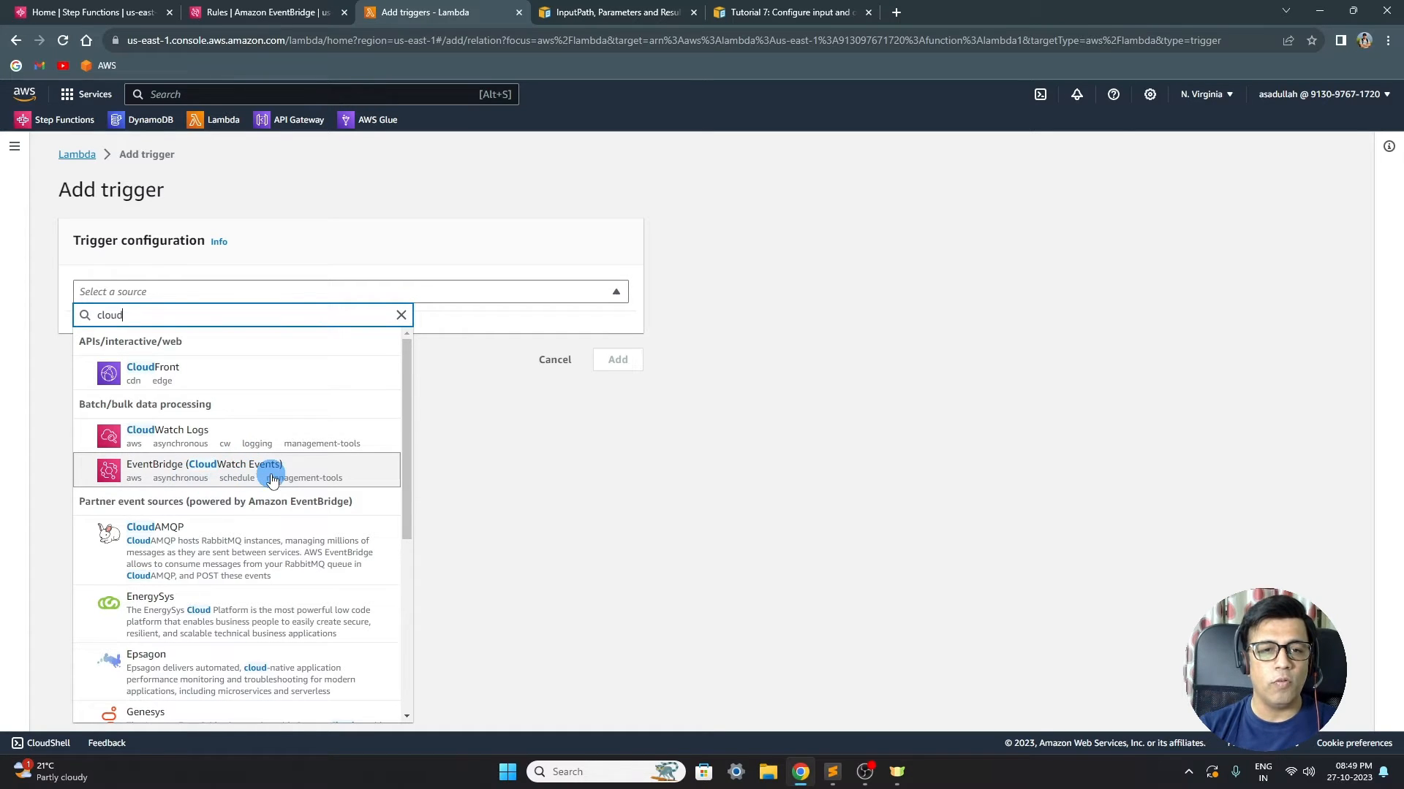
{"action": "left_click", "coordinate": [487, 462]}
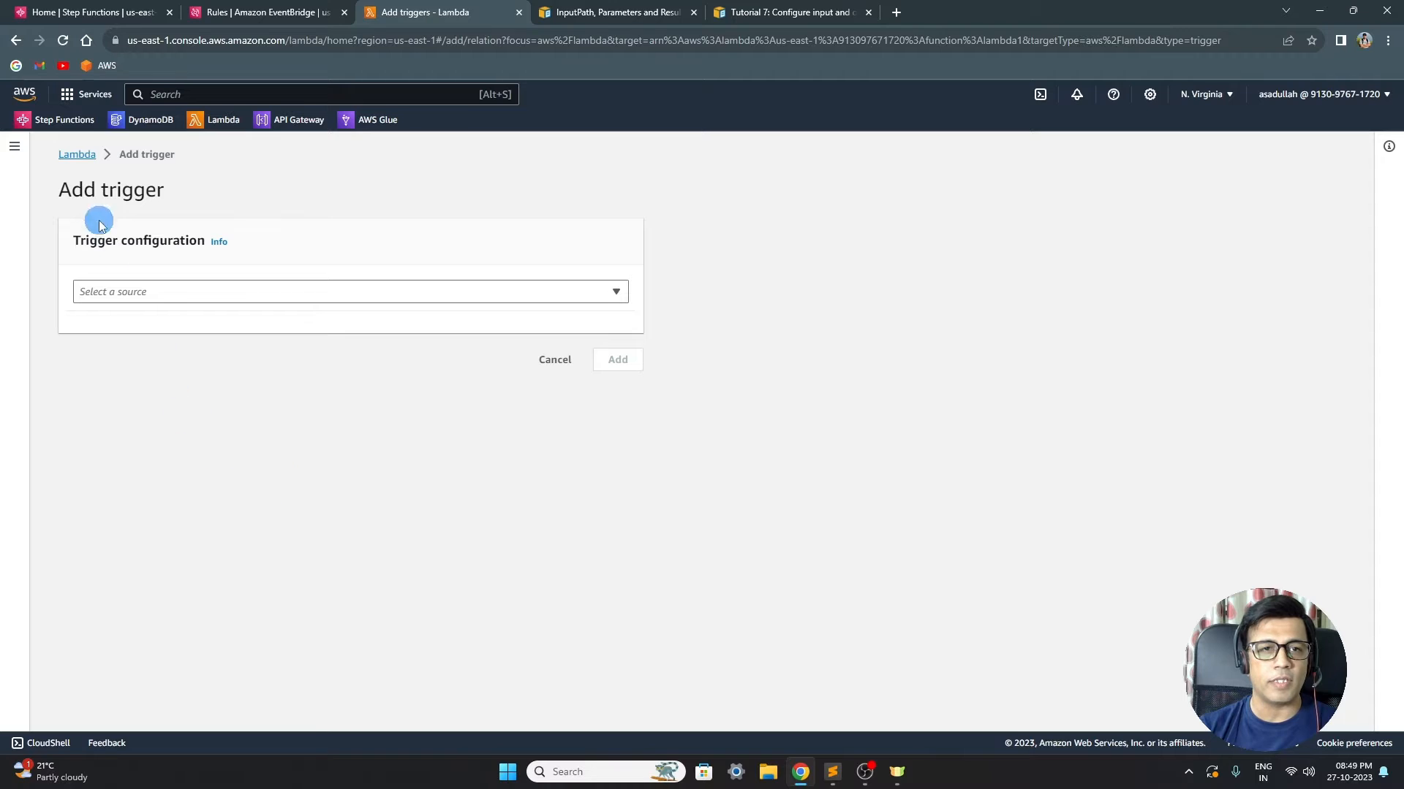
{"action": "left_click", "coordinate": [68, 162]}
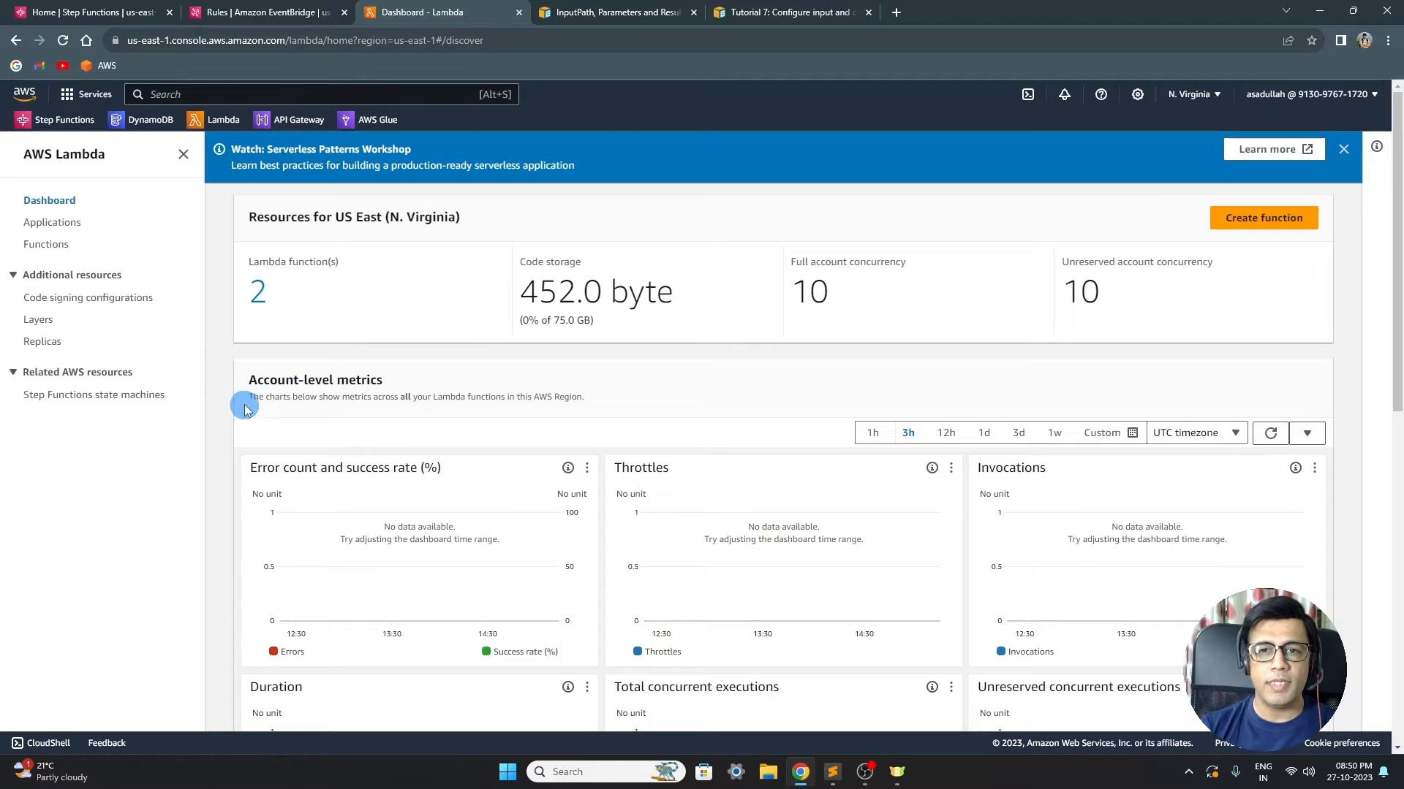
{"action": "left_click", "coordinate": [41, 247]}
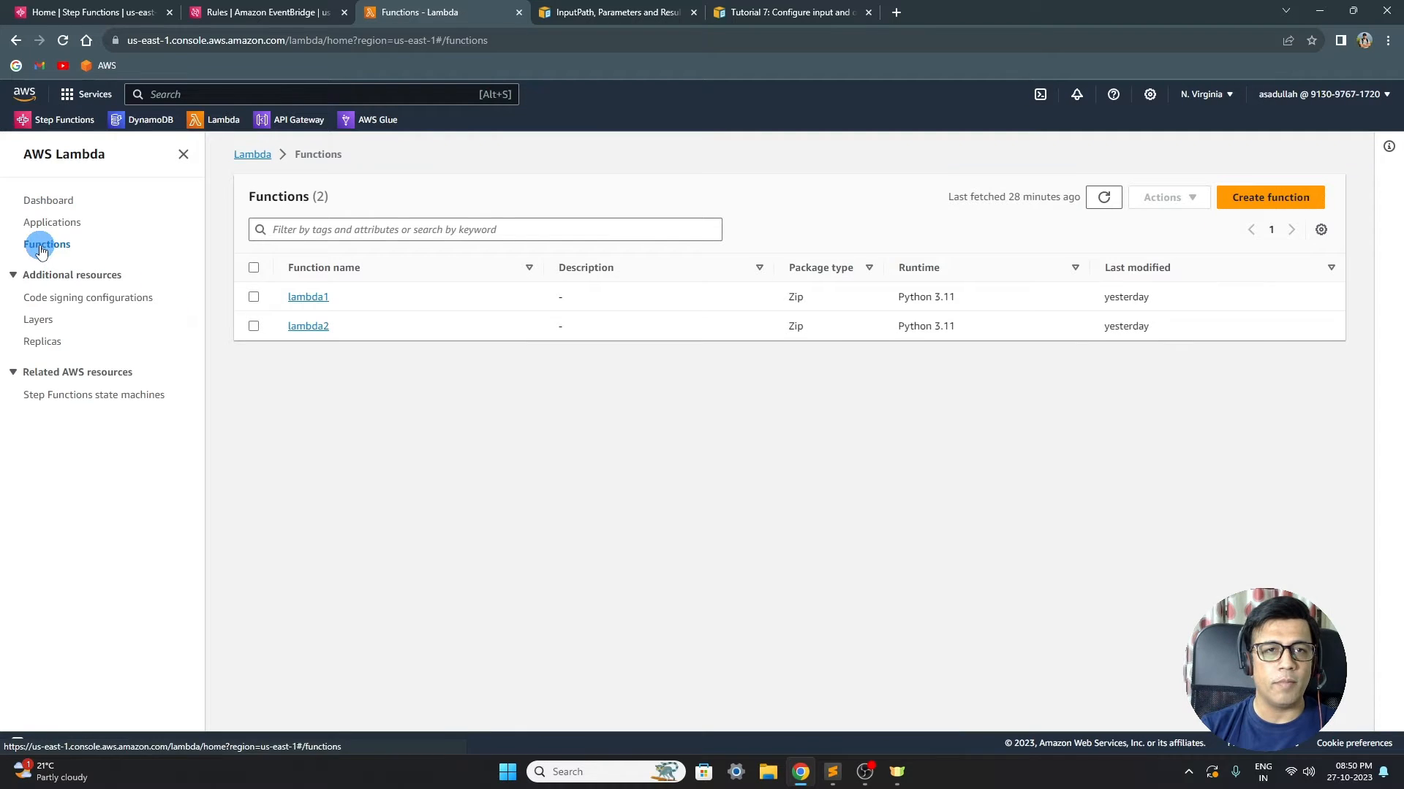
- Return to the Step Functions home page and view its Get started section
{"action": "left_click", "coordinate": [70, 12]}
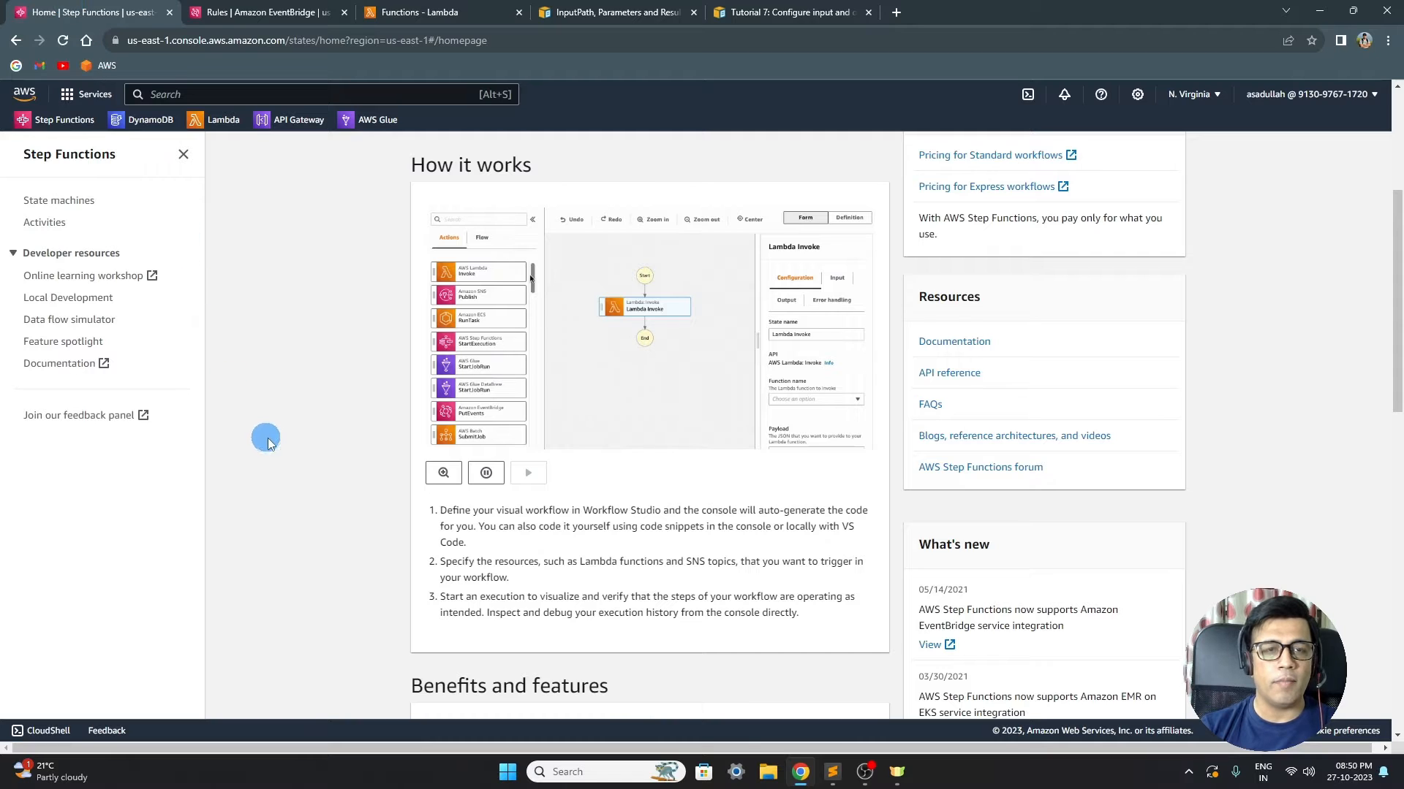
{"action": "scroll", "coordinate": [301, 468], "scroll_direction": "up", "scroll_amount": 2}
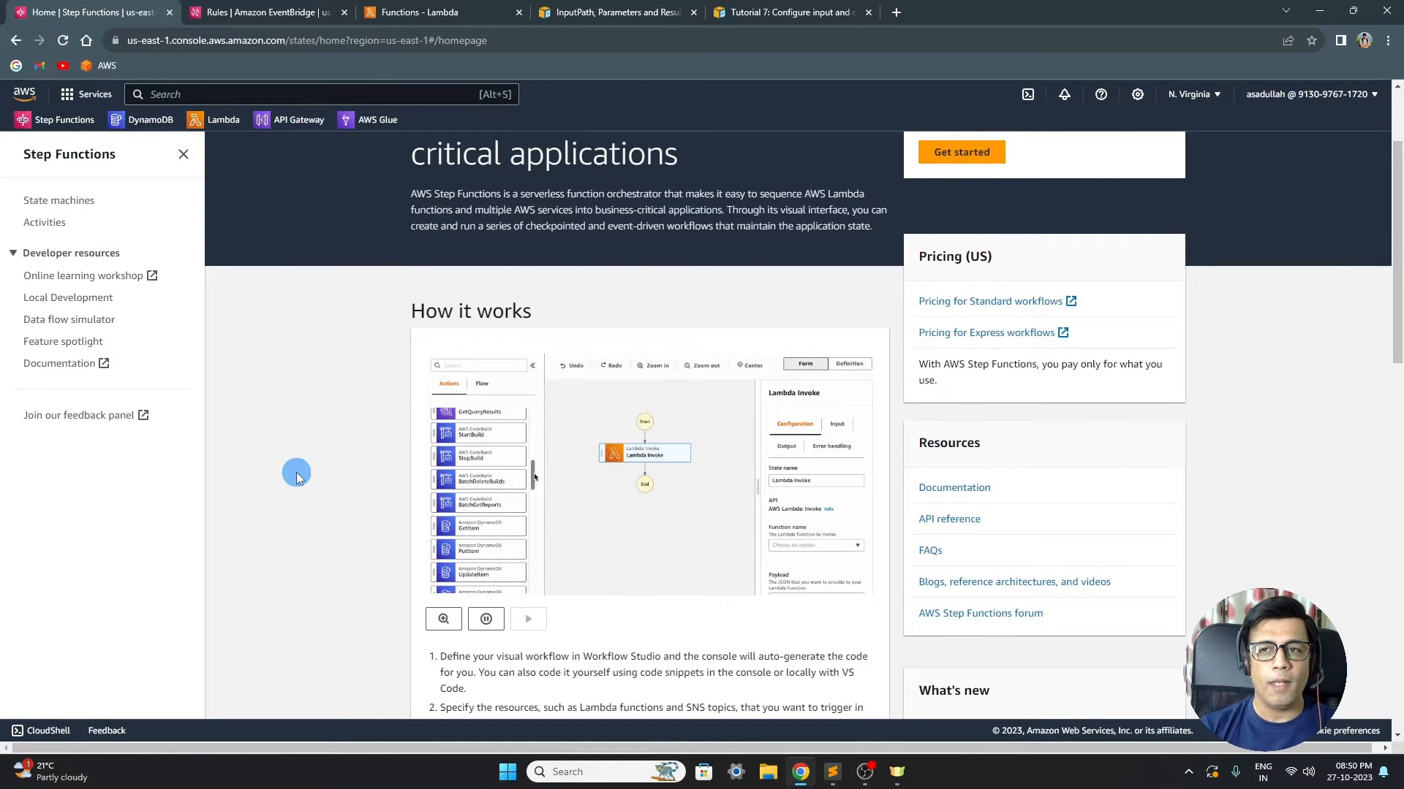
{"action": "scroll", "coordinate": [297, 475], "scroll_direction": "up", "scroll_amount": 2}
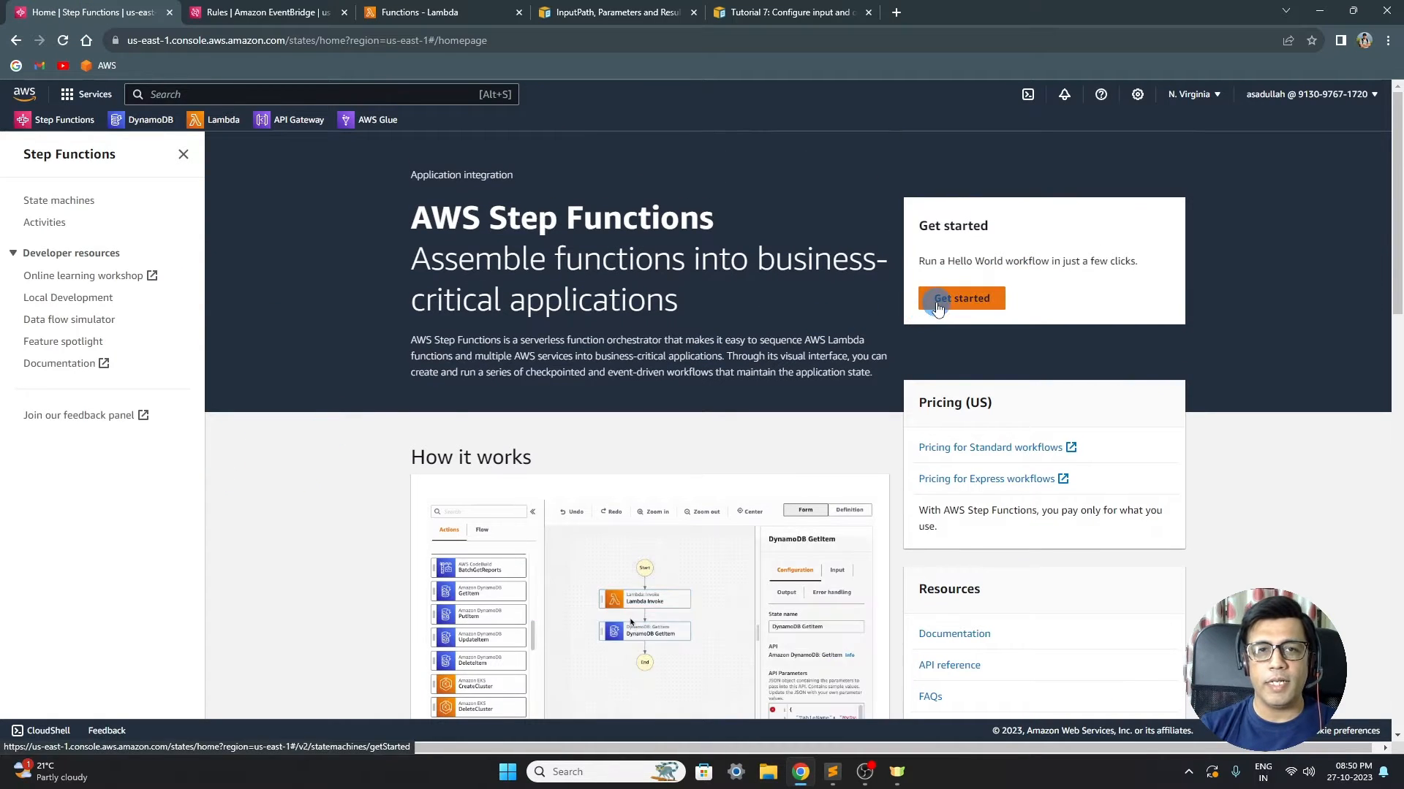
- Open the lambda1 function and examine the code of its handler
{"action": "left_click", "coordinate": [418, 16]}
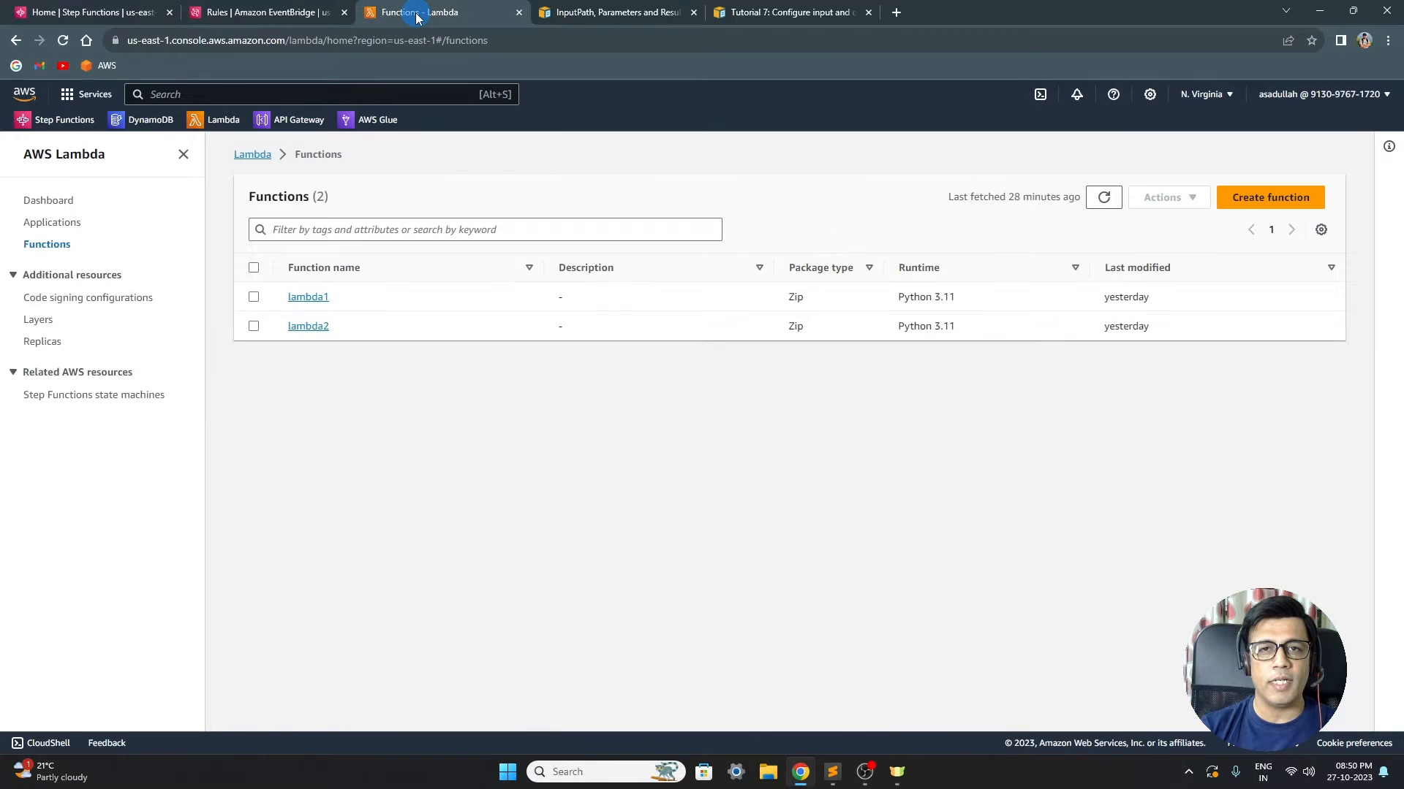
{"action": "left_click", "coordinate": [305, 298]}
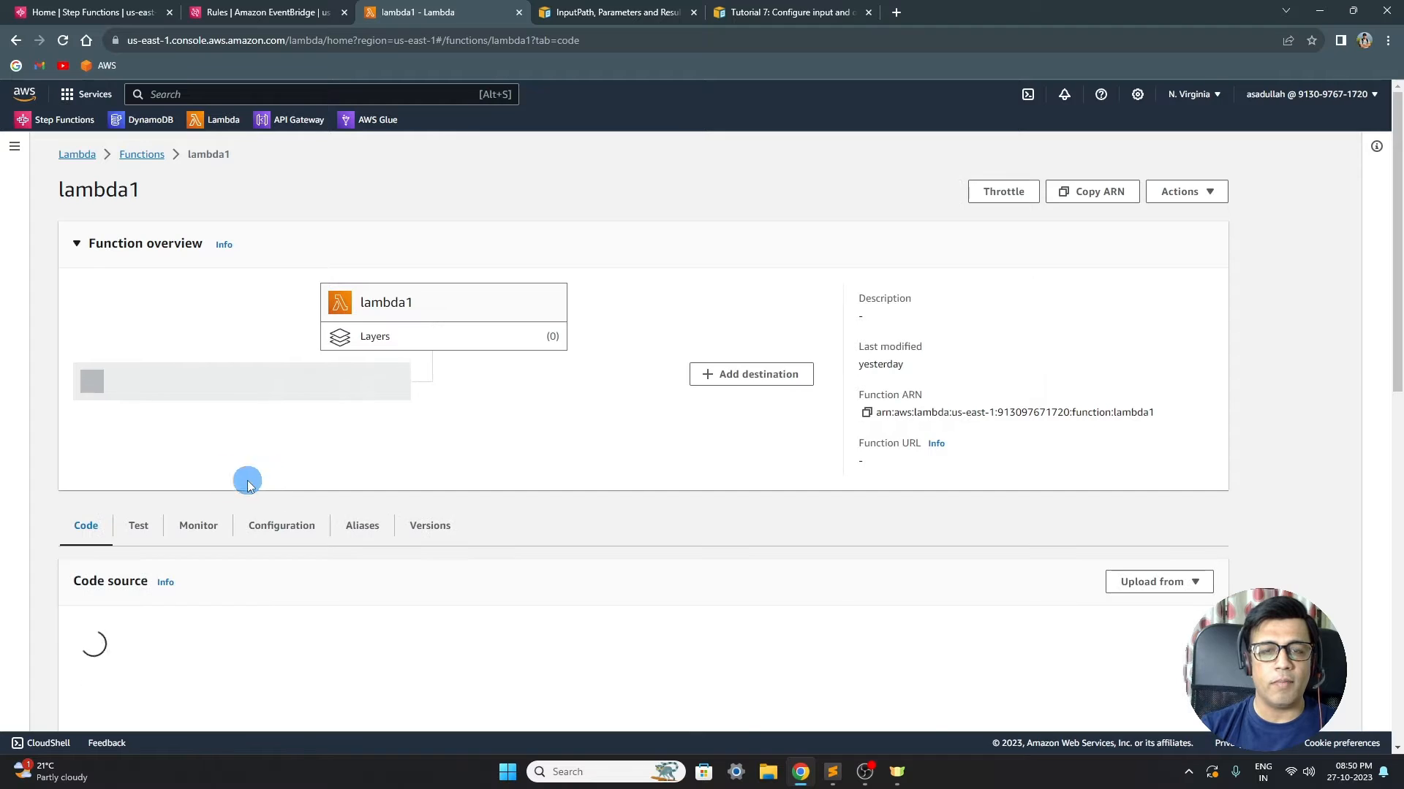
{"action": "scroll", "coordinate": [59, 462], "scroll_direction": "down", "scroll_amount": 3}
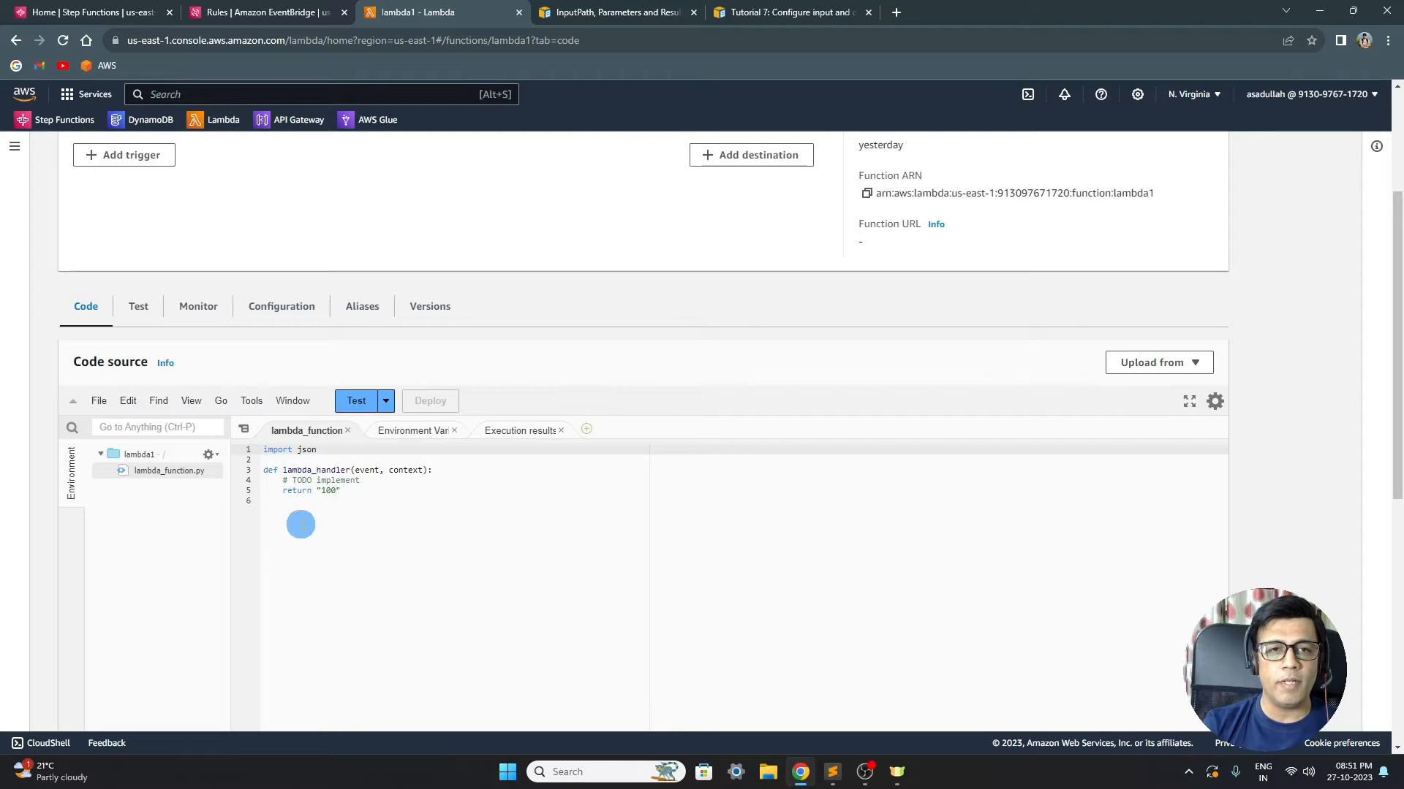
{"action": "scroll", "coordinate": [302, 524], "scroll_direction": "up", "scroll_amount": 3}
{"action": "scroll", "coordinate": [386, 484], "scroll_direction": "down", "scroll_amount": 3}
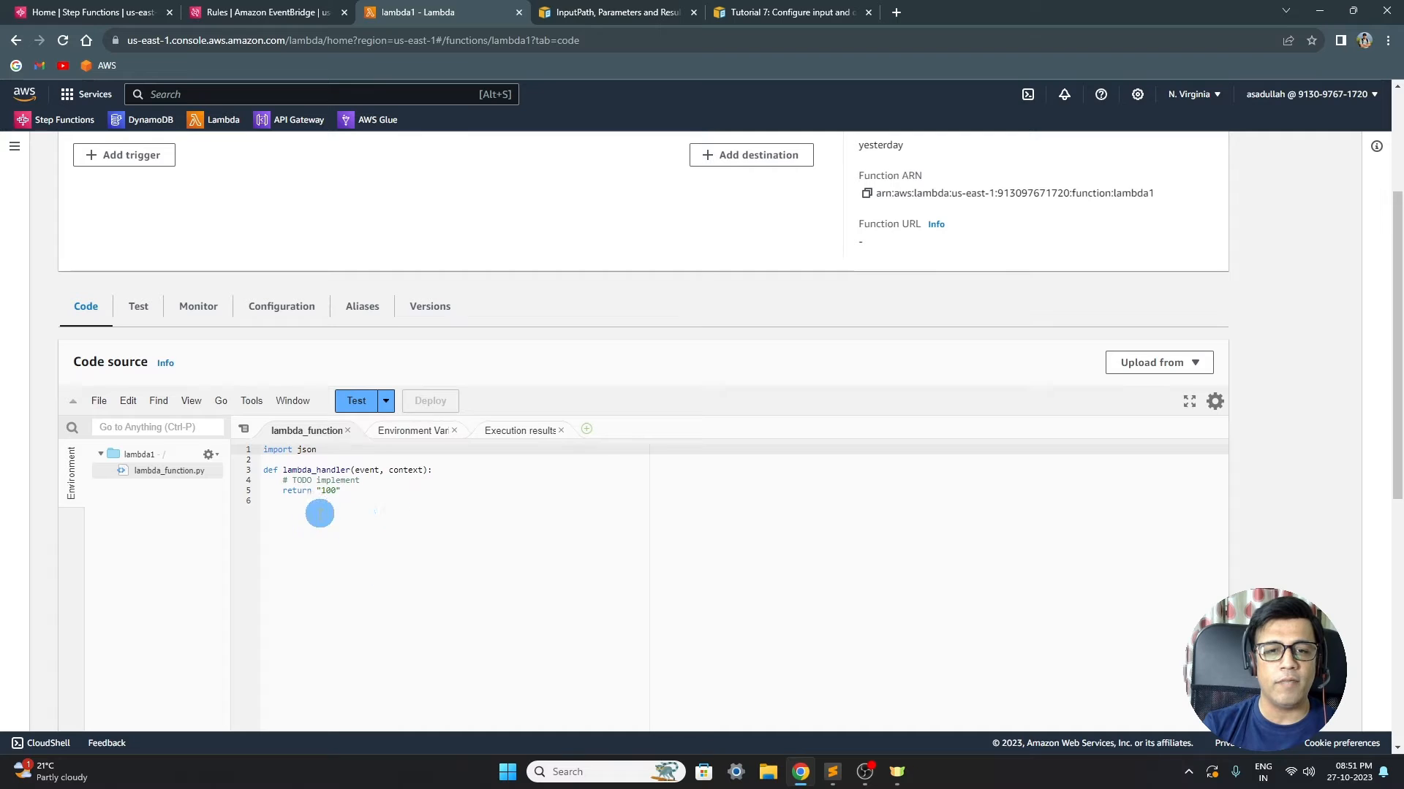
{"action": "scroll", "coordinate": [283, 514], "scroll_direction": "up", "scroll_amount": 2}
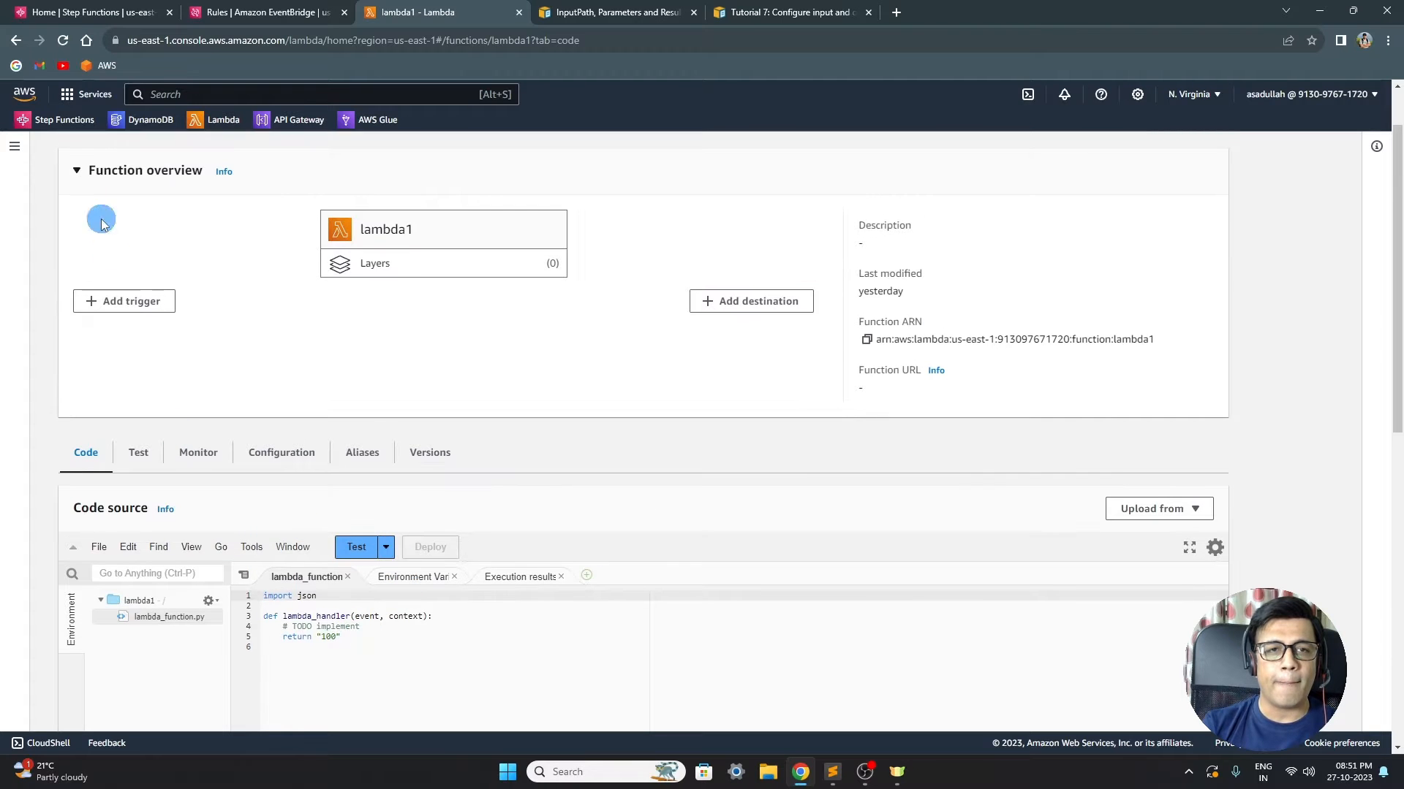
- Open the lambda2 function, examine the code of its handler, and return to the functions list
{"action": "left_click", "coordinate": [19, 42]}
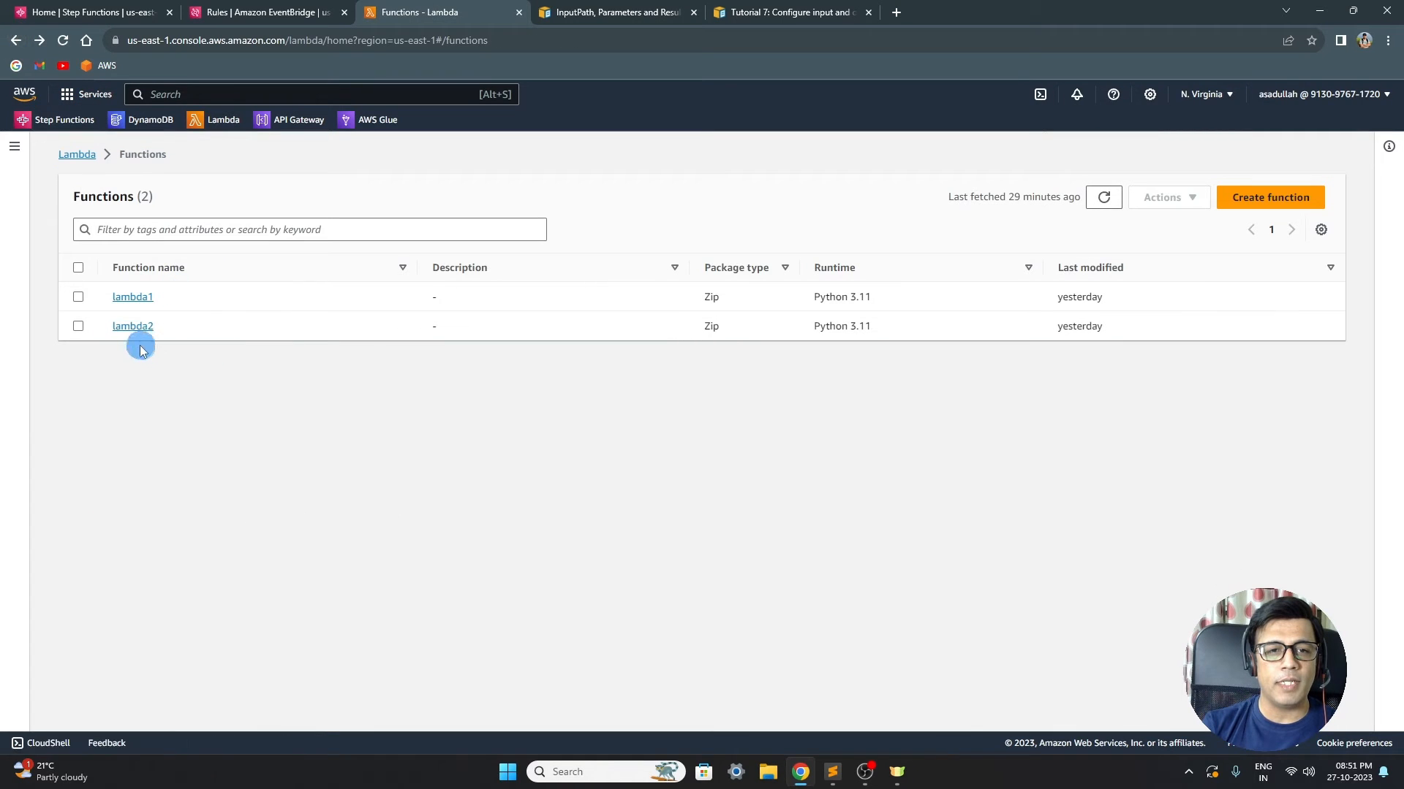
{"action": "left_click", "coordinate": [132, 326]}
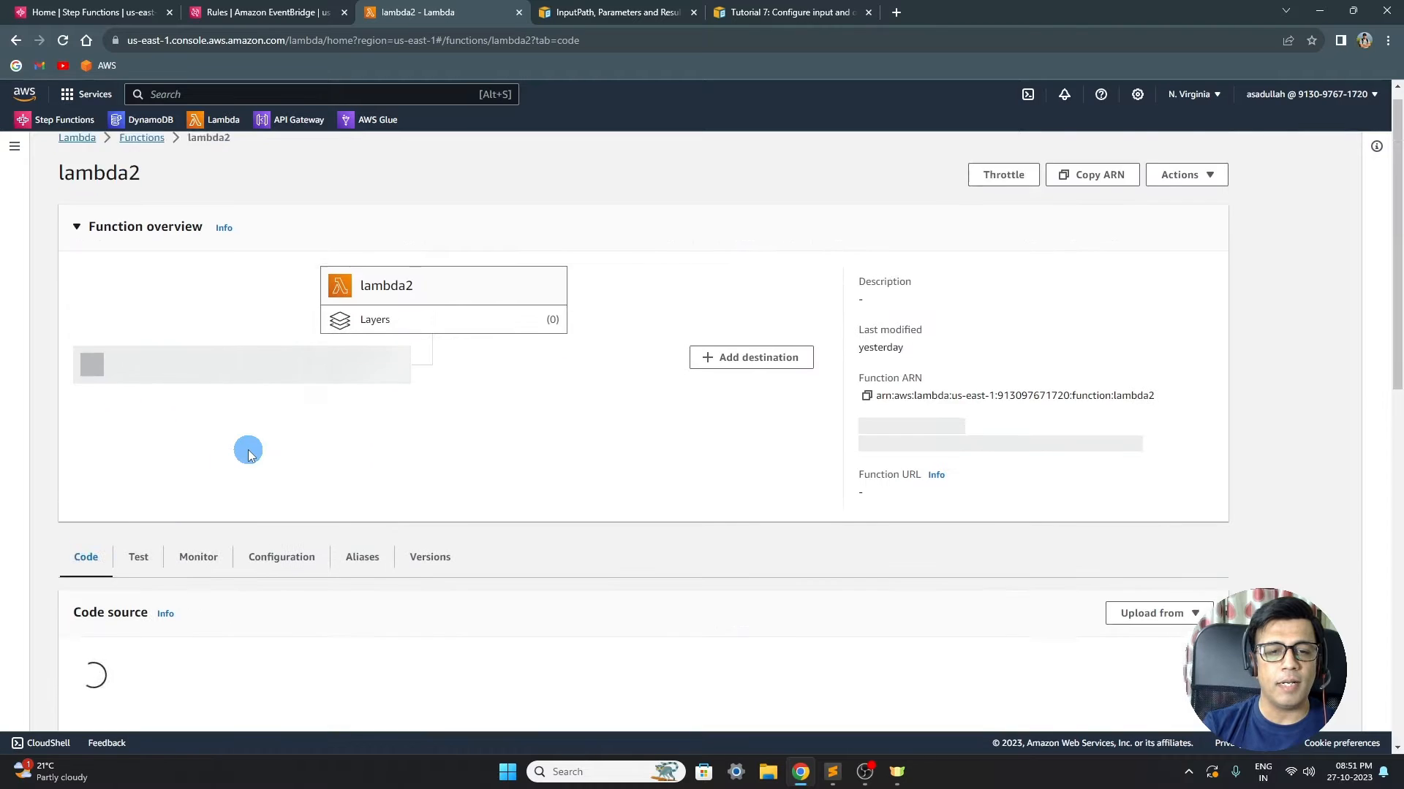
{"action": "scroll", "coordinate": [247, 449], "scroll_direction": "down", "scroll_amount": 3}
{"action": "scroll", "coordinate": [251, 459], "scroll_direction": "down", "scroll_amount": 1}
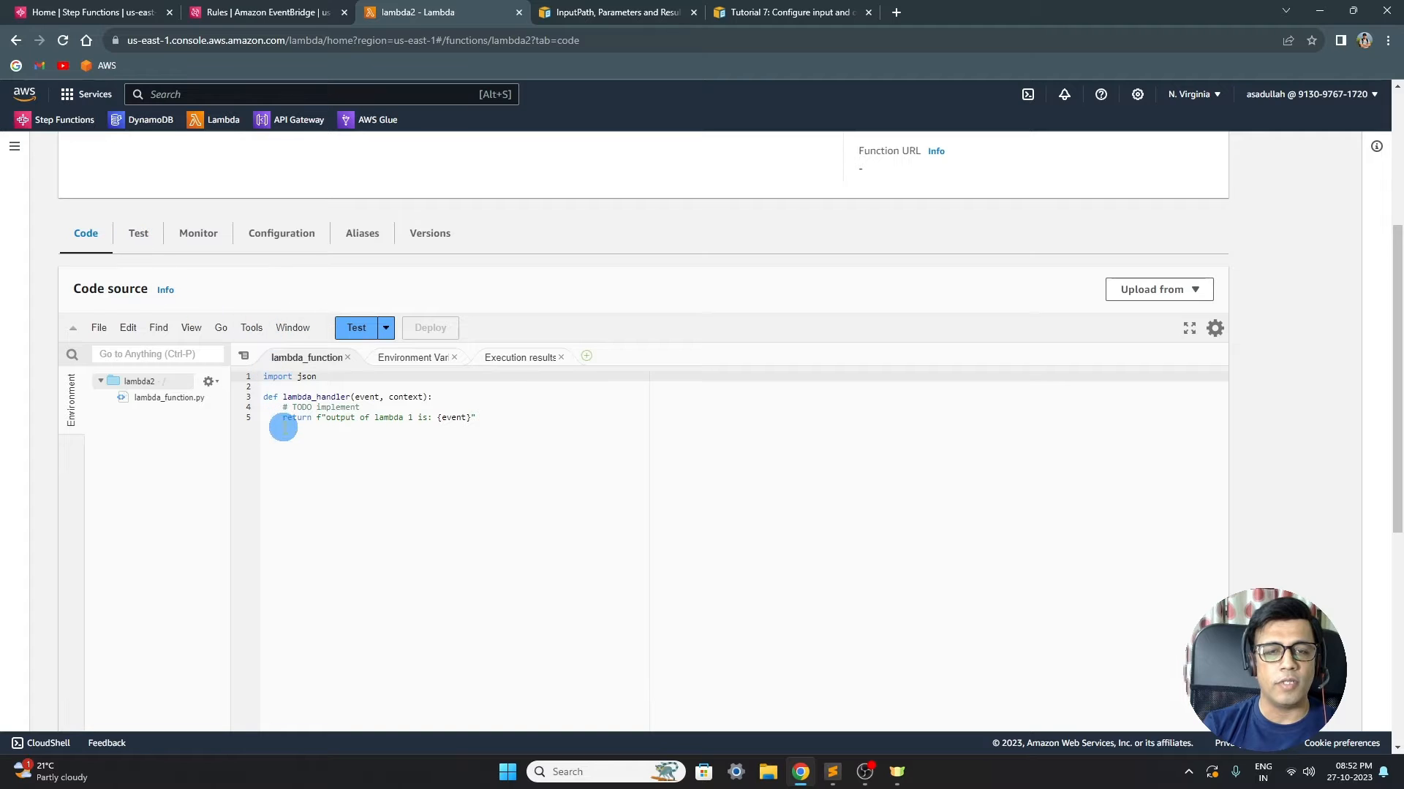
{"action": "scroll", "coordinate": [283, 428], "scroll_direction": "up", "scroll_amount": 3}
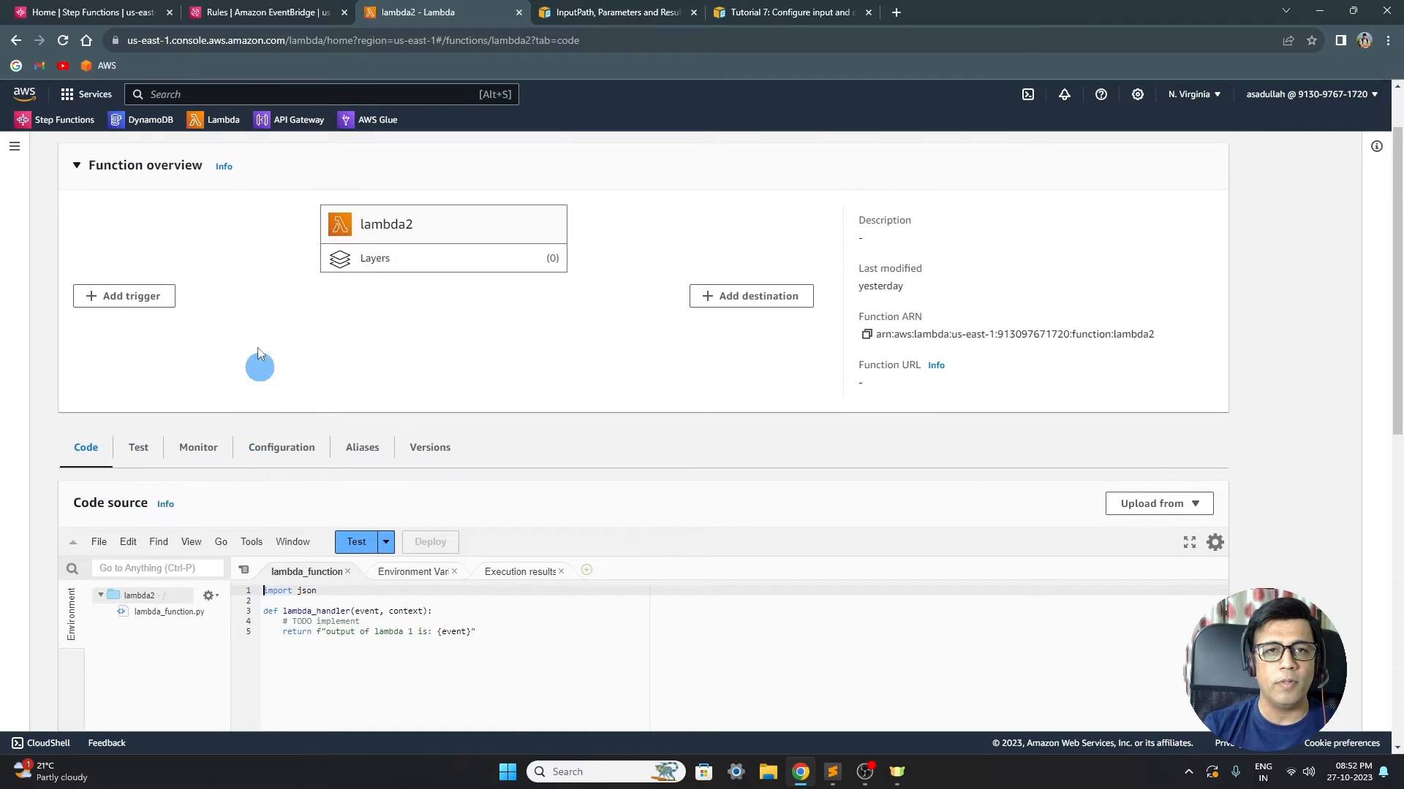
{"action": "left_click", "coordinate": [15, 41]}
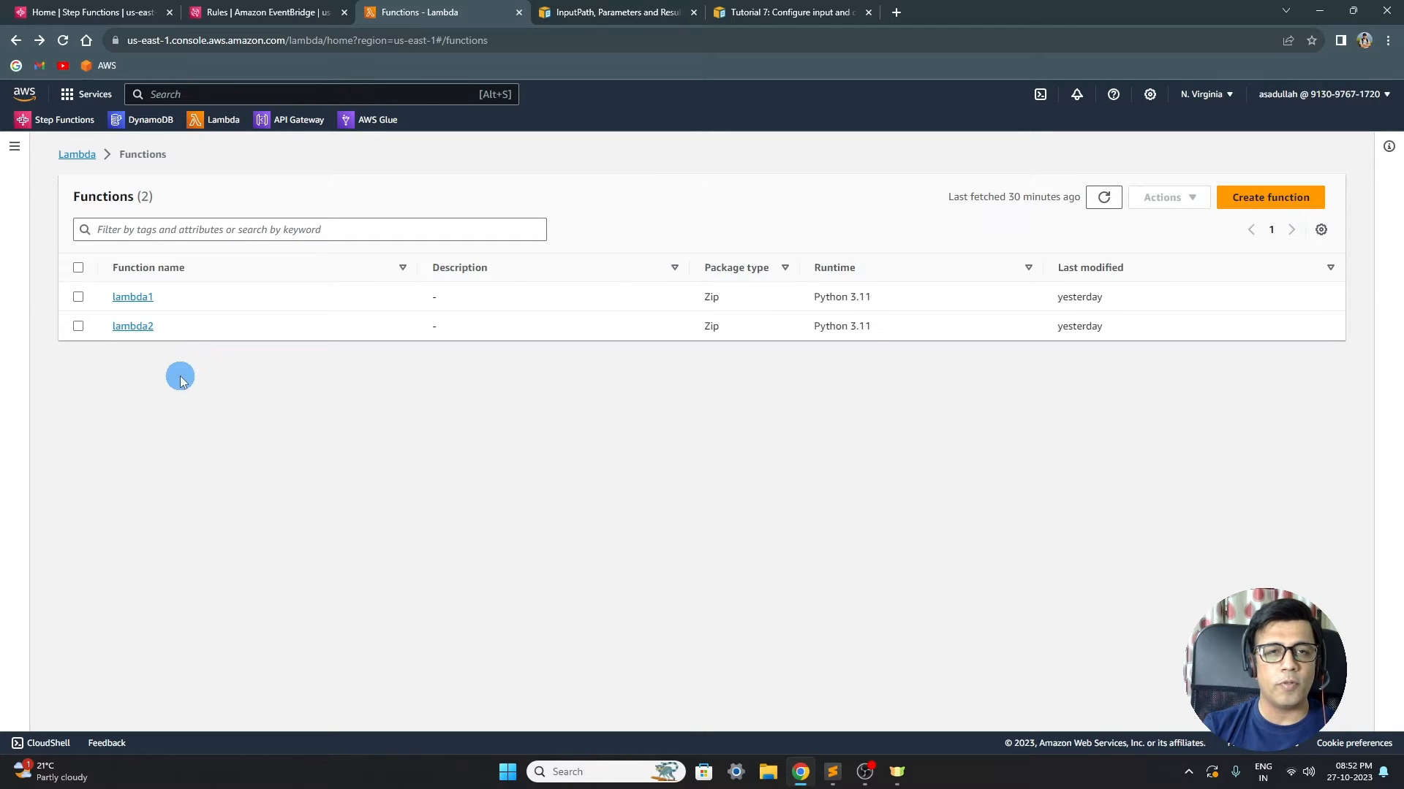
- Start a new state machine from the Step Functions home page and dismiss the starter choices to get an empty workflow
{"action": "left_click", "coordinate": [46, 13]}
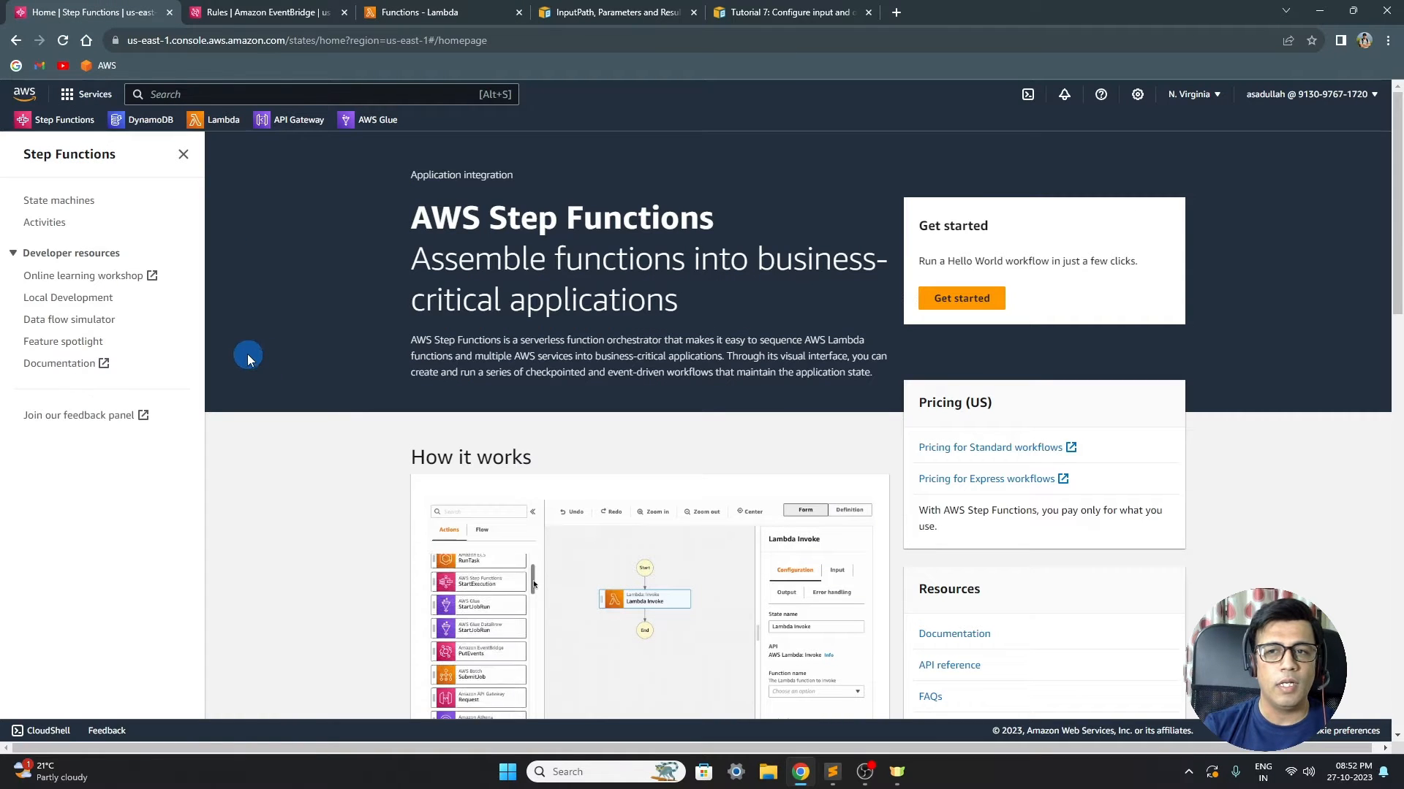
{"action": "left_click", "coordinate": [950, 307]}
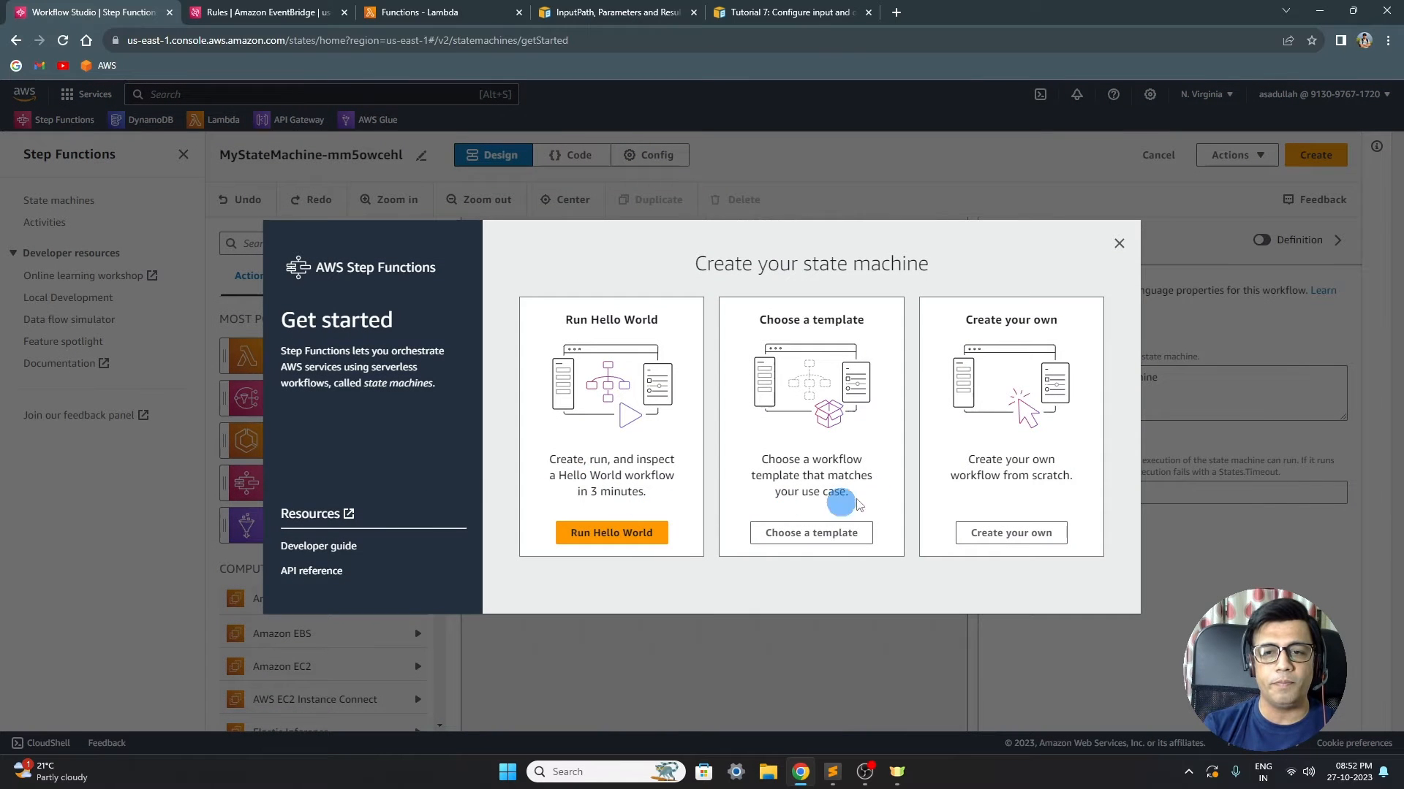
{"action": "left_click", "coordinate": [1119, 245]}
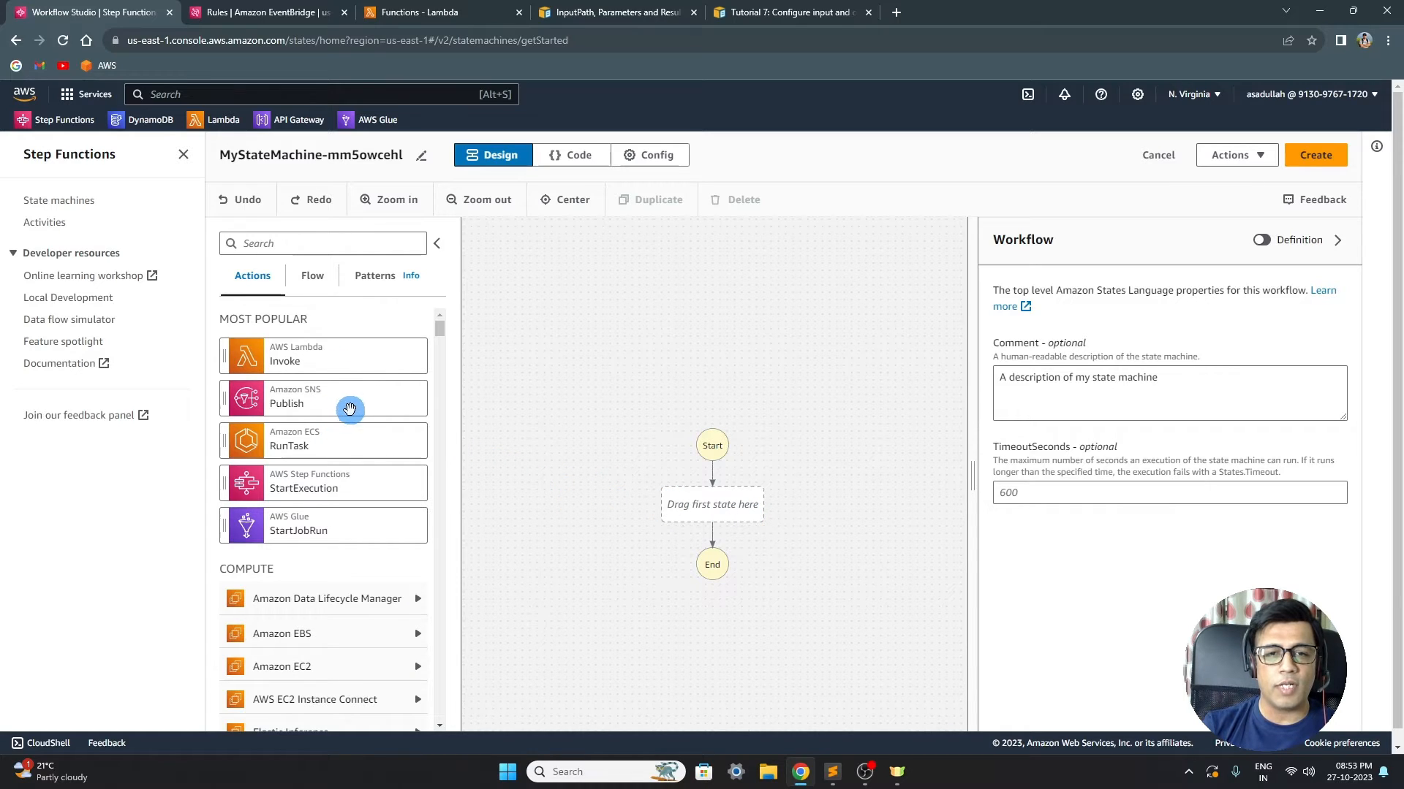
- Add an AWS Lambda Invoke action as the first state between Start and End in the workflow
{"action": "scroll", "coordinate": [344, 447], "scroll_direction": "down", "scroll_amount": 8}
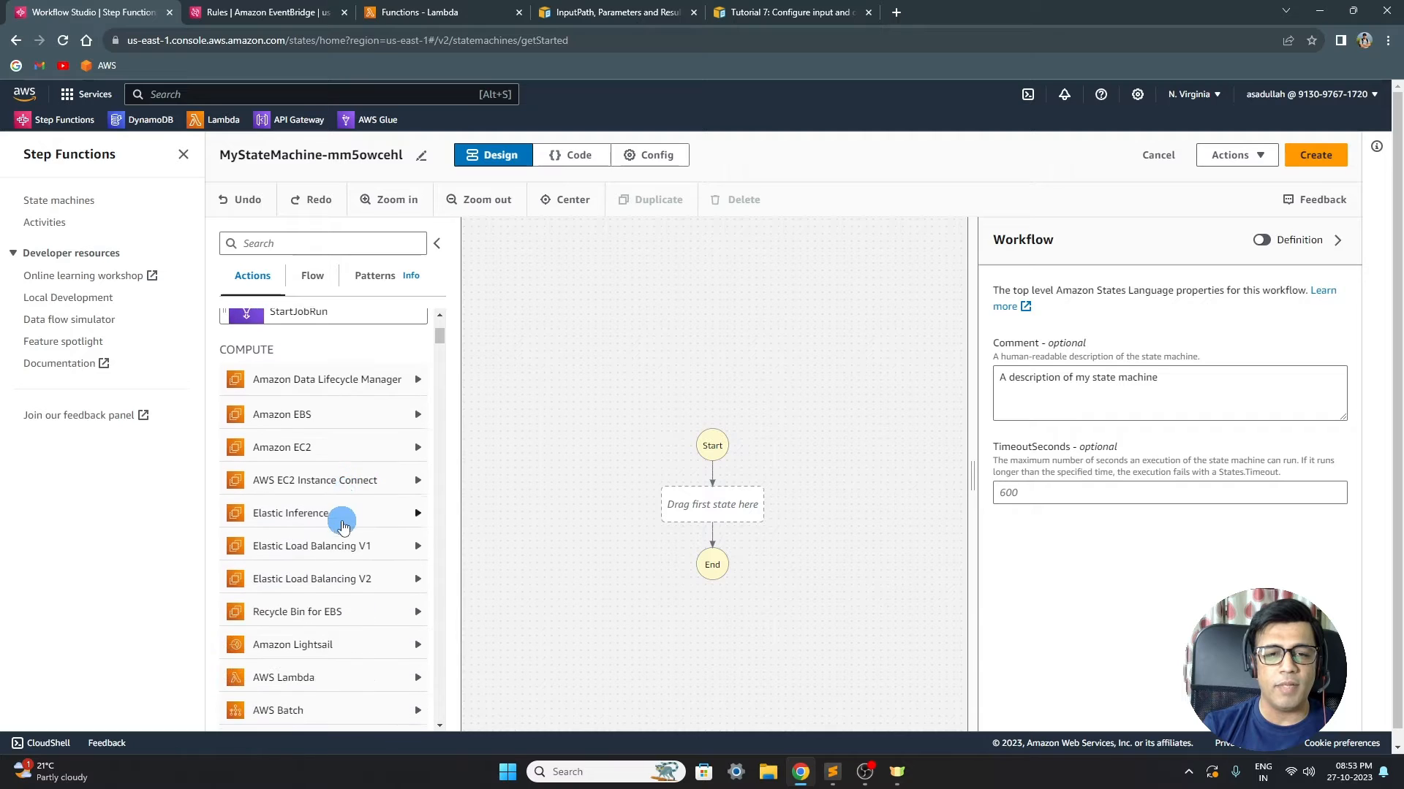
{"action": "scroll", "coordinate": [343, 531], "scroll_direction": "up", "scroll_amount": 10}
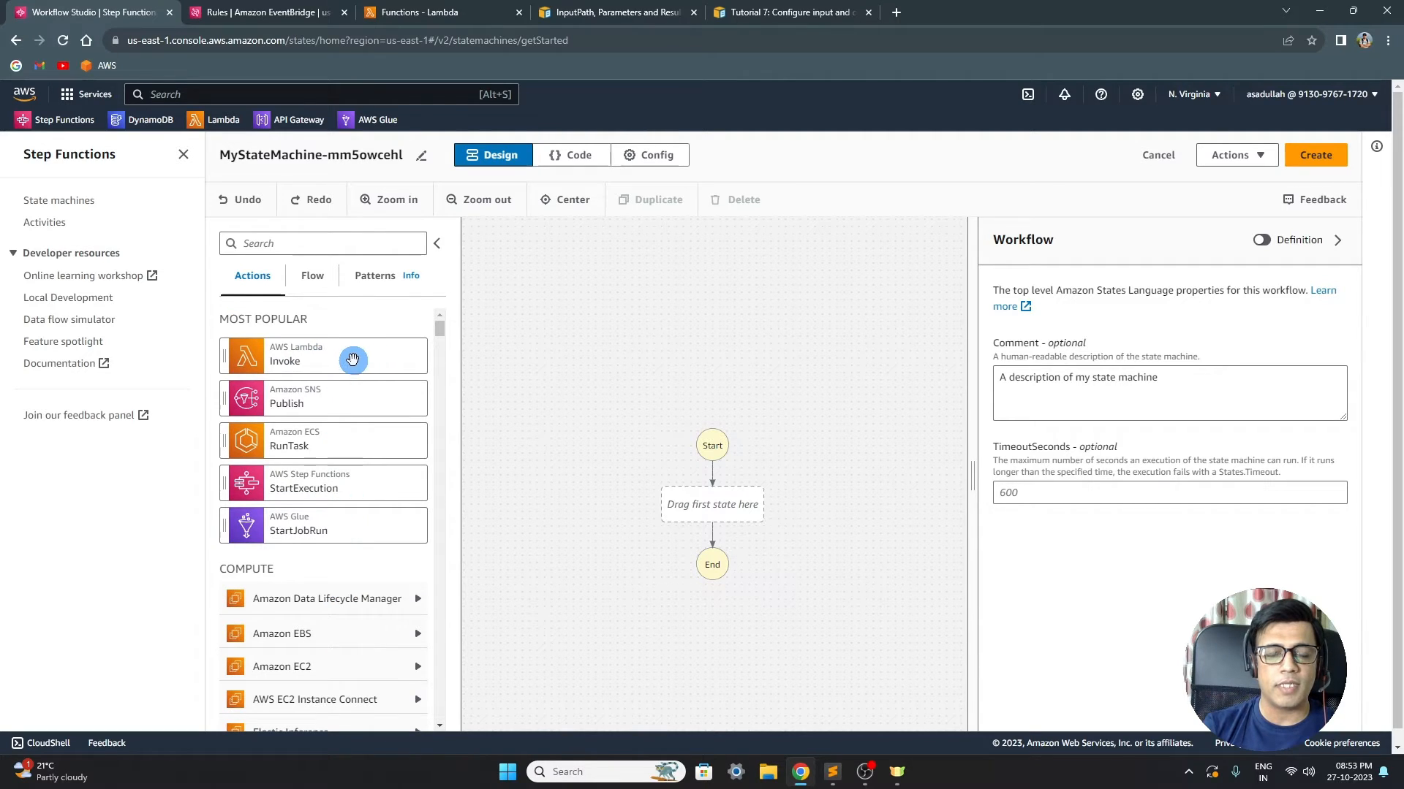
{"action": "left_click_drag", "start_coordinate": [331, 357], "coordinate": [706, 509]}
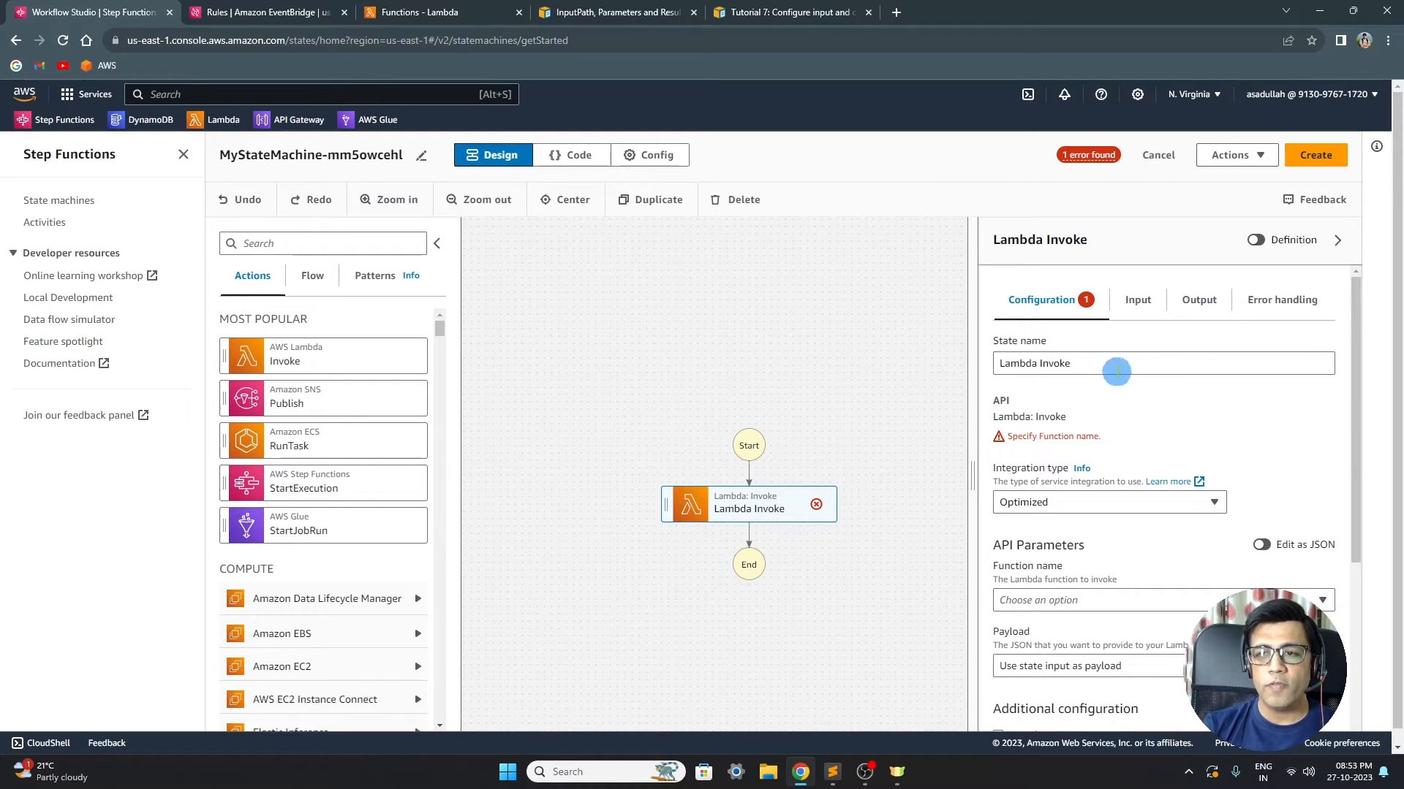
- Rename the Lambda Invoke state as Lambda 1
{"action": "left_click", "coordinate": [1093, 363]}
{"action": "left_click_drag", "start_coordinate": [1092, 364], "coordinate": [978, 363]}
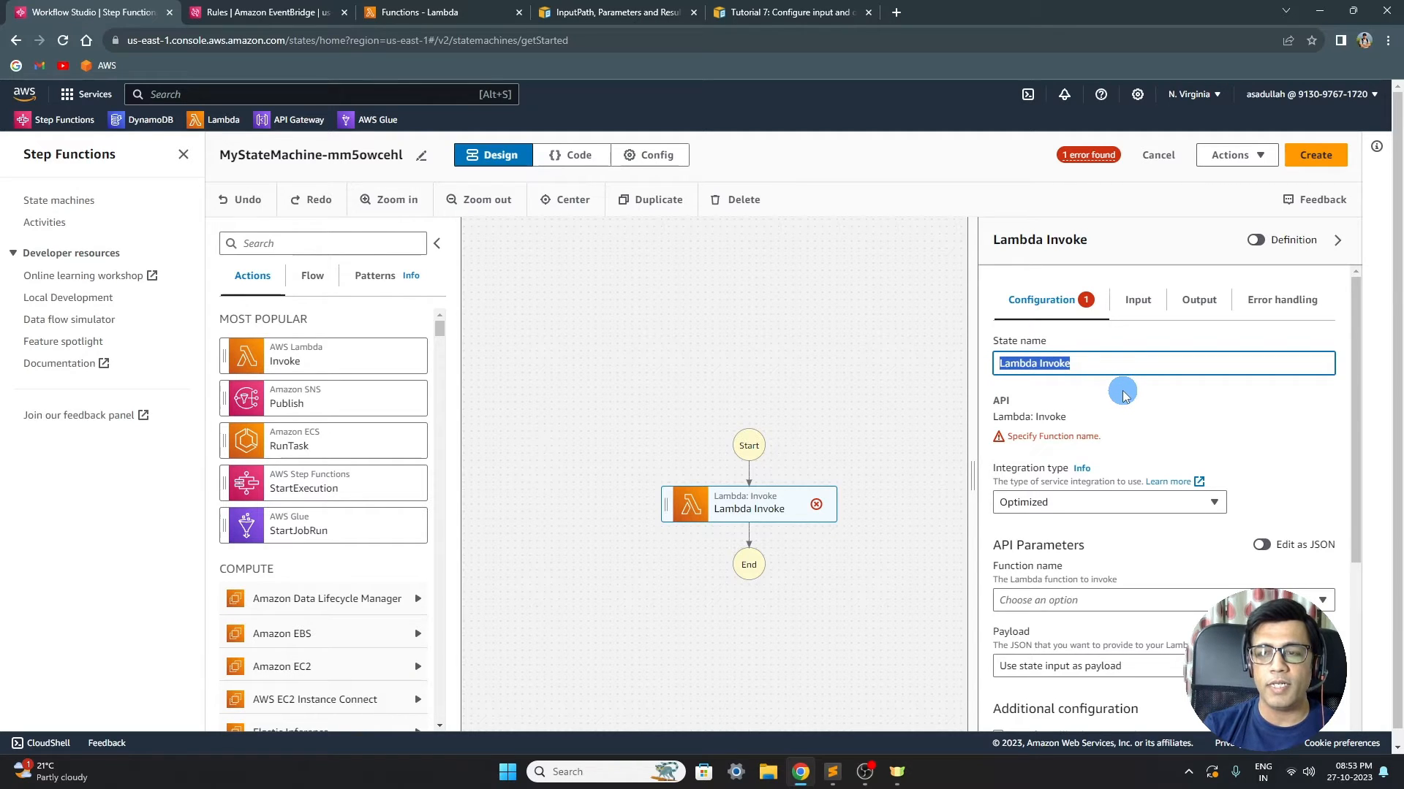
{"action": "double_click", "coordinate": [1076, 363]}
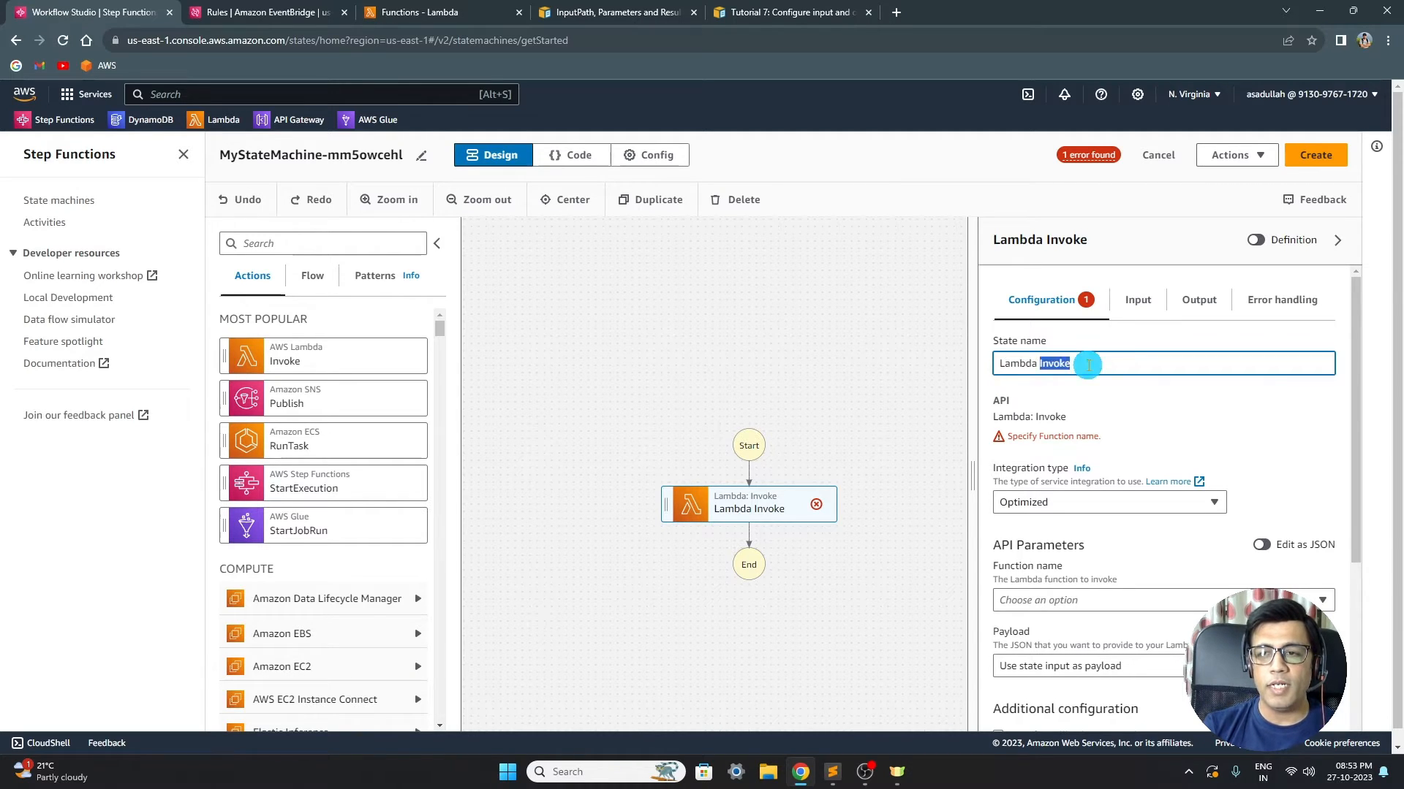
{"action": "left_click", "coordinate": [1134, 399]}
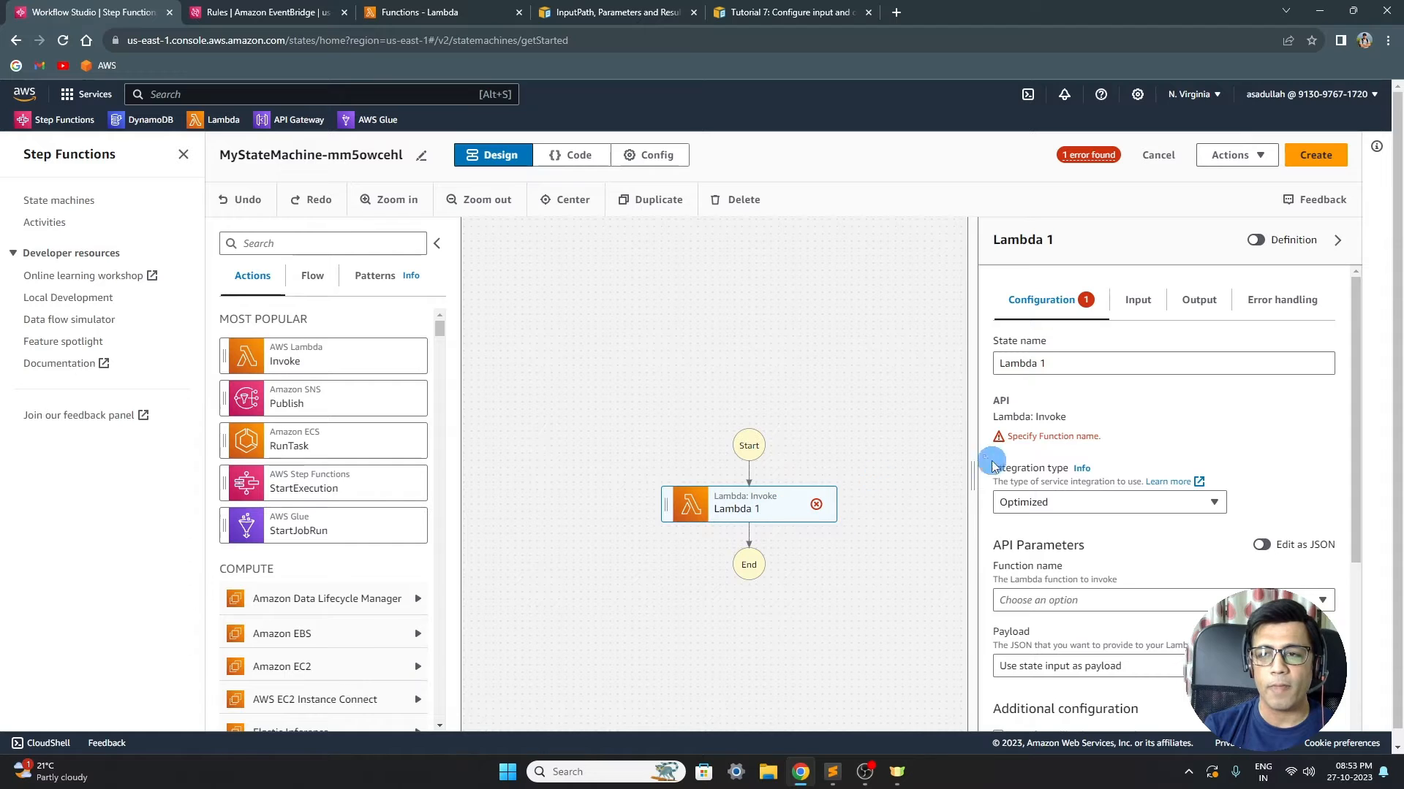
- Set lambda1:$LATEST as the function that the Lambda 1 state invokes
{"action": "scroll", "coordinate": [1104, 443], "scroll_direction": "down", "scroll_amount": 1}
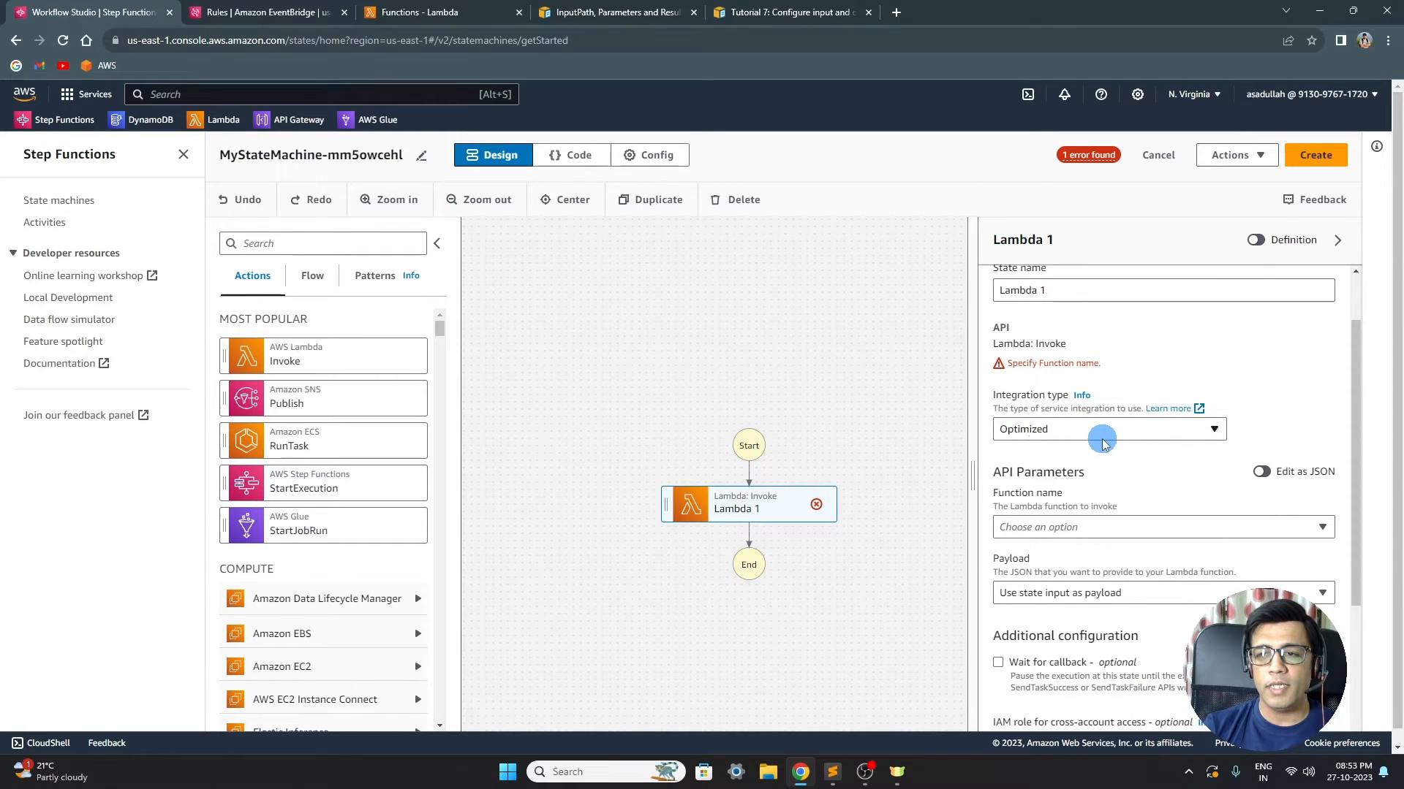
{"action": "scroll", "coordinate": [1133, 459], "scroll_direction": "down", "scroll_amount": 1}
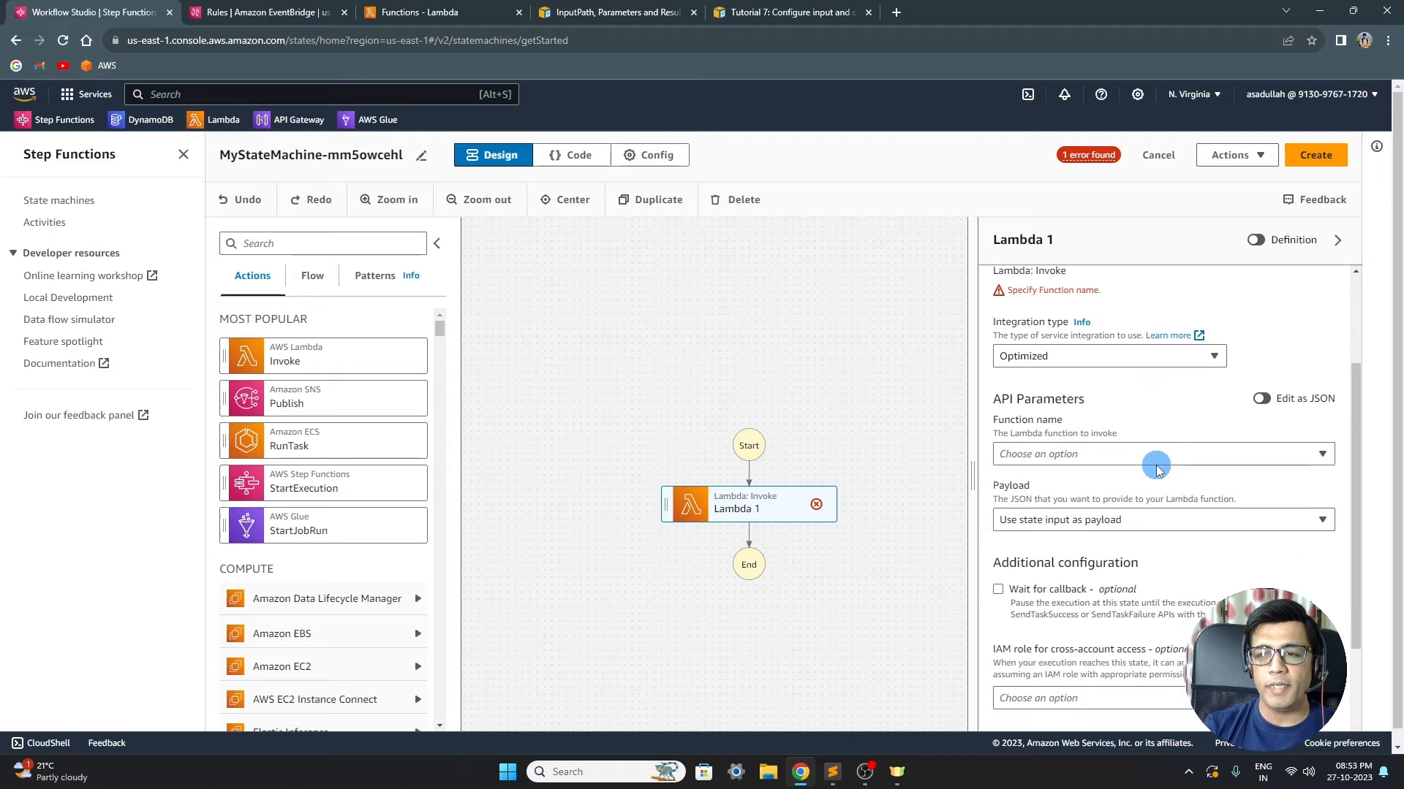
{"action": "left_click", "coordinate": [1113, 463]}
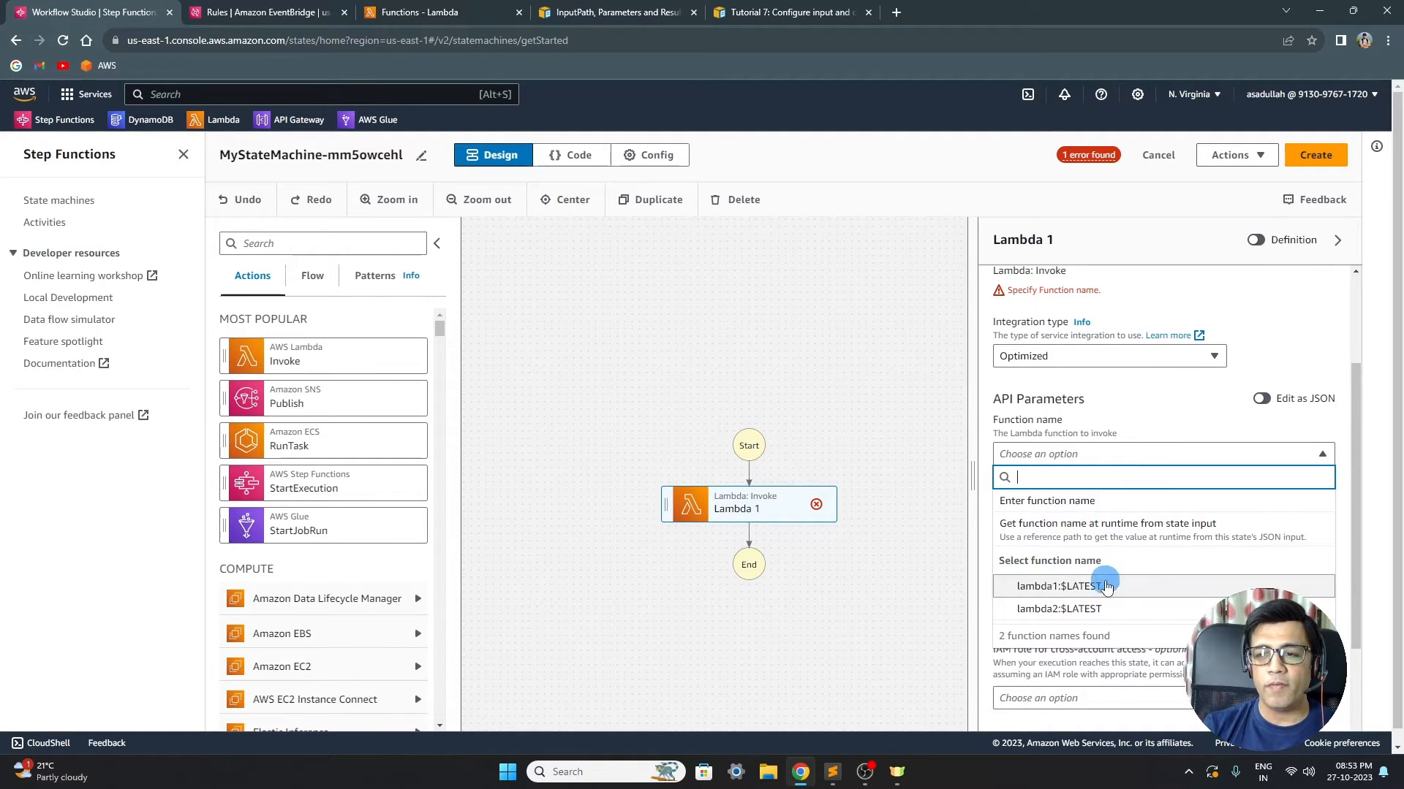
{"action": "left_click", "coordinate": [1095, 589]}
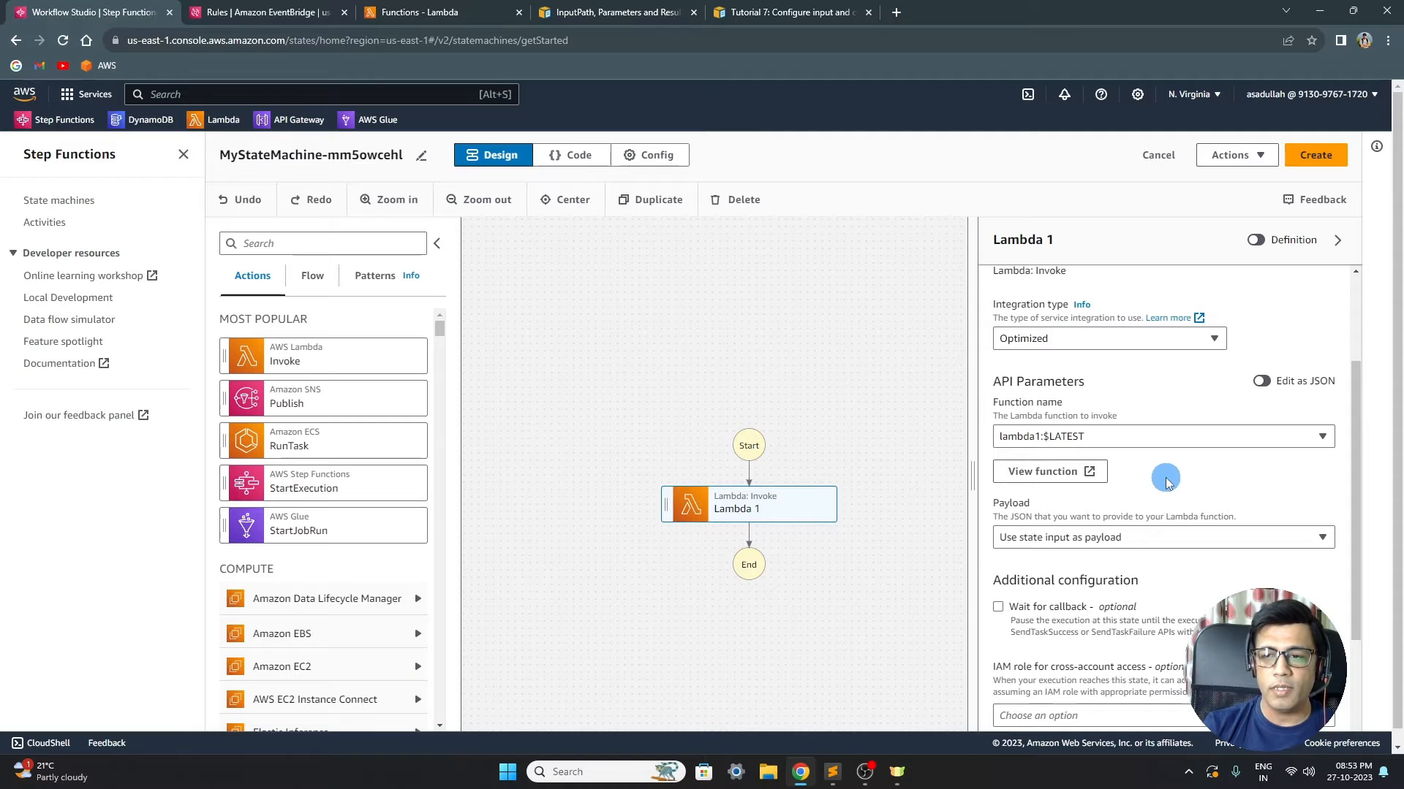
{"action": "scroll", "coordinate": [1166, 483], "scroll_direction": "down", "scroll_amount": 1}
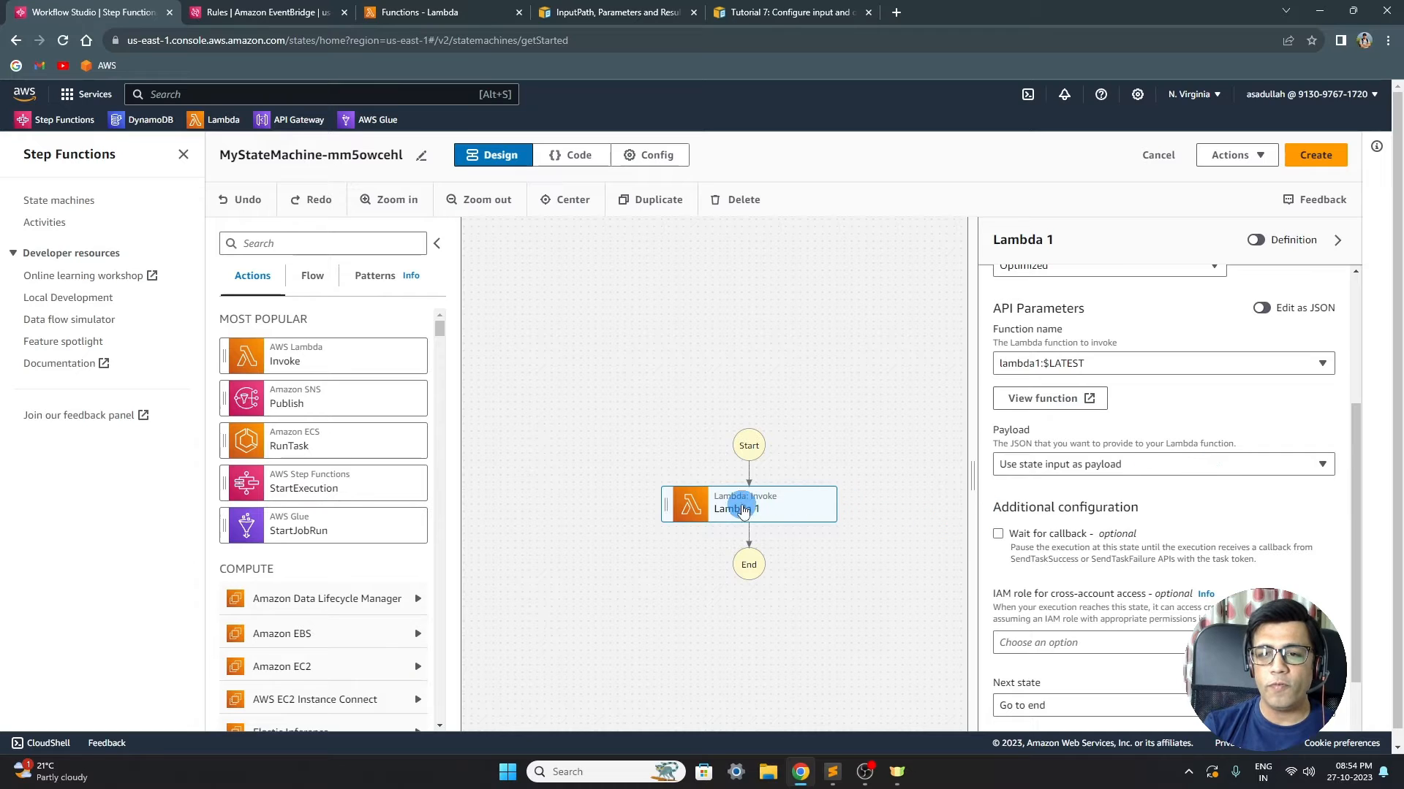
- Check the handler code of the lambda1 function in the Lambda console, and return to the workflow design
{"action": "left_click", "coordinate": [382, 14]}
{"action": "left_click", "coordinate": [124, 303]}
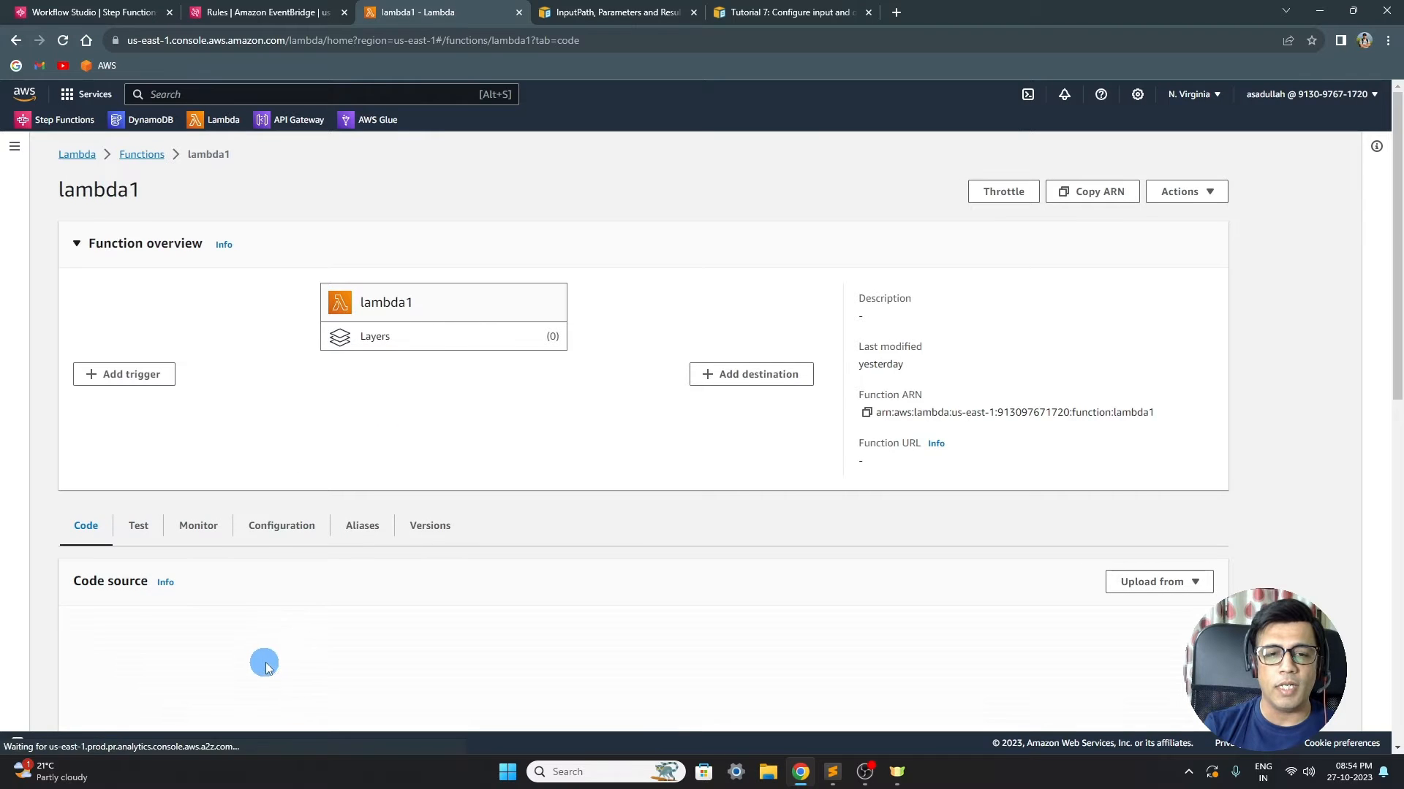
{"action": "scroll", "coordinate": [276, 642], "scroll_direction": "down", "scroll_amount": 2}
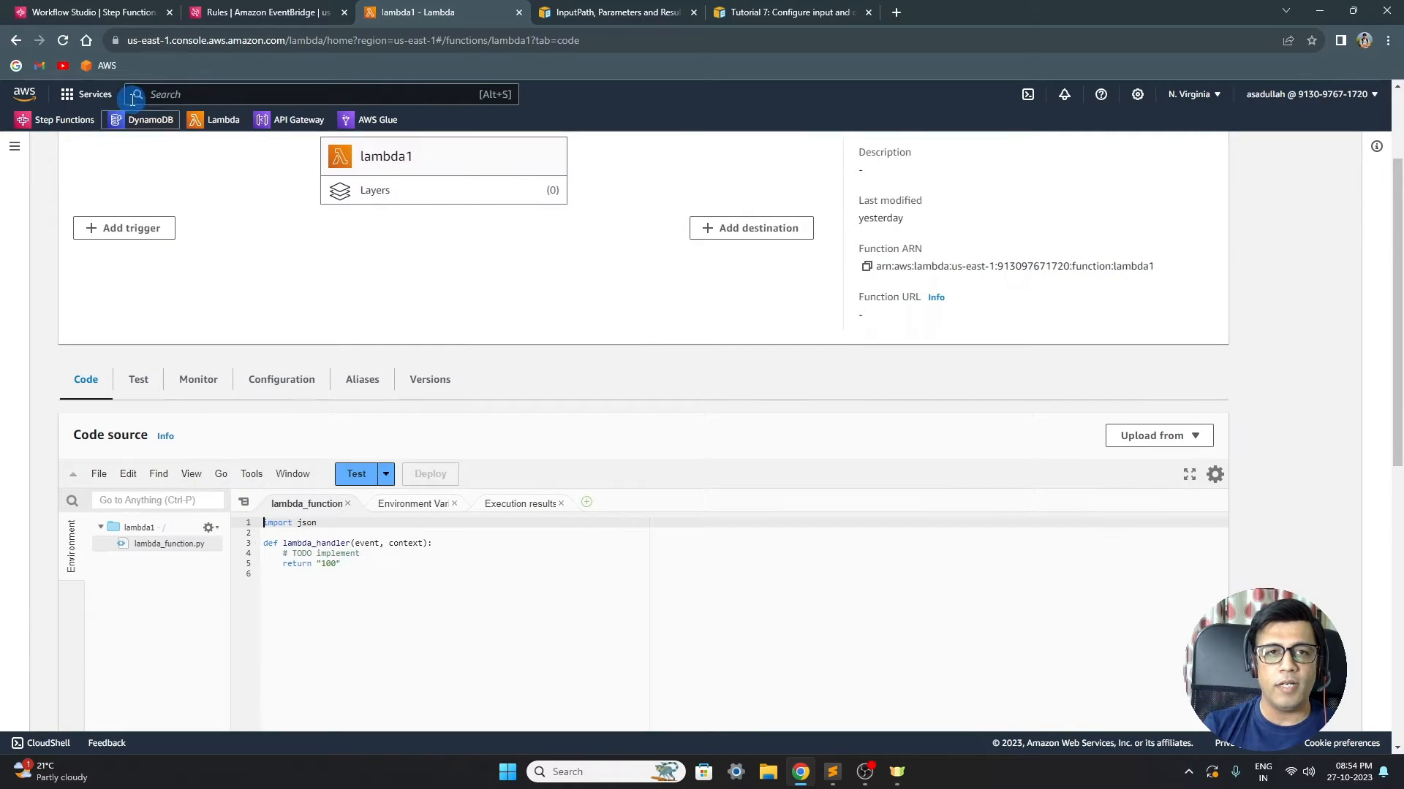
{"action": "left_click", "coordinate": [71, 12]}
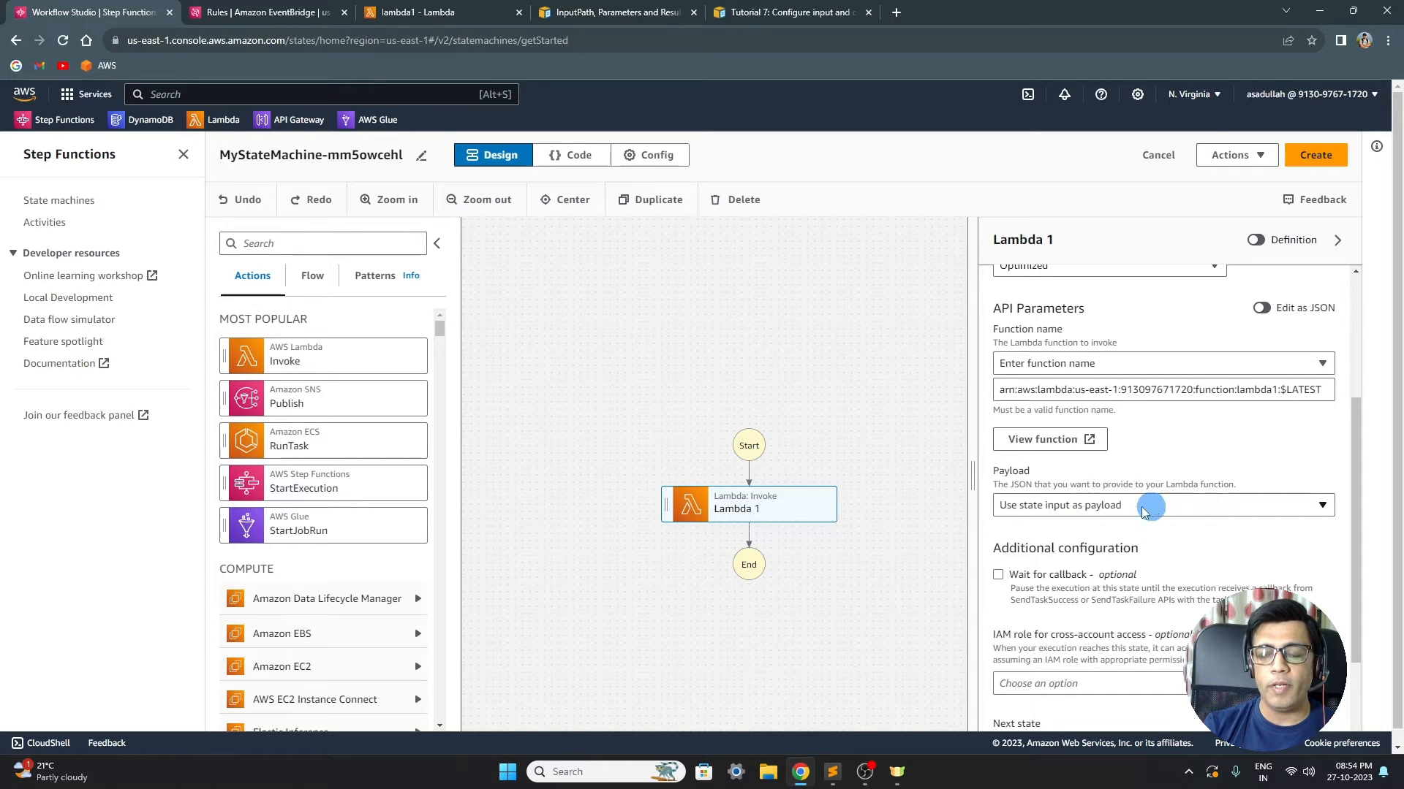
- Switch the Lambda 1 state's payload to Enter payload and examine the sample JSON
{"action": "left_click", "coordinate": [1185, 510]}
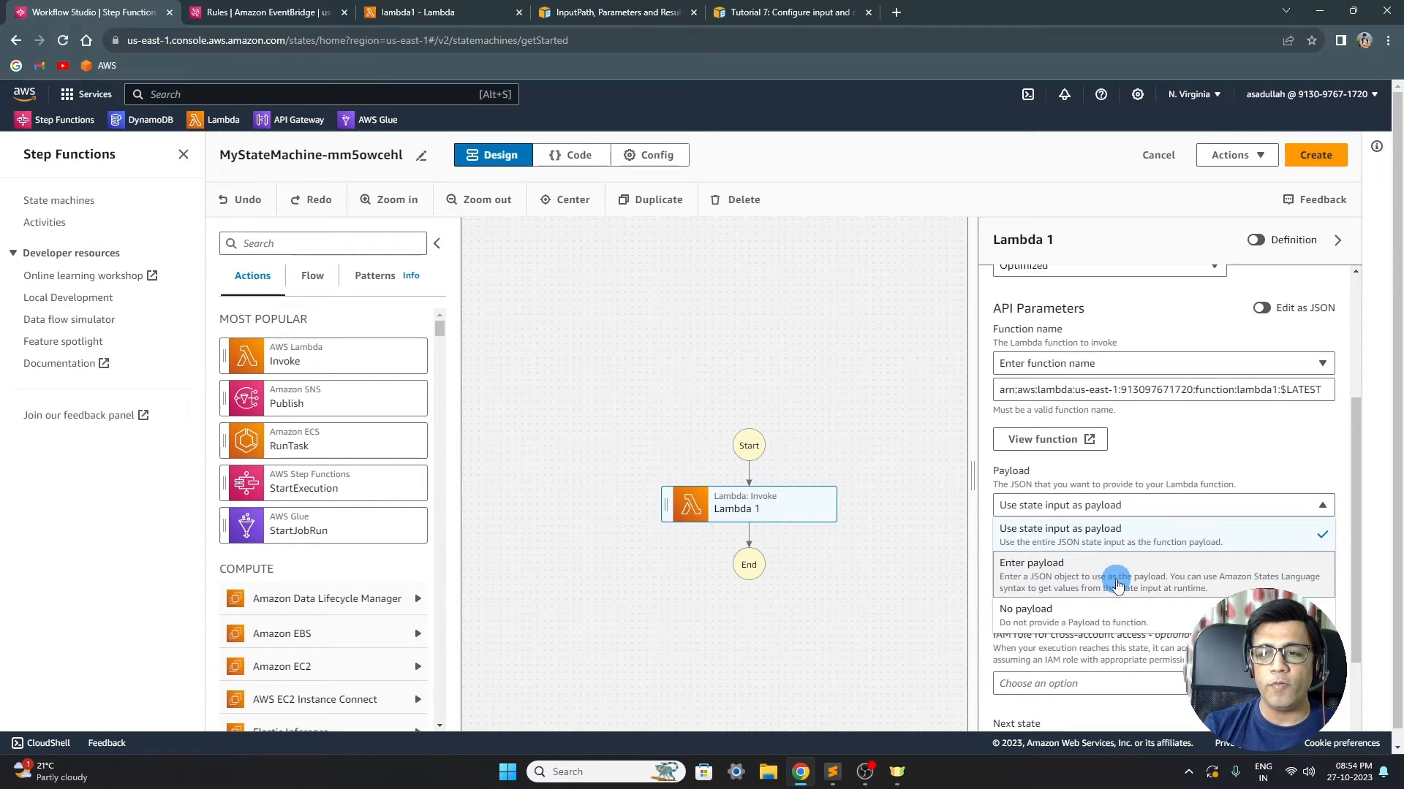
{"action": "left_click", "coordinate": [1115, 583]}
{"action": "left_click_drag", "start_coordinate": [1110, 583], "coordinate": [1019, 554]}
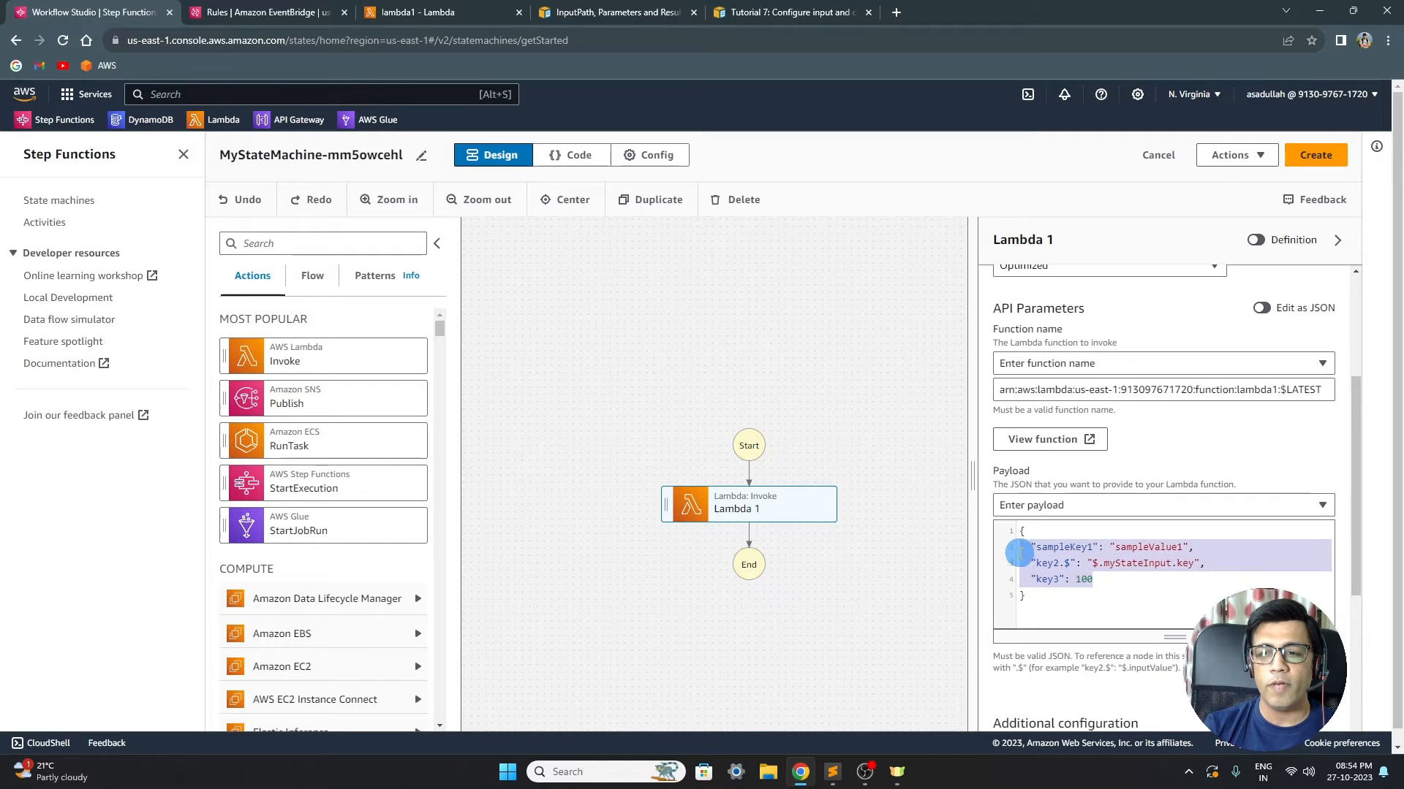
{"action": "left_click", "coordinate": [1057, 592]}
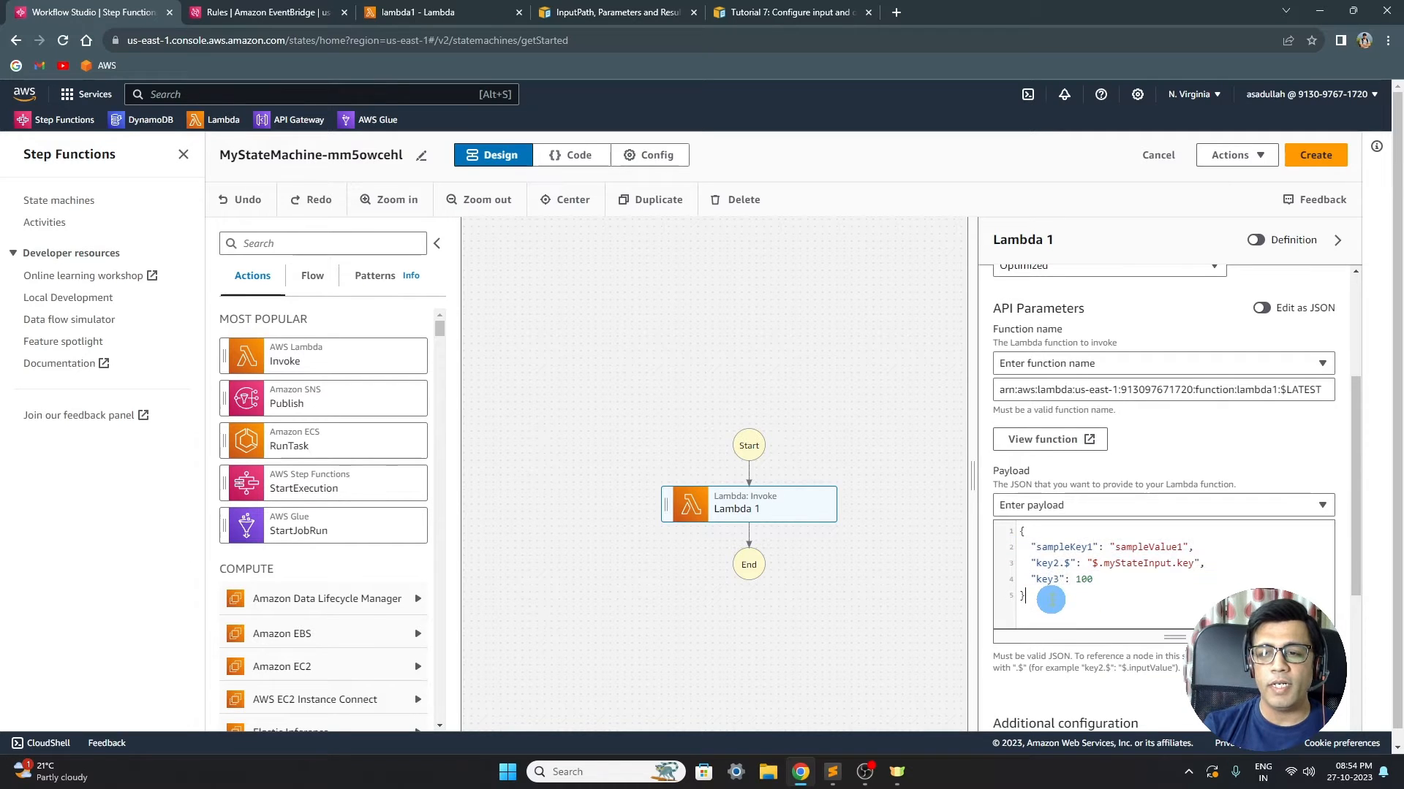
- Set the Lambda 1 state's payload to No payload and review its additional configuration, next state and comment settings
{"action": "left_click", "coordinate": [1111, 505]}
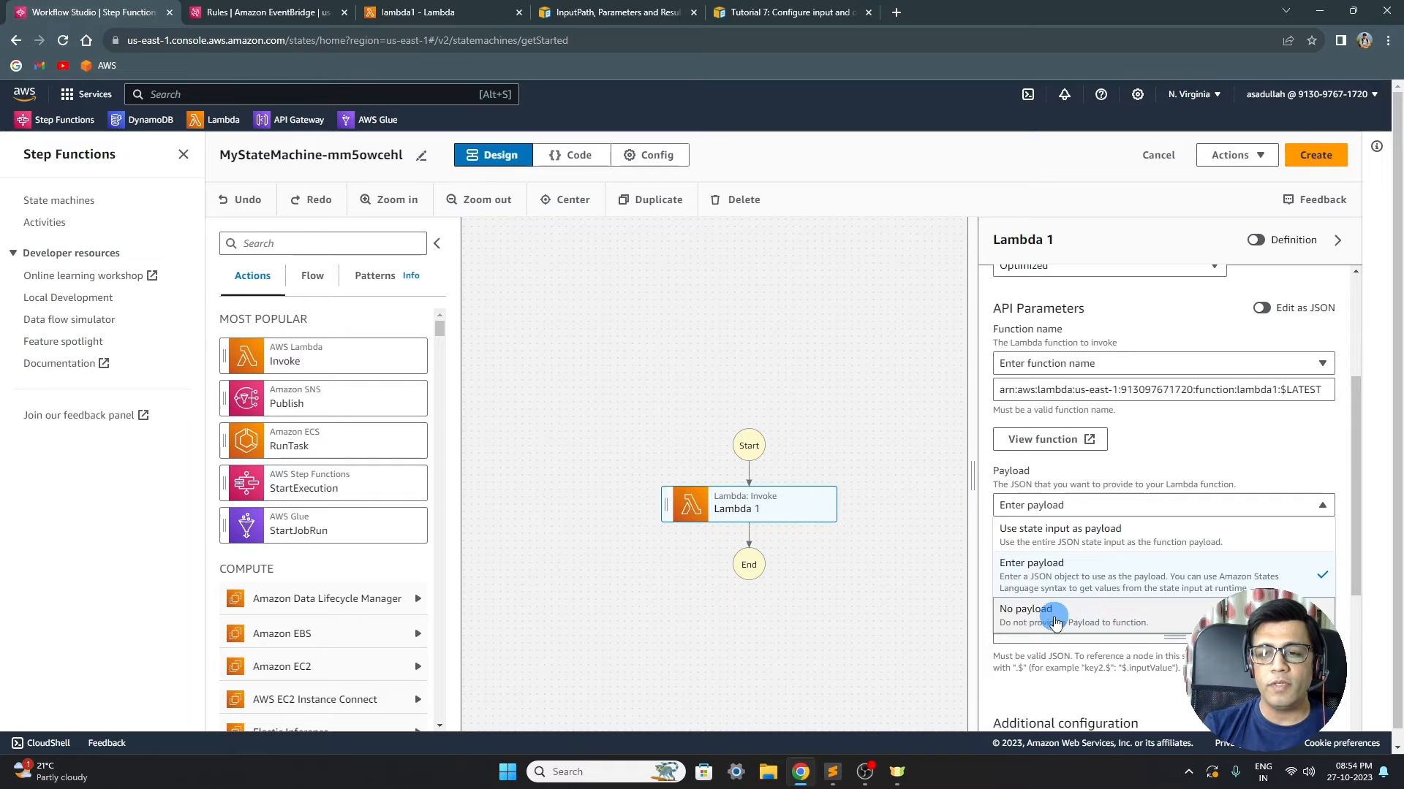
{"action": "left_click", "coordinate": [1018, 615]}
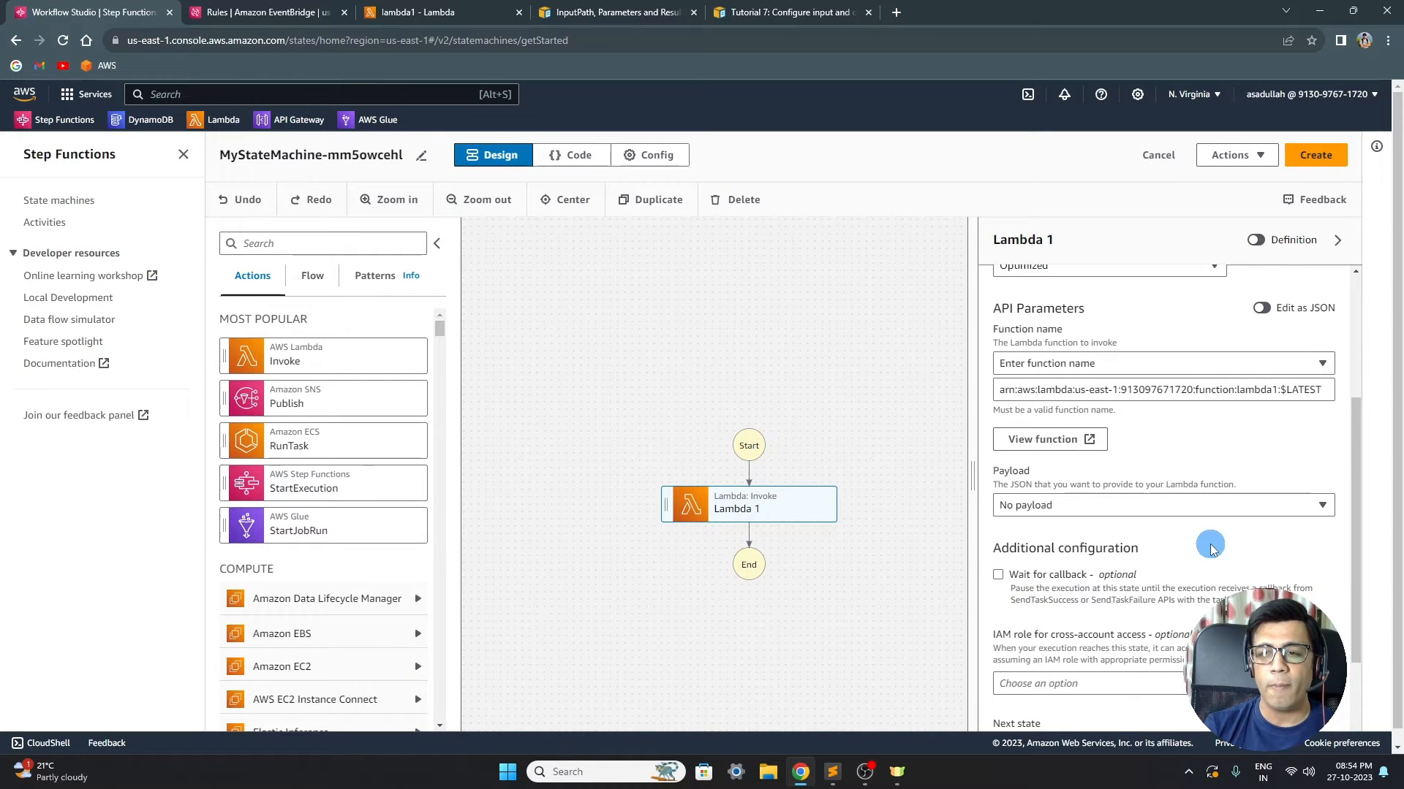
{"action": "scroll", "coordinate": [1172, 548], "scroll_direction": "down", "scroll_amount": 1}
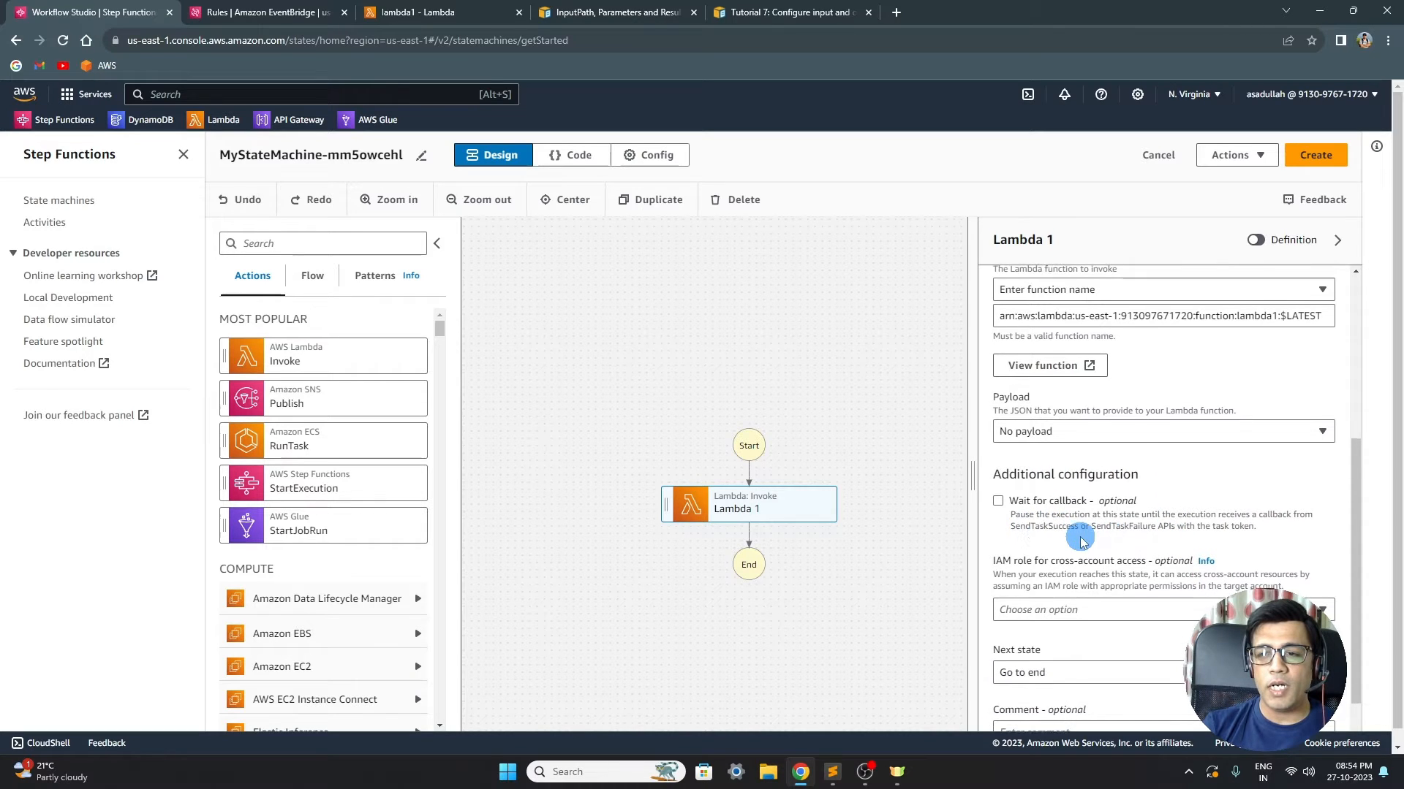
{"action": "scroll", "coordinate": [1082, 539], "scroll_direction": "down", "scroll_amount": 1}
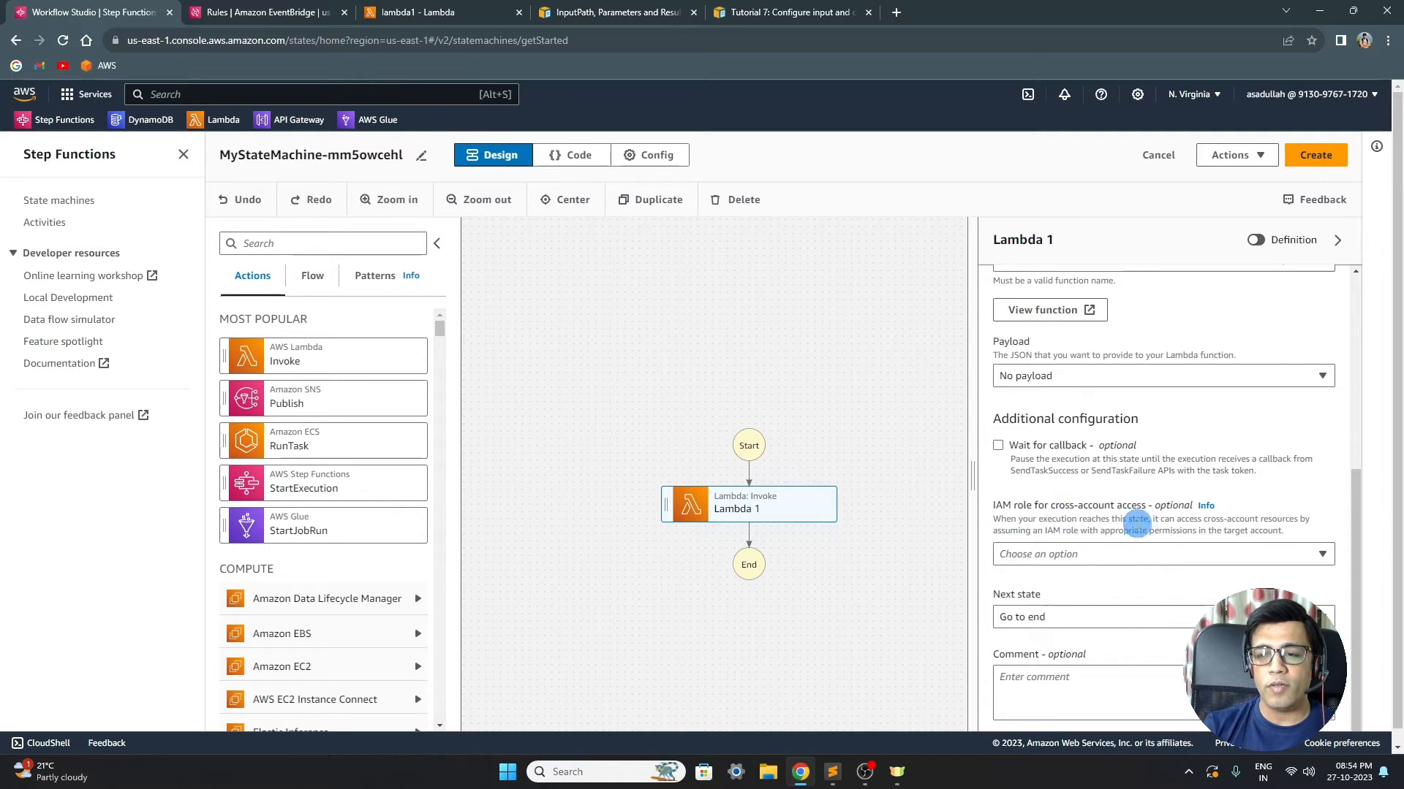
{"action": "scroll", "coordinate": [1101, 590], "scroll_direction": "down", "scroll_amount": 1}
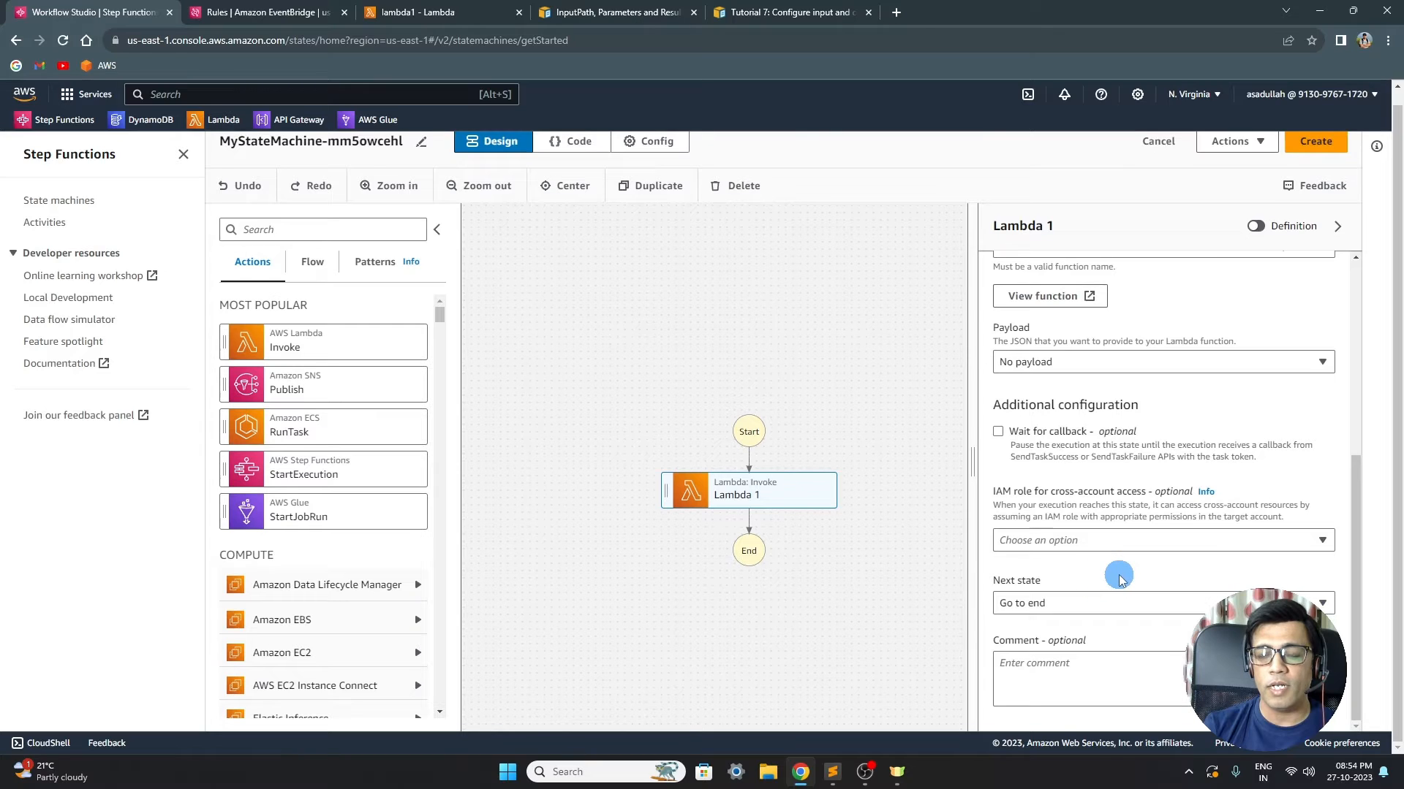
{"action": "scroll", "coordinate": [1095, 570], "scroll_direction": "up", "scroll_amount": 2}
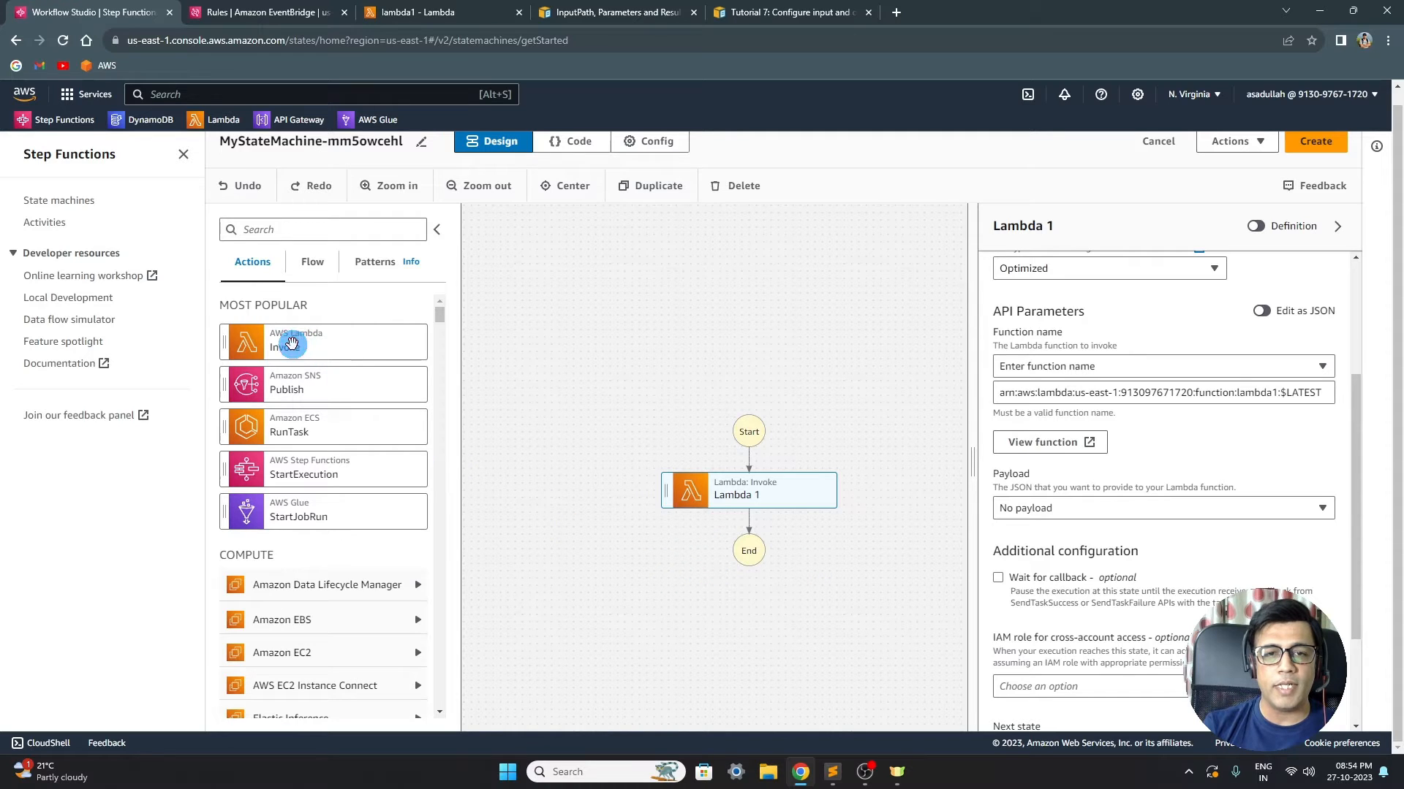
- Add a second AWS Lambda Invoke action between Lambda 1 and End, and check the next state of Lambda 1
{"action": "left_click_drag", "start_coordinate": [291, 344], "coordinate": [715, 552]}
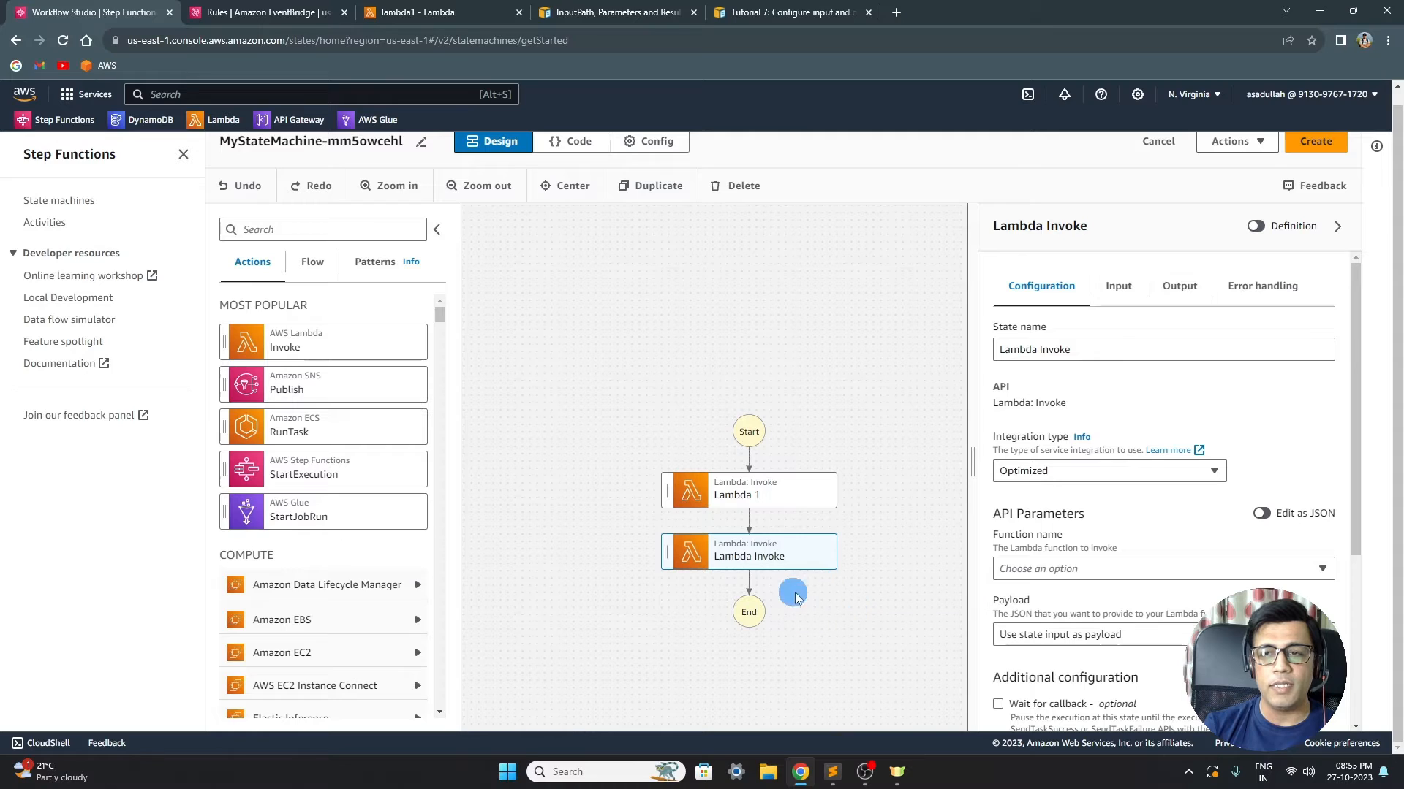
{"action": "left_click", "coordinate": [759, 498]}
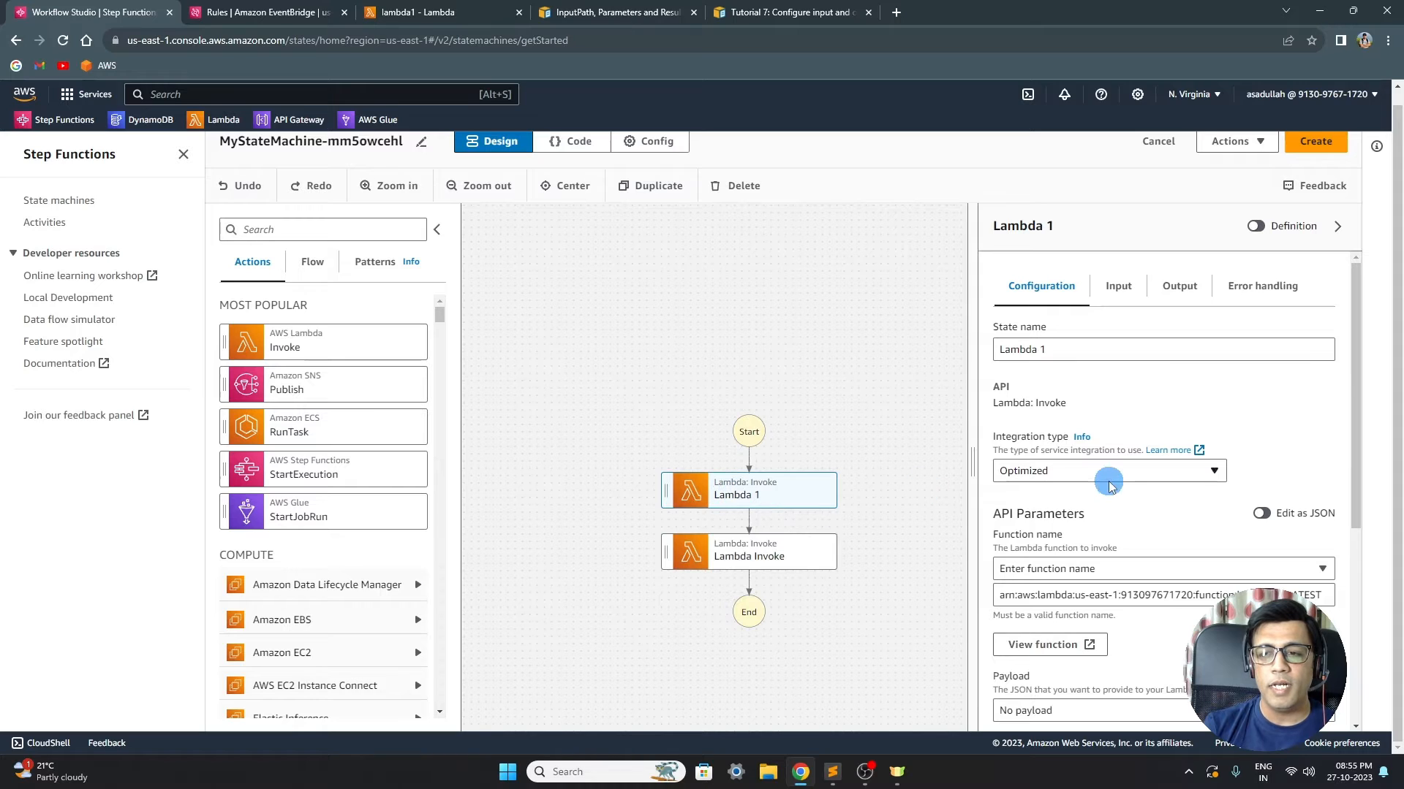
{"action": "scroll", "coordinate": [1109, 487], "scroll_direction": "down", "scroll_amount": 5}
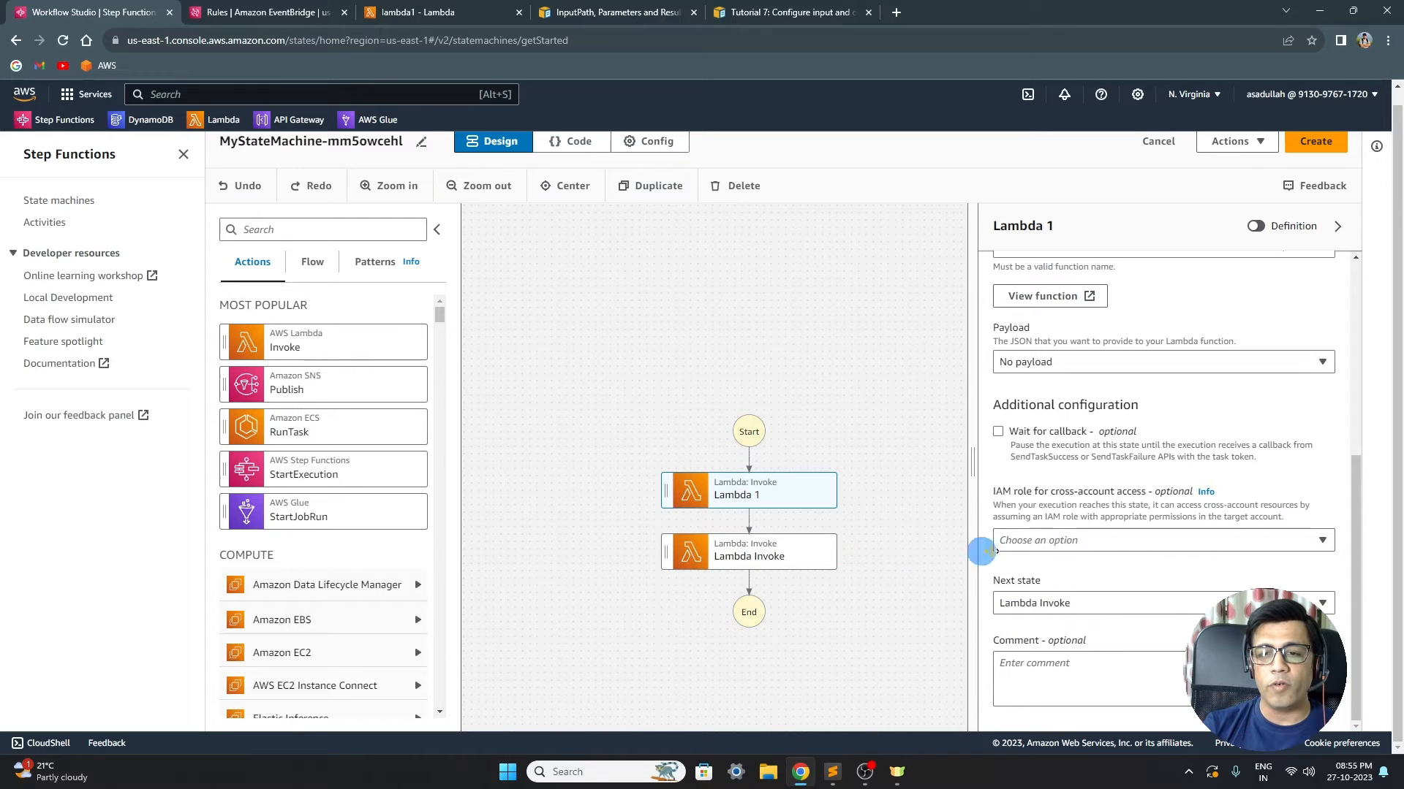
- Rename the second Lambda Invoke state as Lambda 2
{"action": "left_click", "coordinate": [743, 556]}
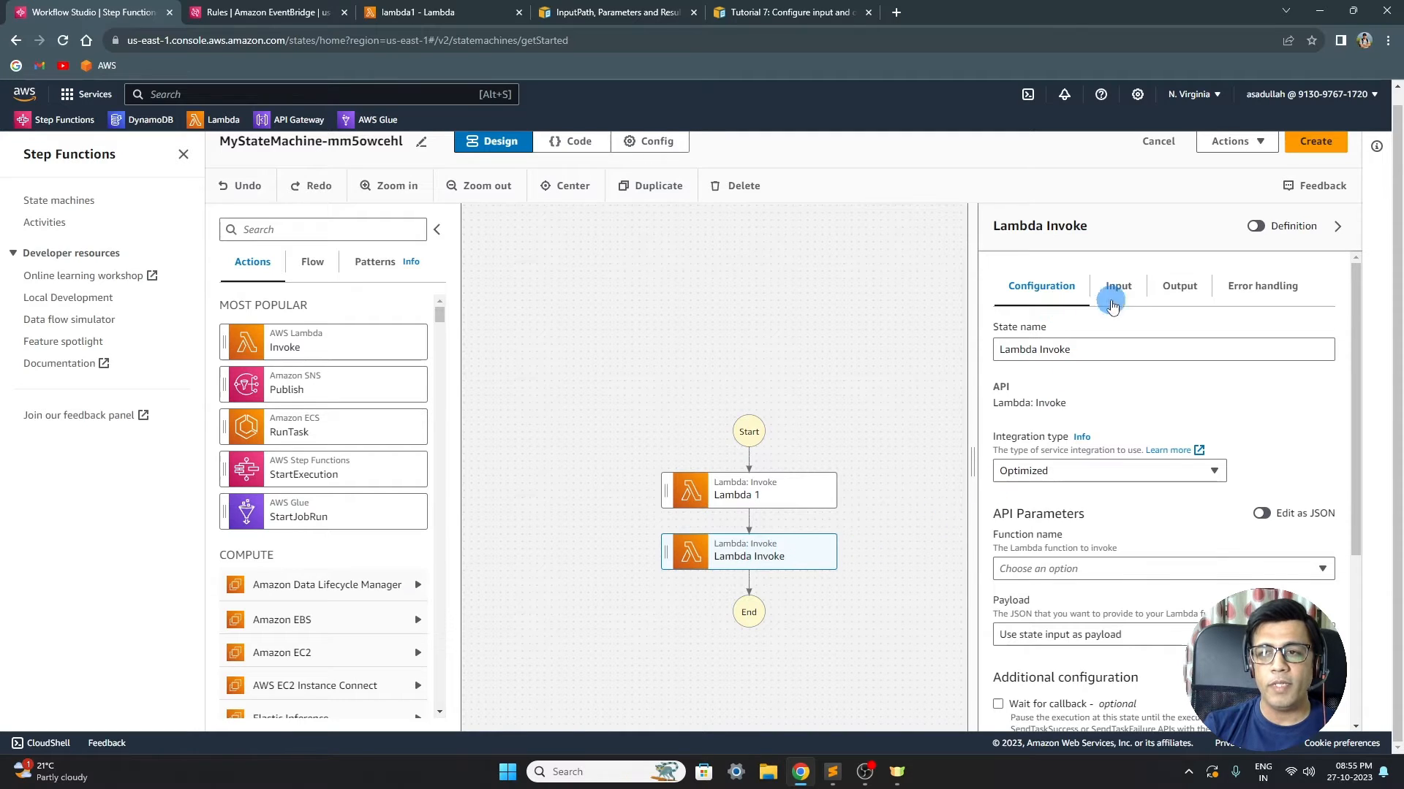
{"action": "left_click_drag", "start_coordinate": [1071, 350], "coordinate": [1047, 350]}
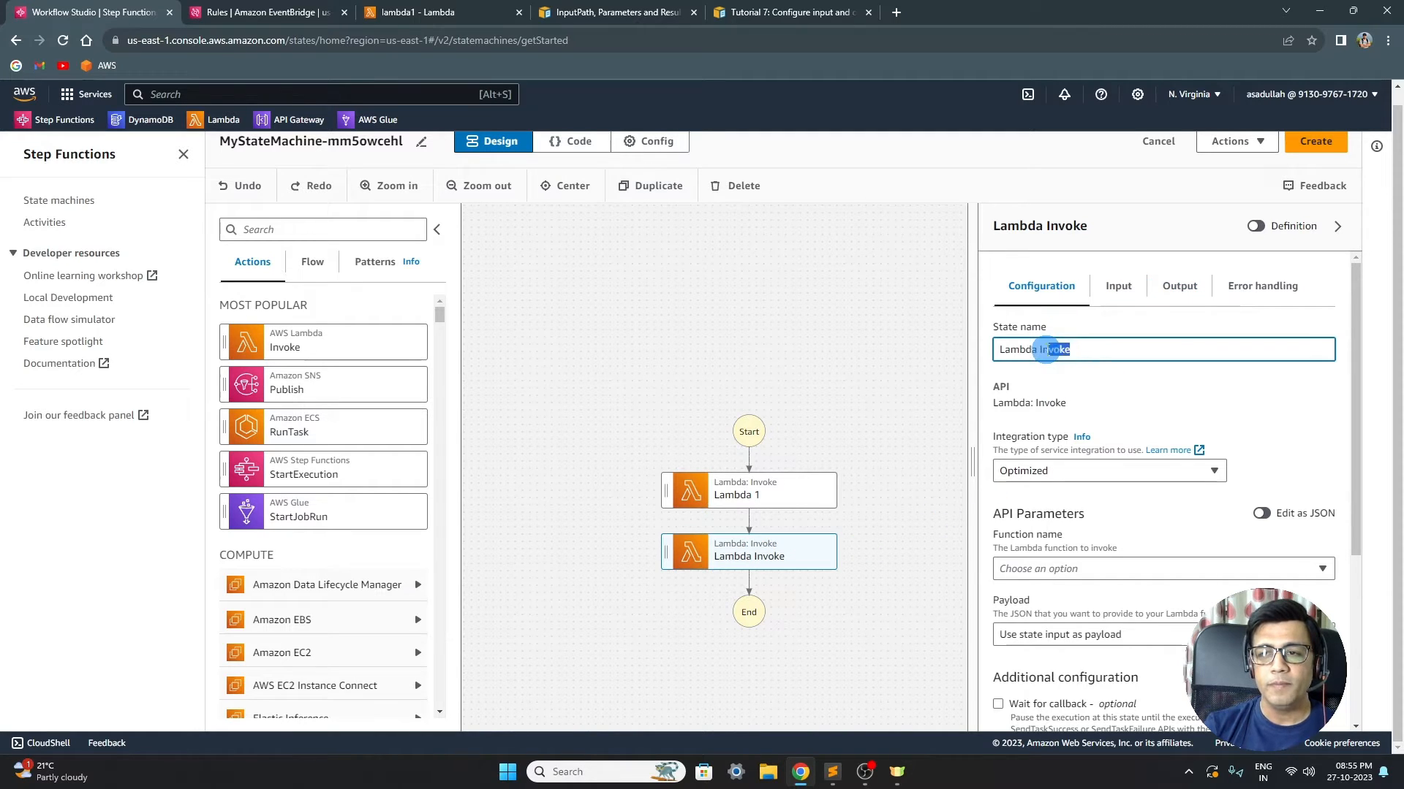
{"action": "type", "text": "2"}
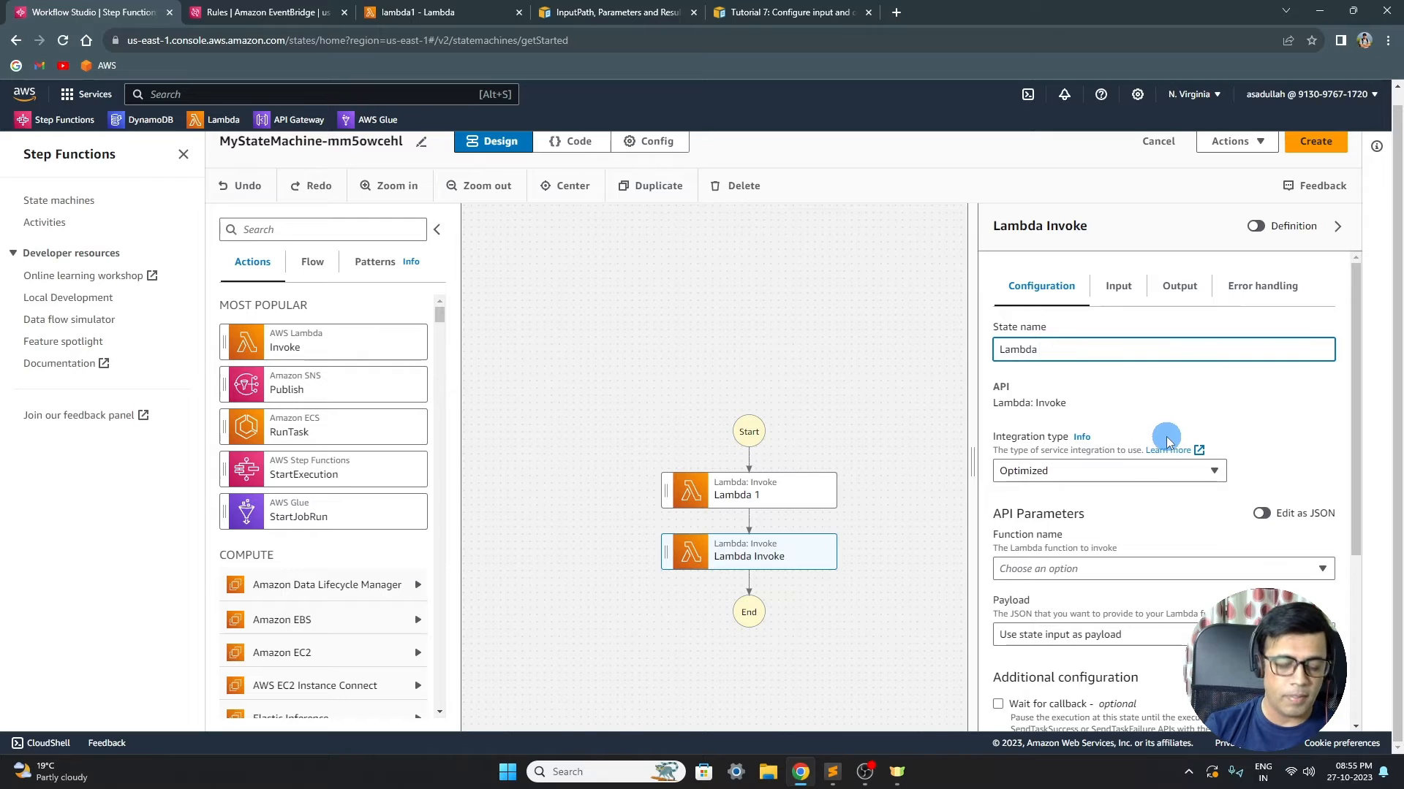
{"action": "left_click", "coordinate": [1131, 391]}
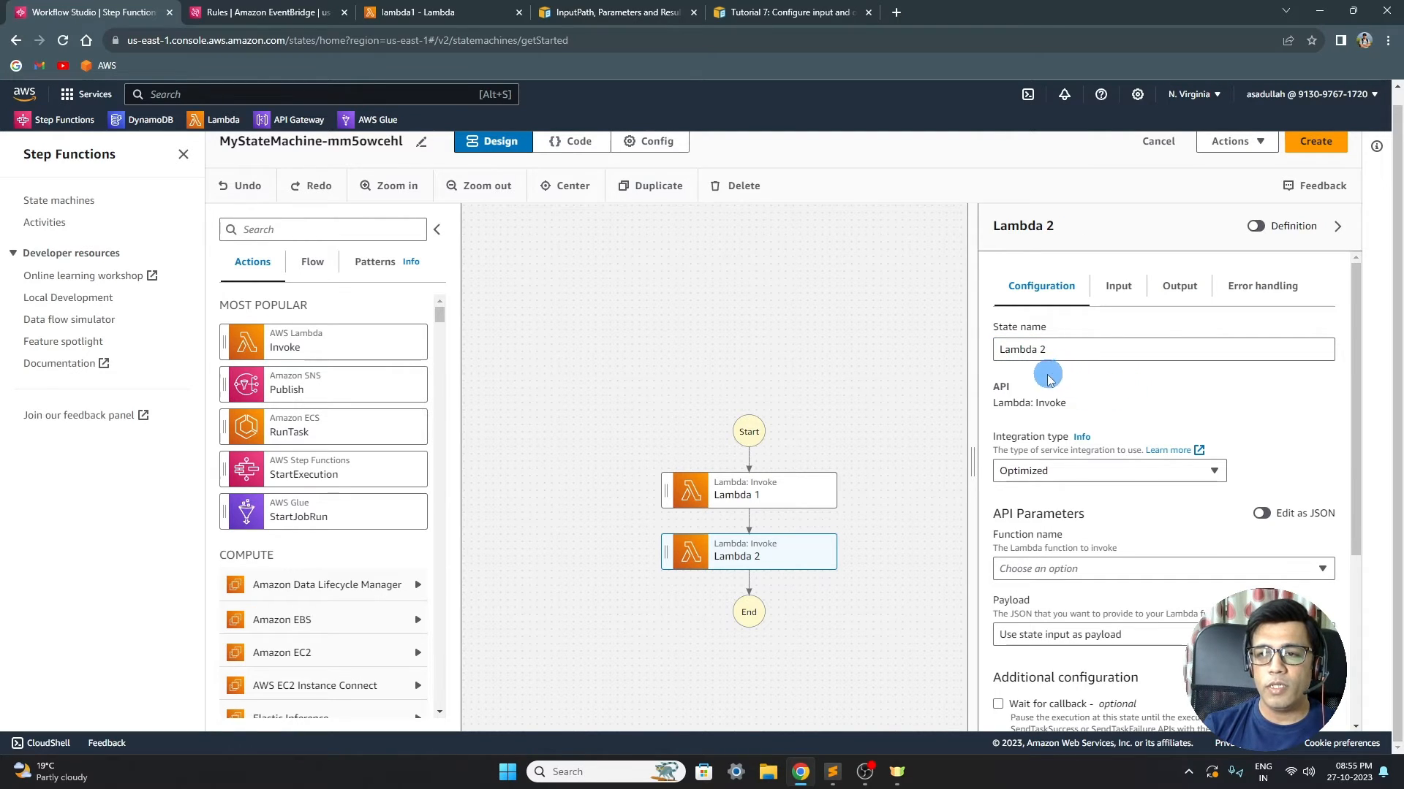
- Set lambda2:$LATEST as the function that the Lambda 2 state invokes
{"action": "scroll", "coordinate": [1075, 374], "scroll_direction": "down", "scroll_amount": 1}
{"action": "scroll", "coordinate": [1085, 472], "scroll_direction": "down", "scroll_amount": 1}
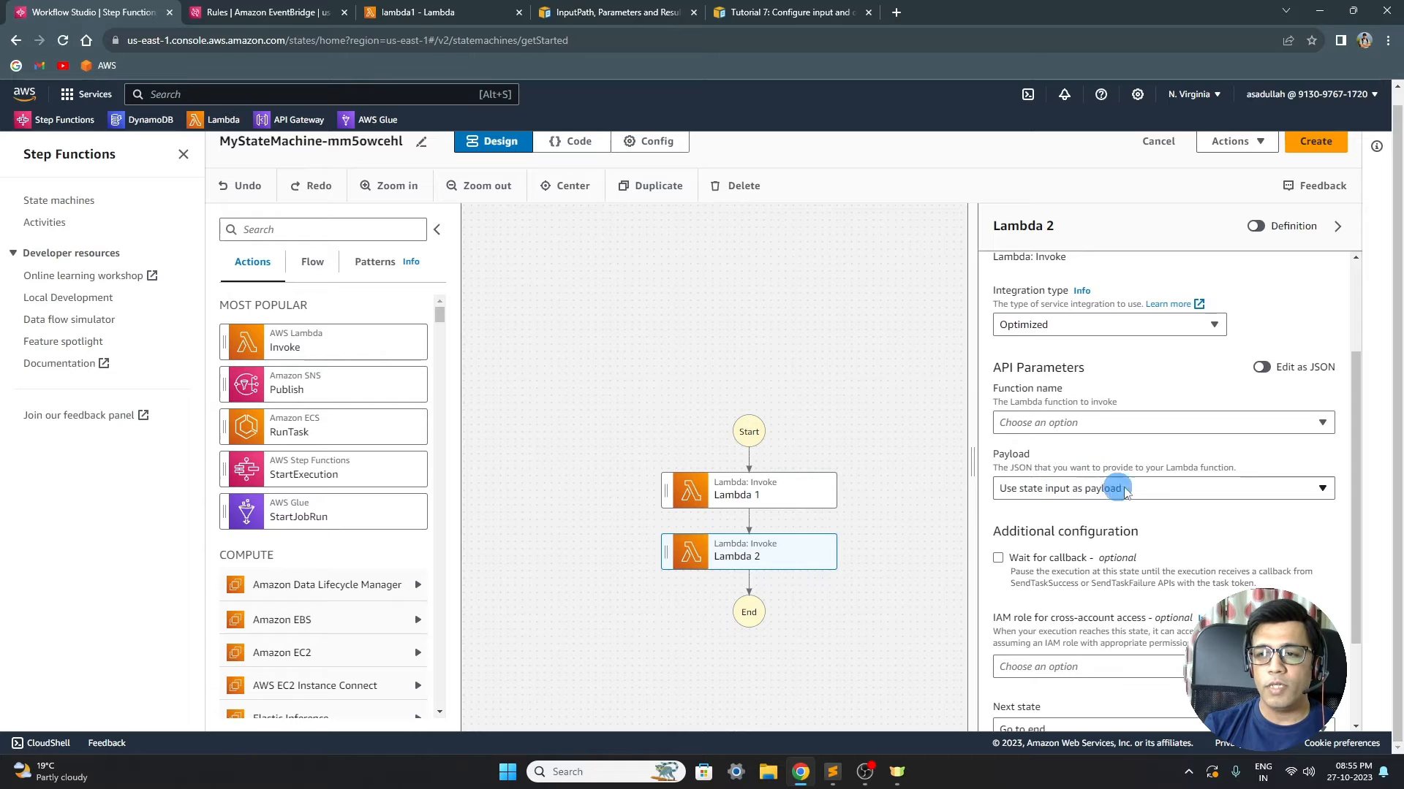
{"action": "left_click", "coordinate": [1099, 424]}
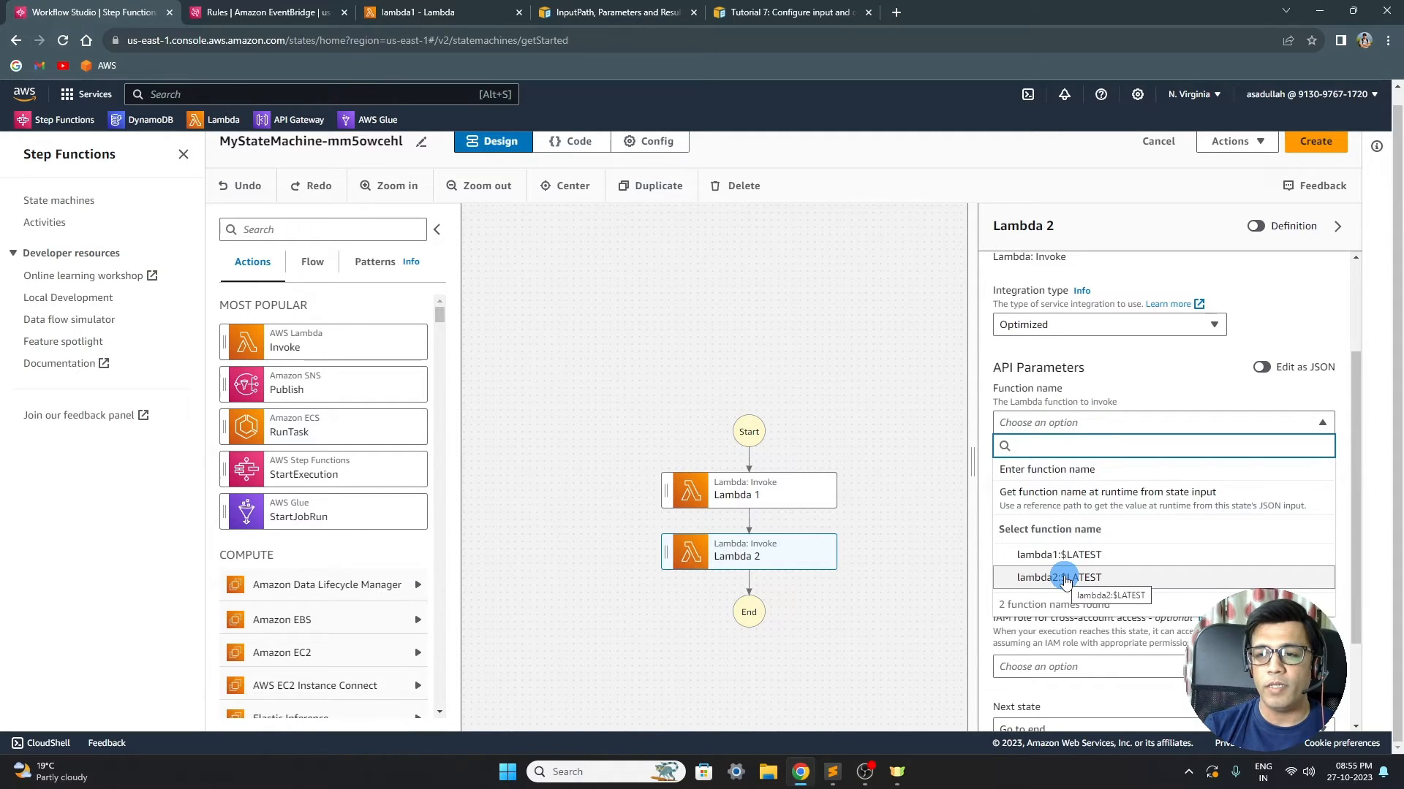
{"action": "left_click", "coordinate": [1065, 579]}
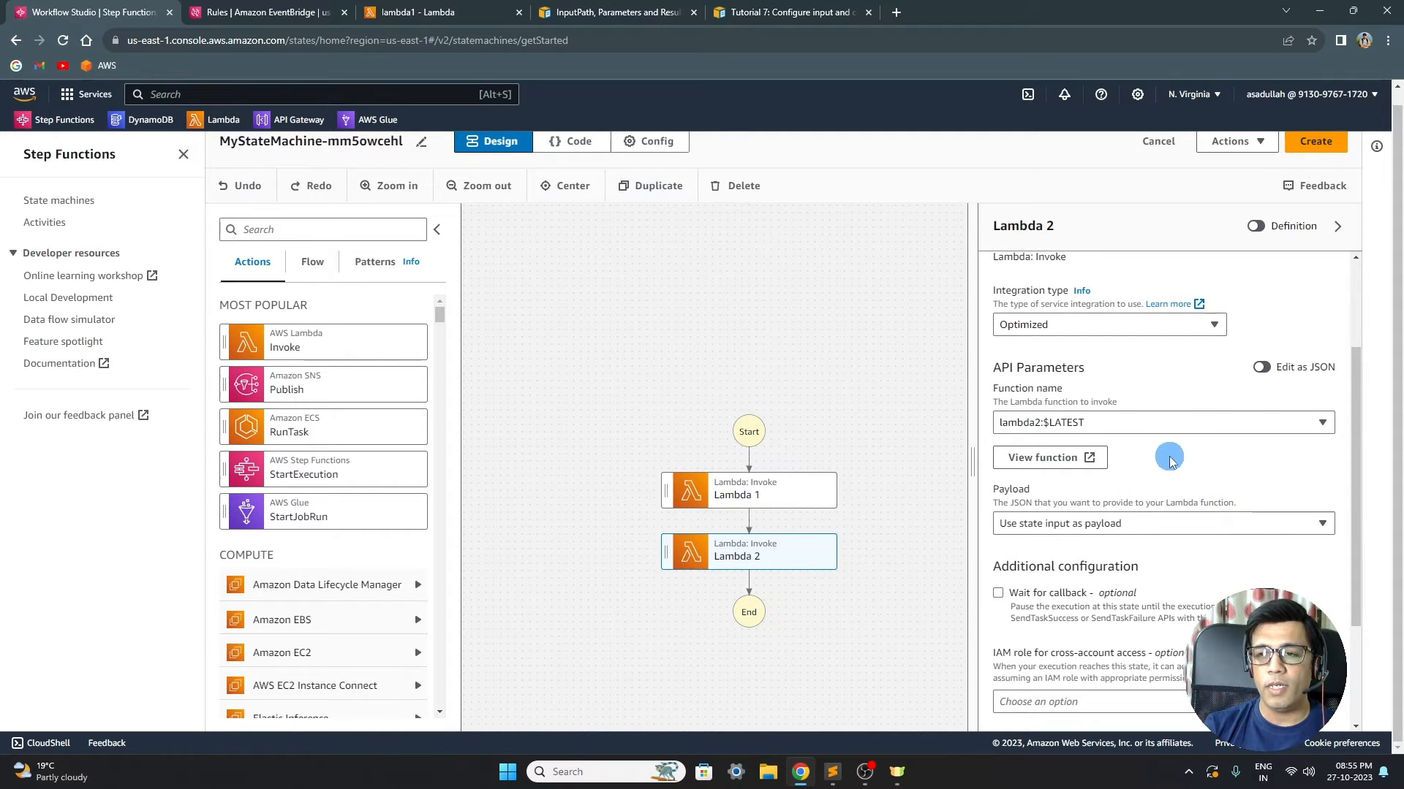
{"action": "scroll", "coordinate": [1170, 459], "scroll_direction": "down", "scroll_amount": 1}
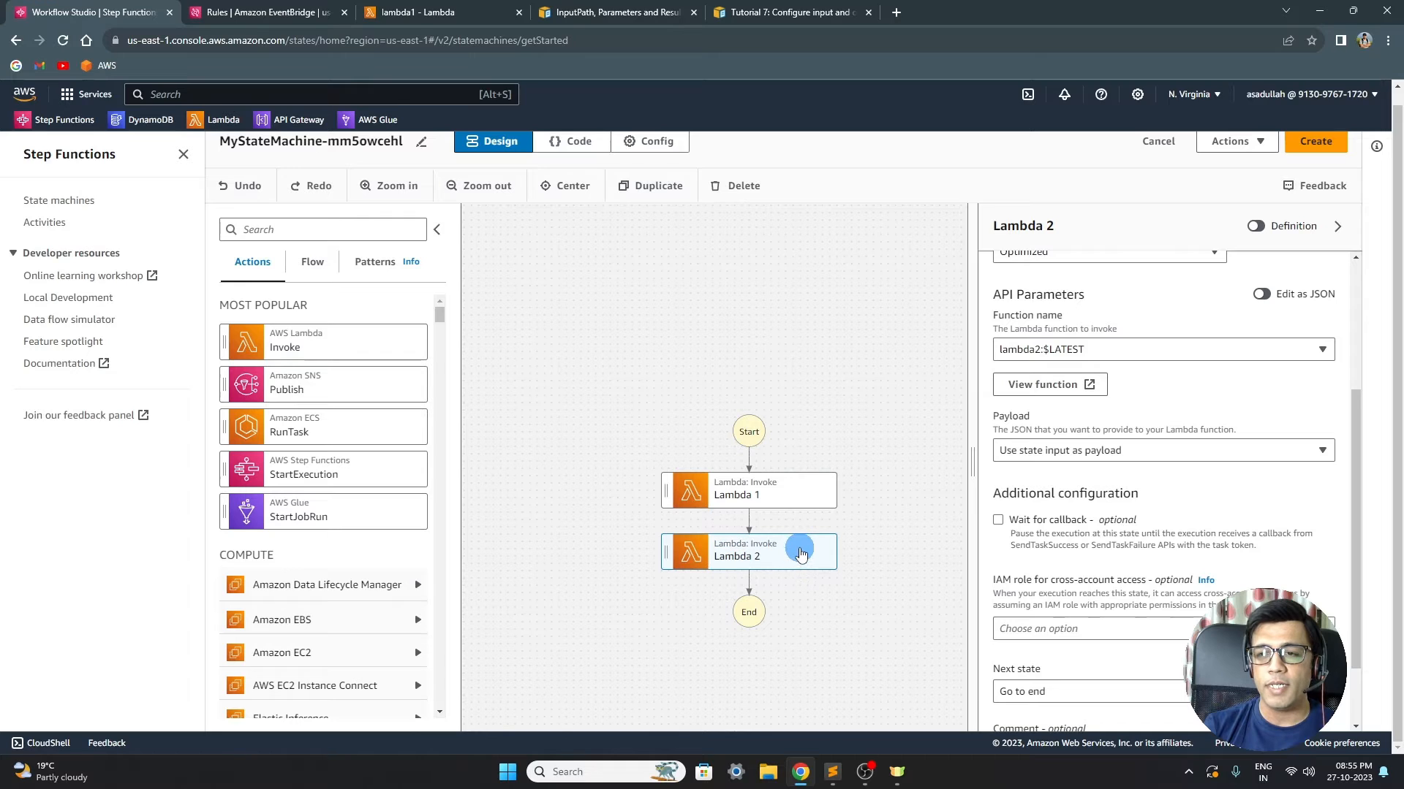
- Choose Use state input as payload for the Lambda 2 state and review its additional configuration and next state
{"action": "left_click", "coordinate": [1160, 453]}
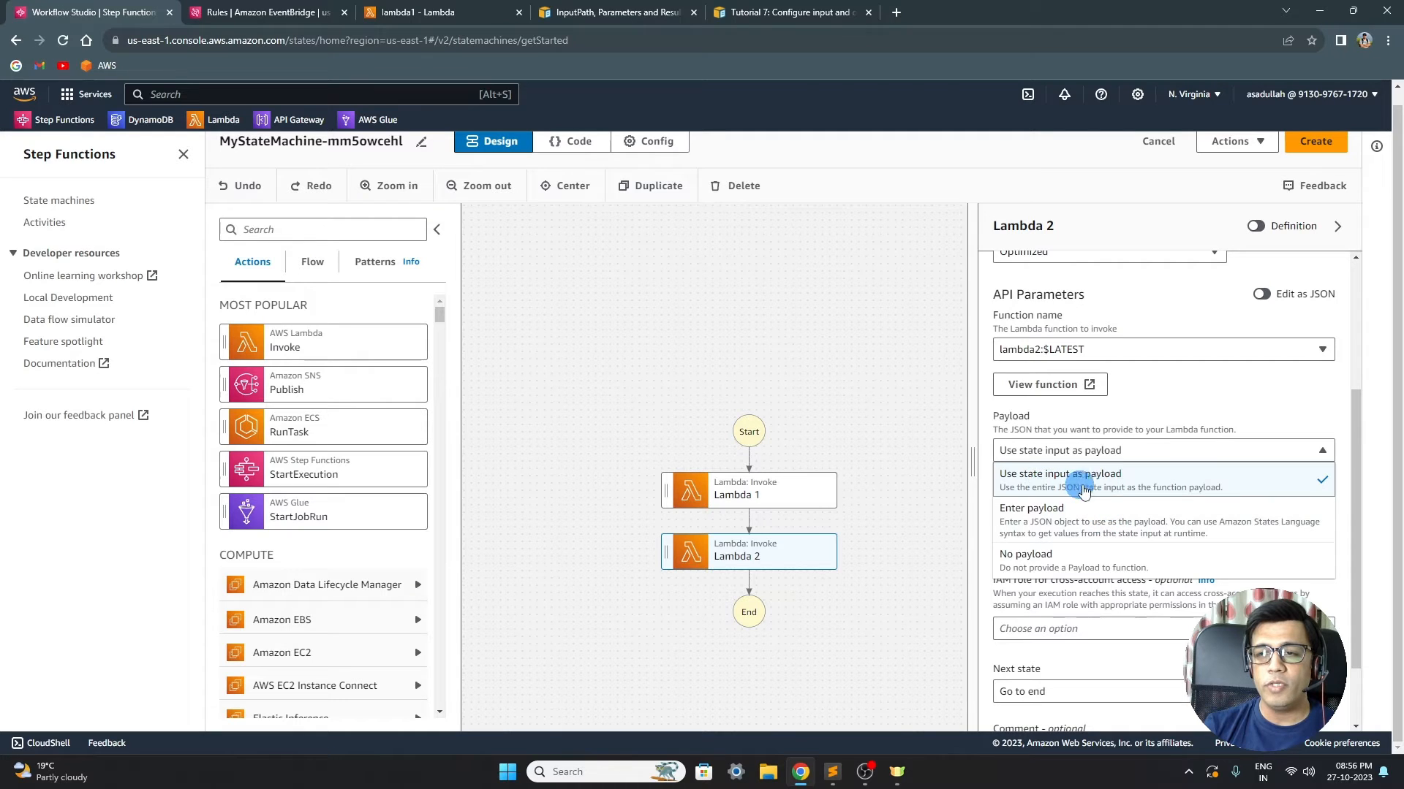
{"action": "left_click", "coordinate": [1143, 481]}
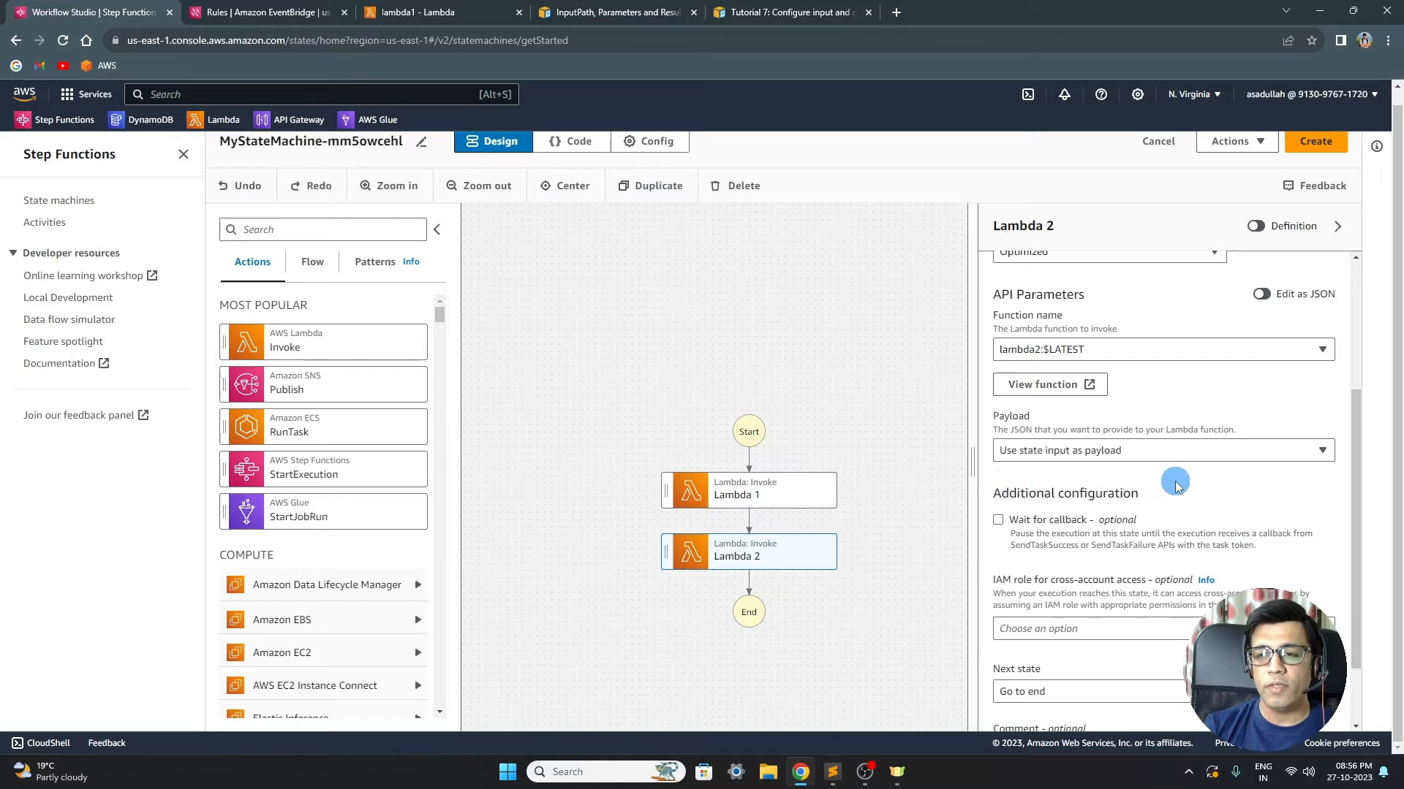
{"action": "scroll", "coordinate": [1175, 486], "scroll_direction": "down", "scroll_amount": 2}
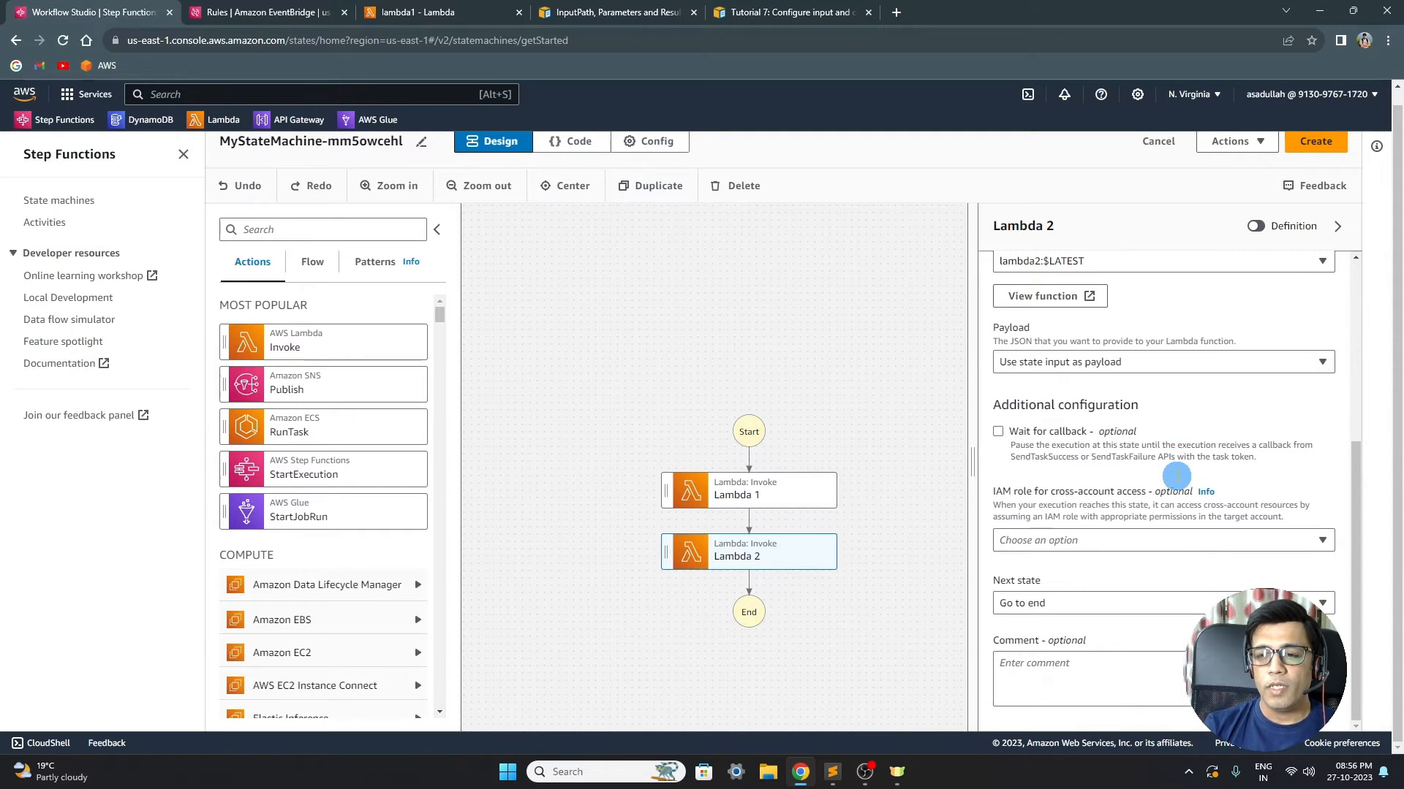
{"action": "scroll", "coordinate": [1165, 485], "scroll_direction": "up", "scroll_amount": 2}
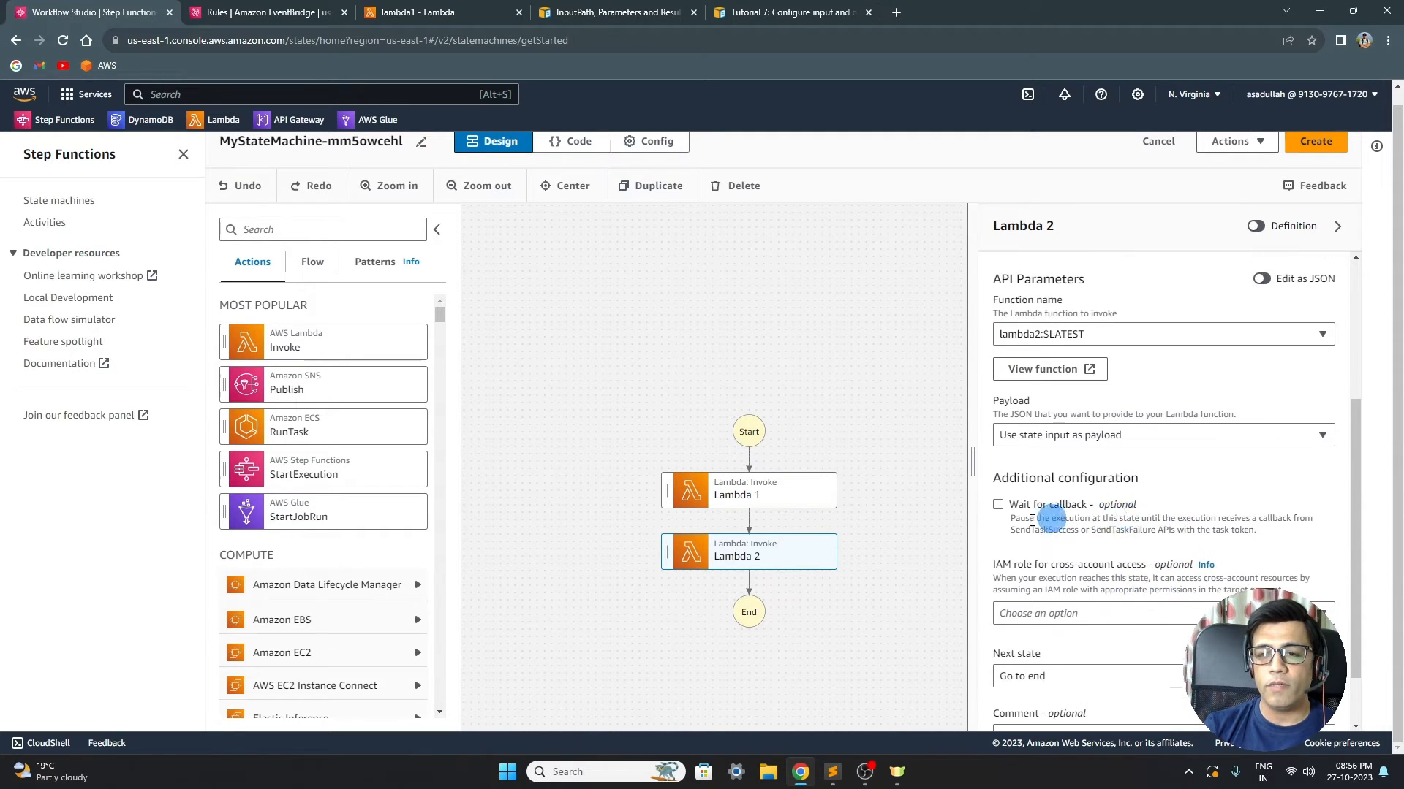
- Compare the payload and next state settings of Lambda 1 with those of Lambda 2
{"action": "left_click", "coordinate": [742, 496]}
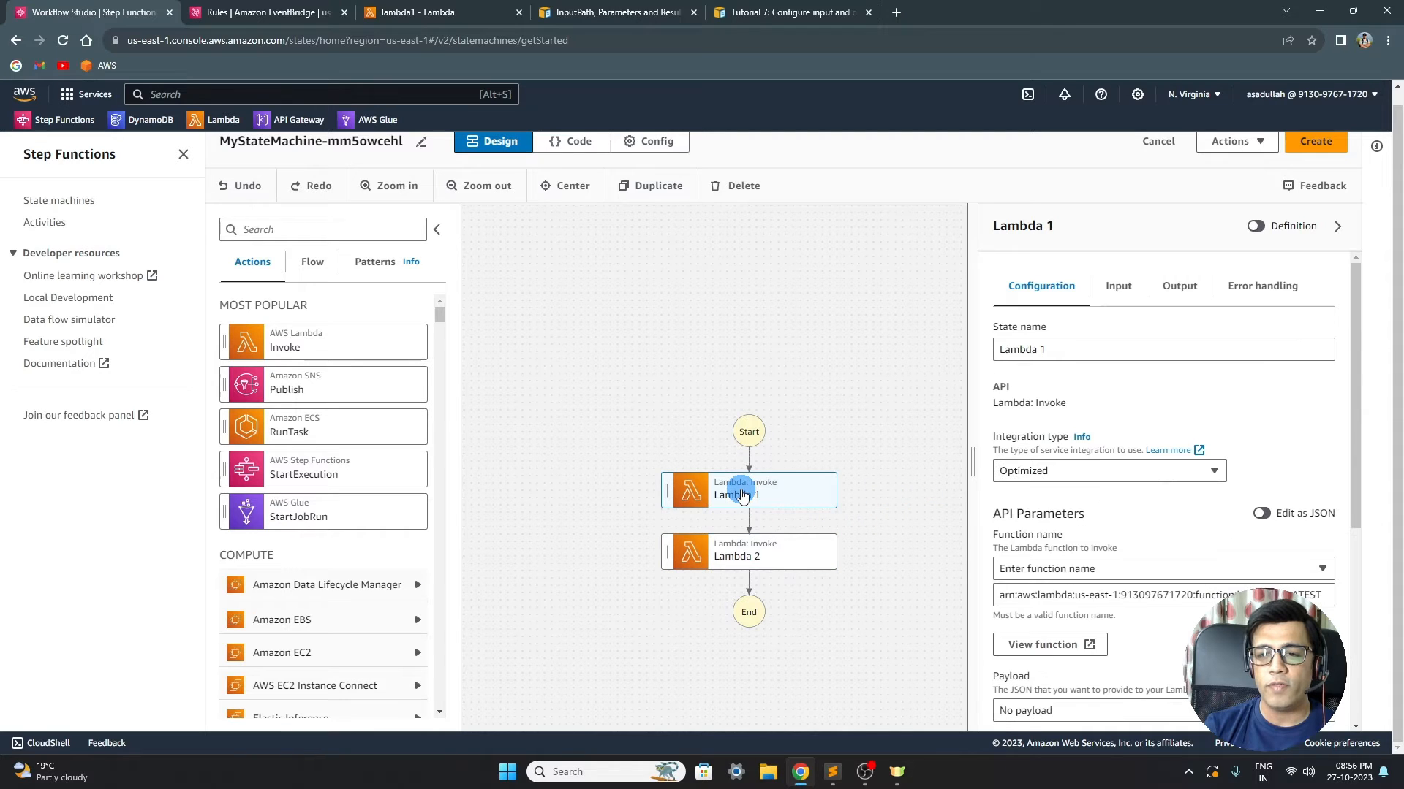
{"action": "scroll", "coordinate": [1102, 505], "scroll_direction": "down", "scroll_amount": 2}
{"action": "scroll", "coordinate": [1103, 584], "scroll_direction": "down", "scroll_amount": 3}
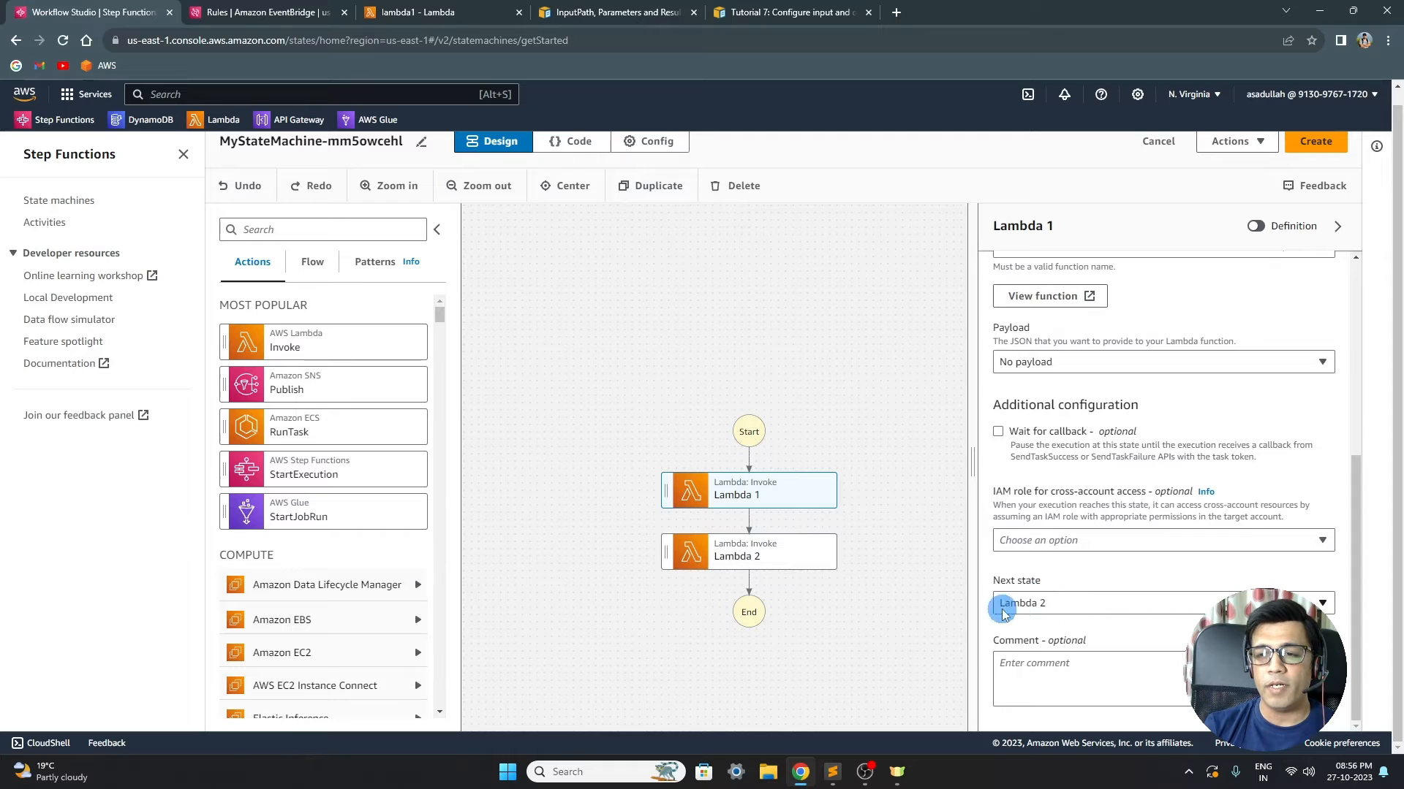
{"action": "left_click", "coordinate": [753, 561]}
{"action": "scroll", "coordinate": [1104, 555], "scroll_direction": "down", "scroll_amount": 5}
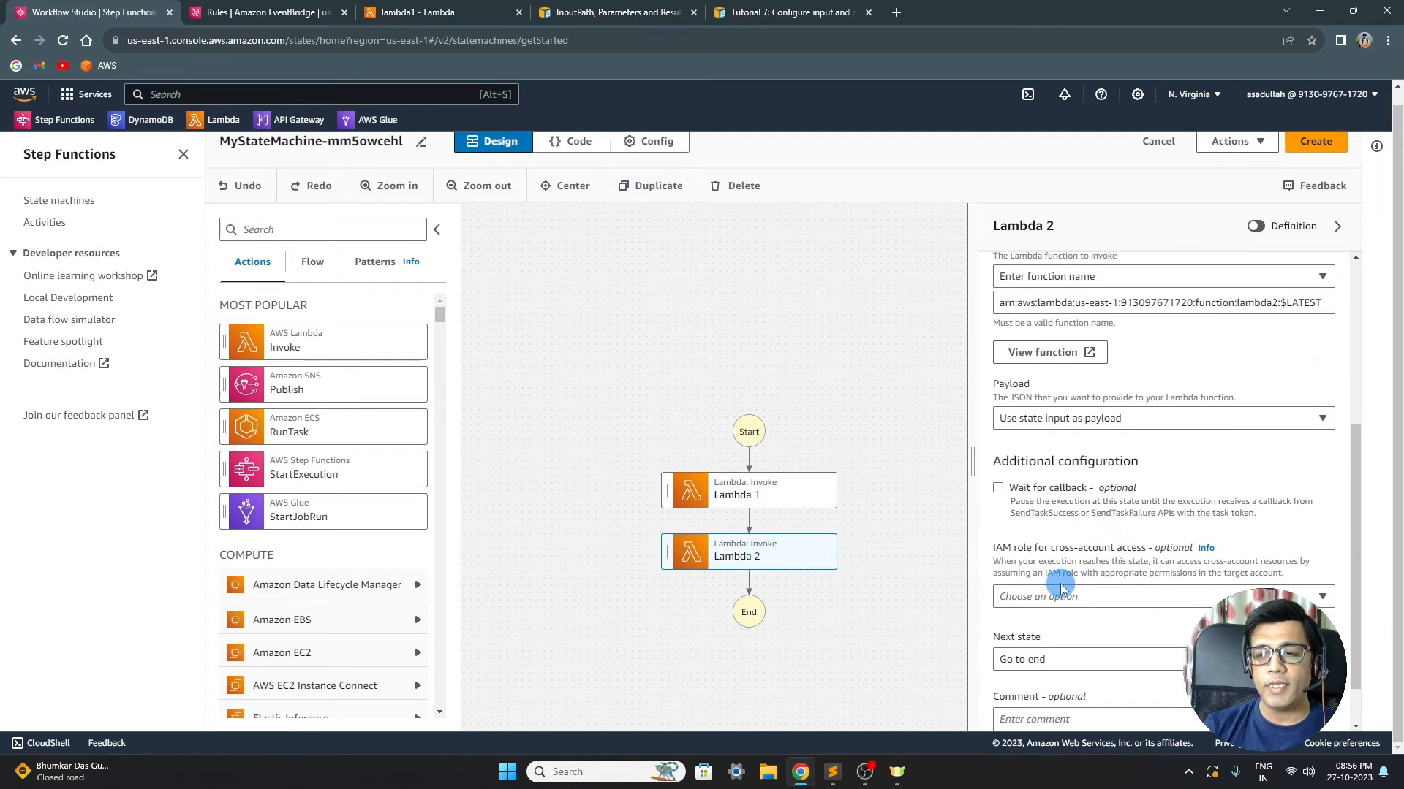
{"action": "scroll", "coordinate": [1061, 589], "scroll_direction": "down", "scroll_amount": 1}
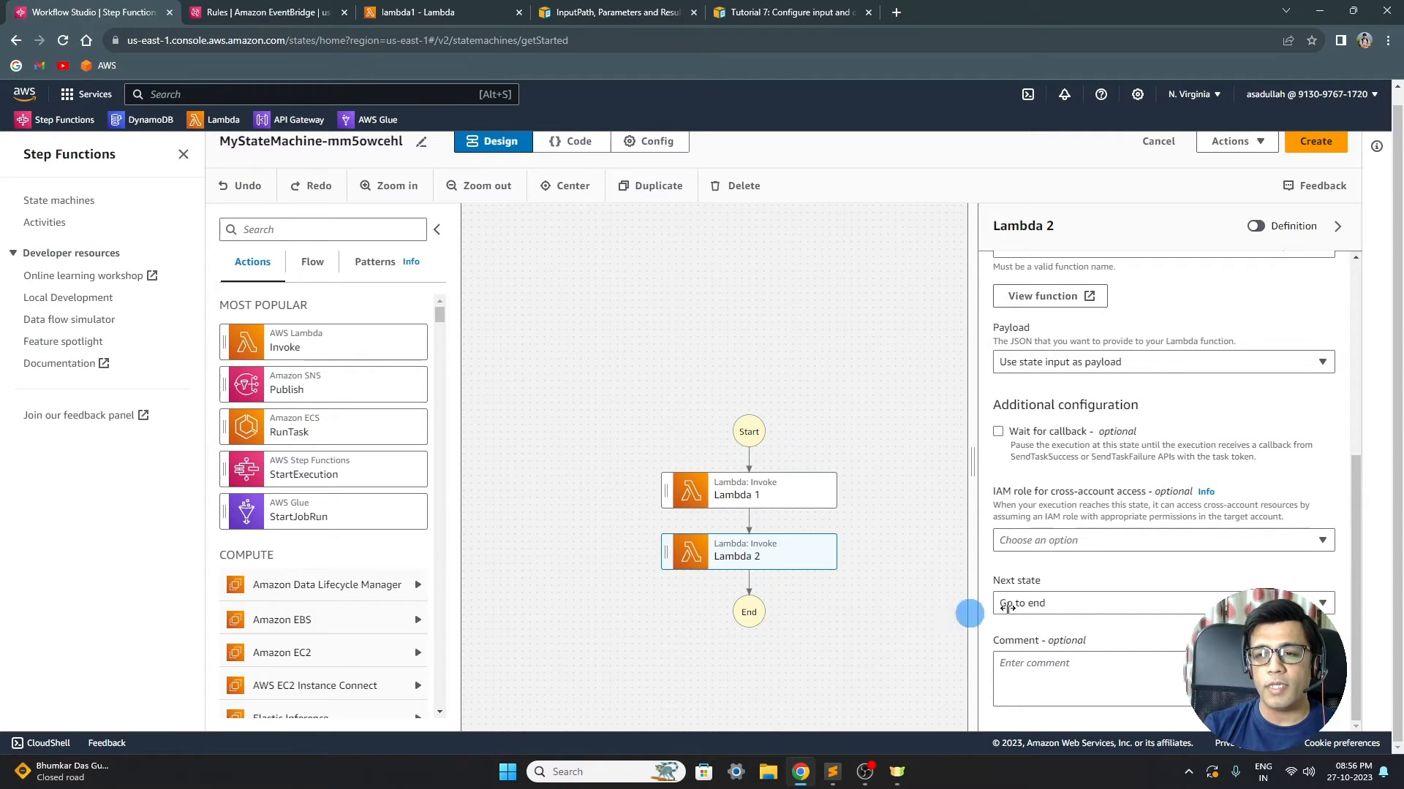
{"action": "scroll", "coordinate": [1137, 536], "scroll_direction": "up", "scroll_amount": 5}
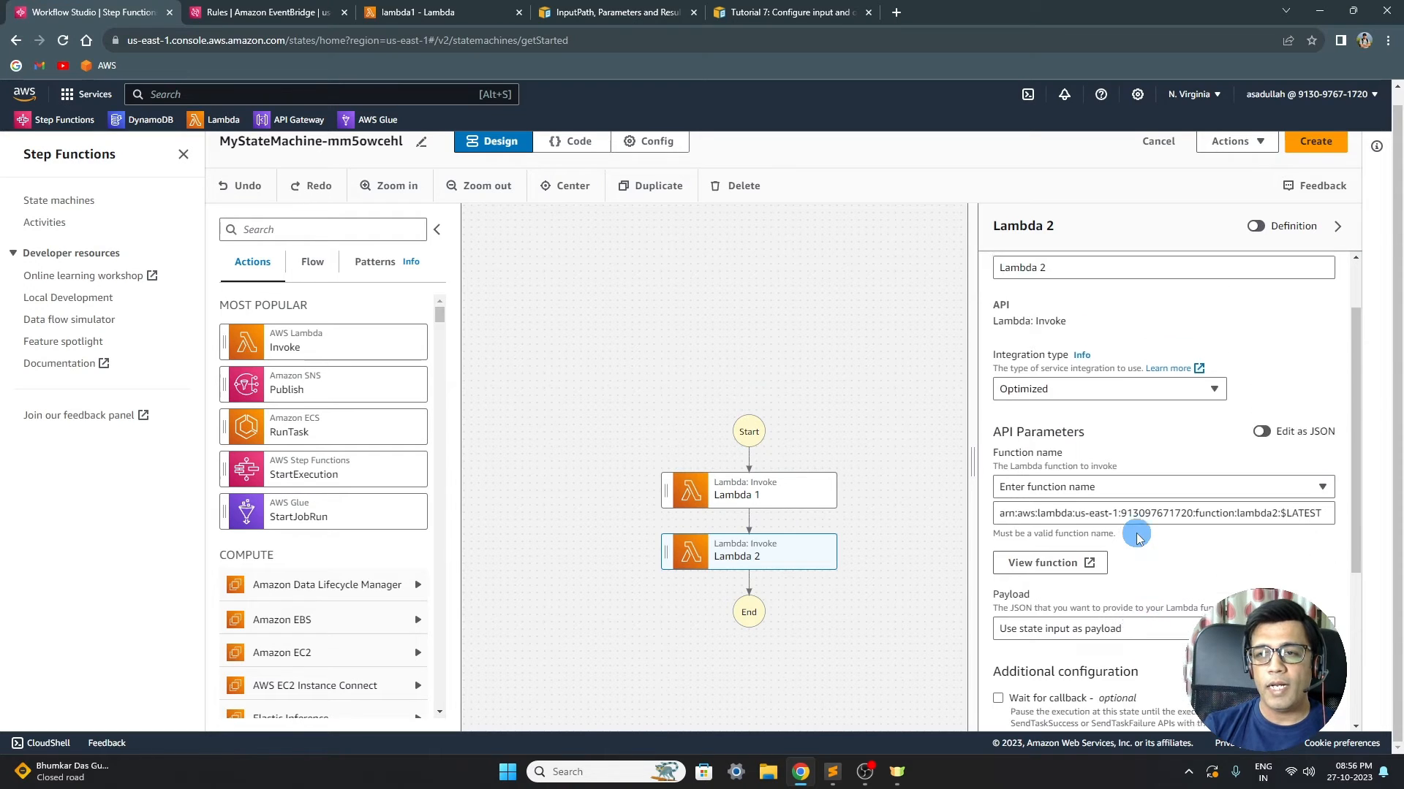
{"action": "scroll", "coordinate": [1130, 559], "scroll_direction": "up", "scroll_amount": 1}
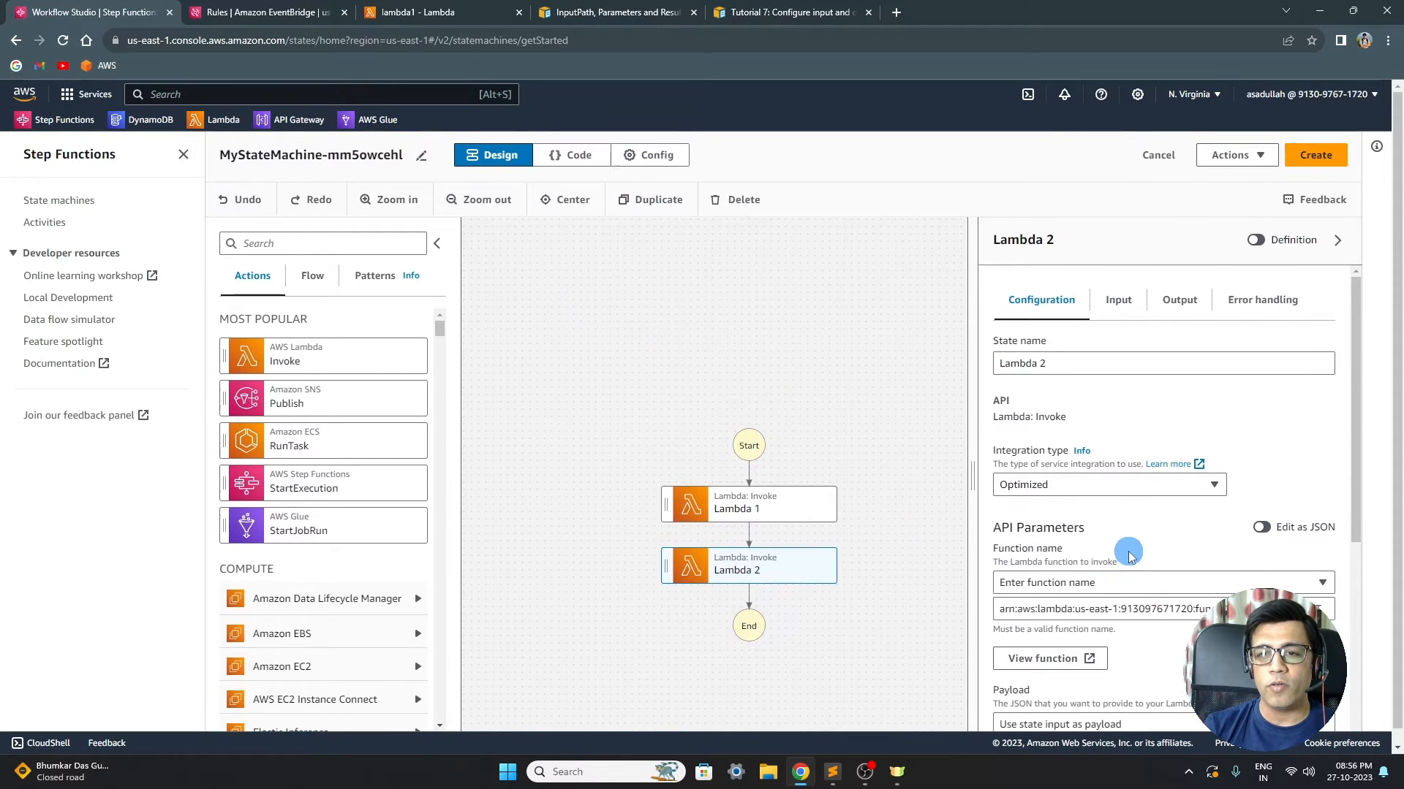
- Review the input and output processing options of the Lambda 1 state, including ResultSelector, ResultPath and OutputPath
{"action": "left_click", "coordinate": [783, 511]}
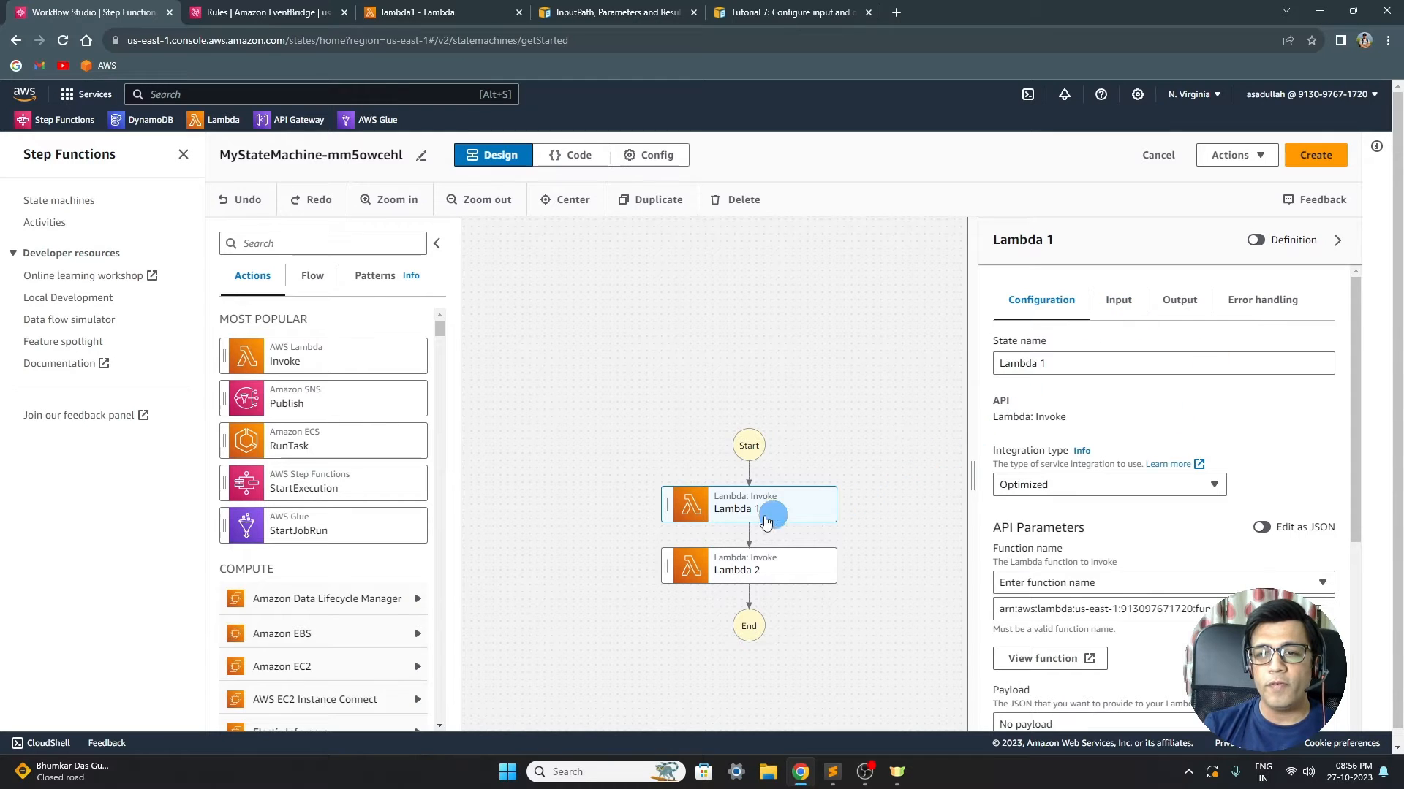
{"action": "left_click", "coordinate": [1121, 299]}
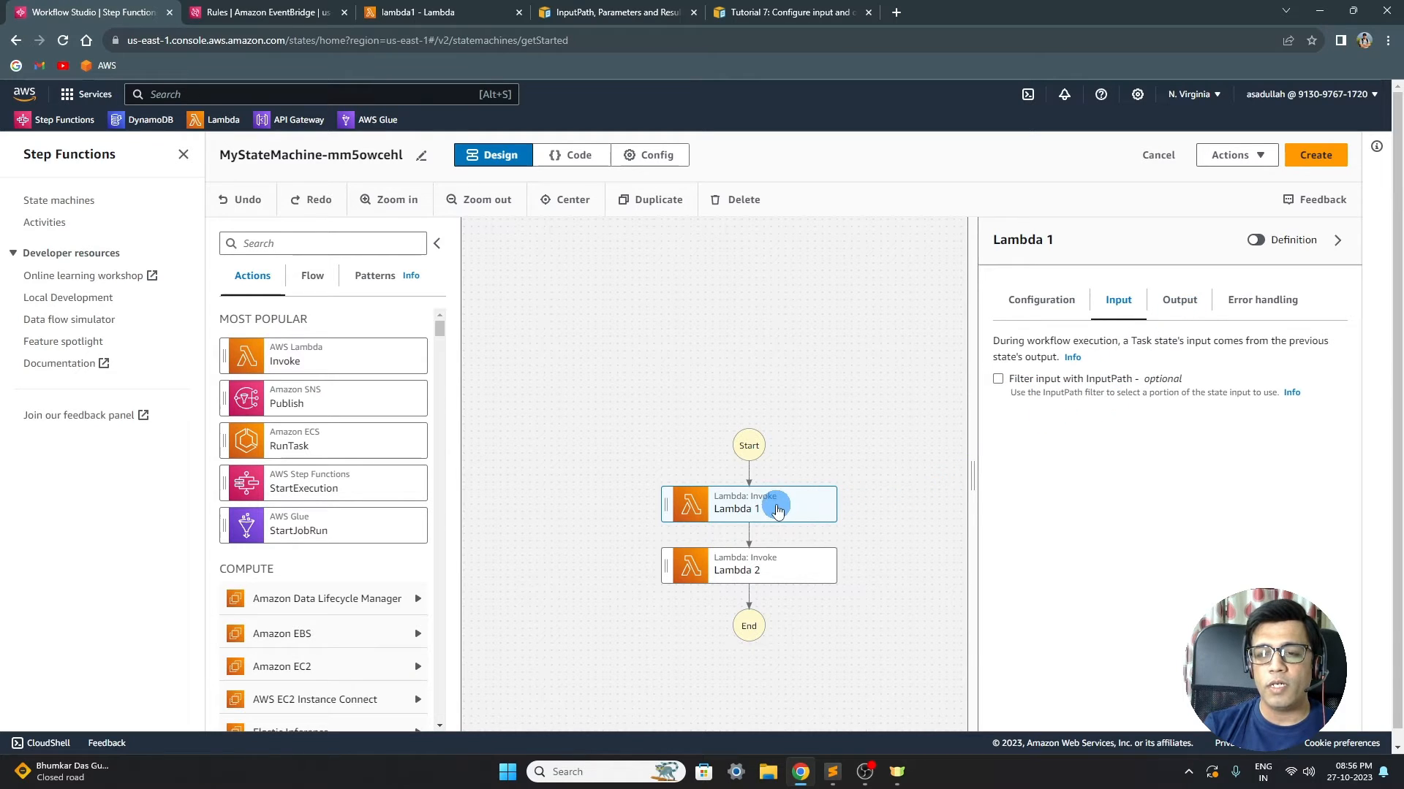
{"action": "left_click", "coordinate": [1175, 305]}
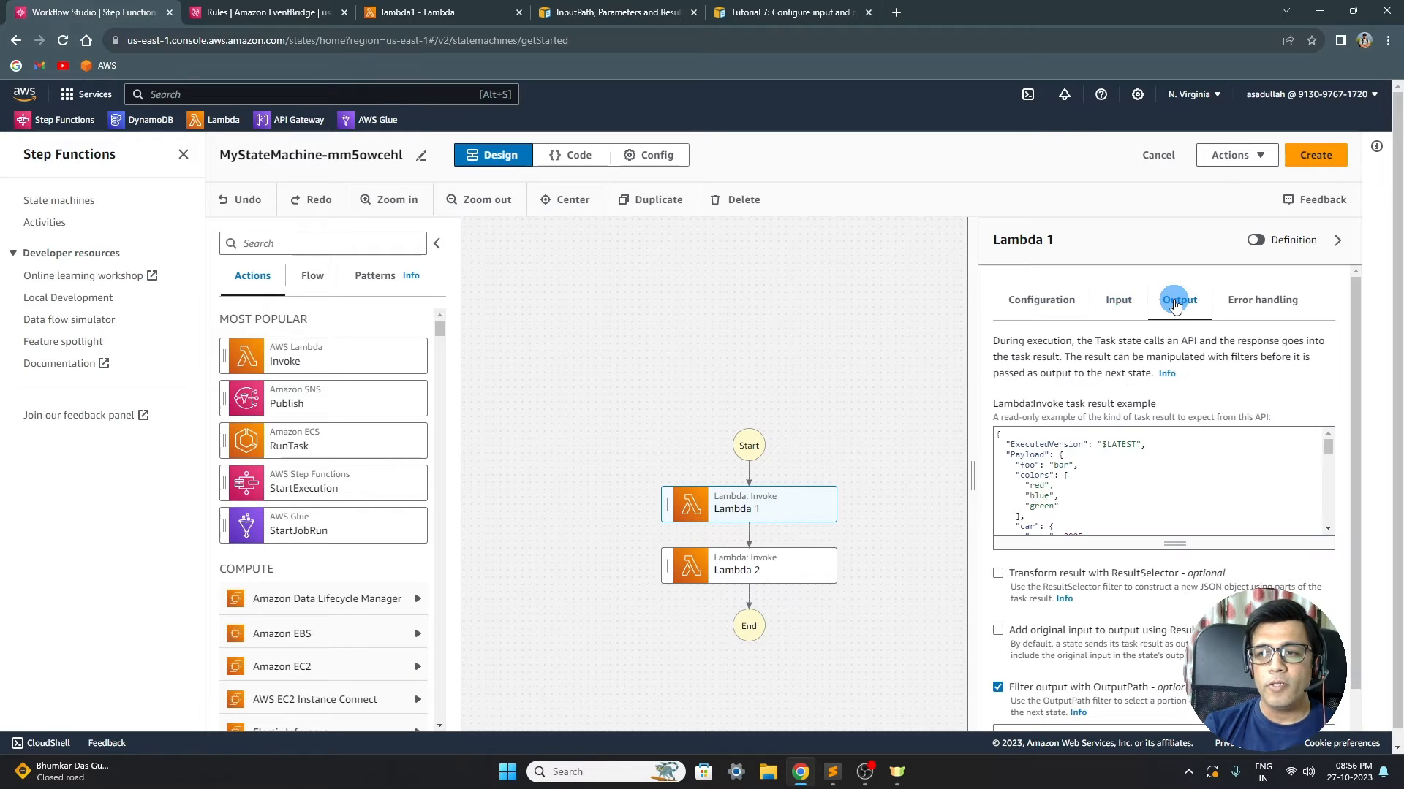
{"action": "scroll", "coordinate": [1140, 387], "scroll_direction": "down", "scroll_amount": 2}
{"action": "scroll", "coordinate": [1162, 528], "scroll_direction": "down", "scroll_amount": 1}
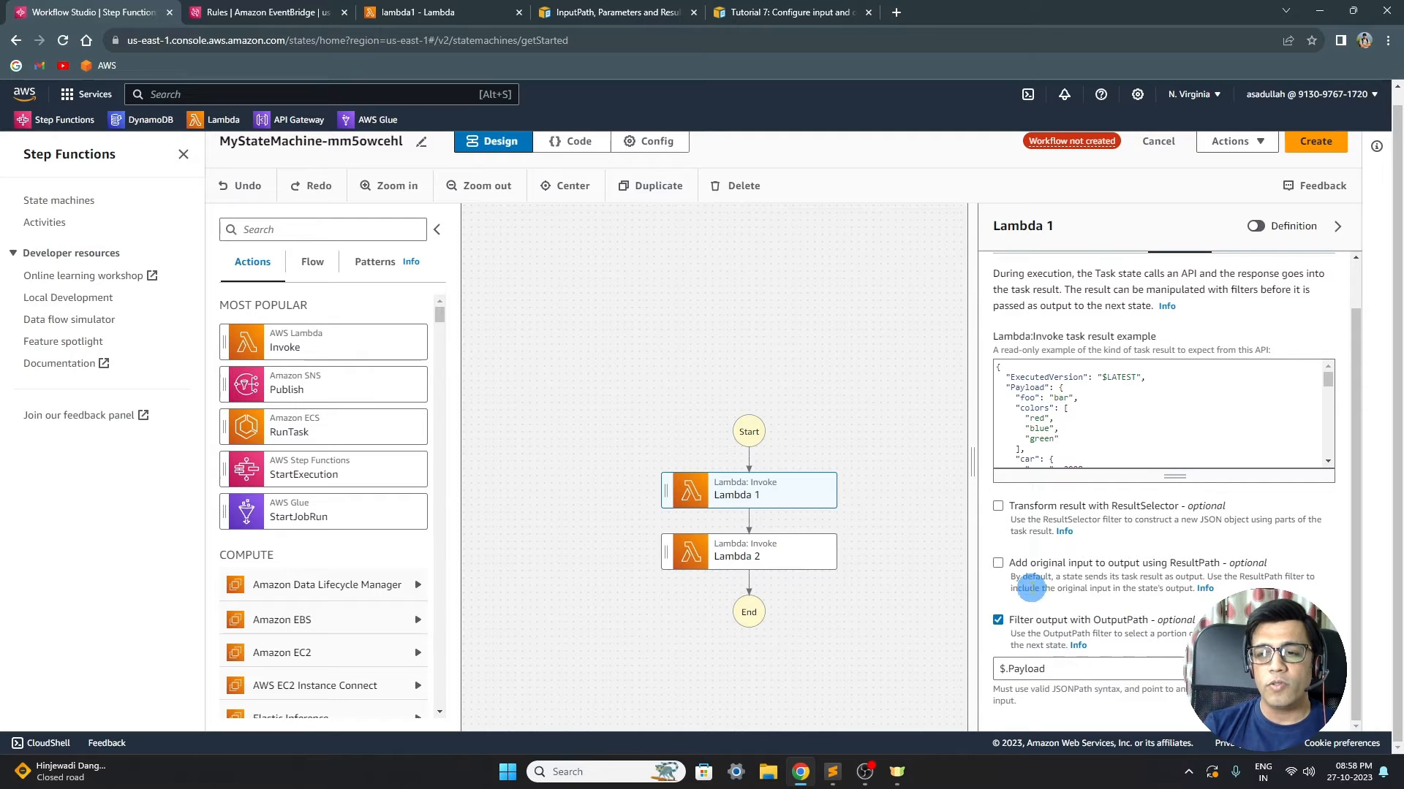
{"action": "scroll", "coordinate": [1105, 410], "scroll_direction": "up", "scroll_amount": 1}
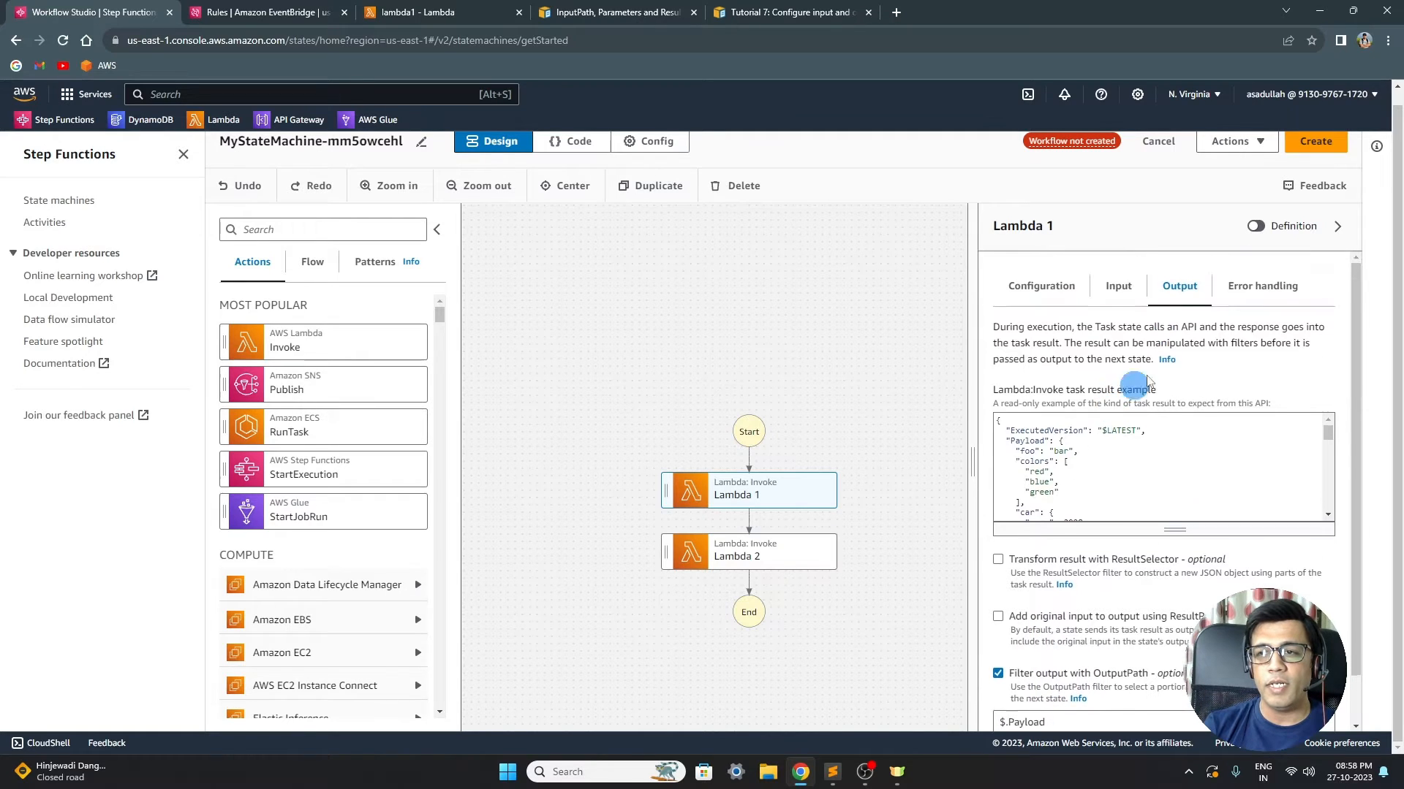
{"action": "scroll", "coordinate": [1146, 371], "scroll_direction": "down", "scroll_amount": 1}
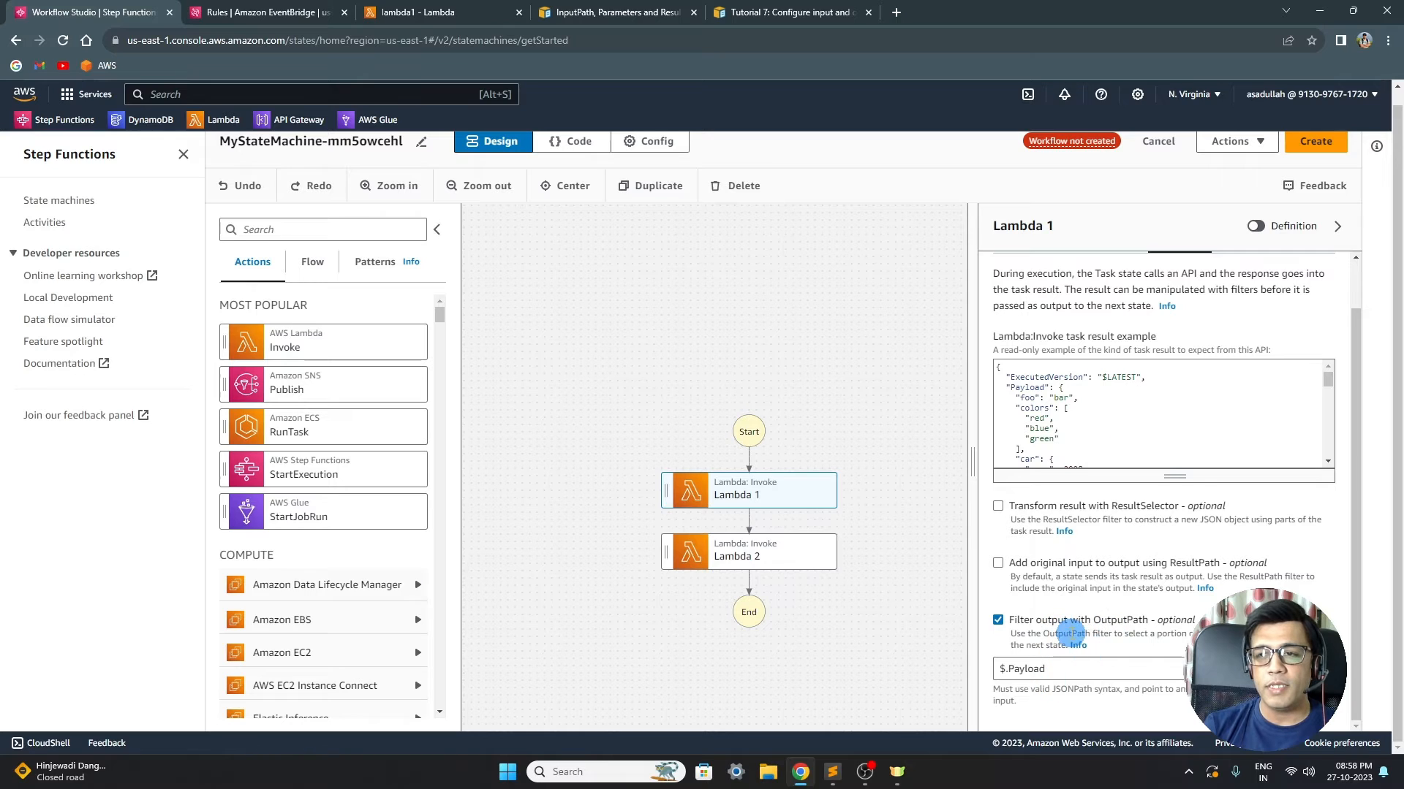
{"action": "scroll", "coordinate": [1070, 632], "scroll_direction": "up", "scroll_amount": 1}
{"action": "scroll", "coordinate": [1100, 629], "scroll_direction": "up", "scroll_amount": 1}
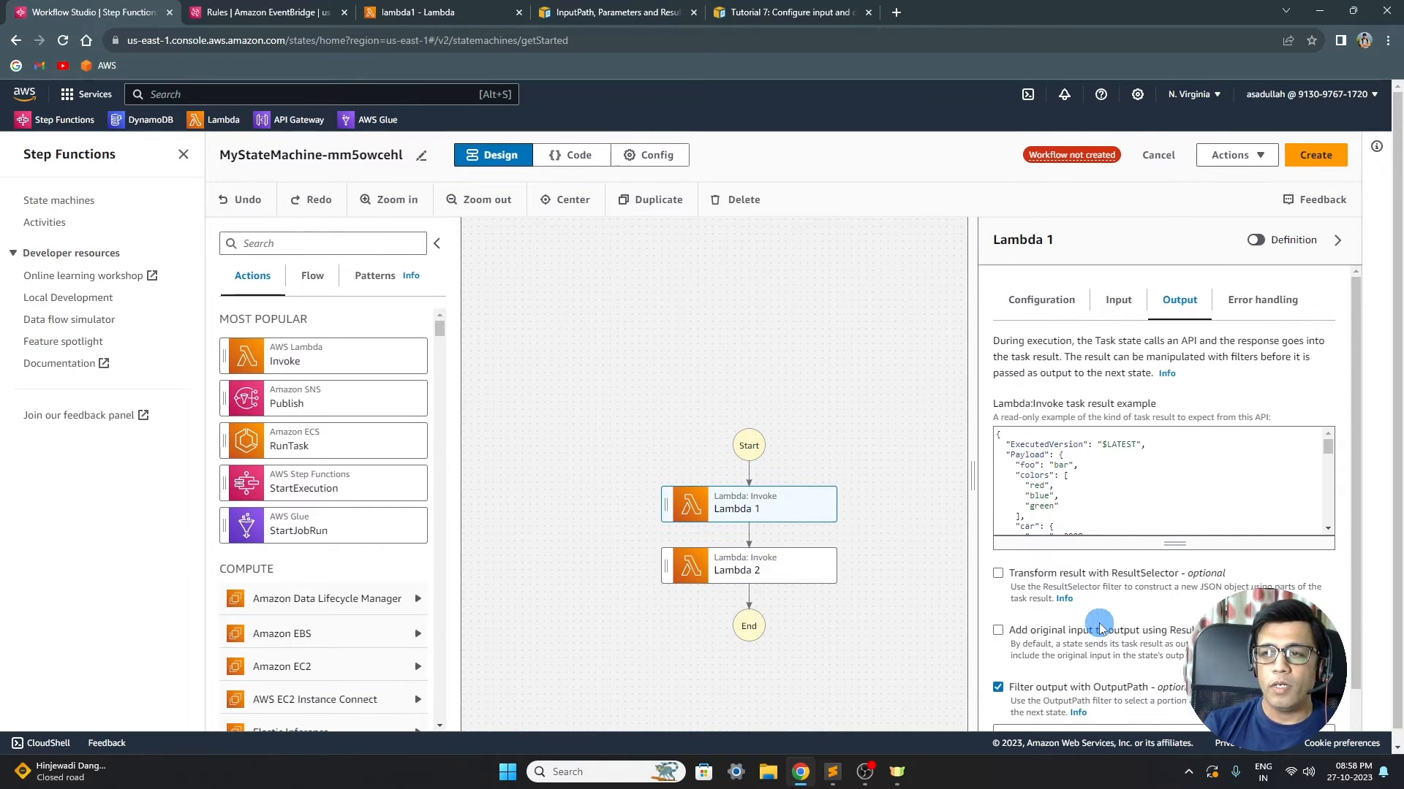
{"action": "left_click", "coordinate": [1030, 307]}
- Check the InputPath option and the output filters of the Lambda 2 state
{"action": "left_click", "coordinate": [755, 567]}
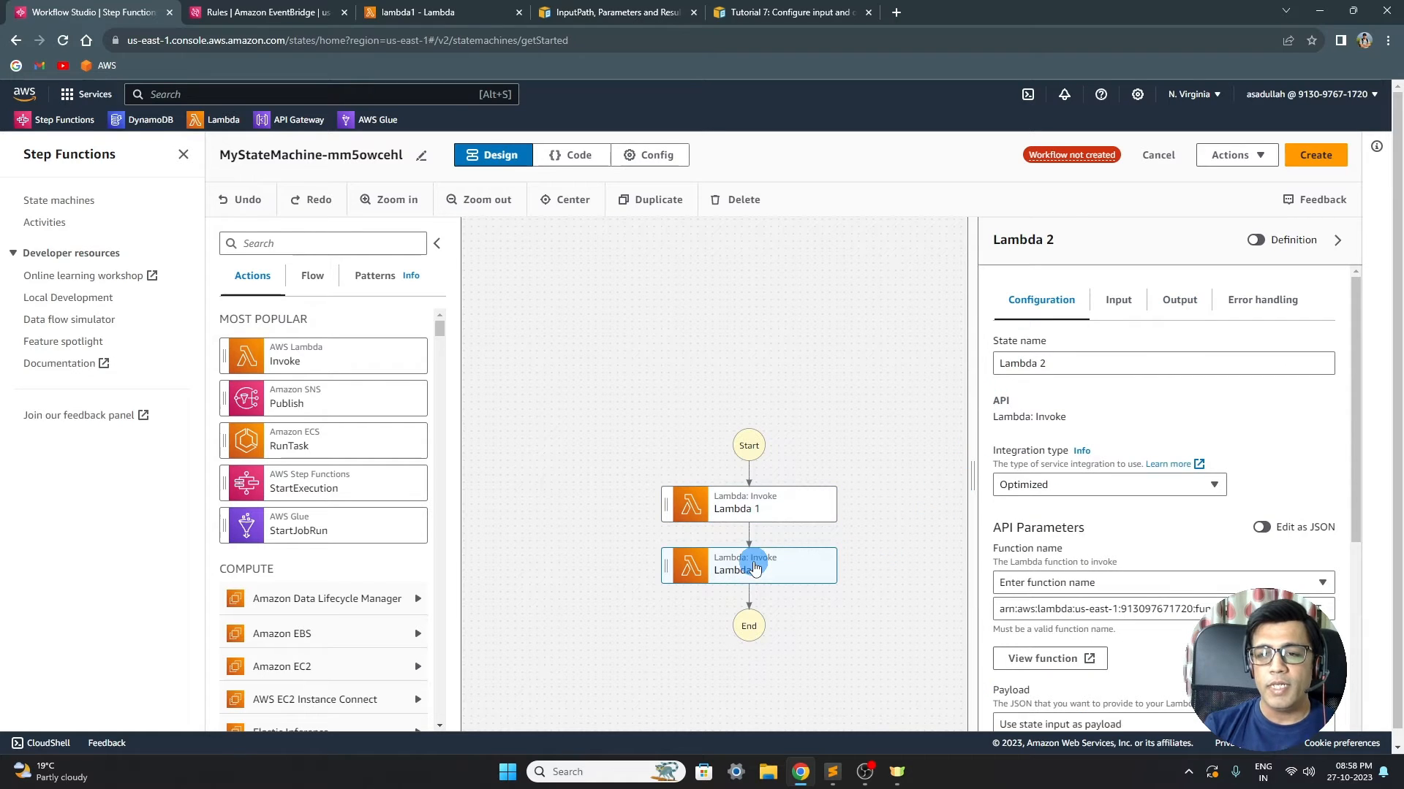
{"action": "left_click", "coordinate": [1118, 300]}
{"action": "left_click", "coordinate": [1008, 393]}
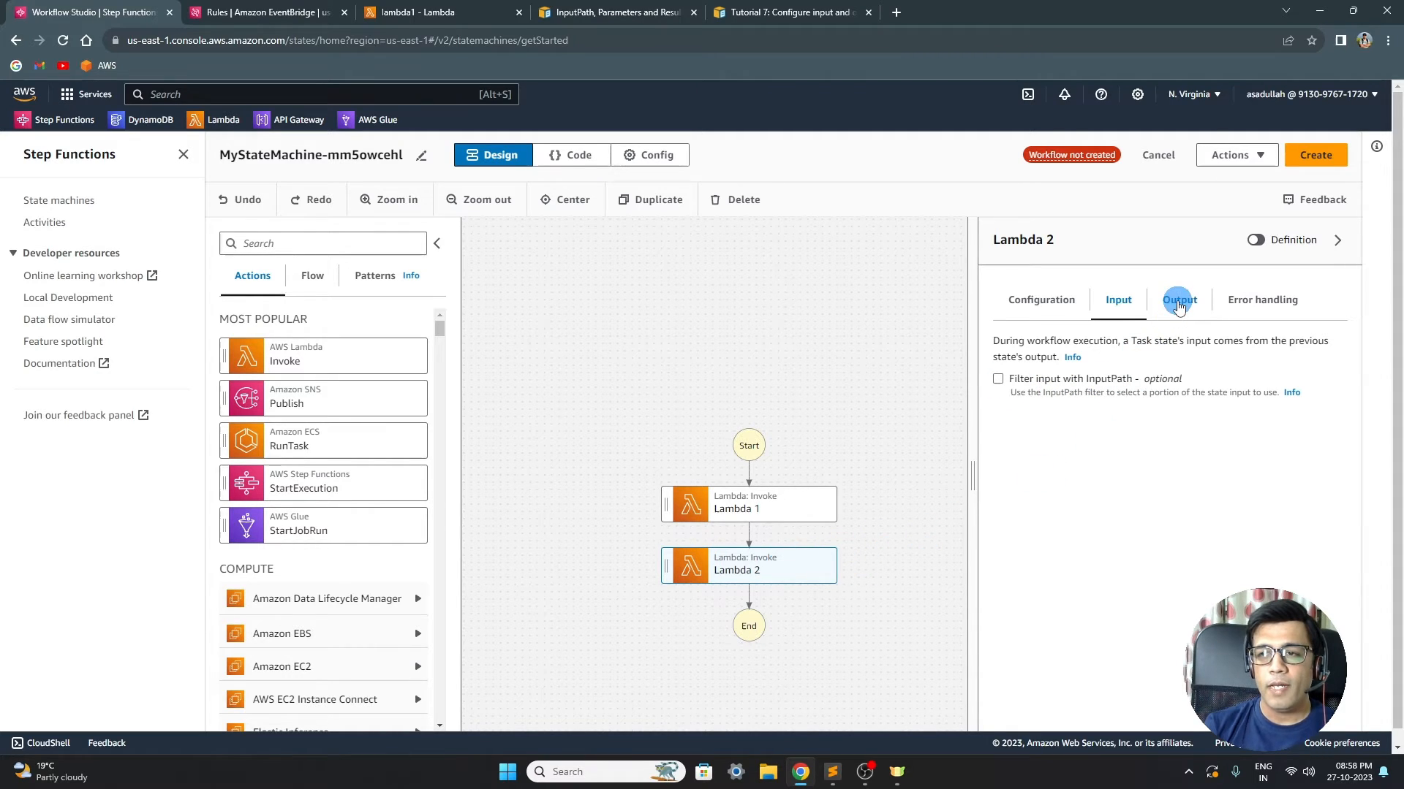
{"action": "left_click", "coordinate": [1178, 305]}
{"action": "scroll", "coordinate": [1091, 521], "scroll_direction": "down", "scroll_amount": 2}
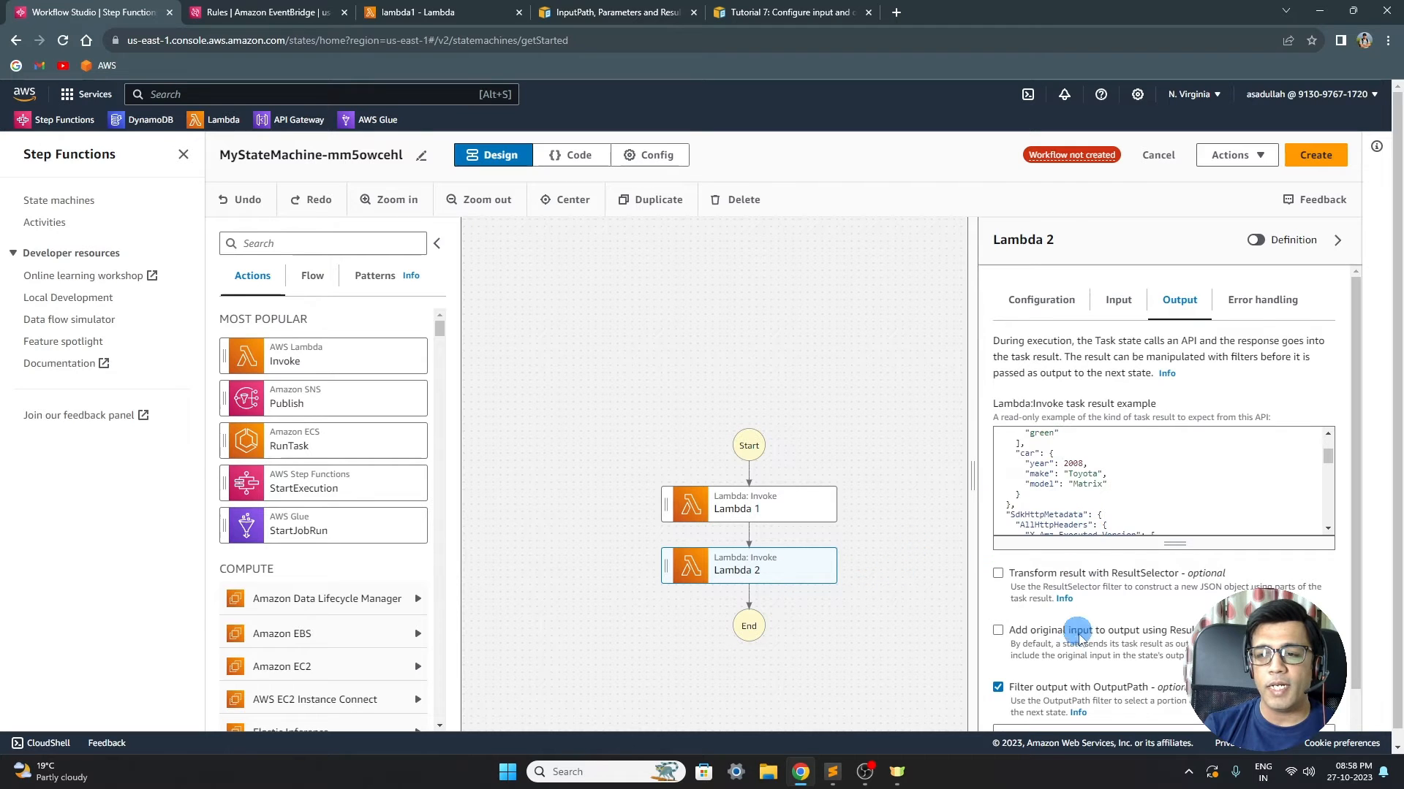
{"action": "scroll", "coordinate": [1079, 638], "scroll_direction": "down", "scroll_amount": 1}
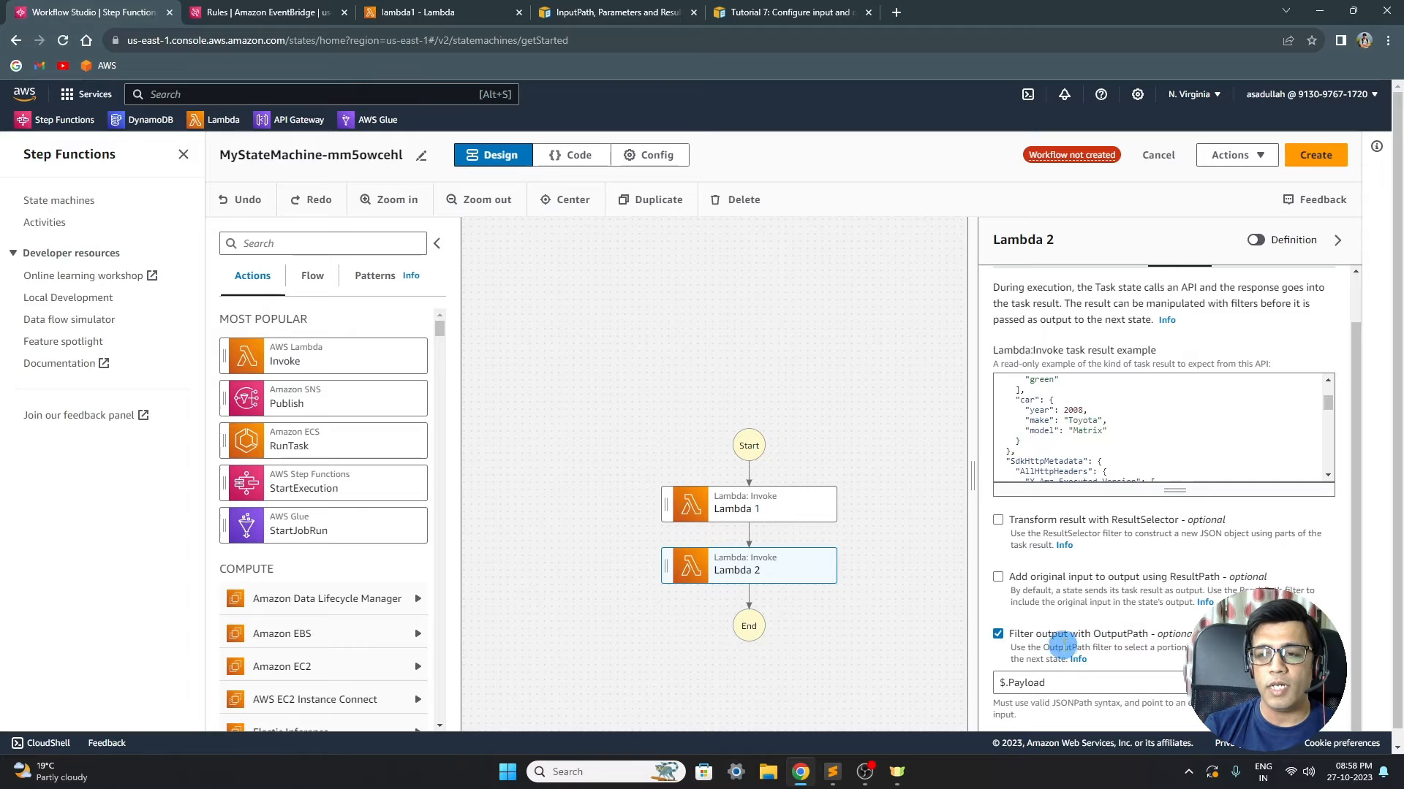
{"action": "scroll", "coordinate": [1073, 630], "scroll_direction": "up", "scroll_amount": 1}
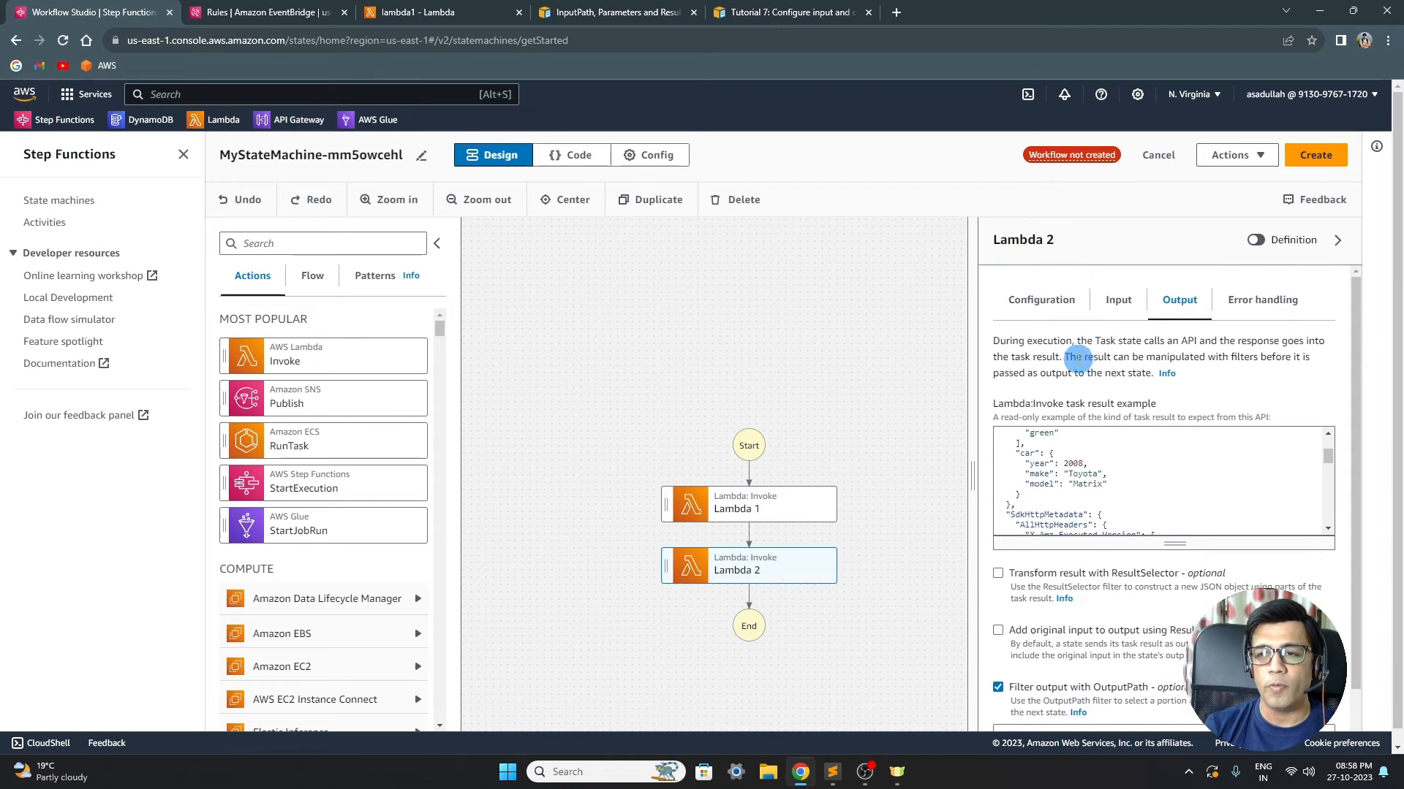
- Create the state machine and confirm the creation of its new execution role
{"action": "left_click", "coordinate": [1043, 307]}
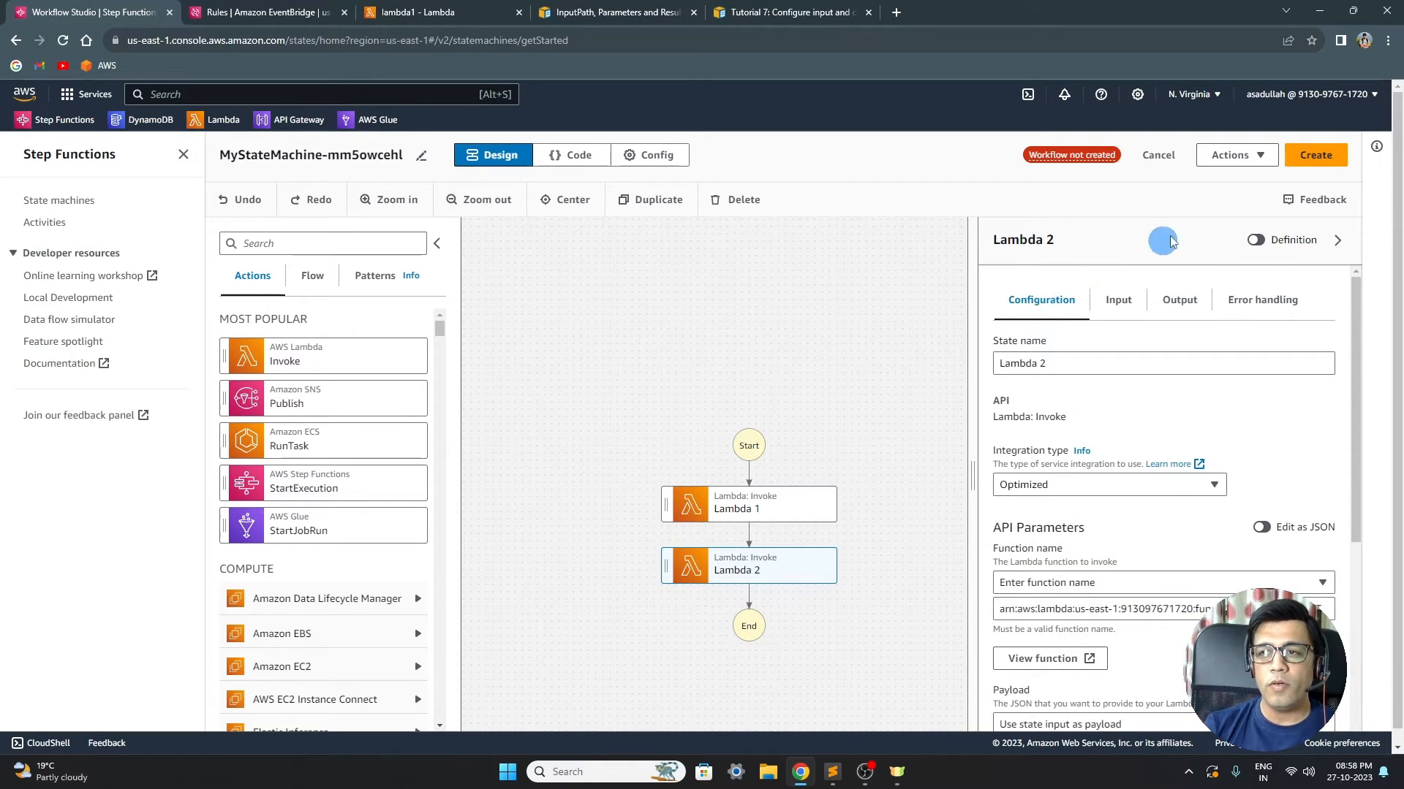
{"action": "left_click", "coordinate": [1332, 163]}
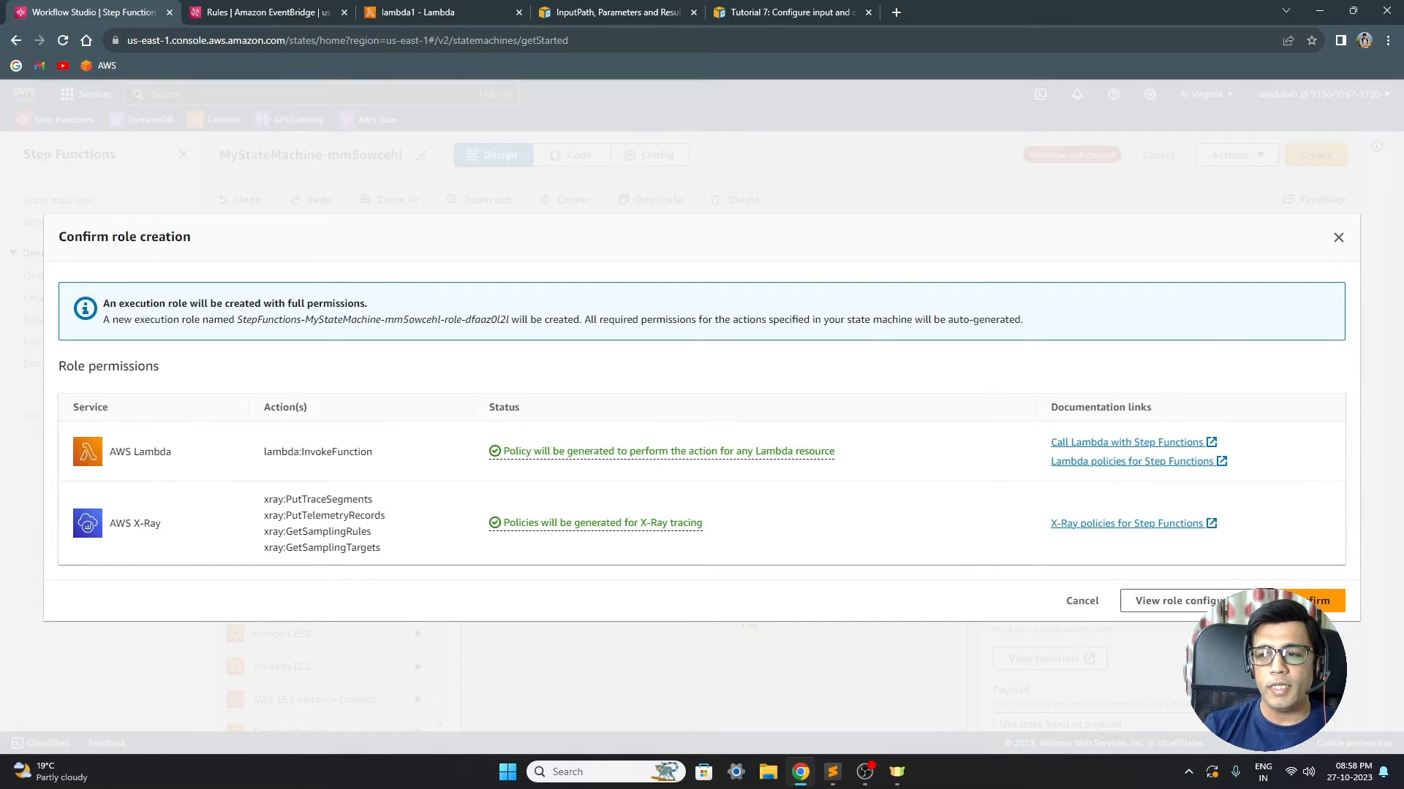
{"action": "left_click", "coordinate": [1316, 600]}
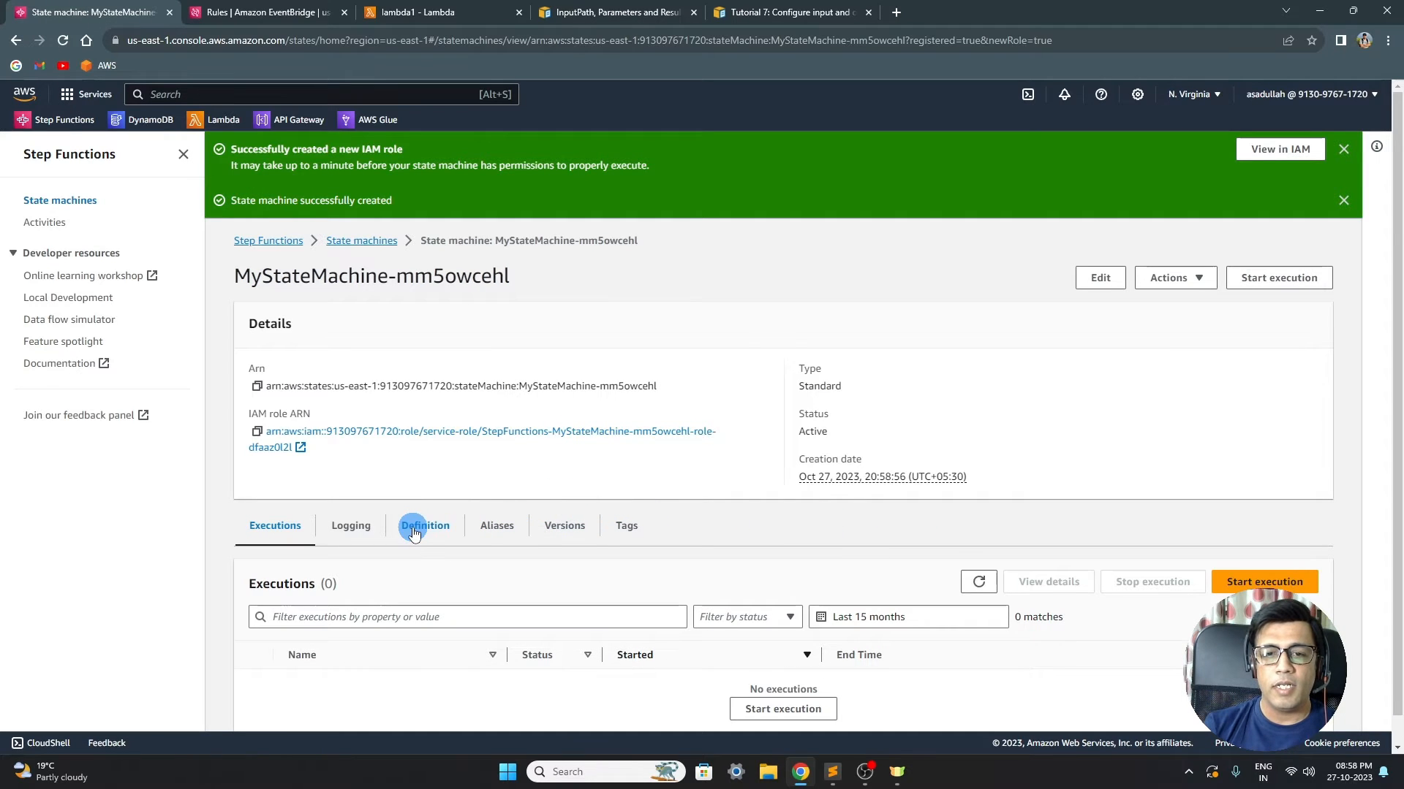
- Open the definition of the created state machine and read through the code of both Lambda states
{"action": "scroll", "coordinate": [432, 510], "scroll_direction": "down", "scroll_amount": 1}
{"action": "left_click", "coordinate": [432, 509]}
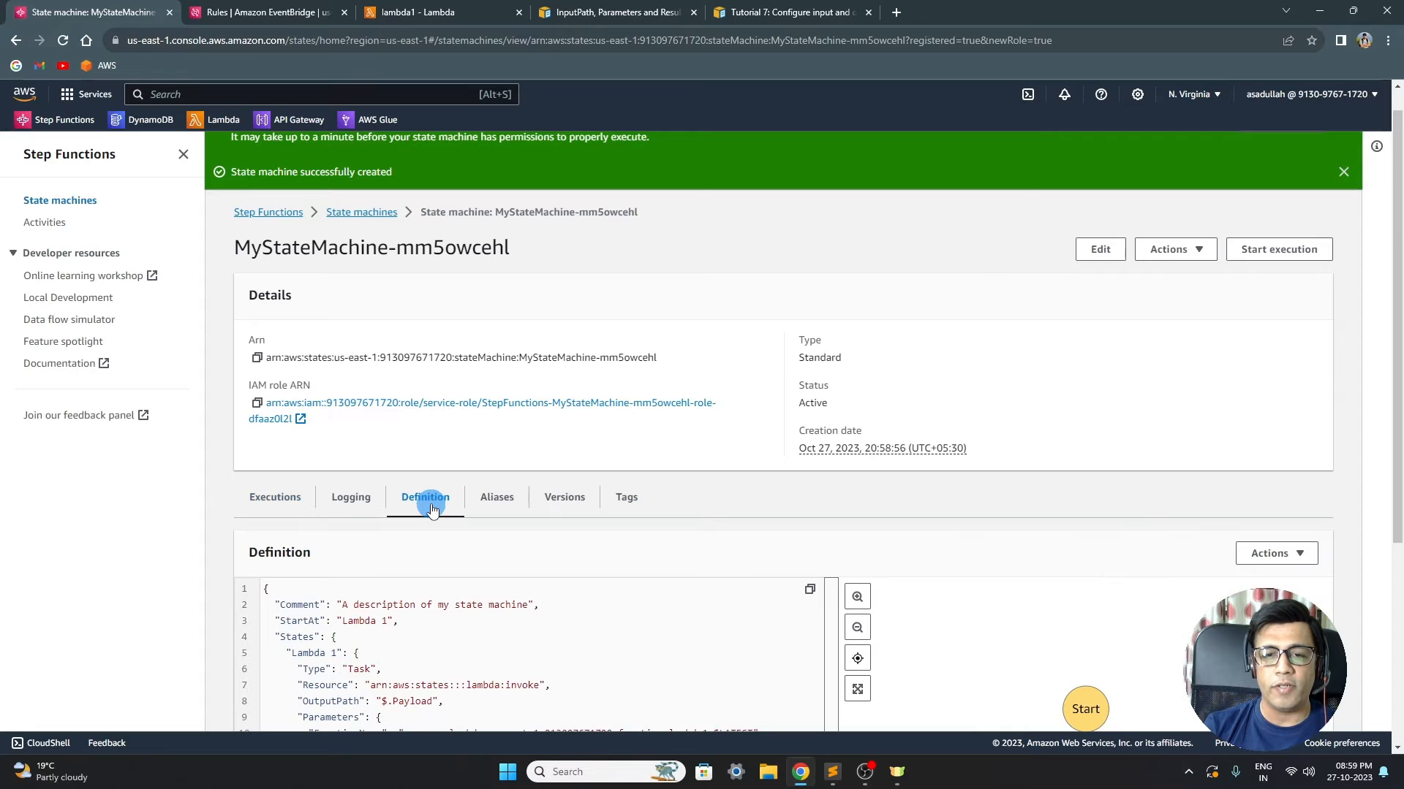
{"action": "scroll", "coordinate": [508, 465], "scroll_direction": "down", "scroll_amount": 4}
{"action": "scroll", "coordinate": [511, 460], "scroll_direction": "up", "scroll_amount": 2}
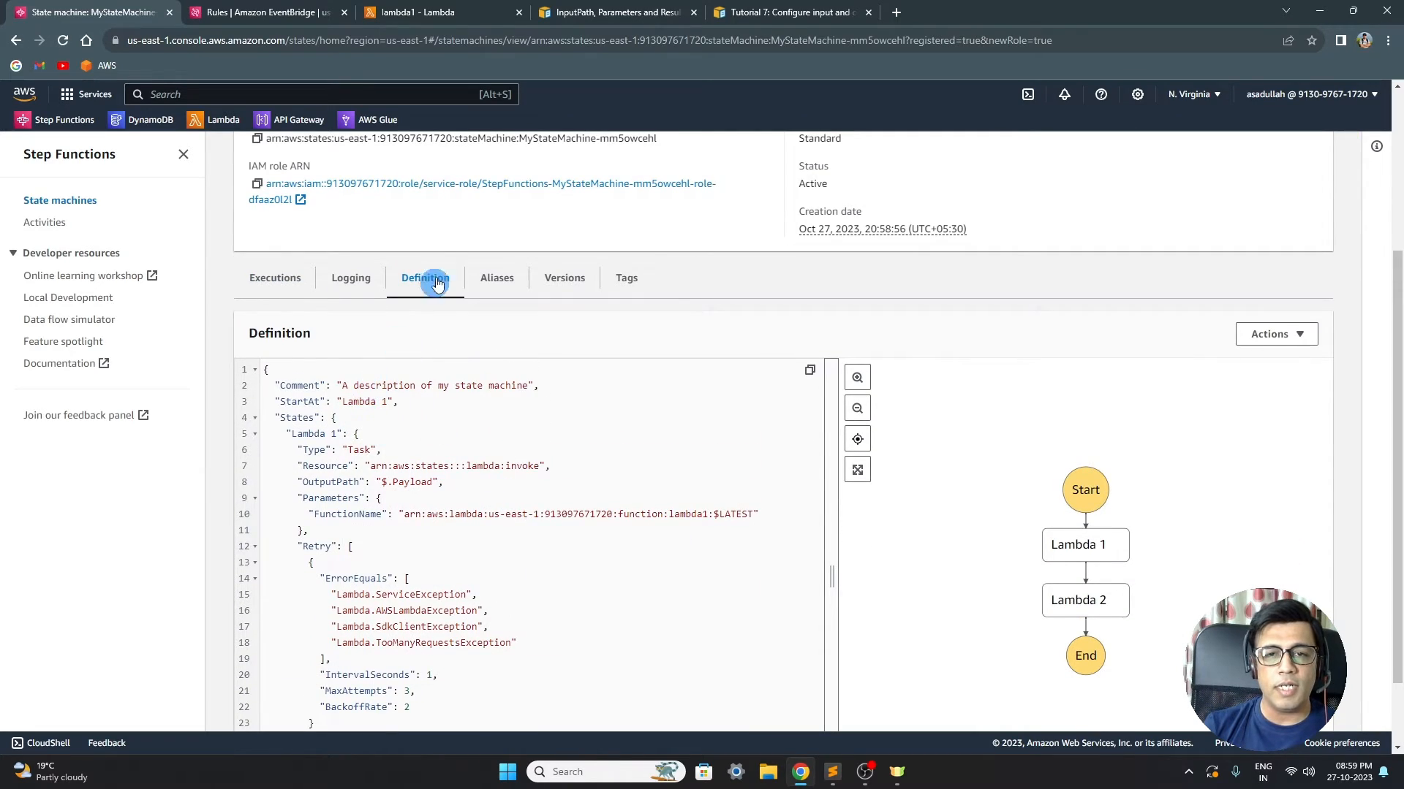
{"action": "scroll", "coordinate": [435, 278], "scroll_direction": "down", "scroll_amount": 2}
{"action": "scroll", "coordinate": [373, 380], "scroll_direction": "down", "scroll_amount": 5}
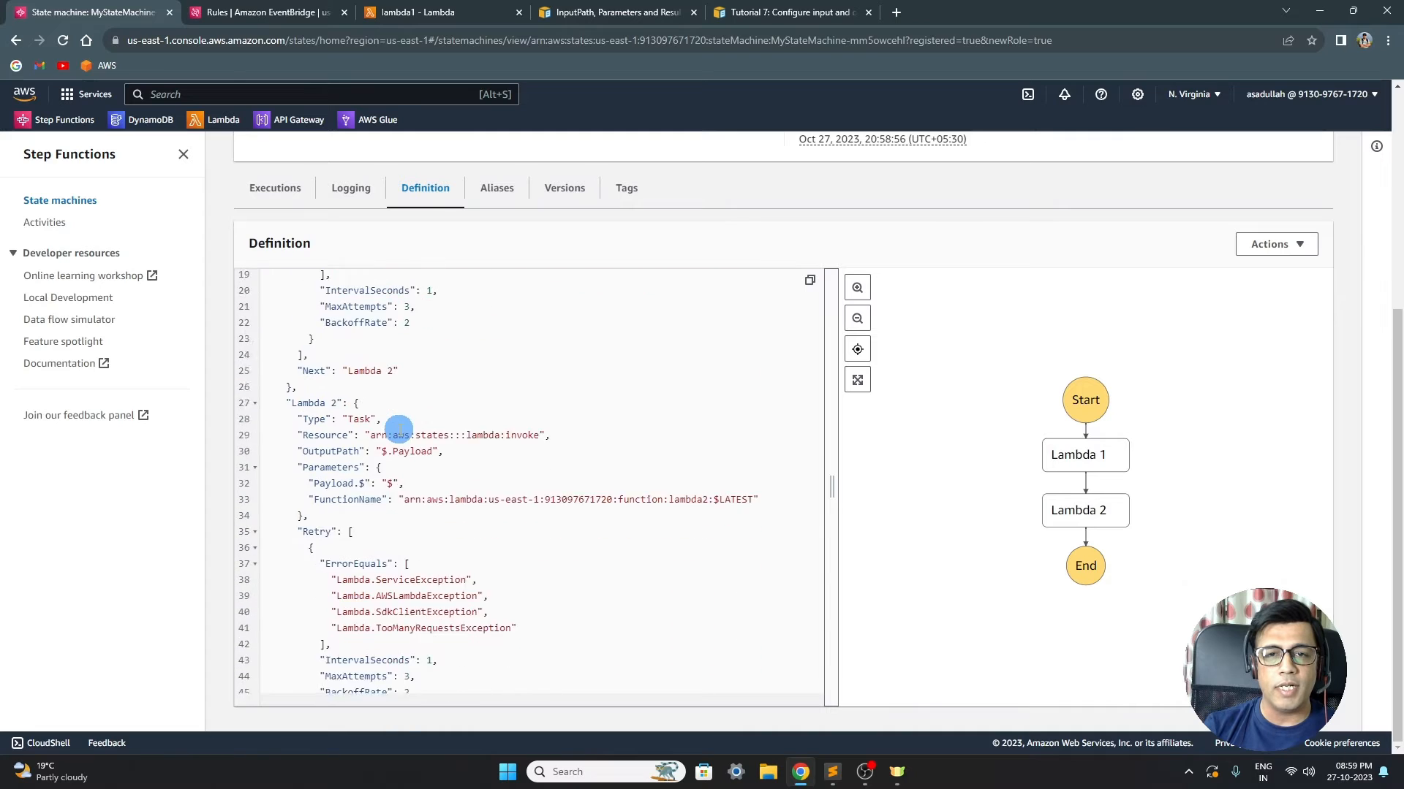
{"action": "scroll", "coordinate": [399, 431], "scroll_direction": "up", "scroll_amount": 5}
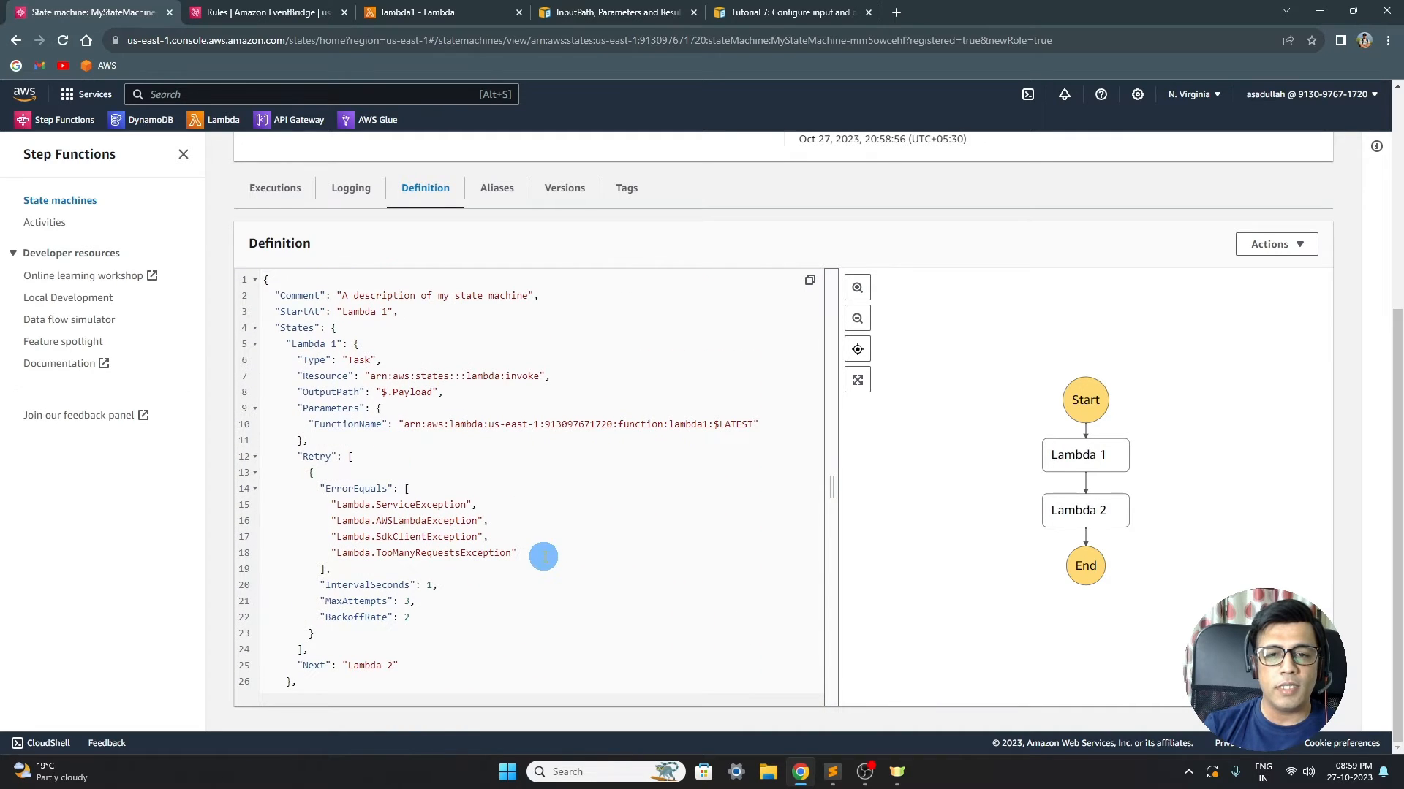
- Examine the ErrorEquals list in the Retry block of Lambda 1 by highlighting it
{"action": "left_click_drag", "start_coordinate": [516, 553], "coordinate": [299, 489]}
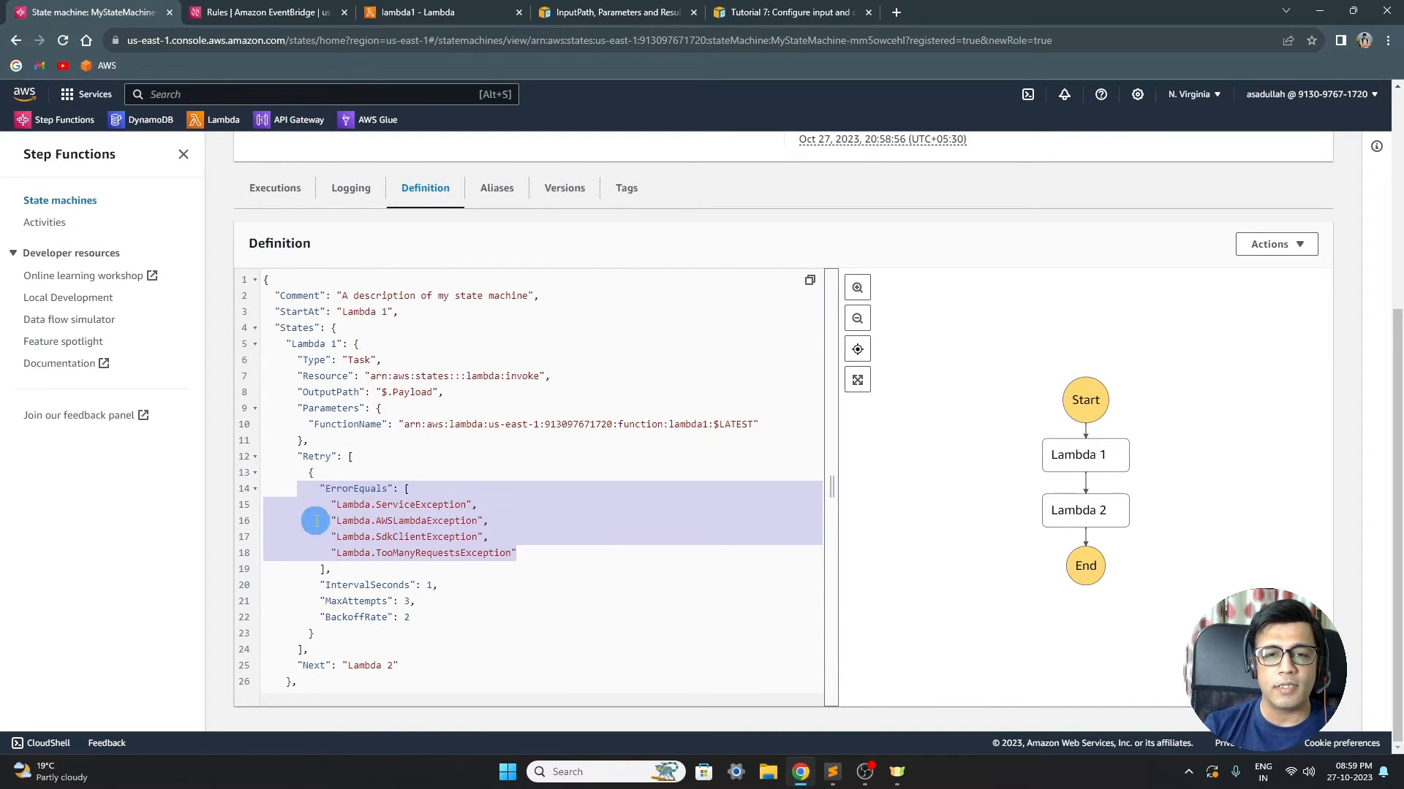
{"action": "left_click", "coordinate": [524, 554]}
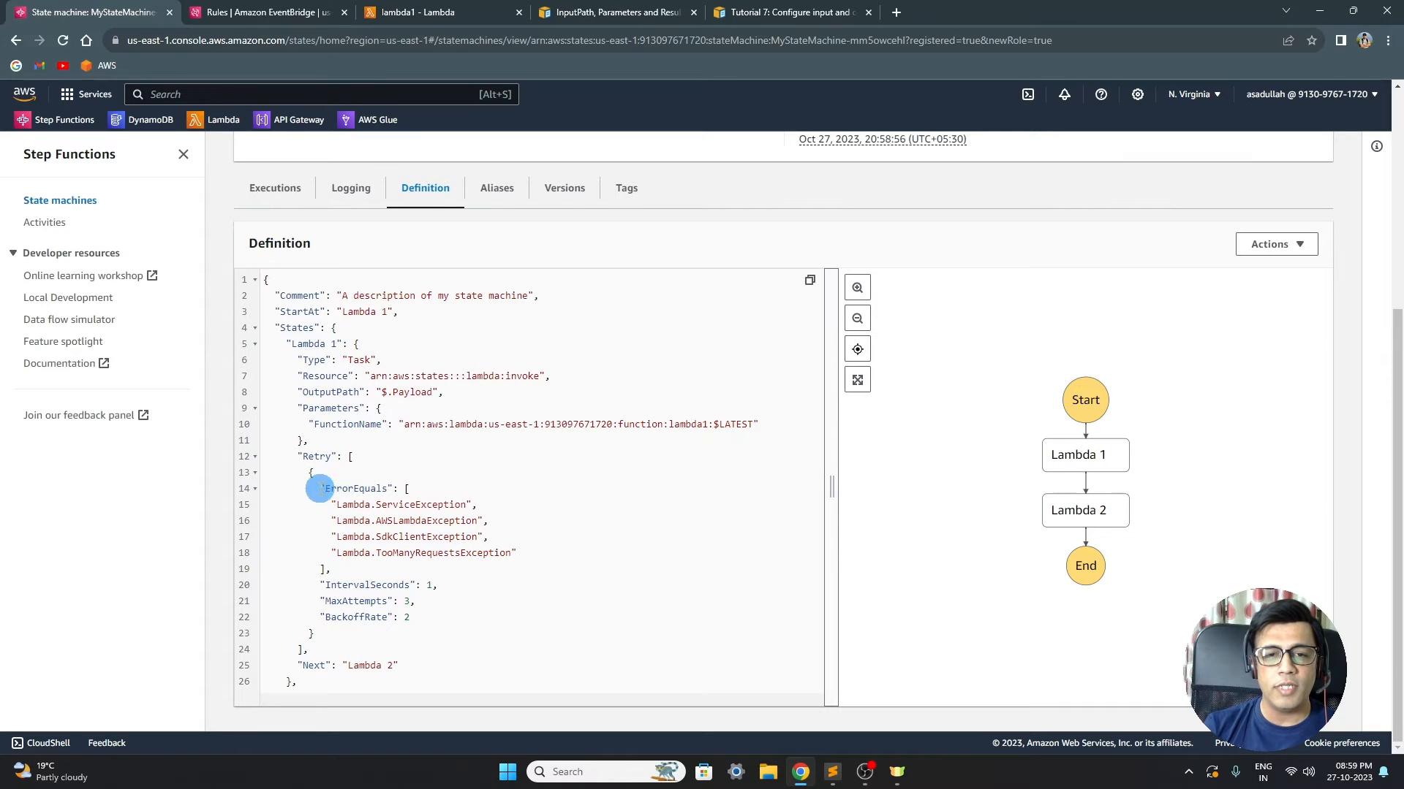
{"action": "left_click_drag", "start_coordinate": [320, 488], "coordinate": [516, 553]}
{"action": "scroll", "coordinate": [512, 549], "scroll_direction": "down", "scroll_amount": 3}
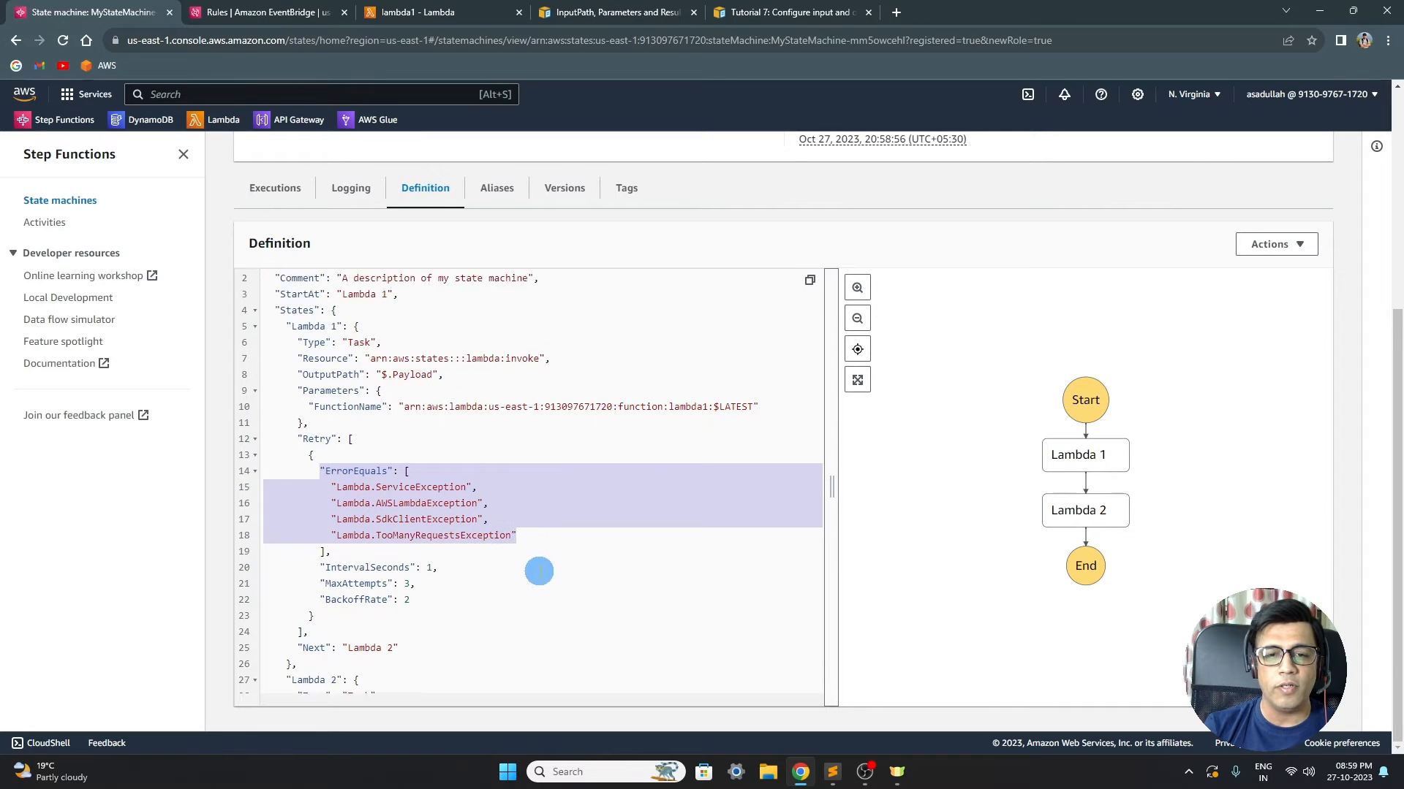
{"action": "scroll", "coordinate": [439, 555], "scroll_direction": "up", "scroll_amount": 3}
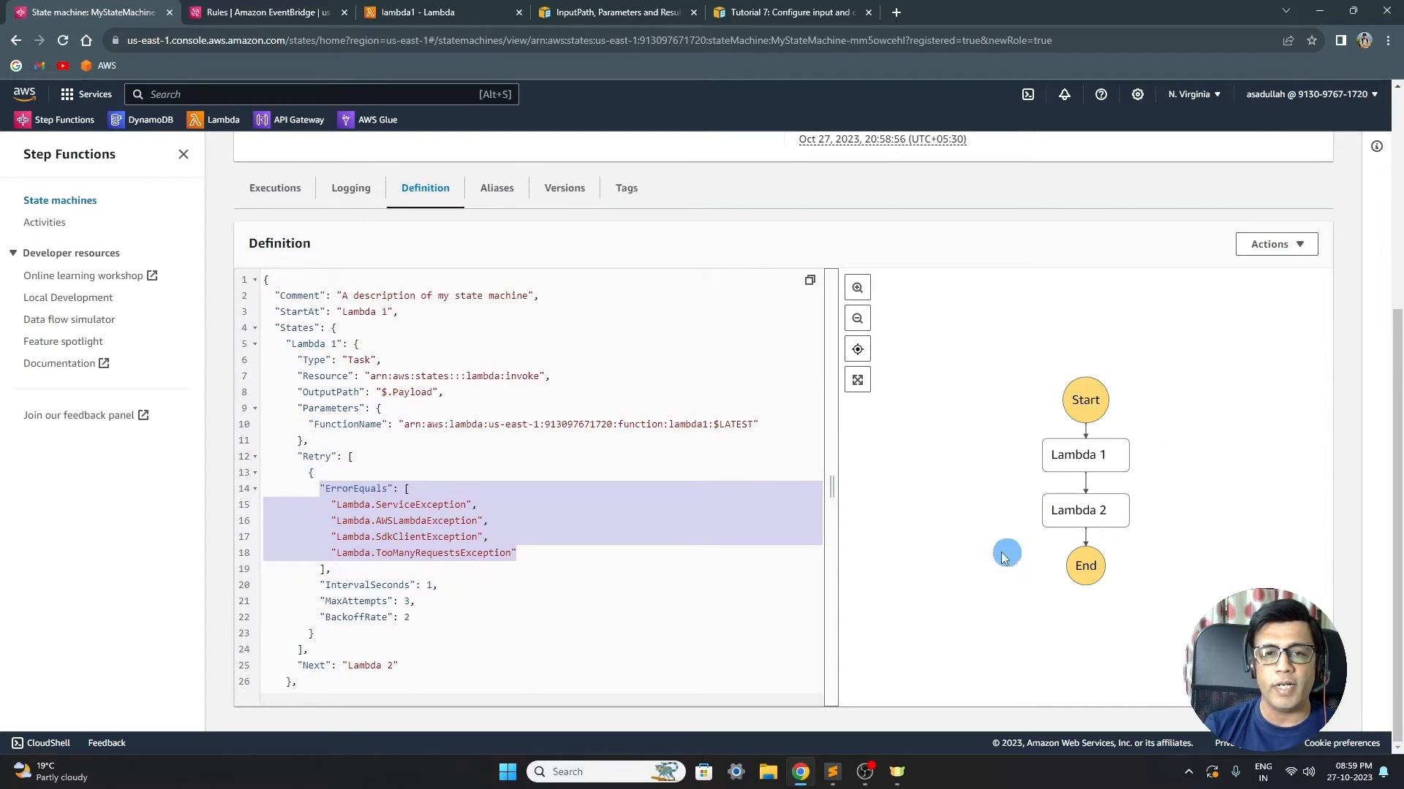
- Highlight and examine the StartAt value and Lambda 1's Type, OutputPath, Resource and FunctionName entries in the definition
{"action": "left_click", "coordinate": [382, 312]}
{"action": "left_click_drag", "start_coordinate": [381, 312], "coordinate": [323, 316]}
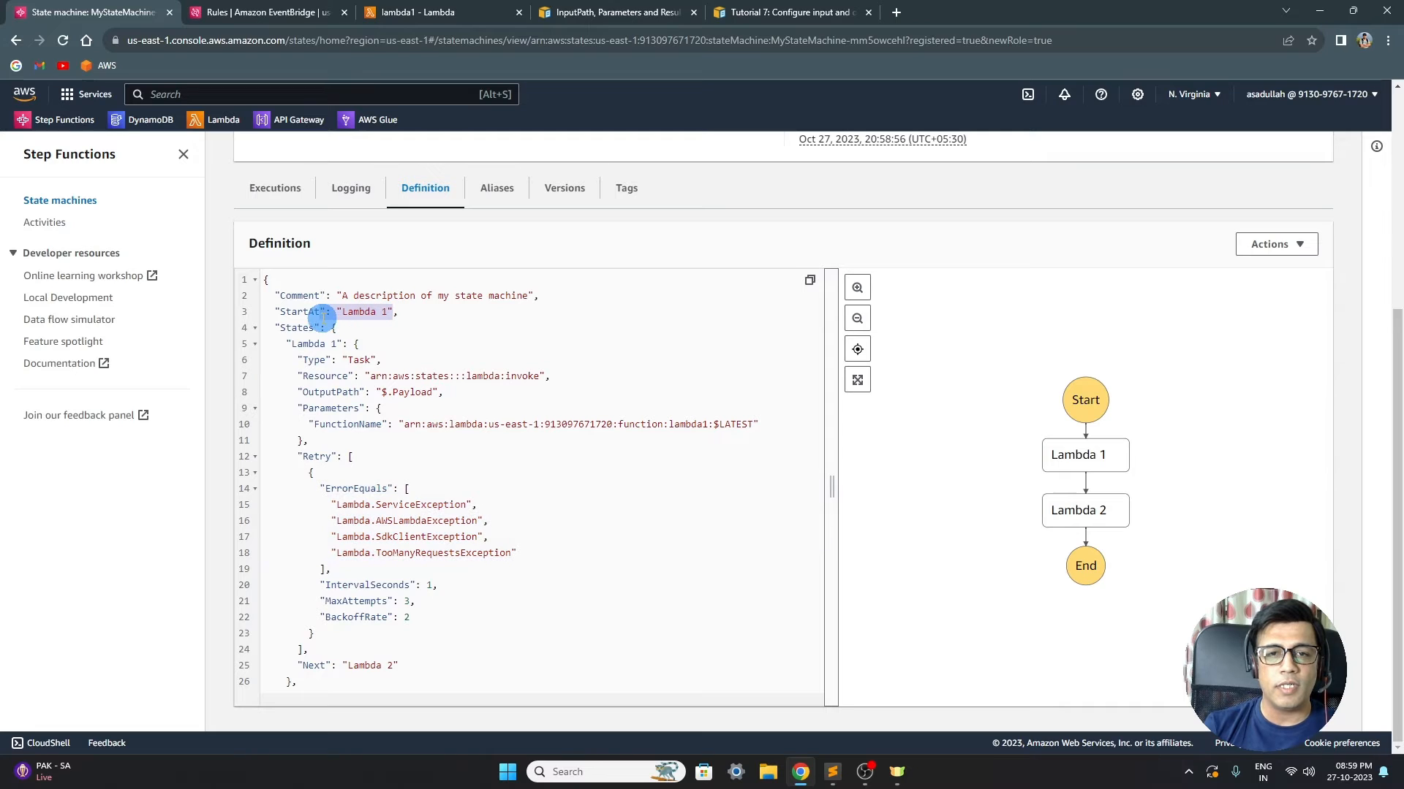
{"action": "left_click_drag", "start_coordinate": [397, 362], "coordinate": [333, 364]}
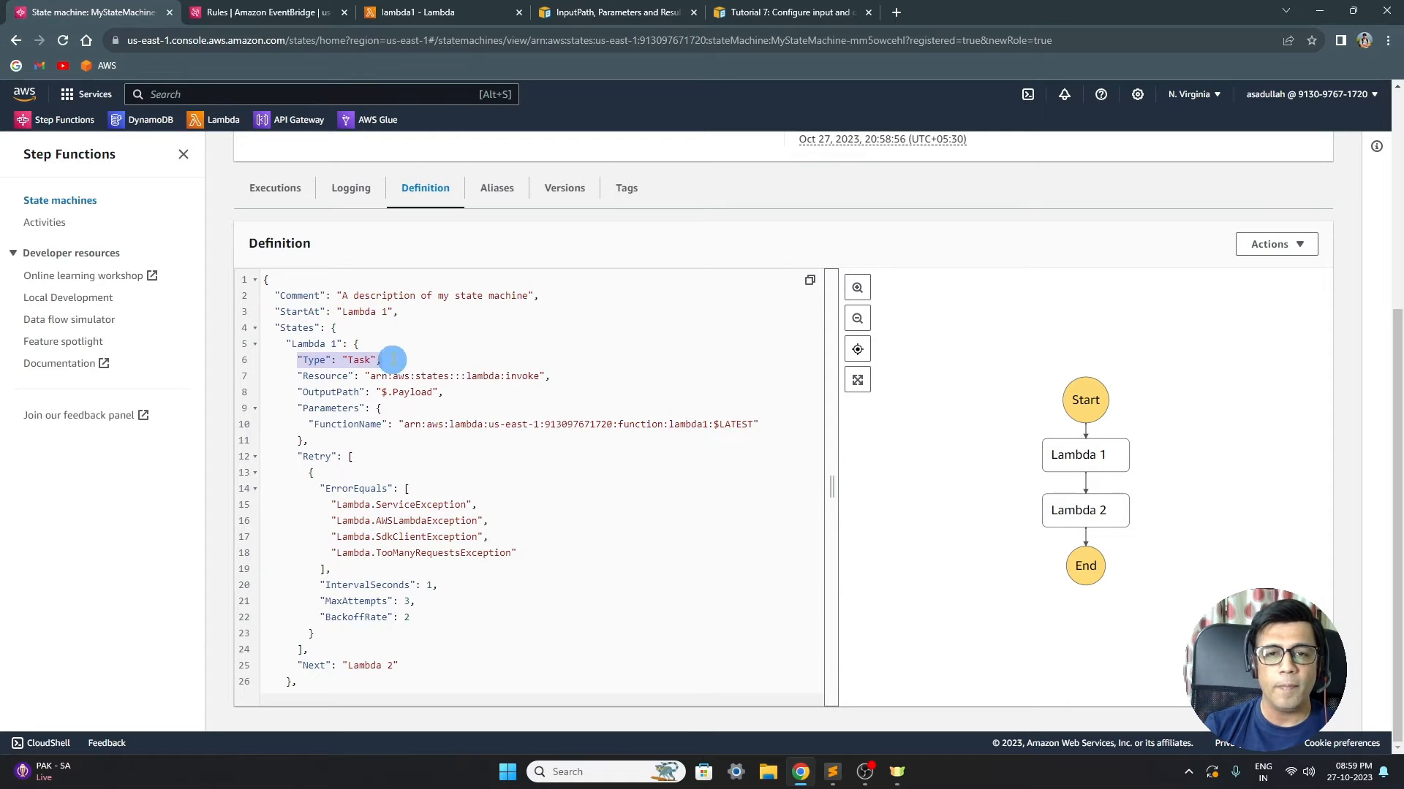
{"action": "left_click_drag", "start_coordinate": [398, 312], "coordinate": [329, 313]}
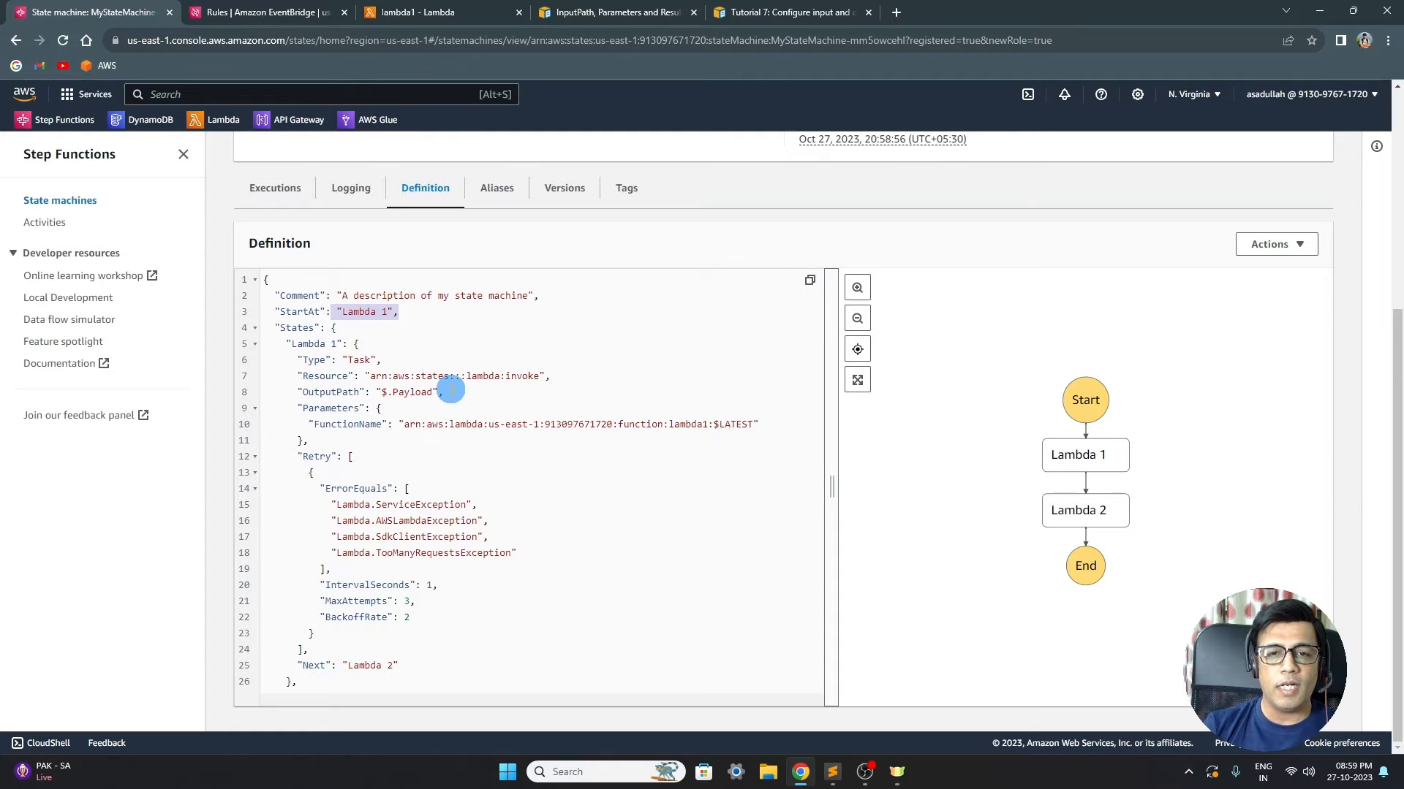
{"action": "left_click_drag", "start_coordinate": [432, 393], "coordinate": [394, 396]}
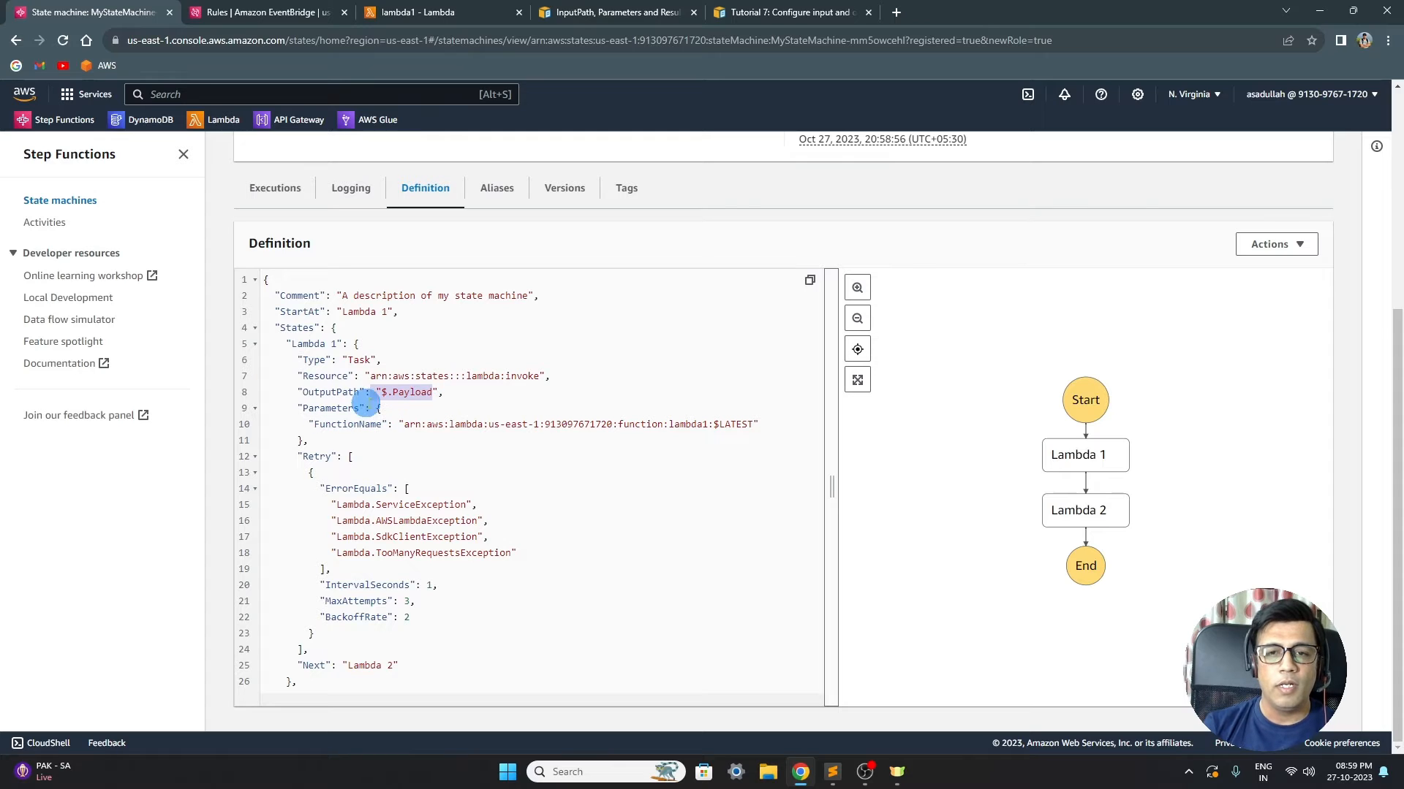
{"action": "left_click_drag", "start_coordinate": [369, 376], "coordinate": [564, 375]}
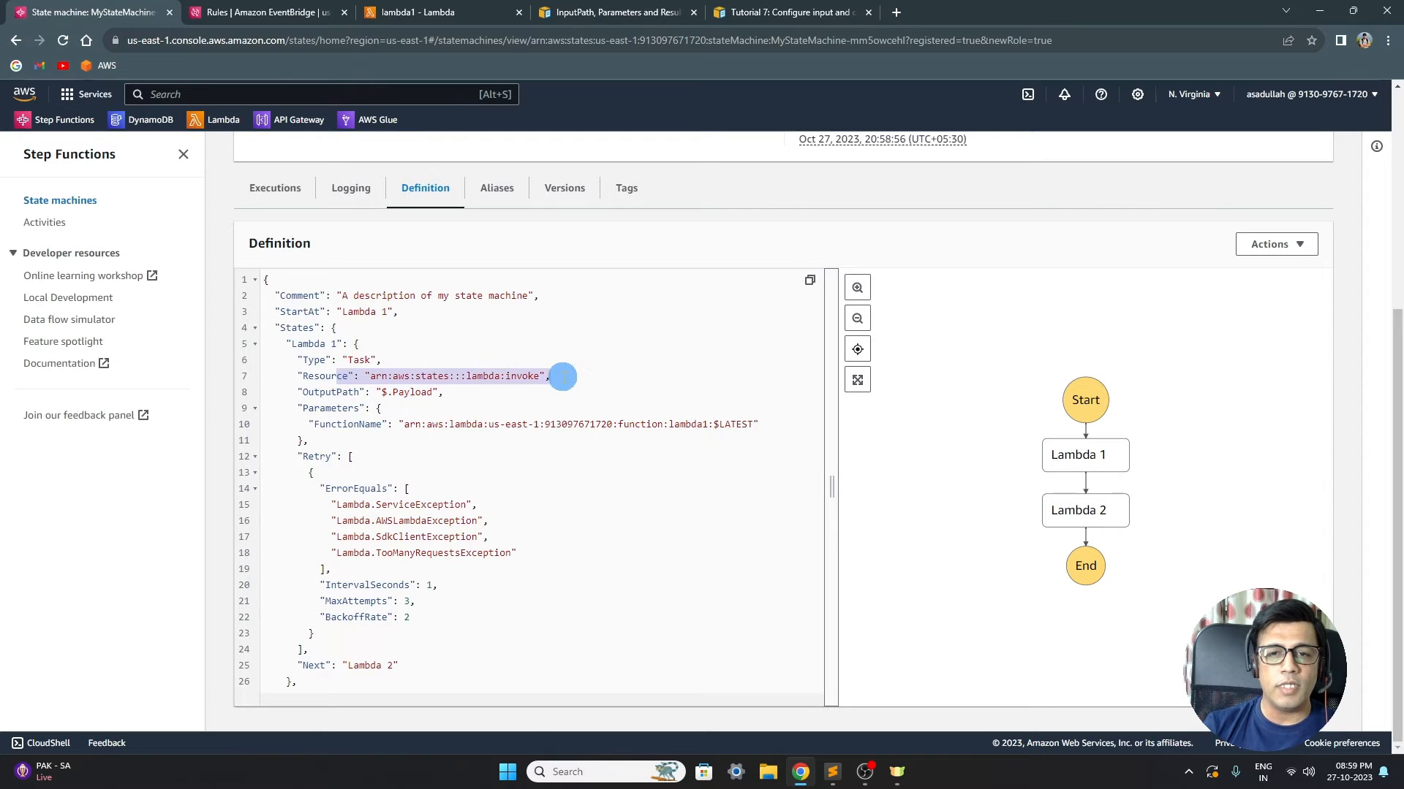
{"action": "left_click", "coordinate": [390, 423]}
{"action": "left_click_drag", "start_coordinate": [389, 423], "coordinate": [765, 421]}
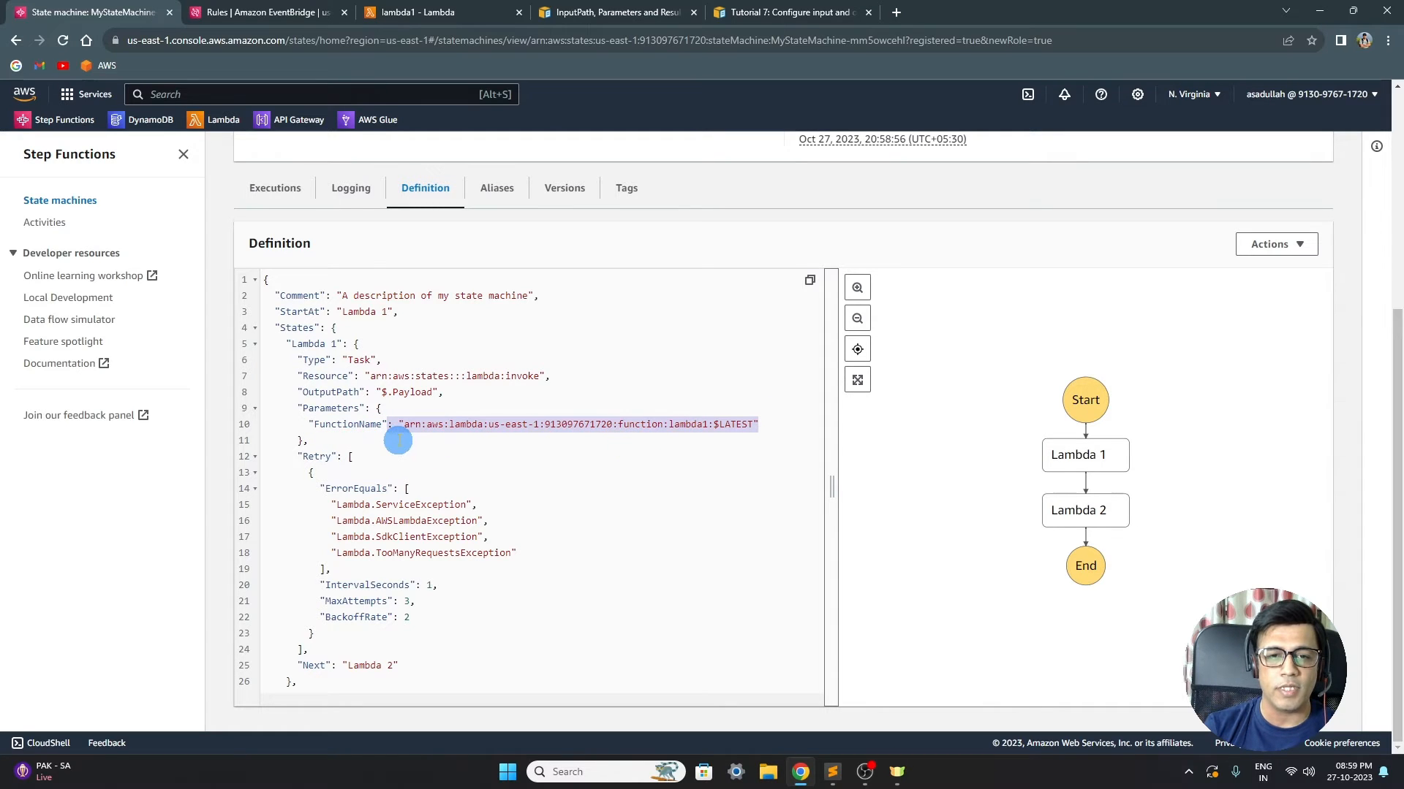
- Read on to Lambda 2 in the definition and highlight the Payload.$ entry and its "$" value under Parameters
{"action": "scroll", "coordinate": [398, 439], "scroll_direction": "down", "scroll_amount": 1}
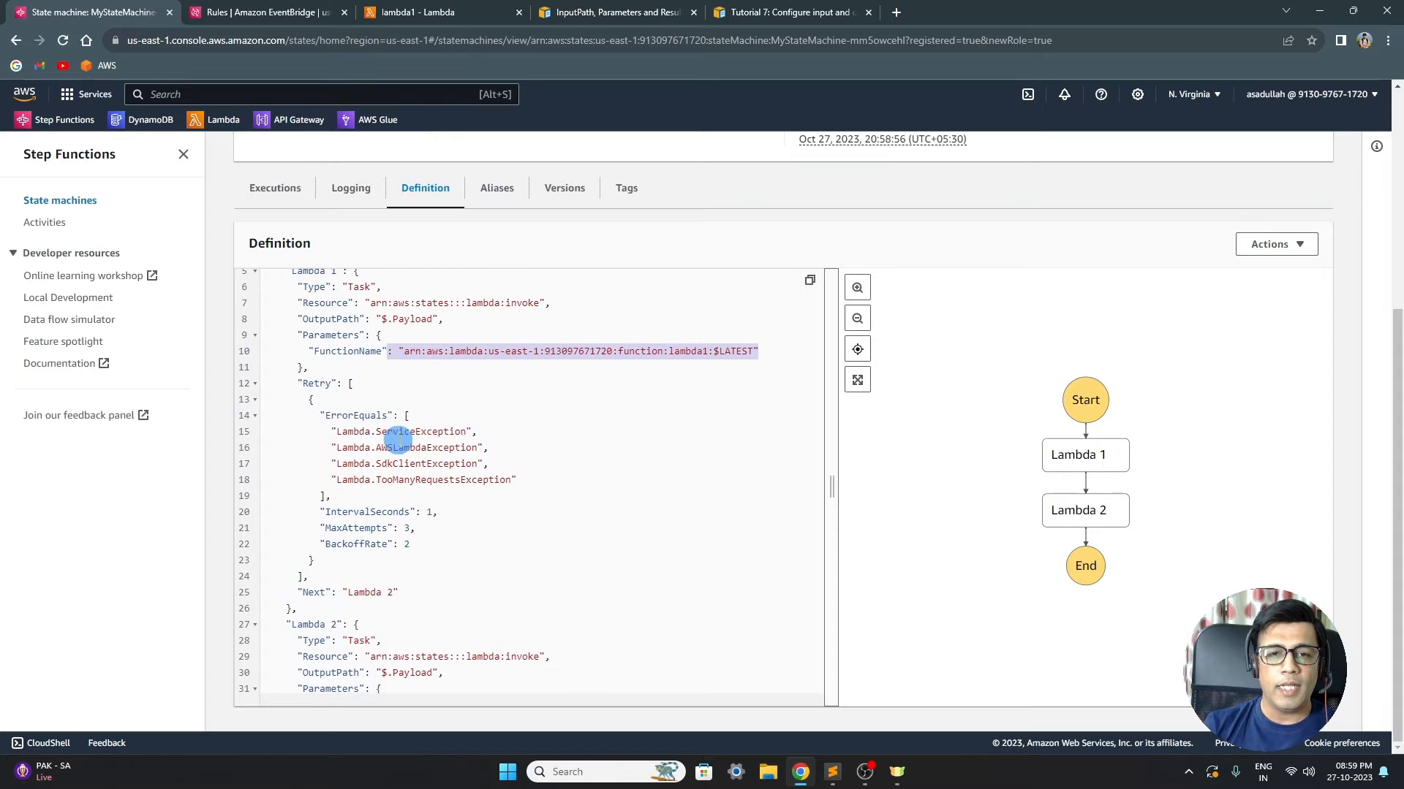
{"action": "scroll", "coordinate": [381, 416], "scroll_direction": "up", "scroll_amount": 1}
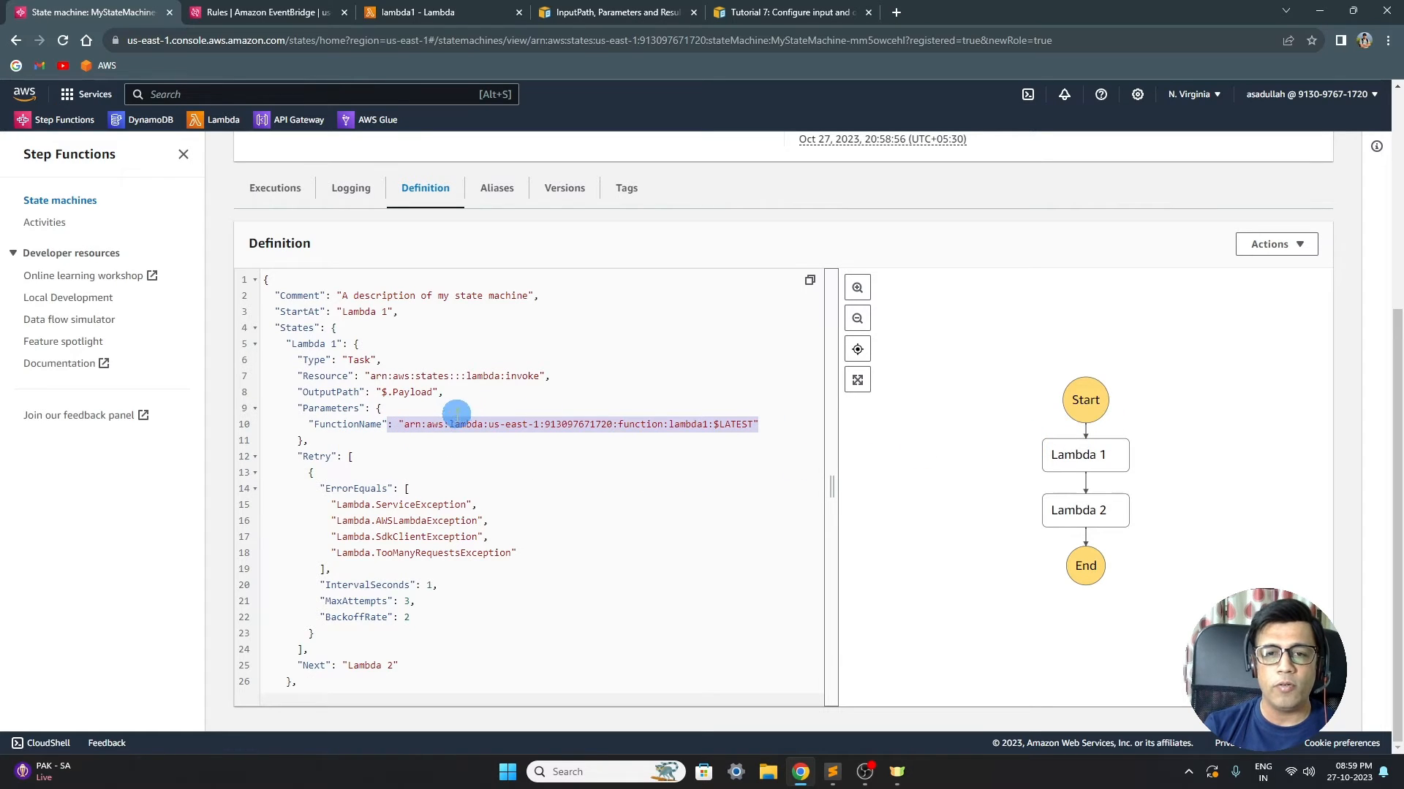
{"action": "scroll", "coordinate": [410, 424], "scroll_direction": "down", "scroll_amount": 2}
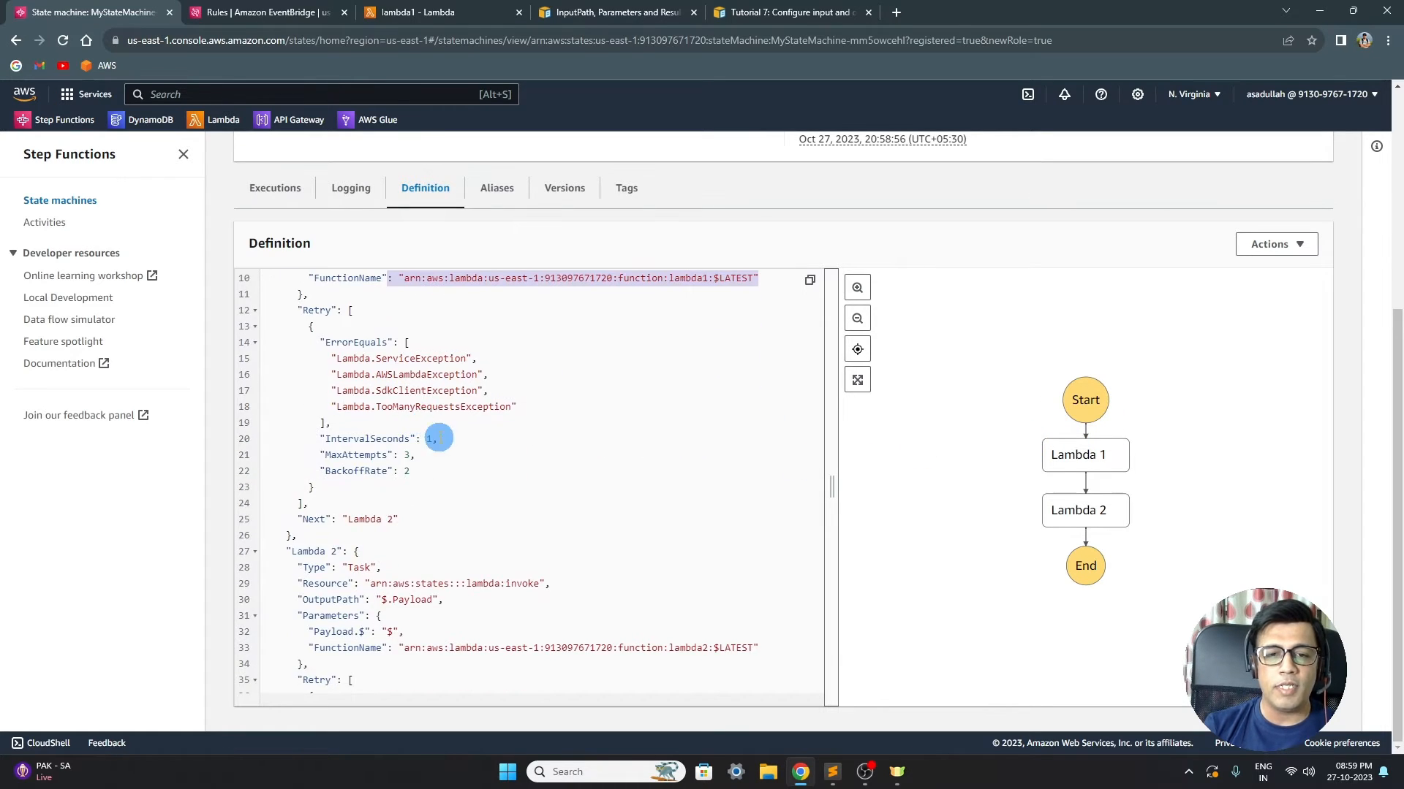
{"action": "scroll", "coordinate": [439, 439], "scroll_direction": "down", "scroll_amount": 2}
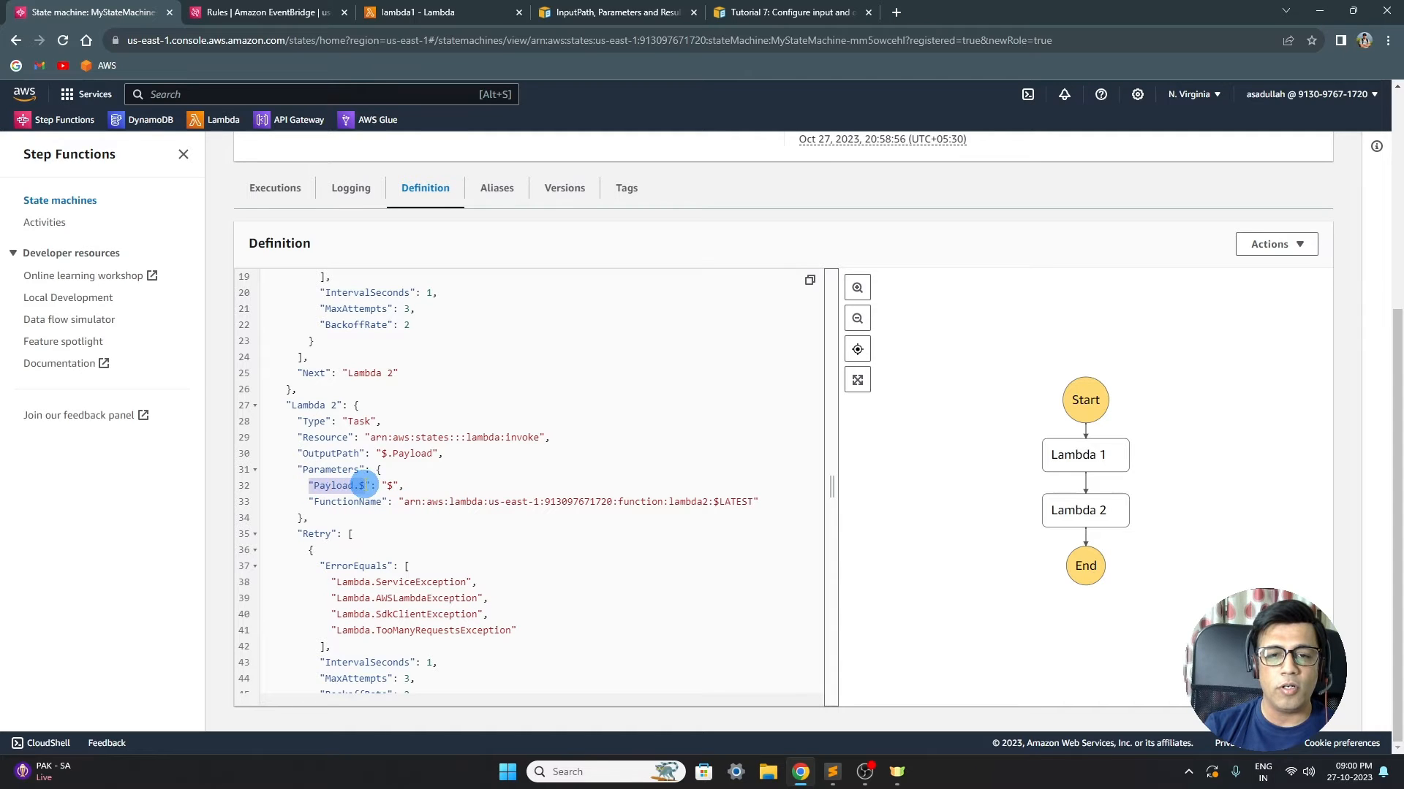
{"action": "double_click", "coordinate": [388, 485]}
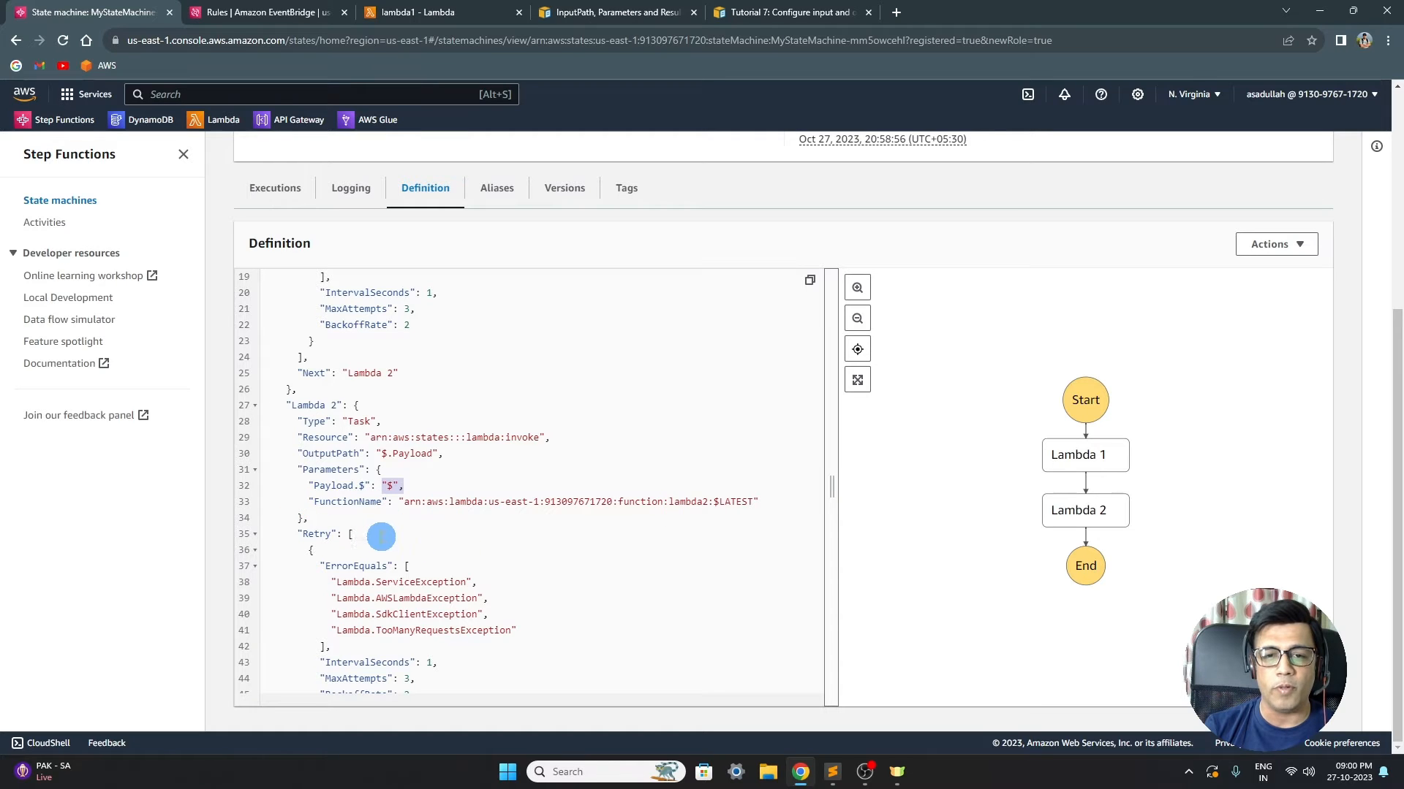
- Highlight the ErrorEquals list in Lambda 2's Retry block and read the definition through to its End entry
{"action": "left_click_drag", "start_coordinate": [513, 630], "coordinate": [302, 566]}
{"action": "scroll", "coordinate": [492, 573], "scroll_direction": "down", "scroll_amount": 3}
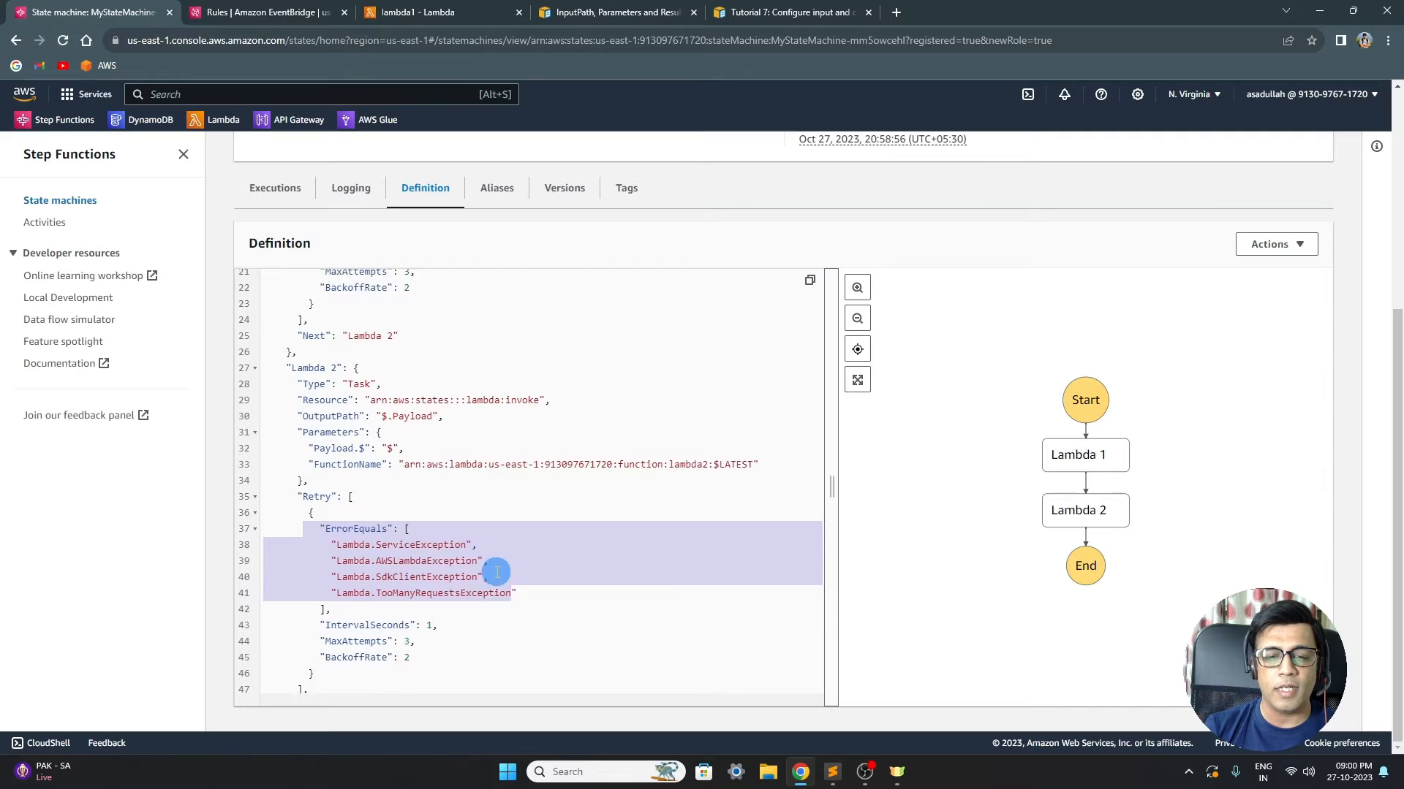
{"action": "left_click_drag", "start_coordinate": [411, 561], "coordinate": [281, 530]}
{"action": "left_click", "coordinate": [445, 545]}
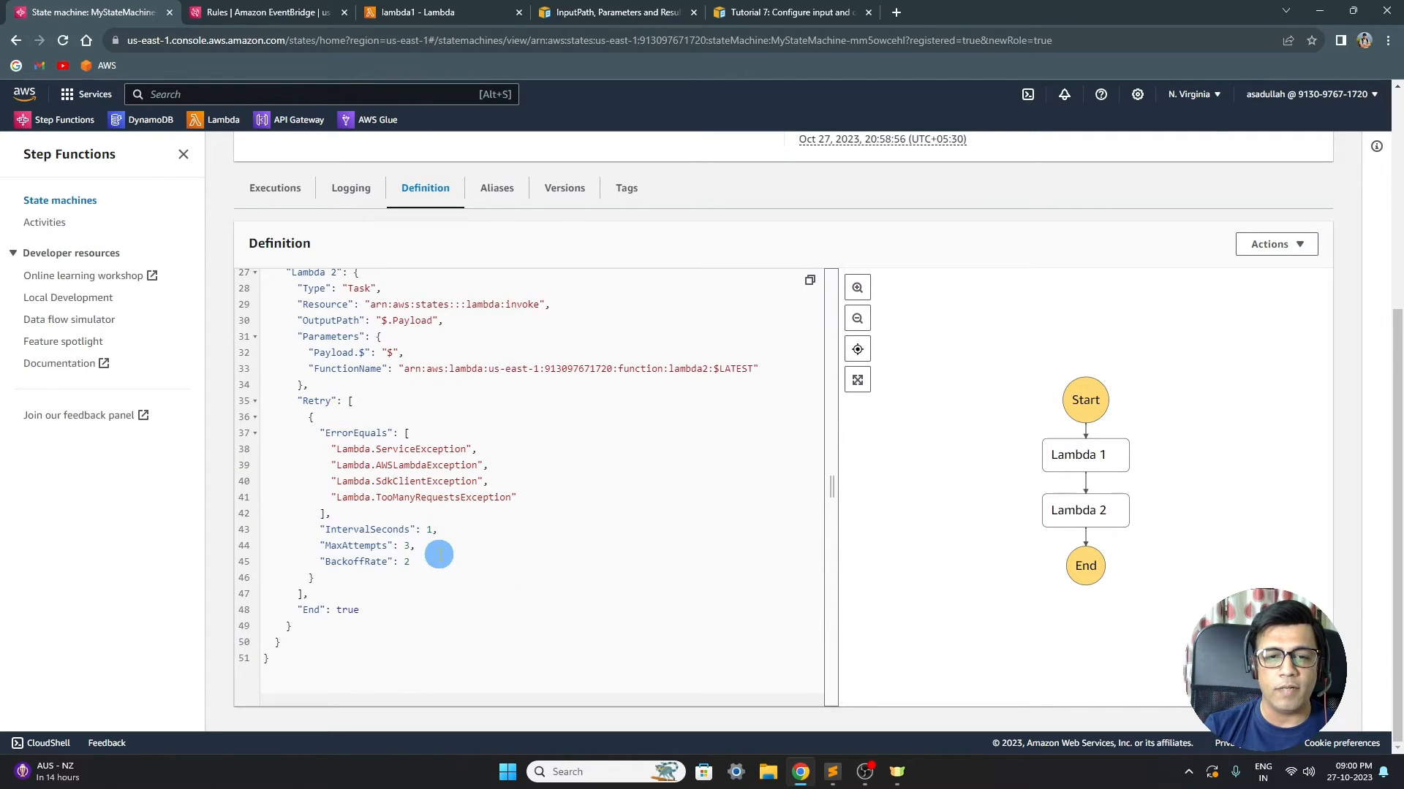
{"action": "scroll", "coordinate": [439, 554], "scroll_direction": "up", "scroll_amount": 5}
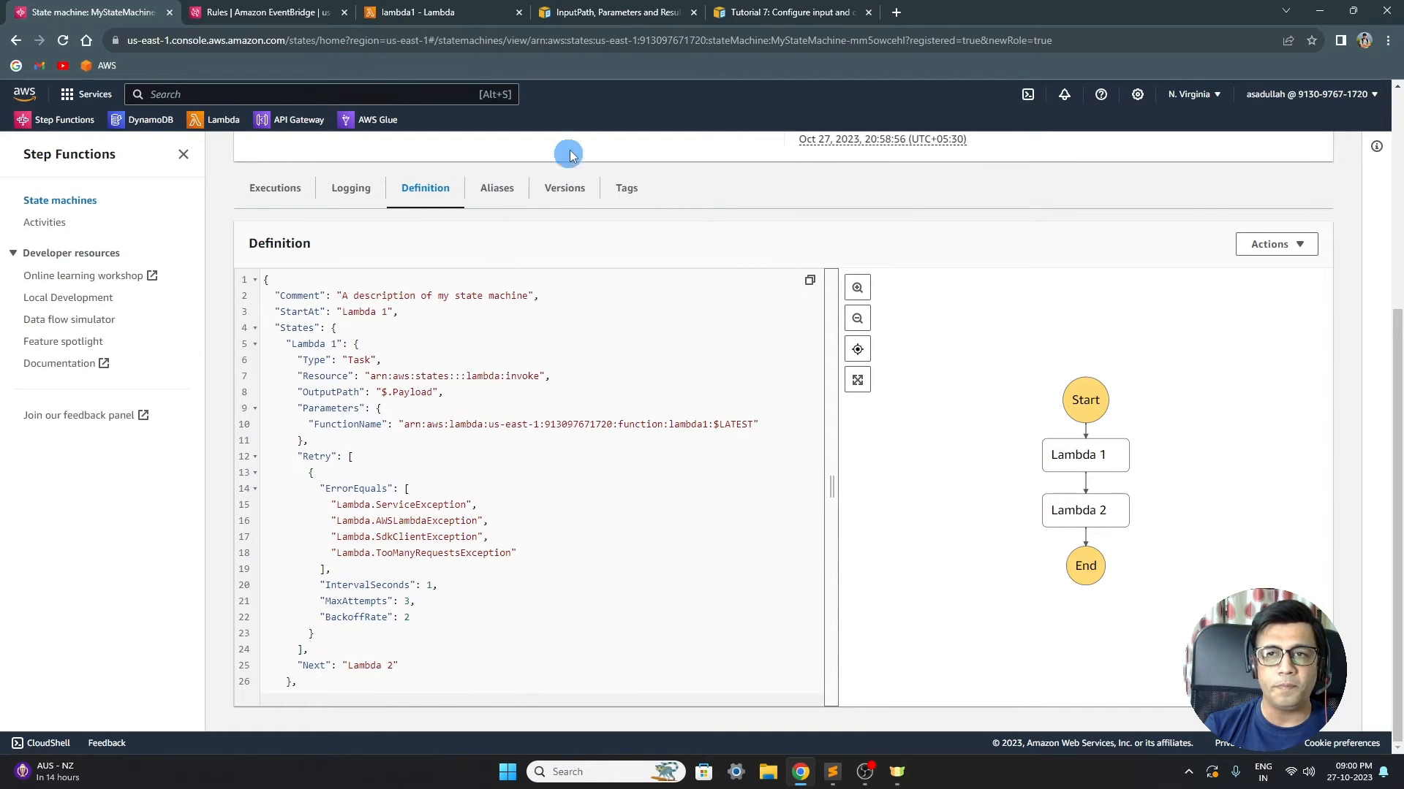
- Consult the Step Functions guide "Tutorial 7: Configure input and output" and highlight the InputPath, ResultSelector, ResultPath and OutputPath filter names
{"action": "left_click", "coordinate": [633, 14]}
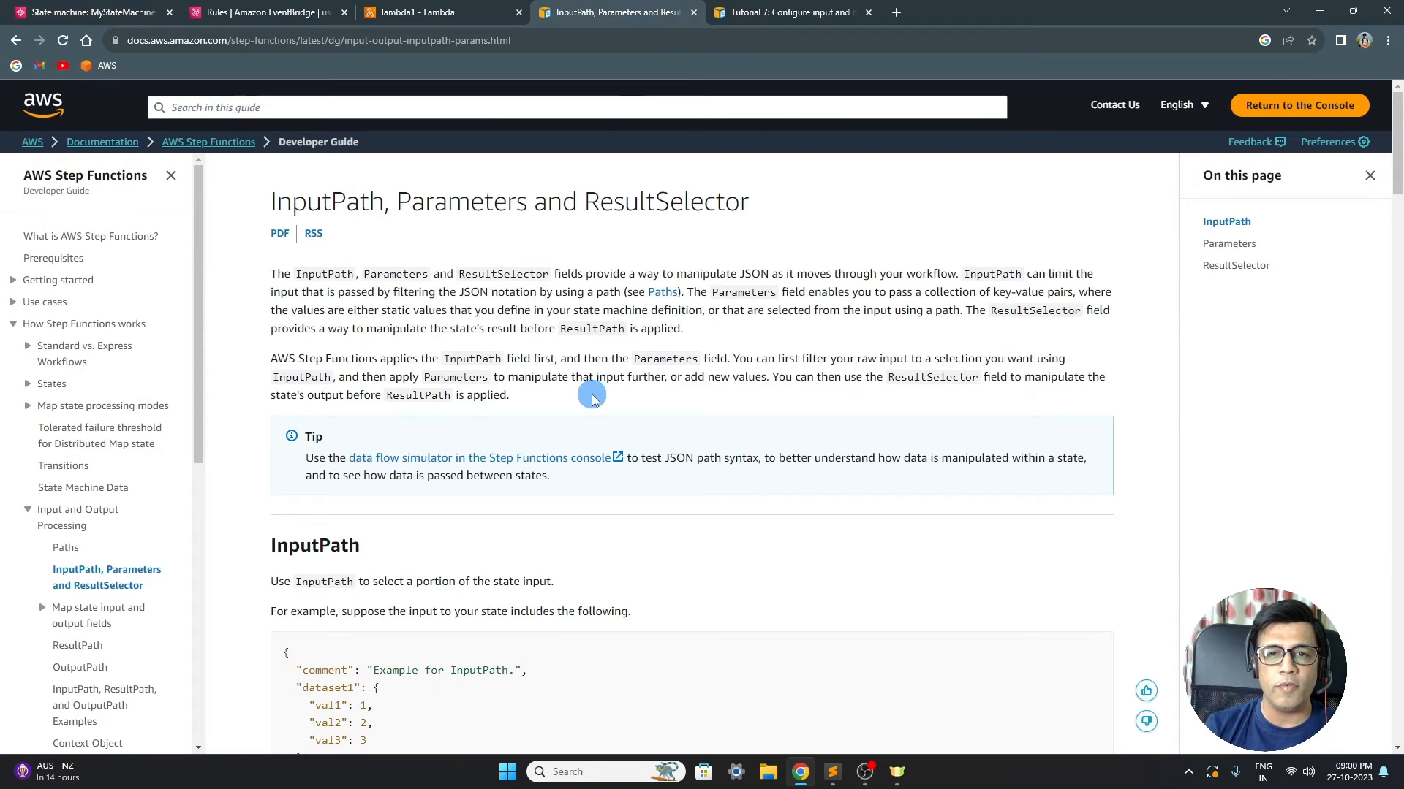
{"action": "left_click", "coordinate": [770, 15]}
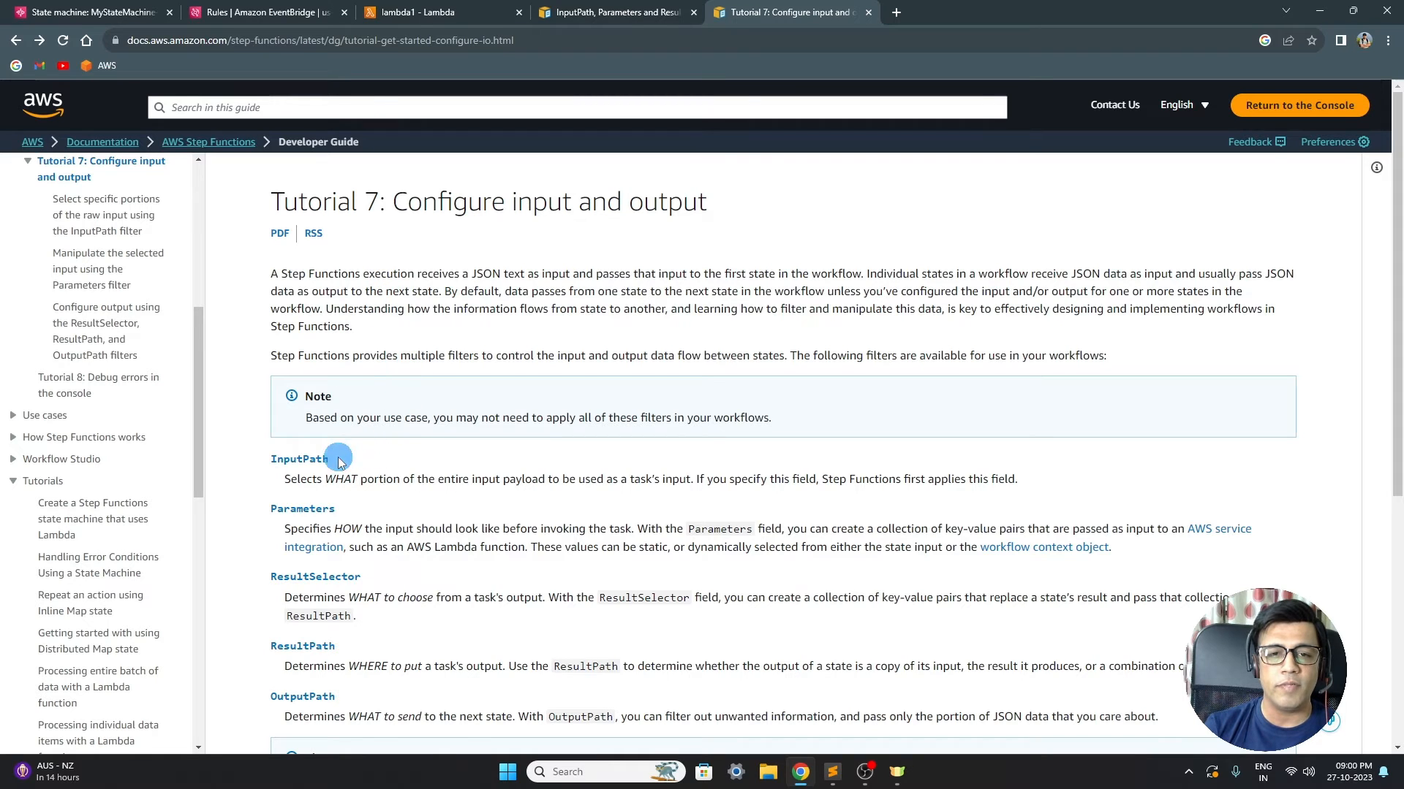
{"action": "left_click_drag", "start_coordinate": [339, 463], "coordinate": [269, 459]}
{"action": "left_click_drag", "start_coordinate": [364, 576], "coordinate": [317, 577]}
{"action": "left_click", "coordinate": [348, 650]}
{"action": "left_click_drag", "start_coordinate": [348, 650], "coordinate": [293, 649]}
{"action": "left_click_drag", "start_coordinate": [345, 698], "coordinate": [265, 692]}
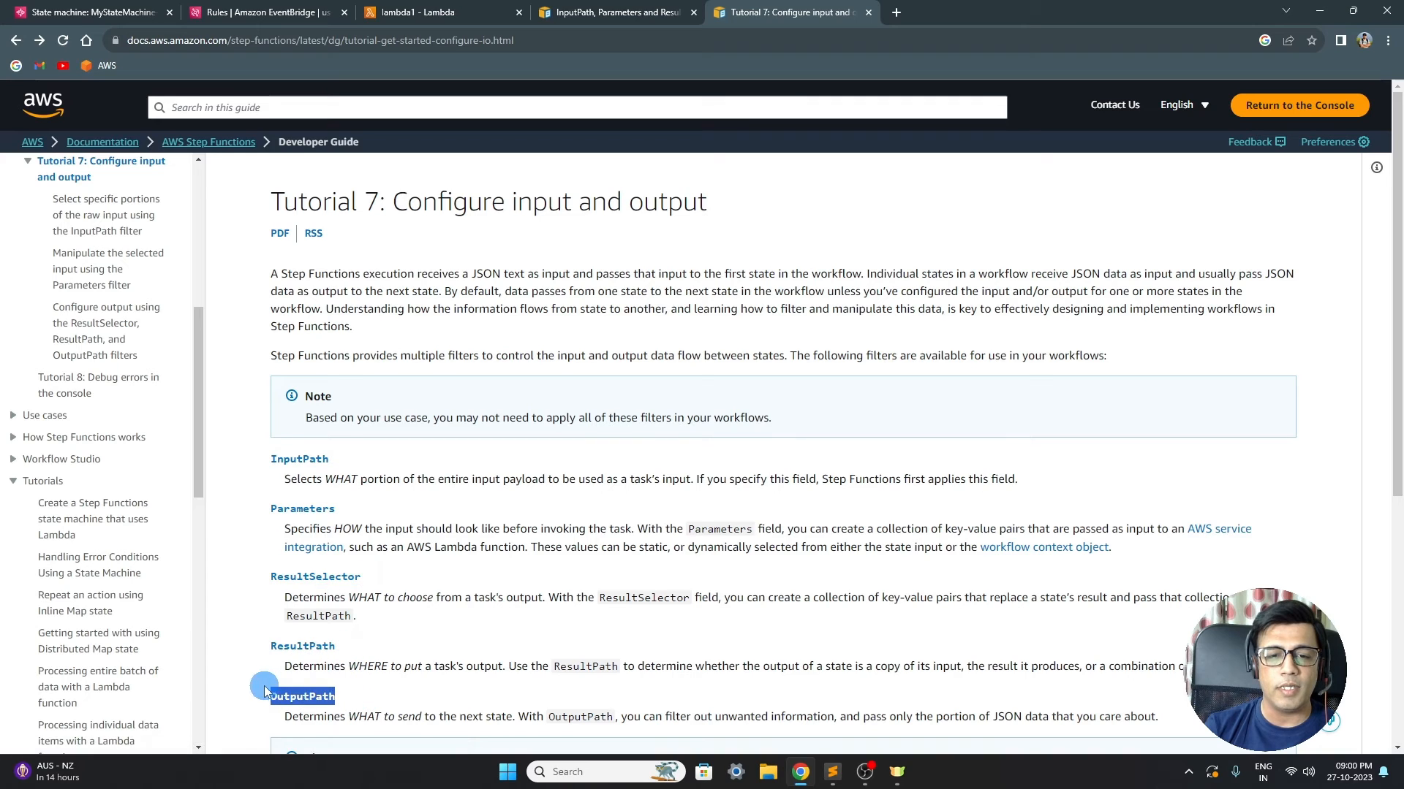
- Highlight and read the descriptions of the InputPath and OutputPath filters in the tutorial
{"action": "left_click_drag", "start_coordinate": [279, 479], "coordinate": [939, 480]}
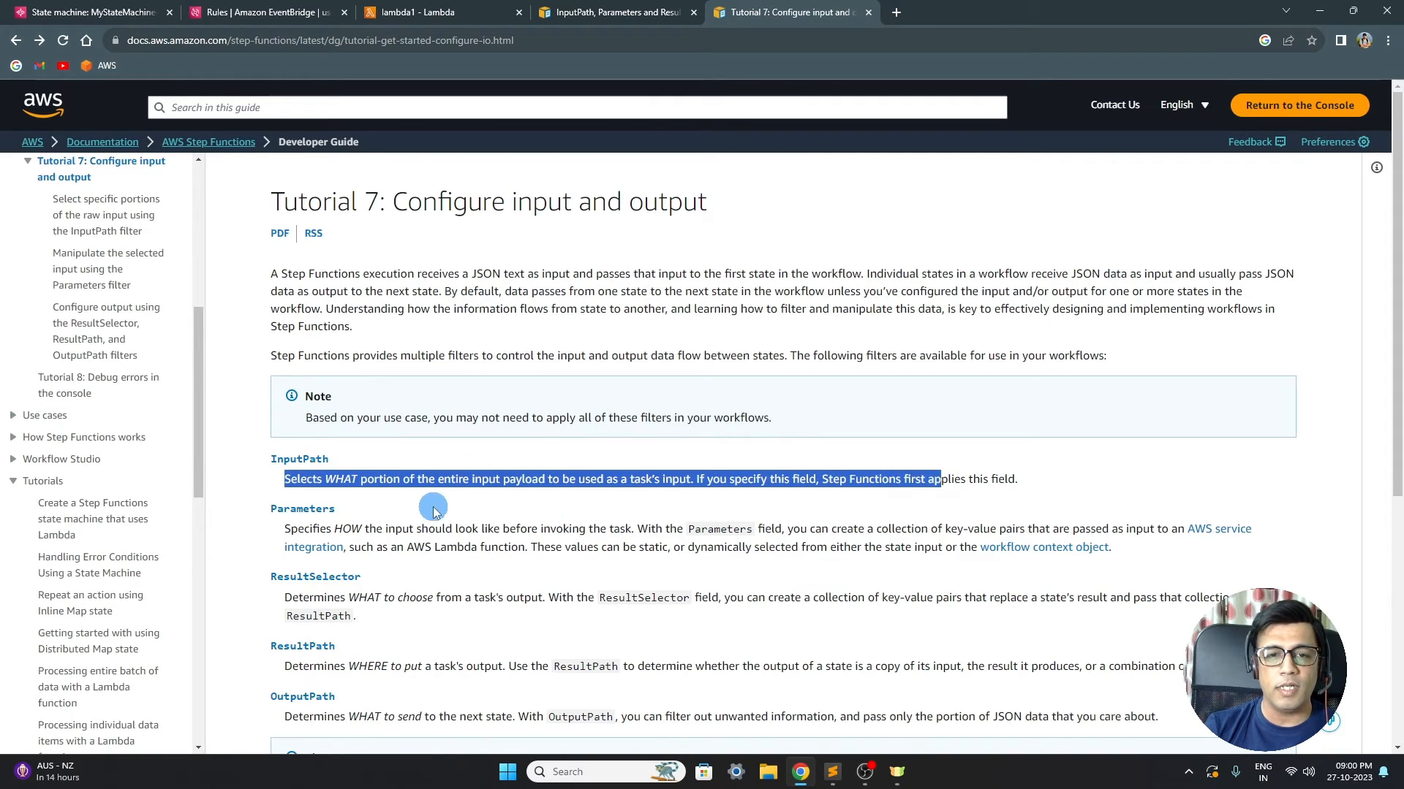
{"action": "left_click", "coordinate": [287, 483]}
{"action": "left_click_drag", "start_coordinate": [287, 479], "coordinate": [722, 490]}
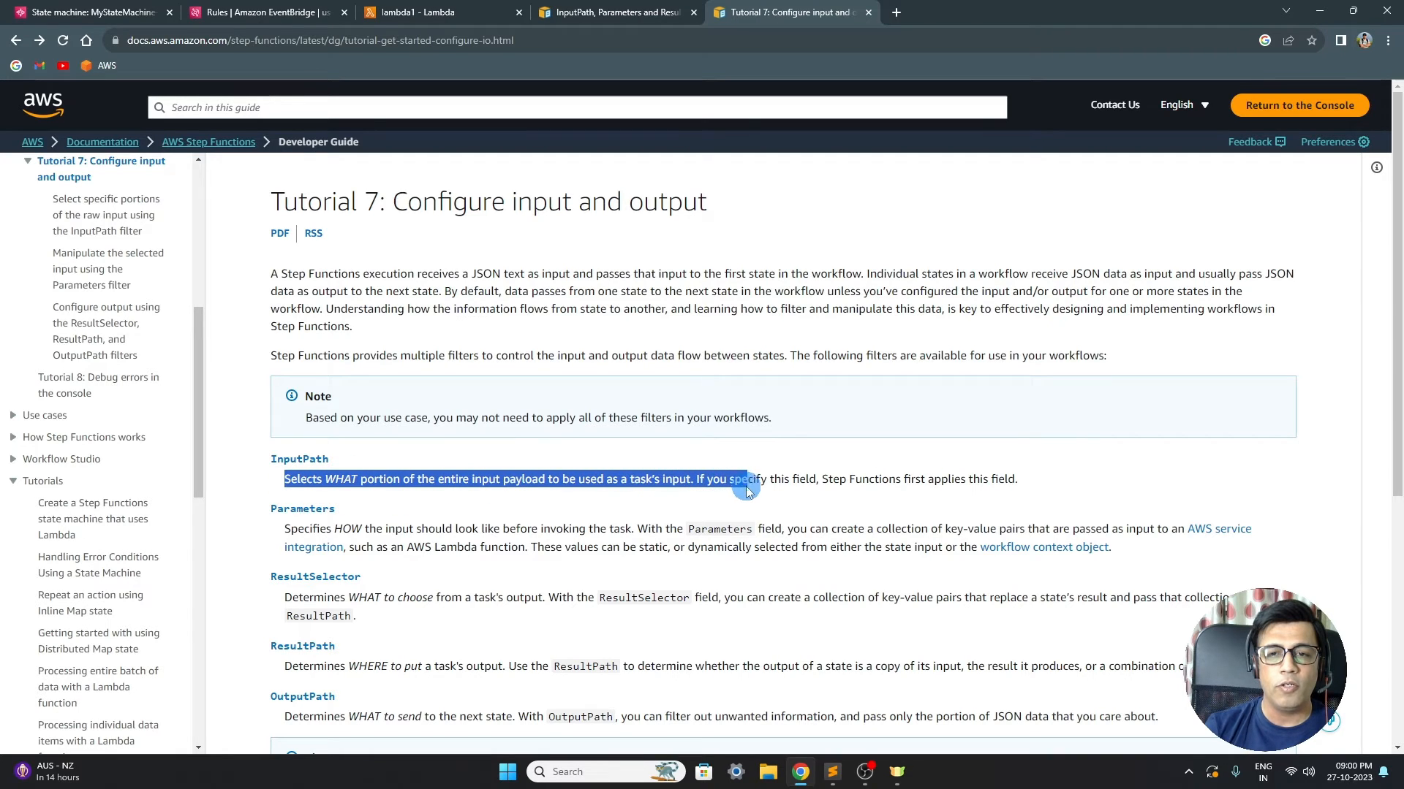
{"action": "scroll", "coordinate": [492, 484], "scroll_direction": "down", "scroll_amount": 1}
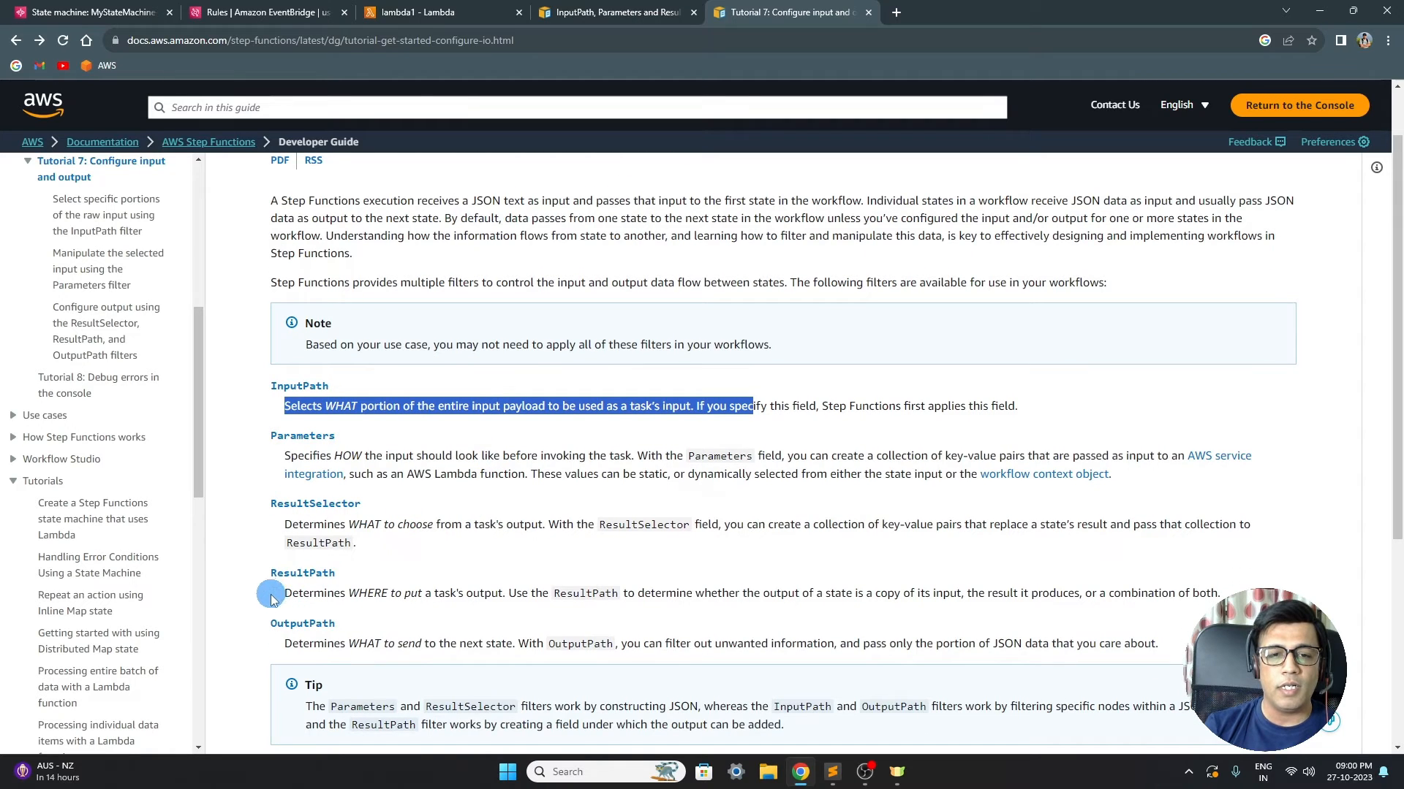
{"action": "left_click_drag", "start_coordinate": [285, 647], "coordinate": [497, 644]}
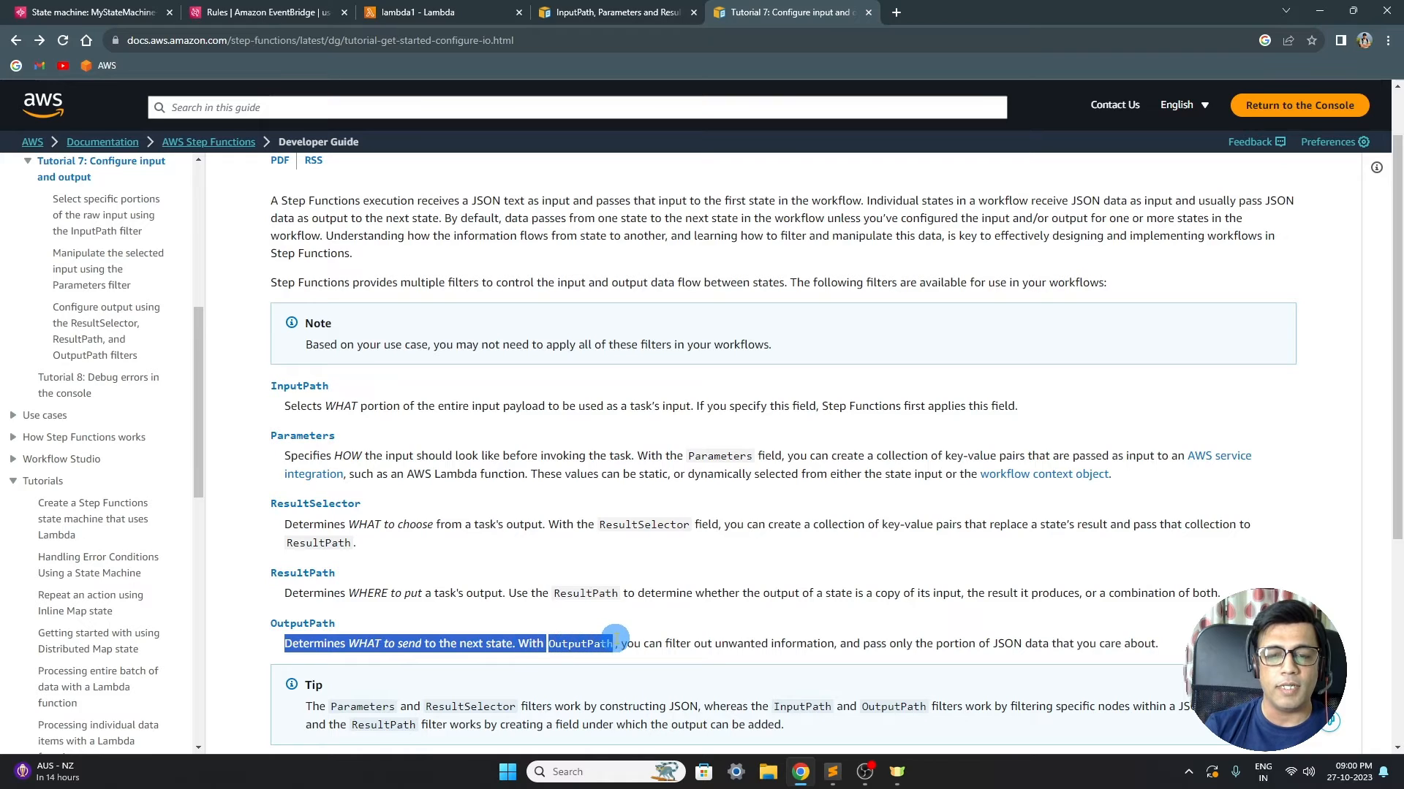
{"action": "left_click", "coordinate": [445, 642]}
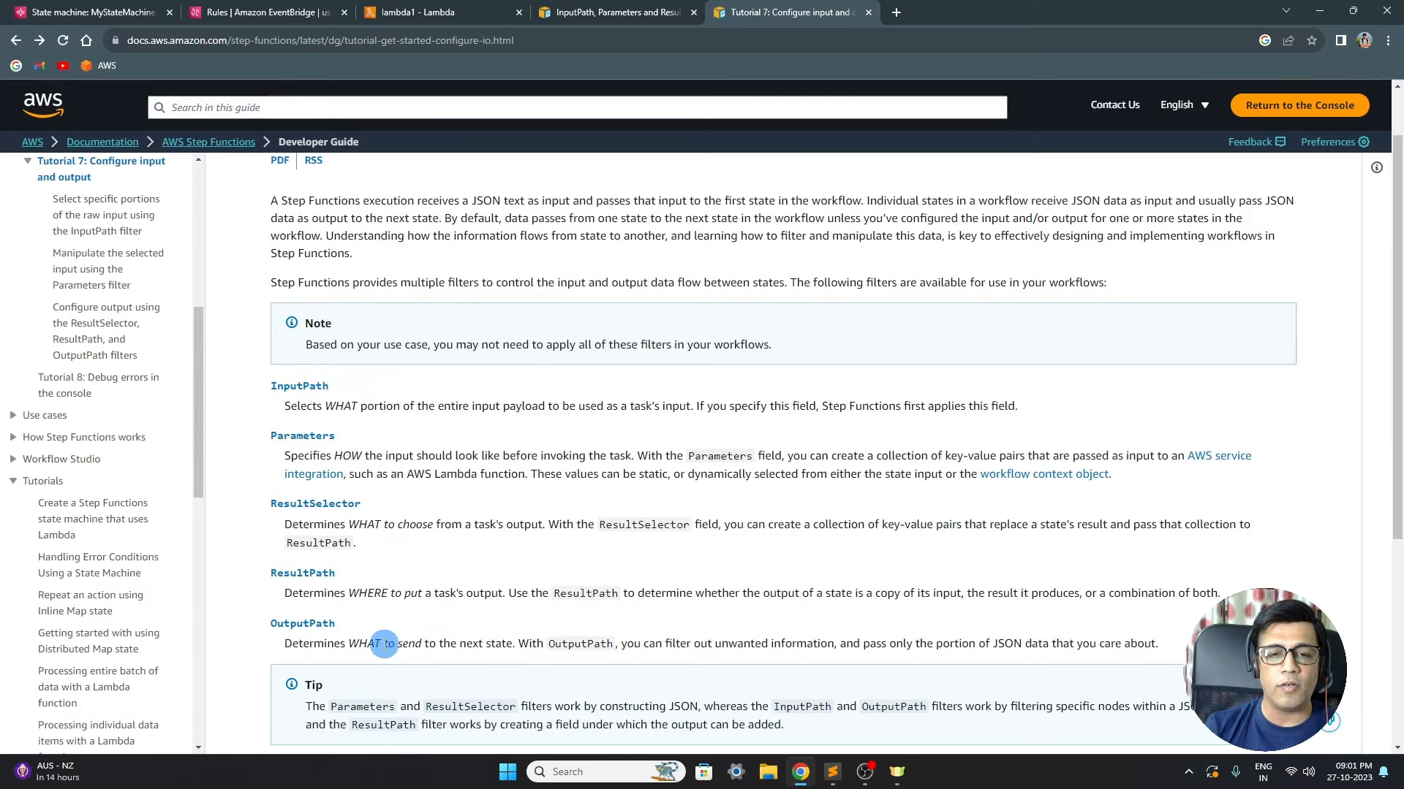
{"action": "left_click_drag", "start_coordinate": [284, 643], "coordinate": [530, 644]}
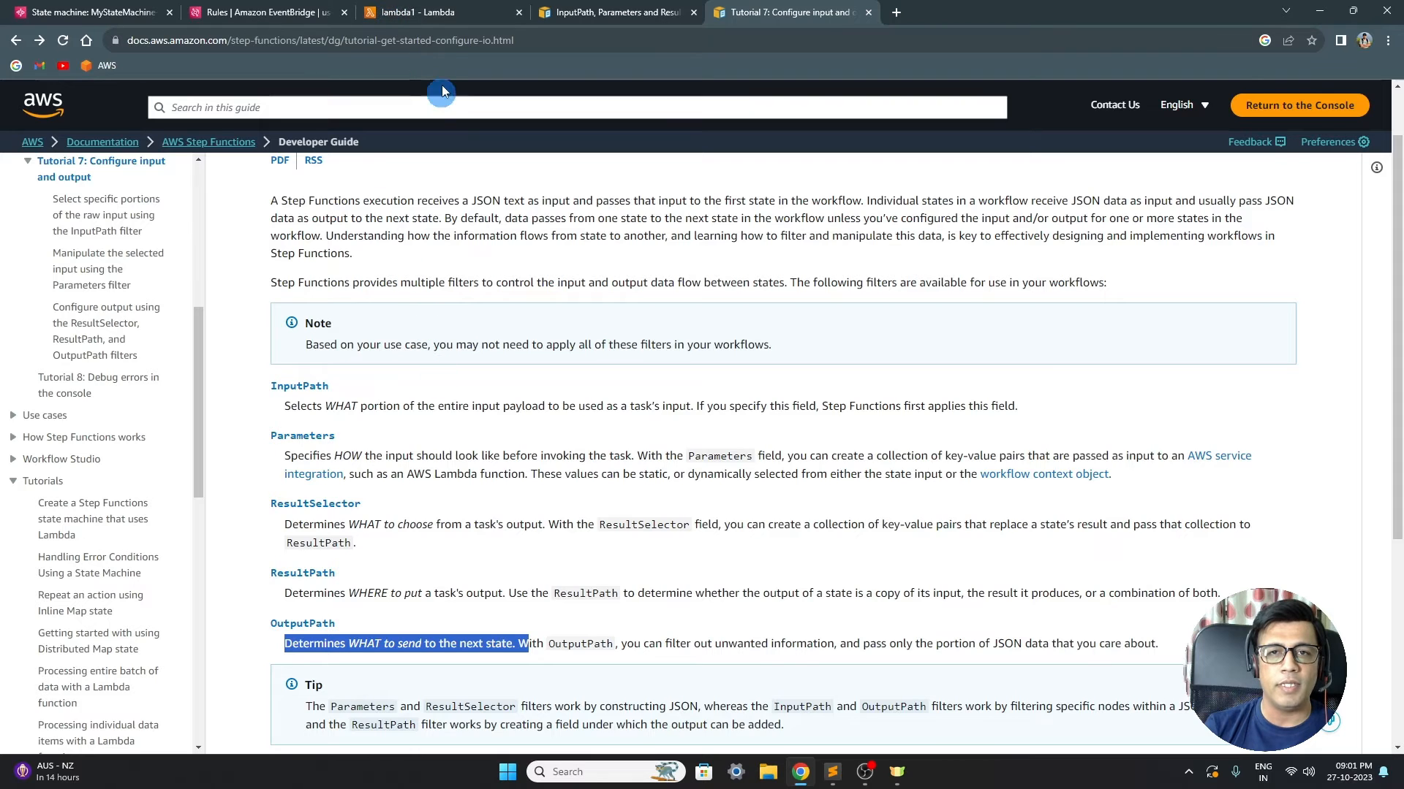
- Return to the Step Functions console, reopen MyStateMachine-mm5owcehl from the state machines list and start an execution with the default name and input
{"action": "left_click", "coordinate": [409, 15]}
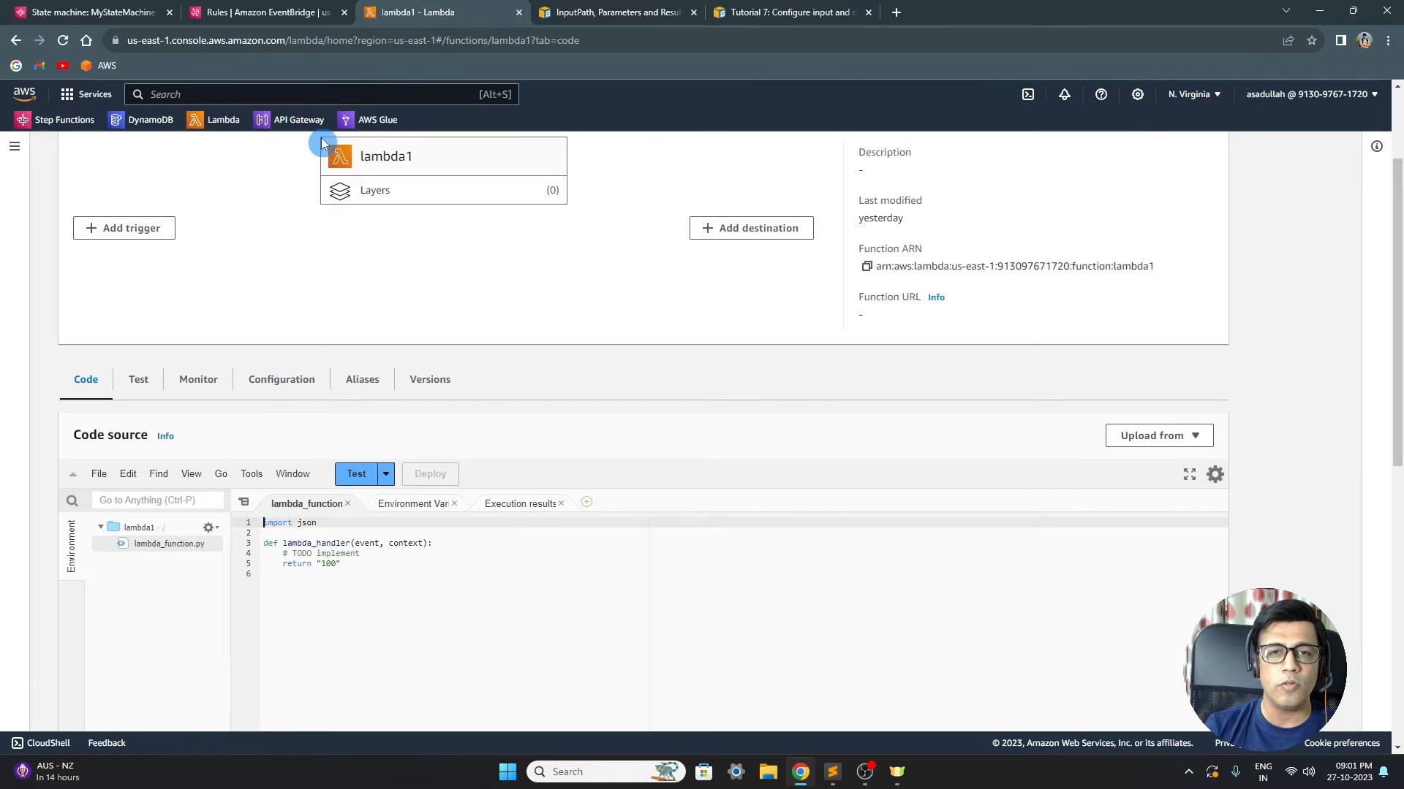
{"action": "left_click", "coordinate": [55, 12]}
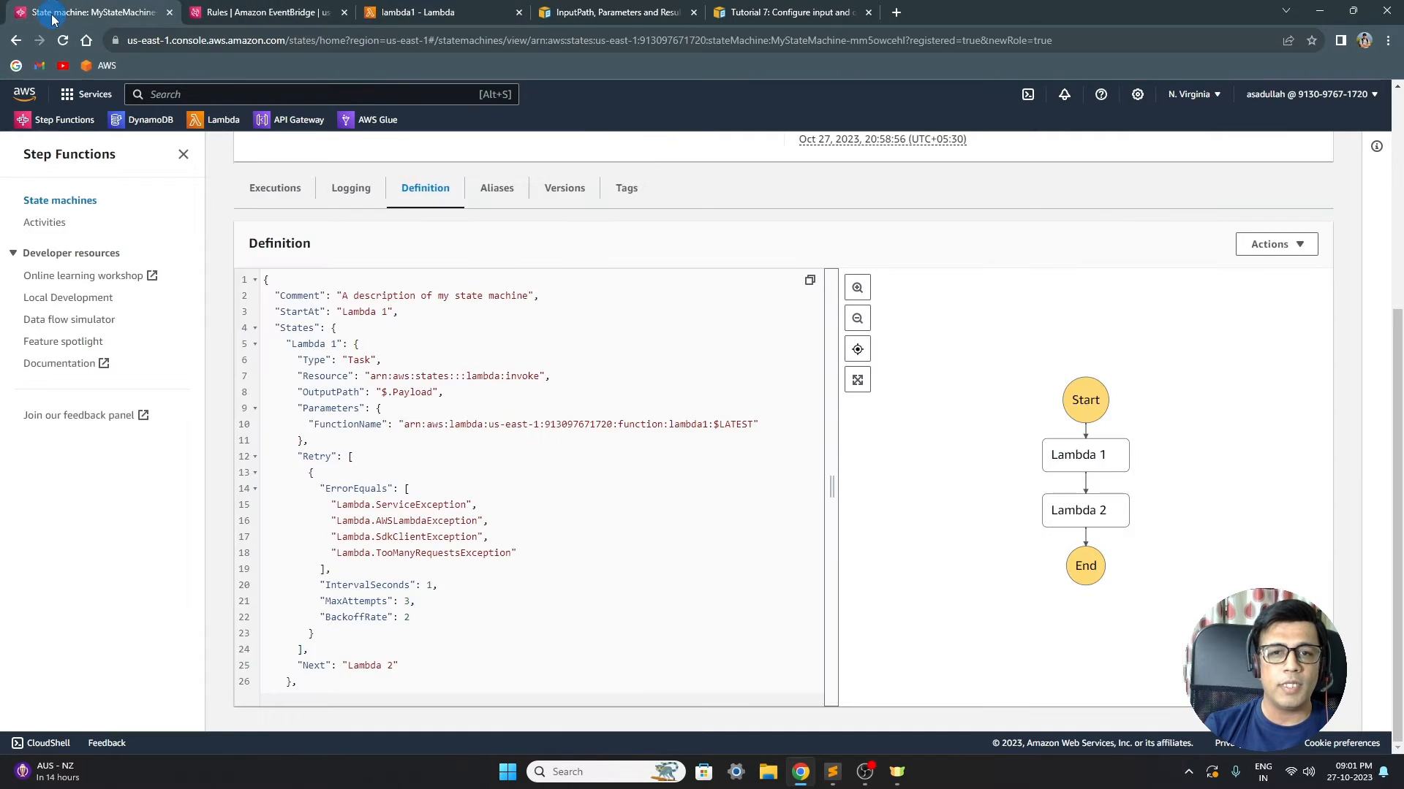
{"action": "scroll", "coordinate": [417, 336], "scroll_direction": "up", "scroll_amount": 4}
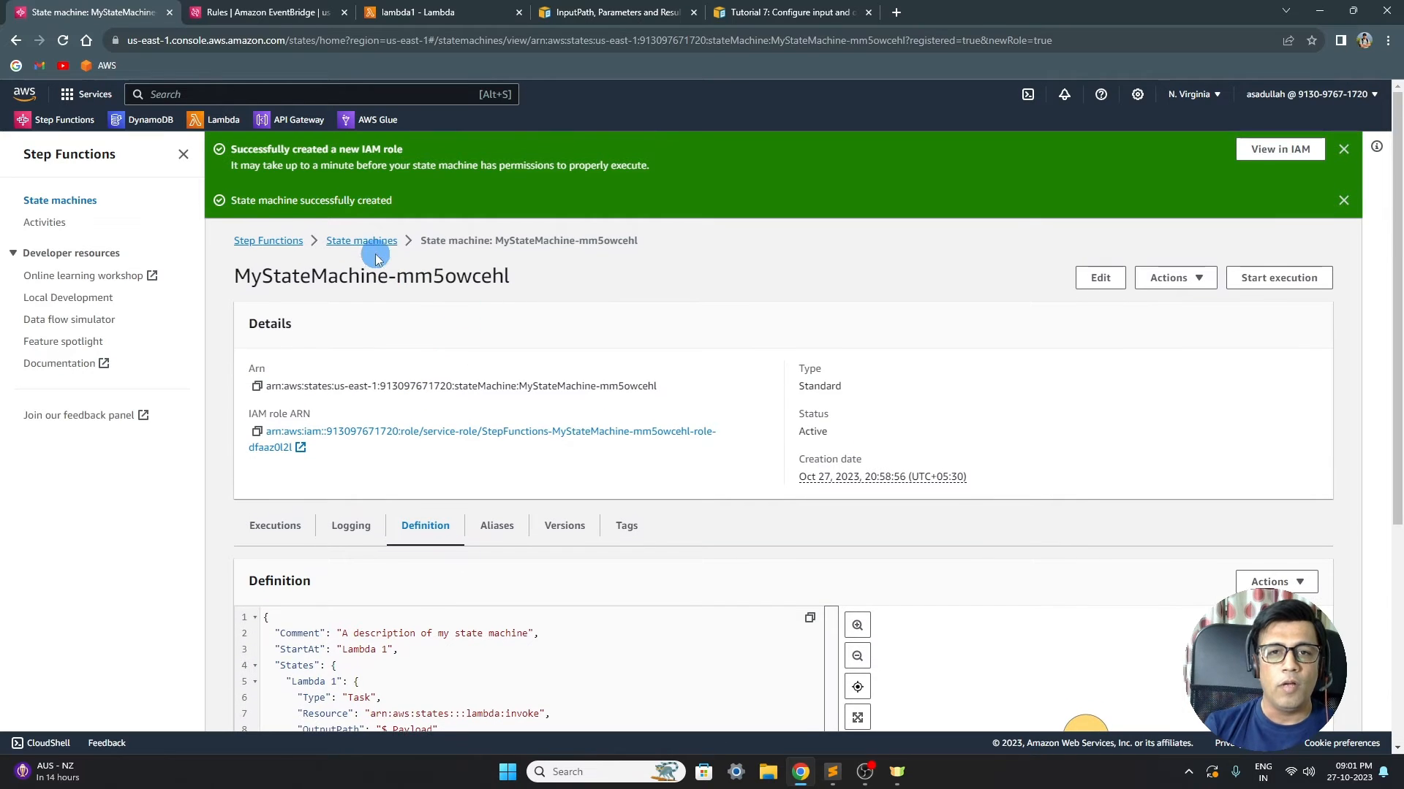
{"action": "left_click", "coordinate": [362, 241]}
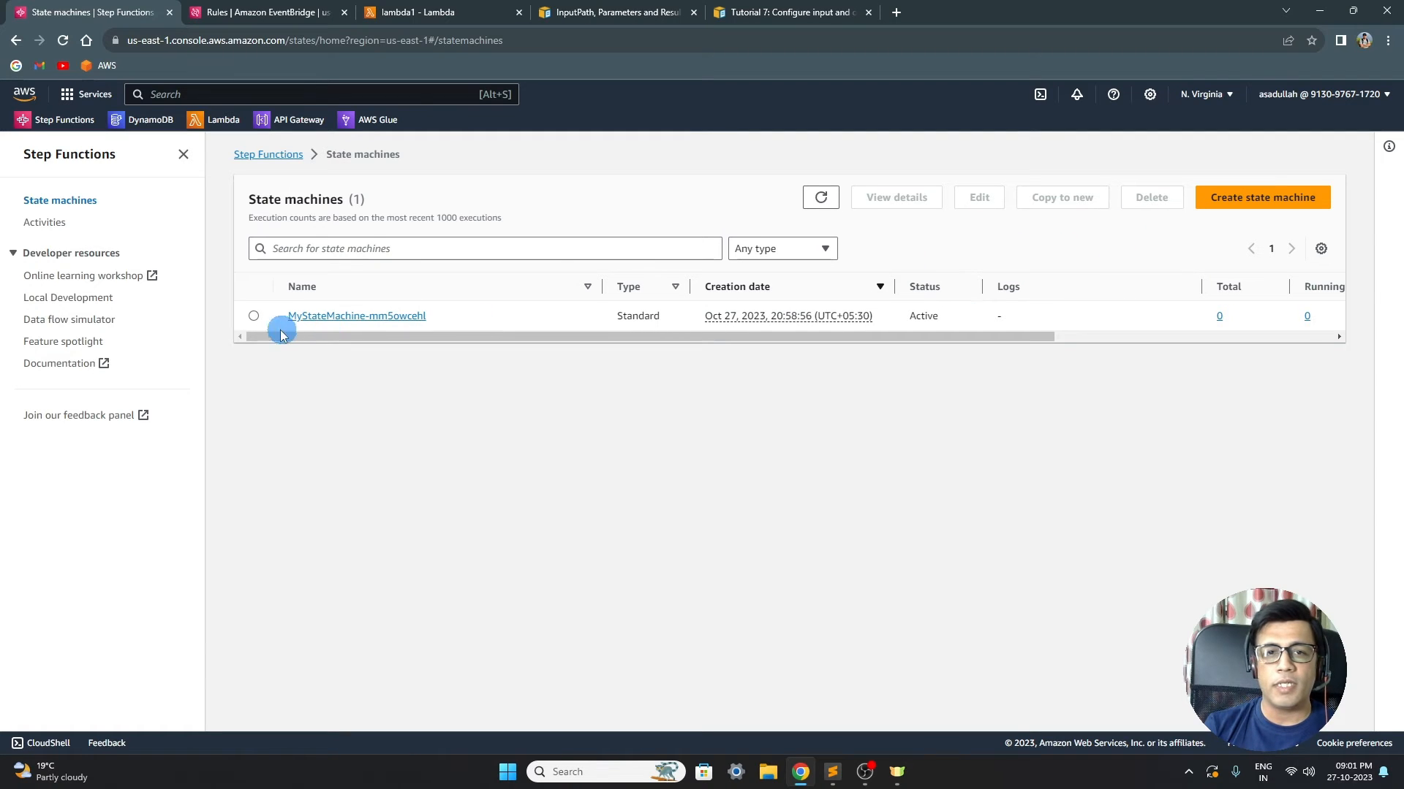
{"action": "left_click", "coordinate": [341, 314]}
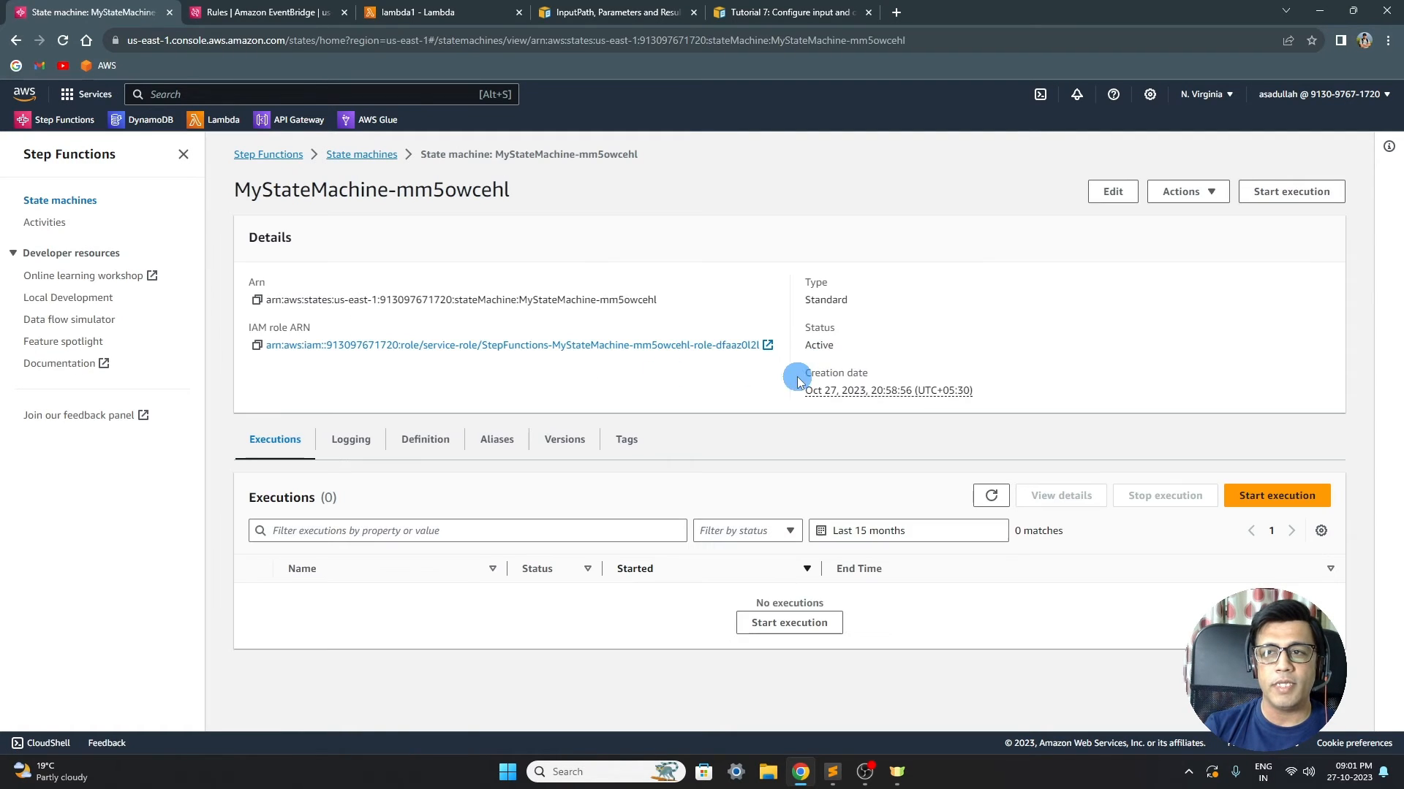
{"action": "left_click", "coordinate": [1296, 191]}
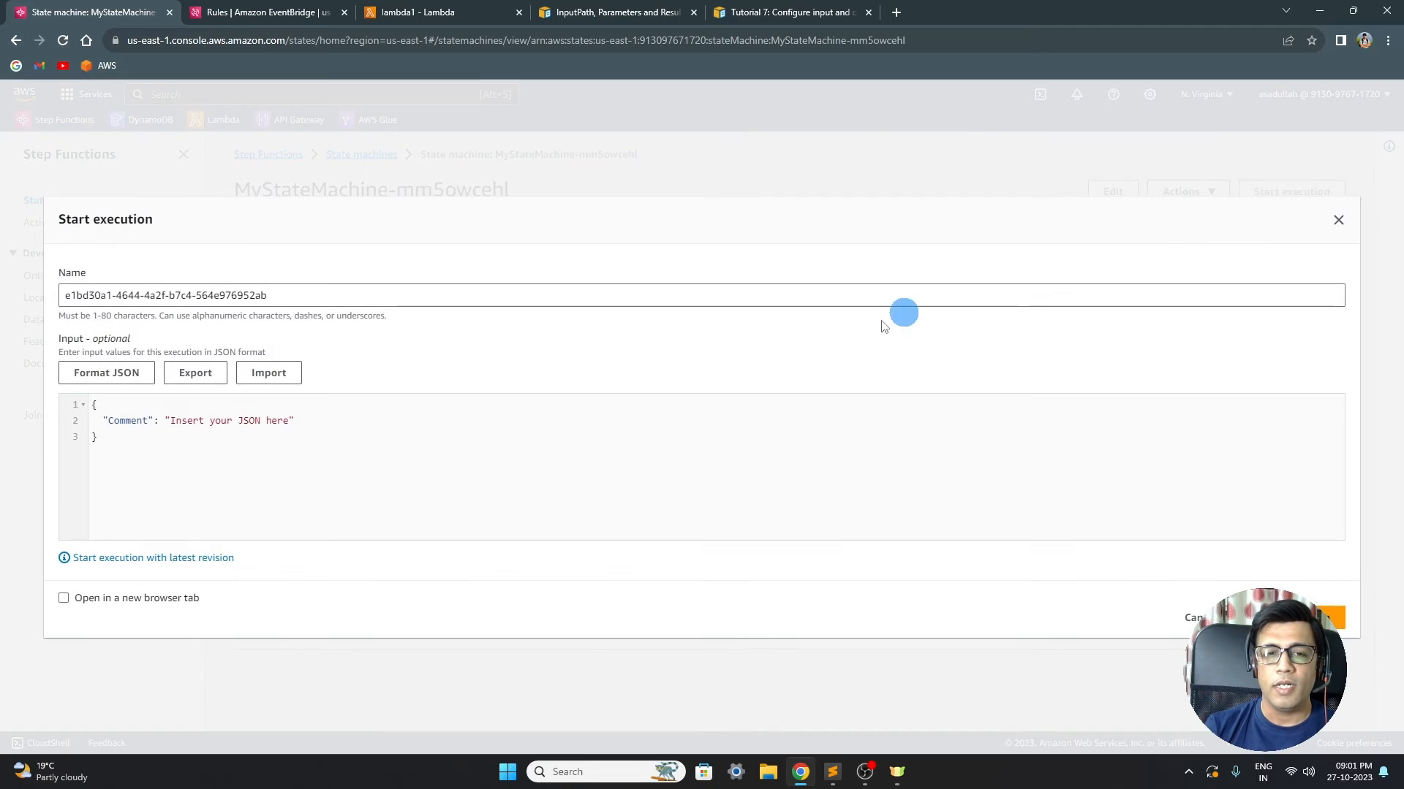
{"action": "left_click", "coordinate": [1327, 617]}
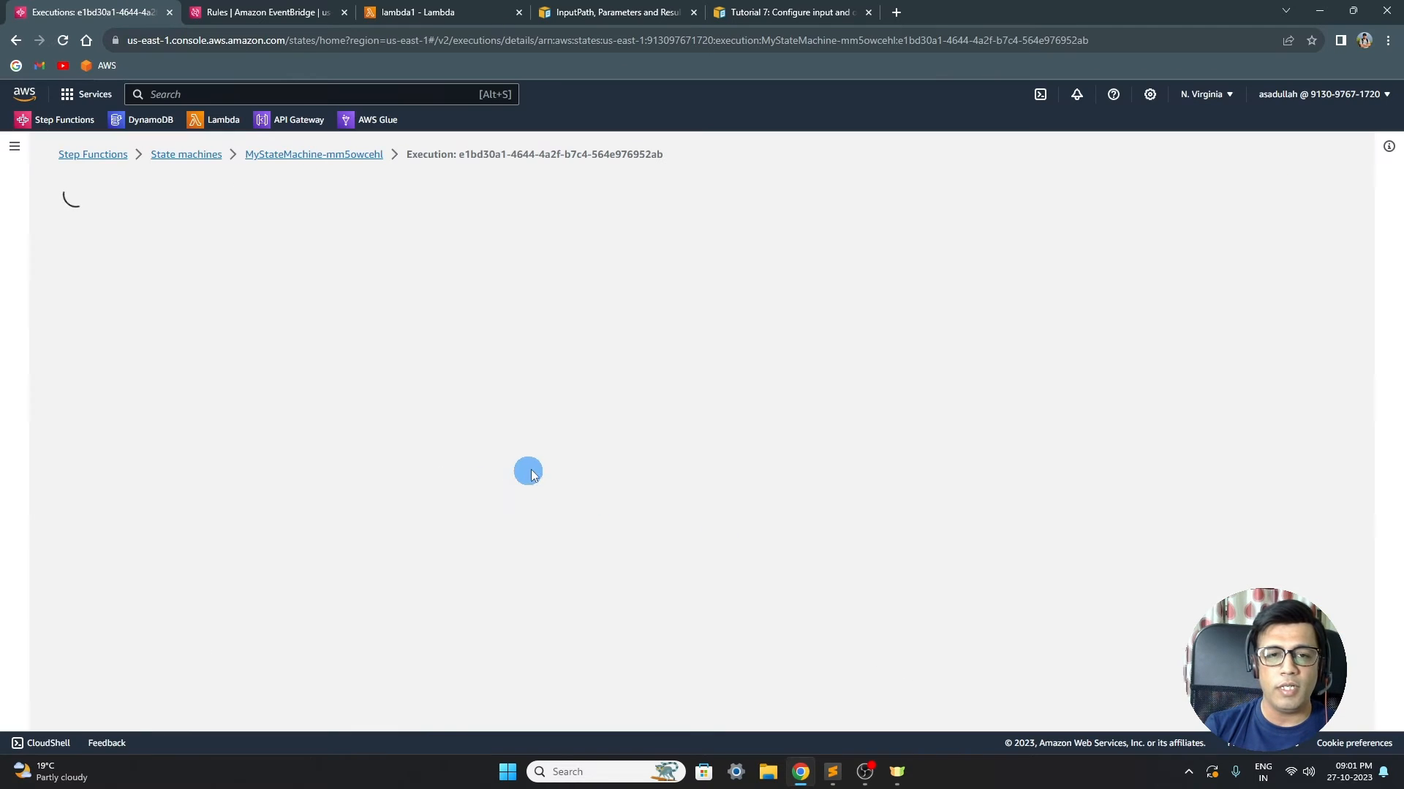
- Inspect the input and output of the Lambda 1 step in the execution's graph and highlight its output value
{"action": "scroll", "coordinate": [504, 459], "scroll_direction": "down", "scroll_amount": 3}
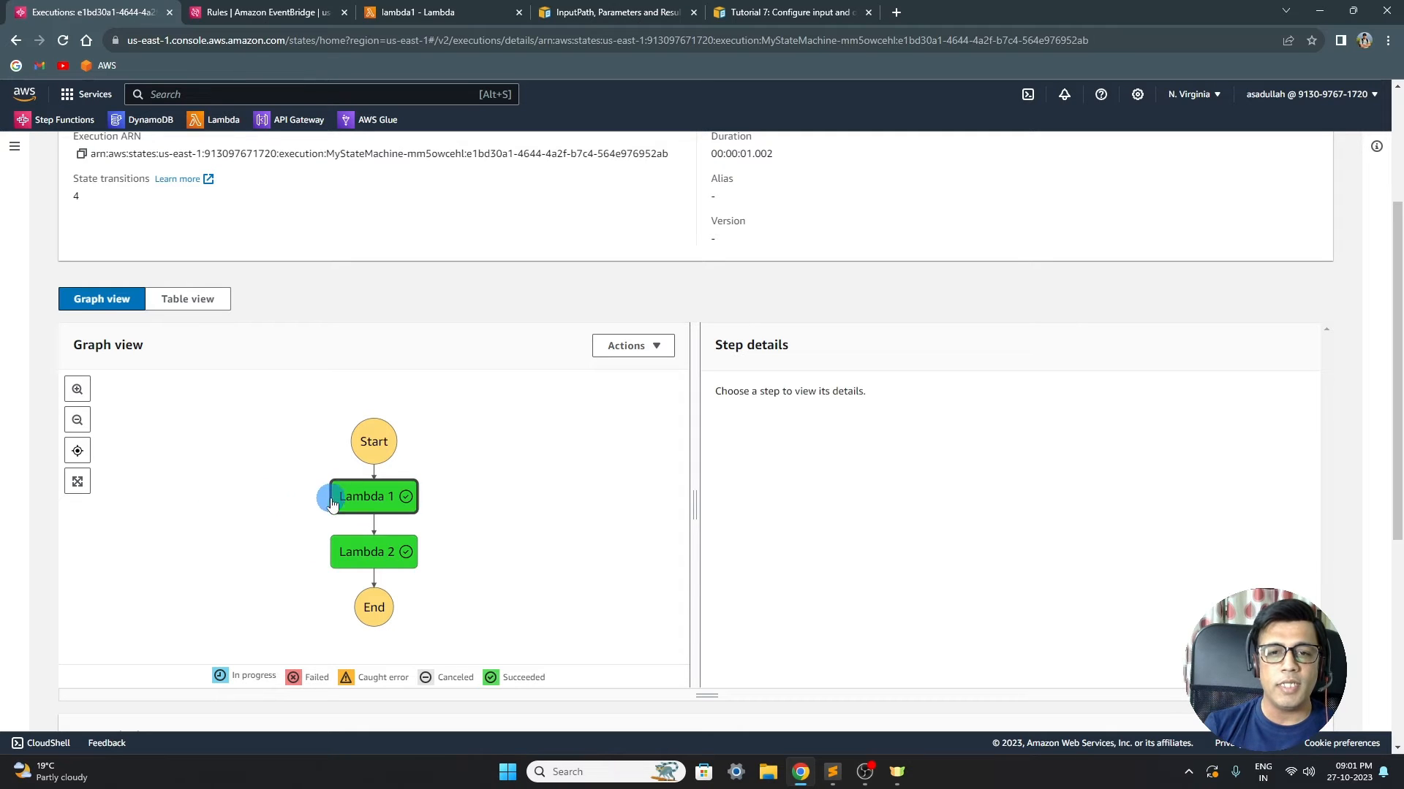
{"action": "left_click", "coordinate": [364, 508]}
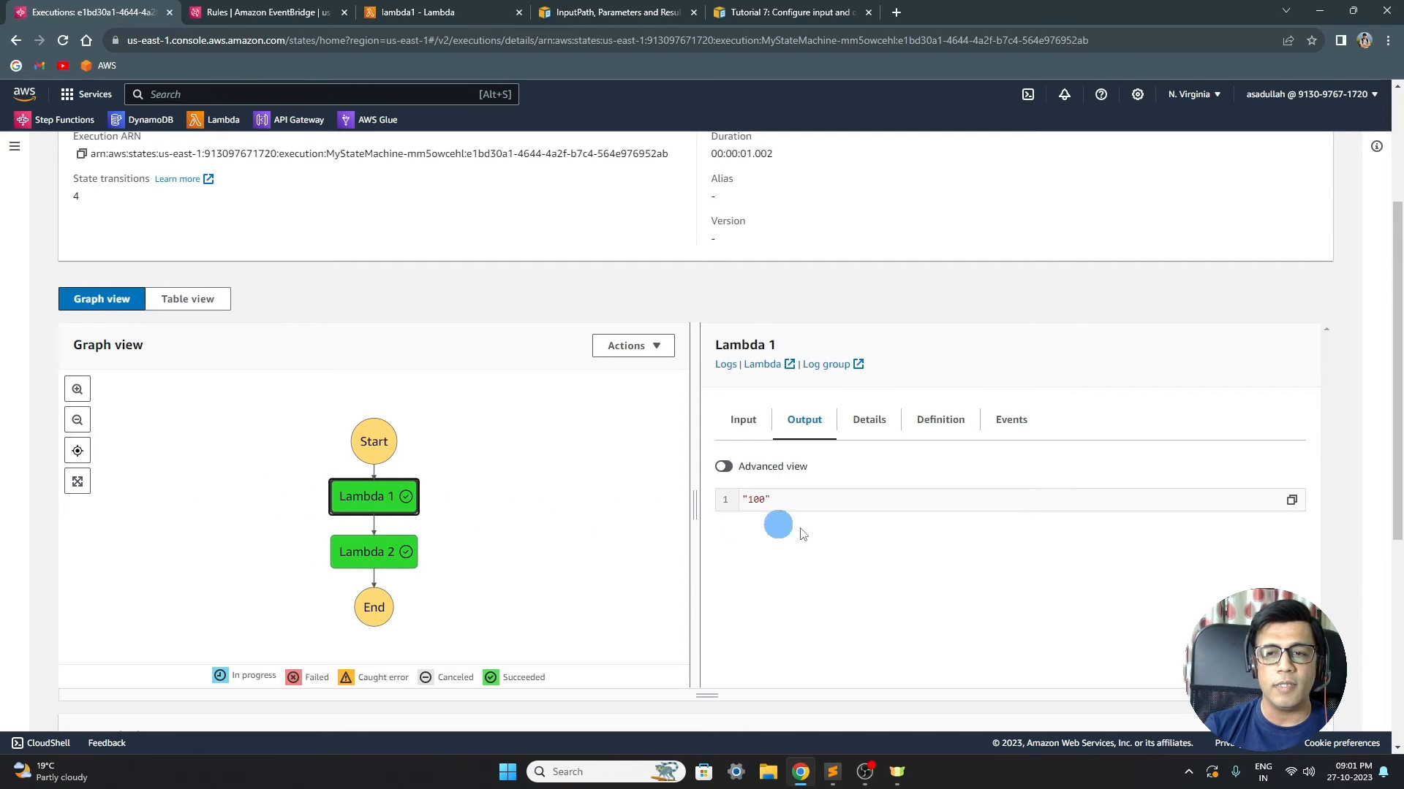
{"action": "left_click", "coordinate": [742, 424]}
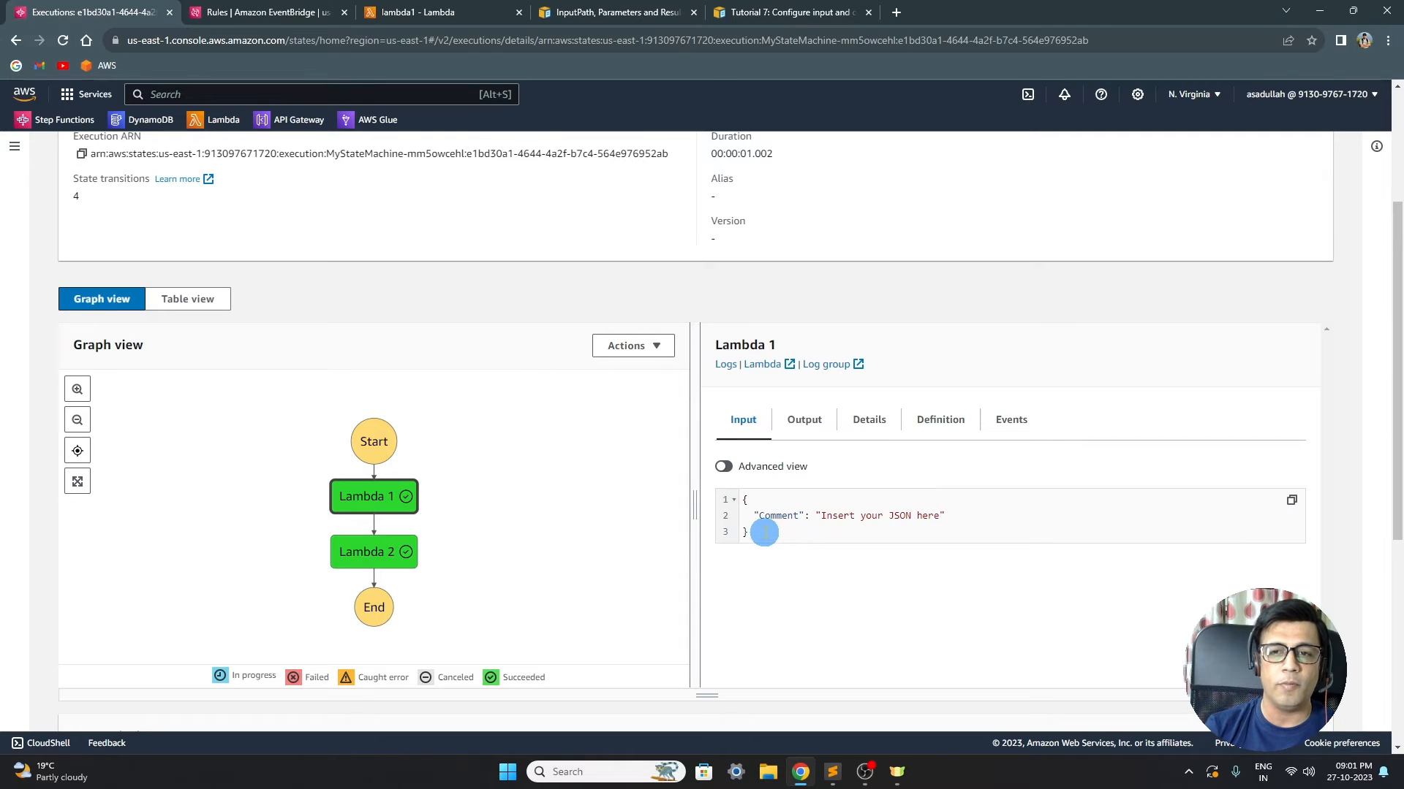
{"action": "left_click", "coordinate": [801, 420]}
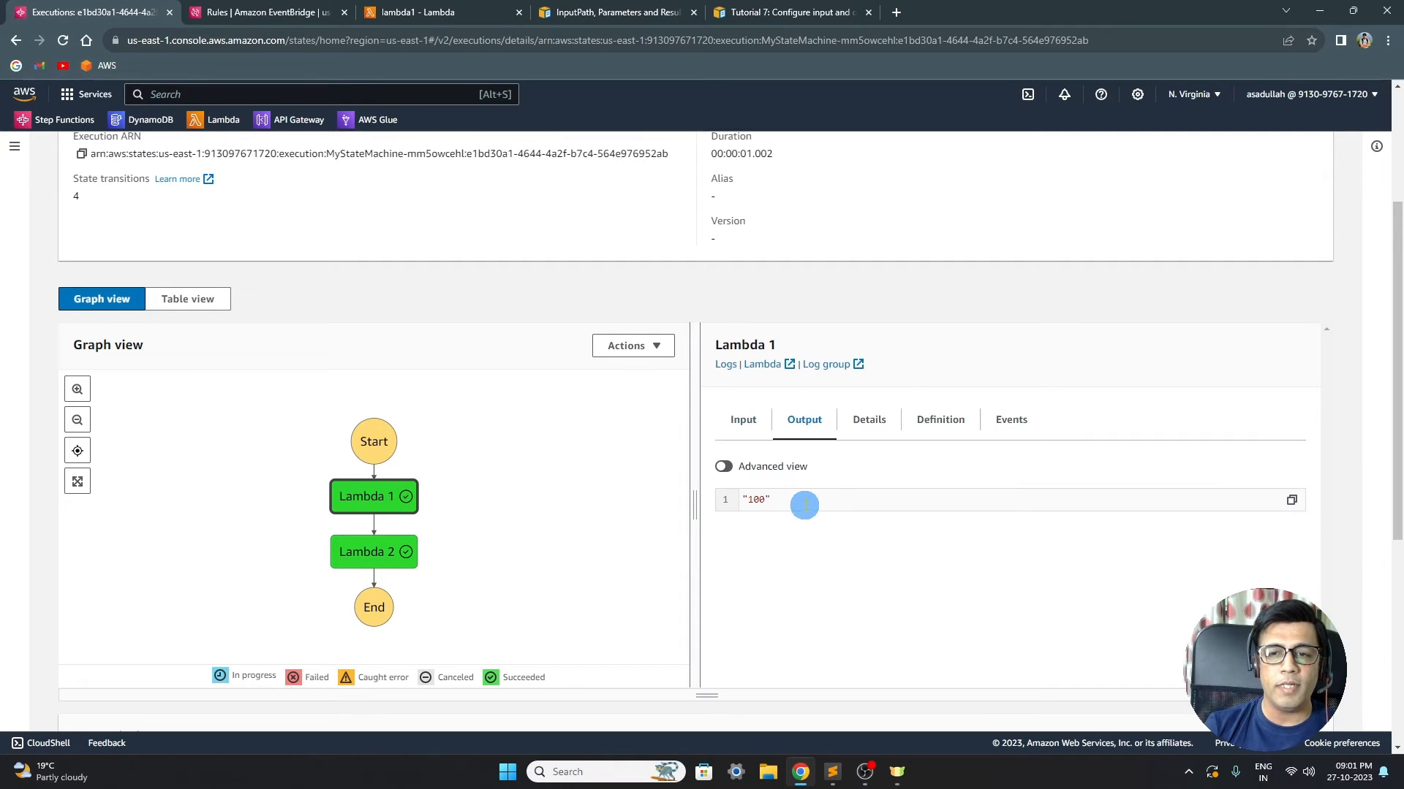
{"action": "left_click_drag", "start_coordinate": [793, 504], "coordinate": [739, 502]}
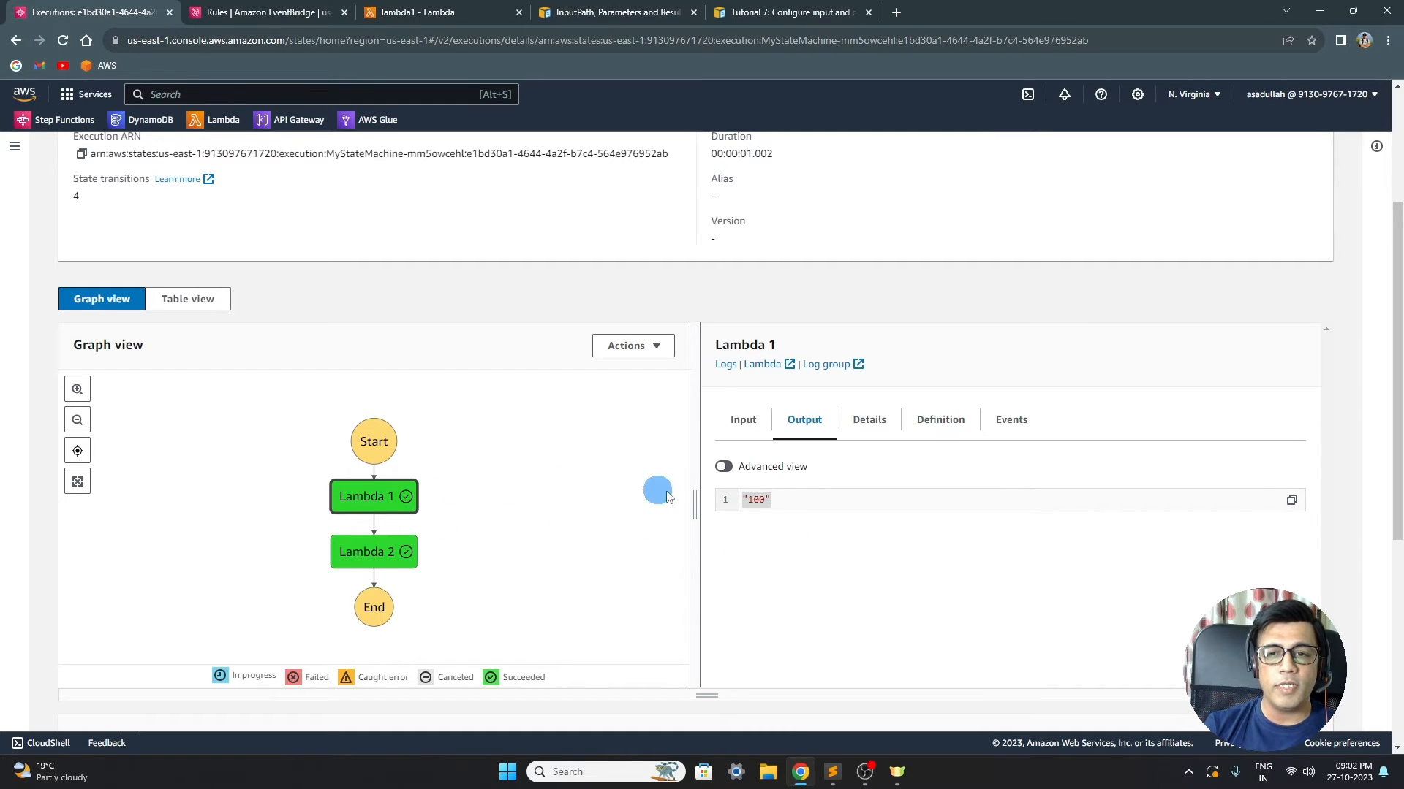
- Inspect the input and output of the Lambda 2 step in the execution graph and highlight its output text
{"action": "left_click", "coordinate": [356, 557]}
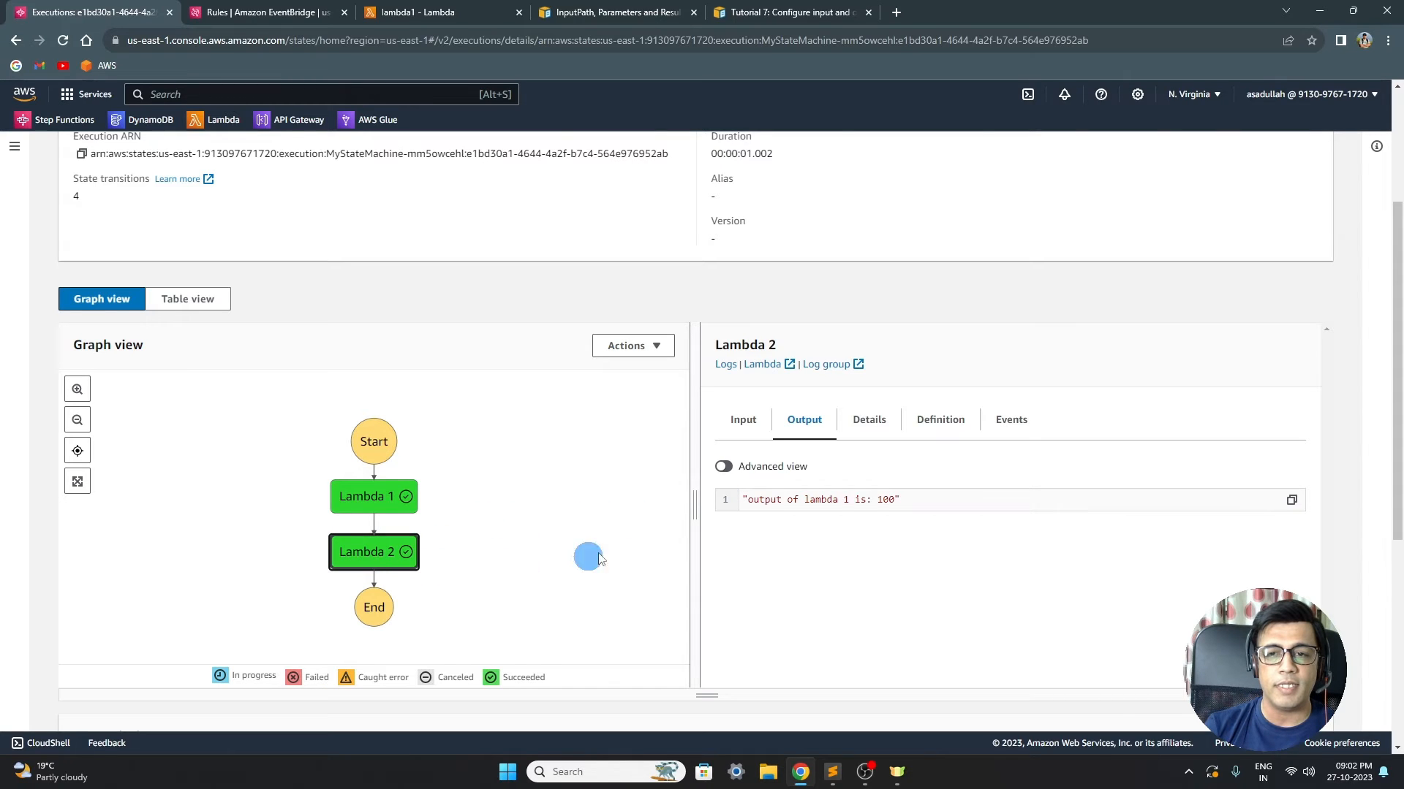
{"action": "left_click", "coordinate": [742, 424]}
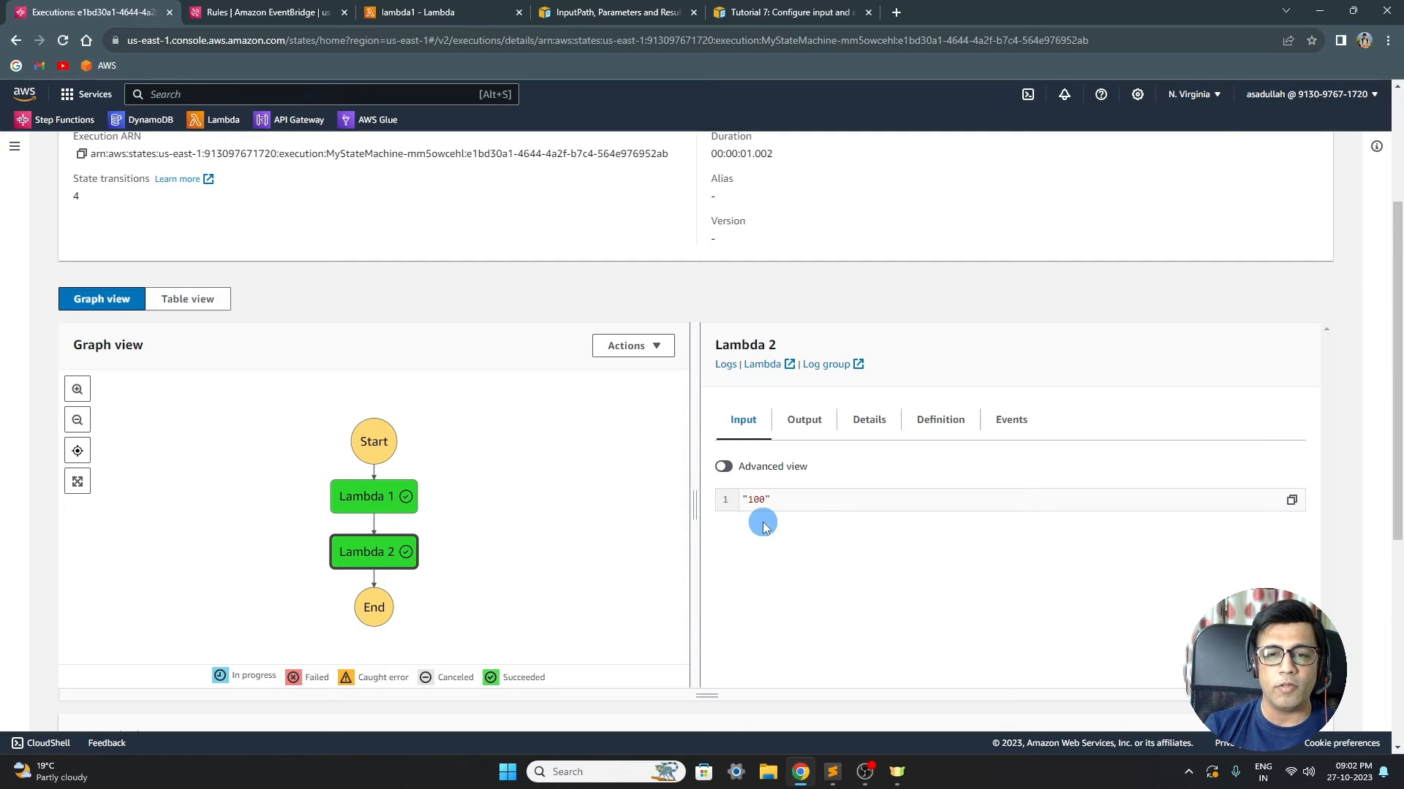
{"action": "left_click", "coordinate": [804, 423]}
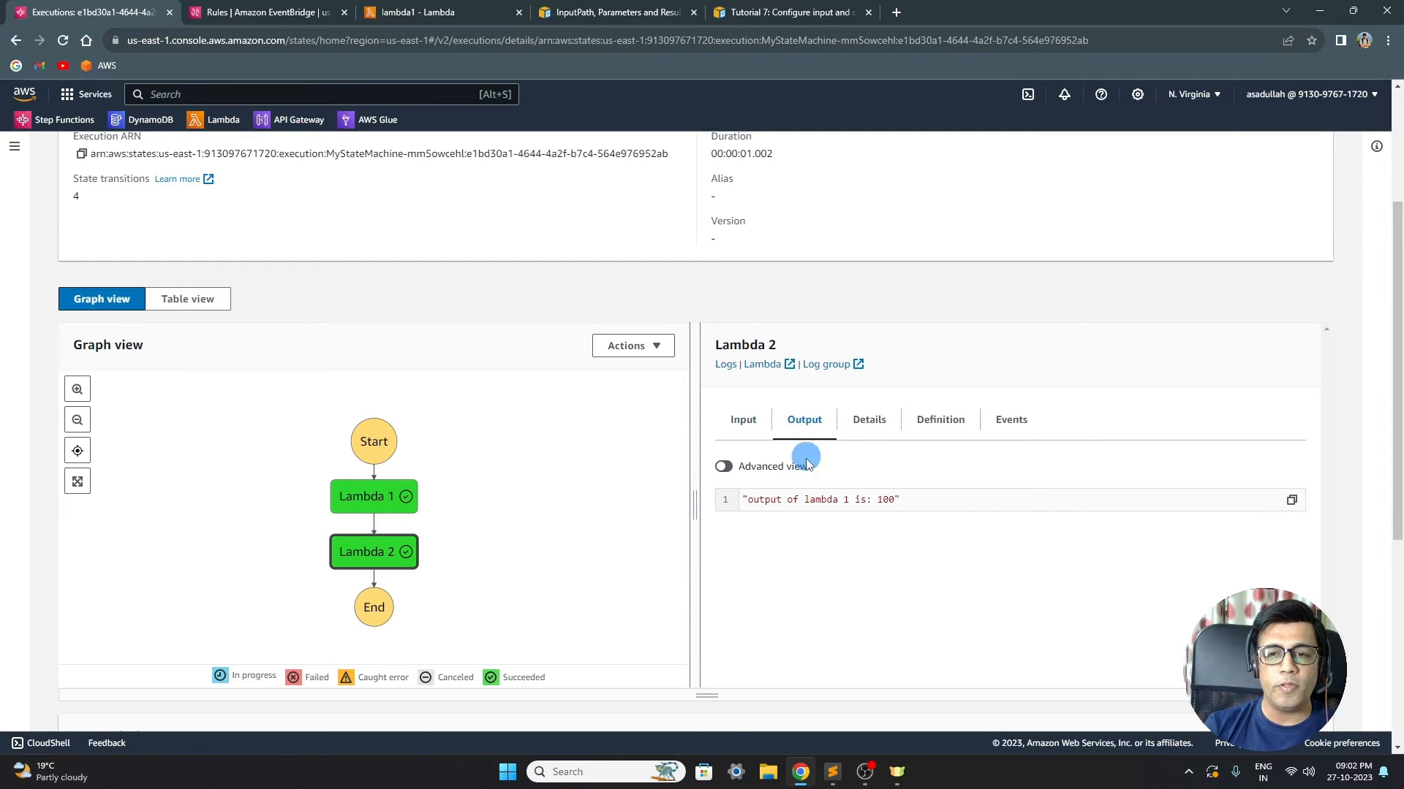
{"action": "left_click_drag", "start_coordinate": [916, 501], "coordinate": [738, 499]}
- Switch to the Lambda console, go back to the functions list and open the lambda2 function
{"action": "left_click", "coordinate": [424, 12]}
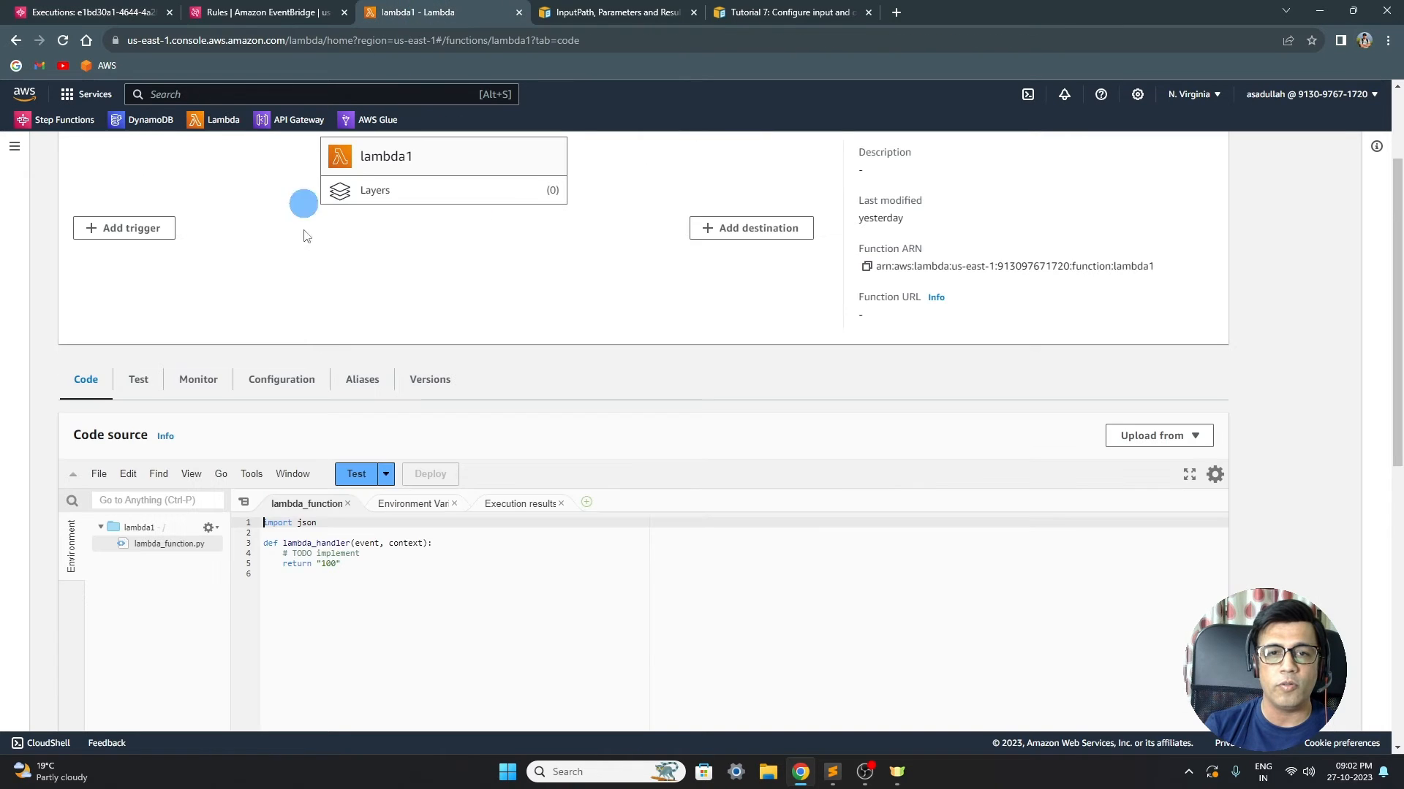
{"action": "left_click", "coordinate": [24, 44]}
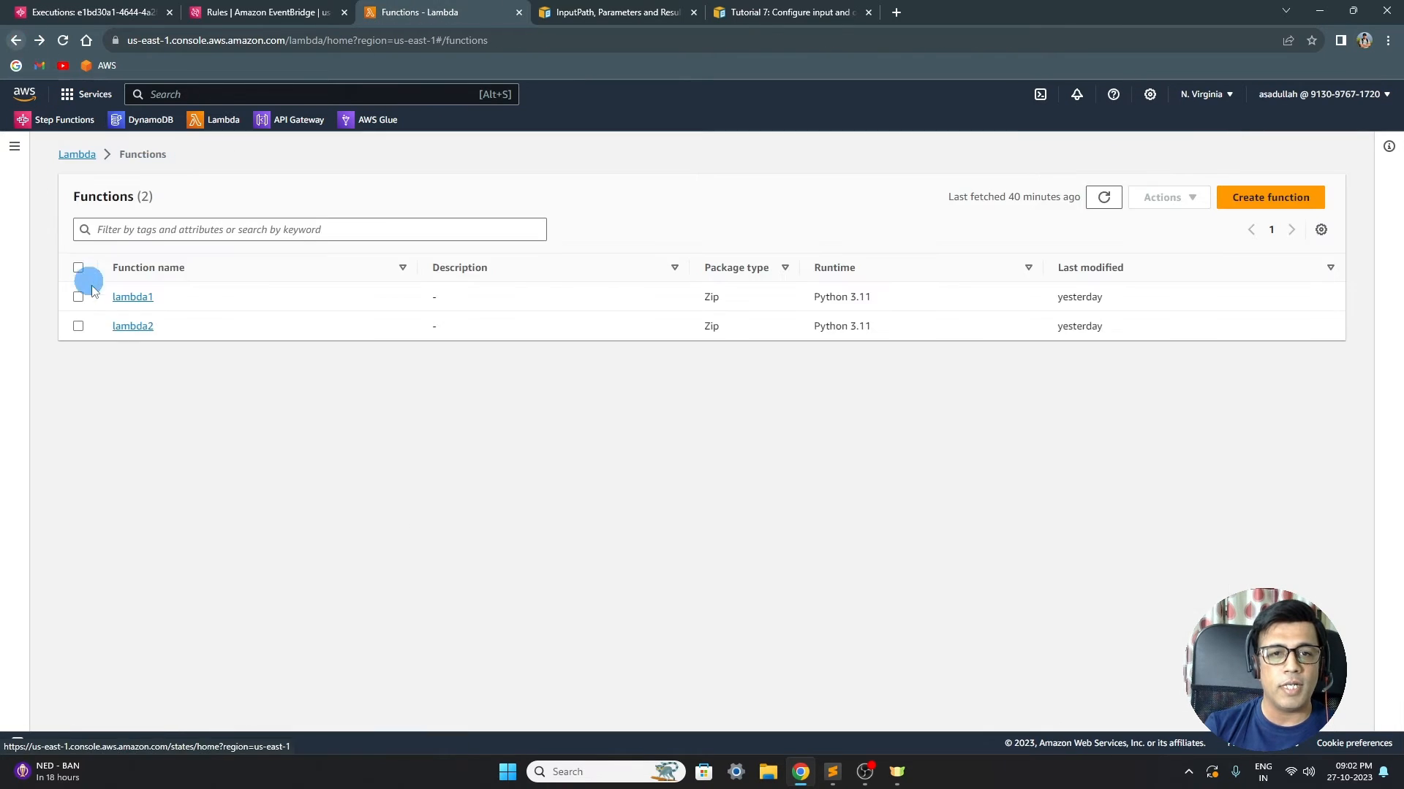
{"action": "left_click", "coordinate": [126, 327]}
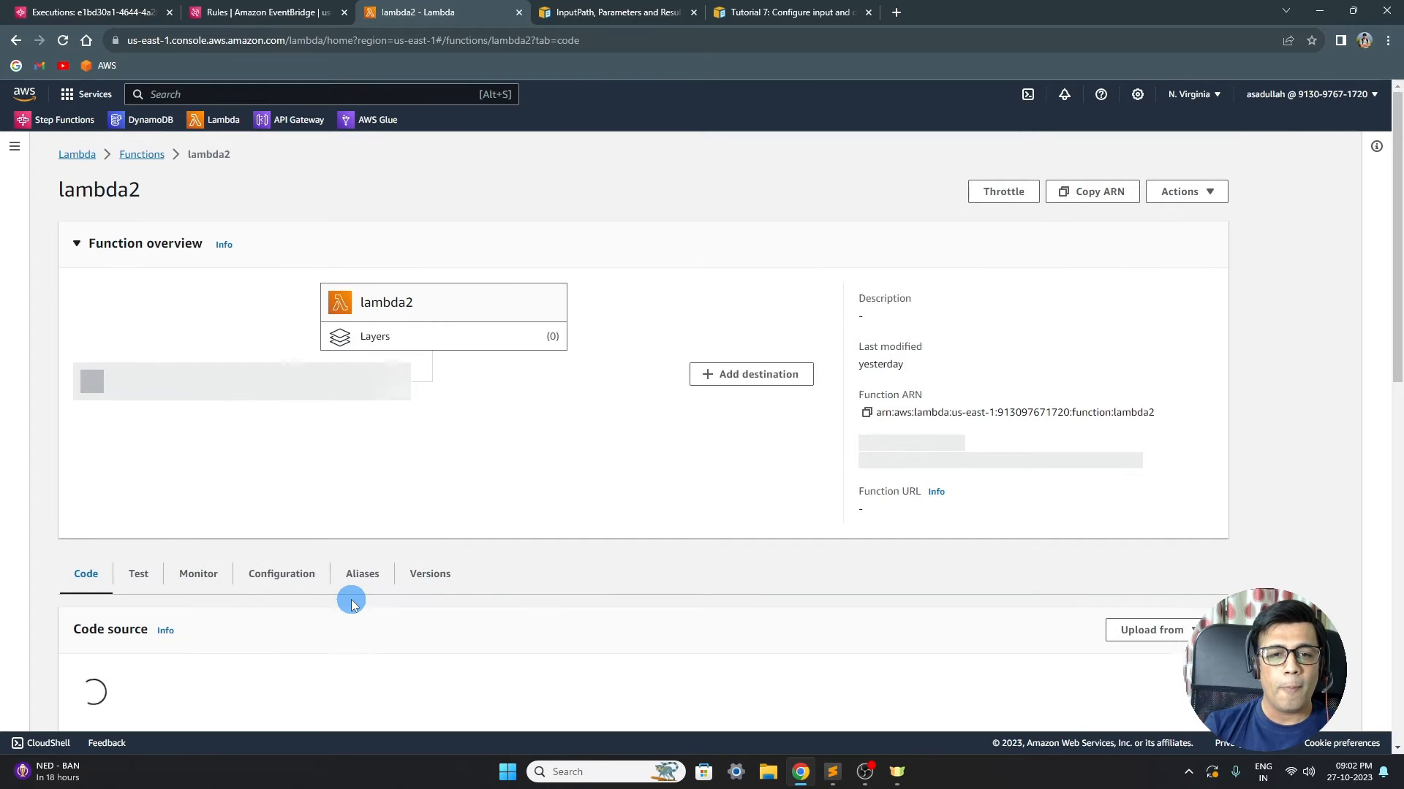
- Review lambda2's handler code and highlight the event placeholder in its return statement
{"action": "scroll", "coordinate": [351, 605], "scroll_direction": "down", "scroll_amount": 5}
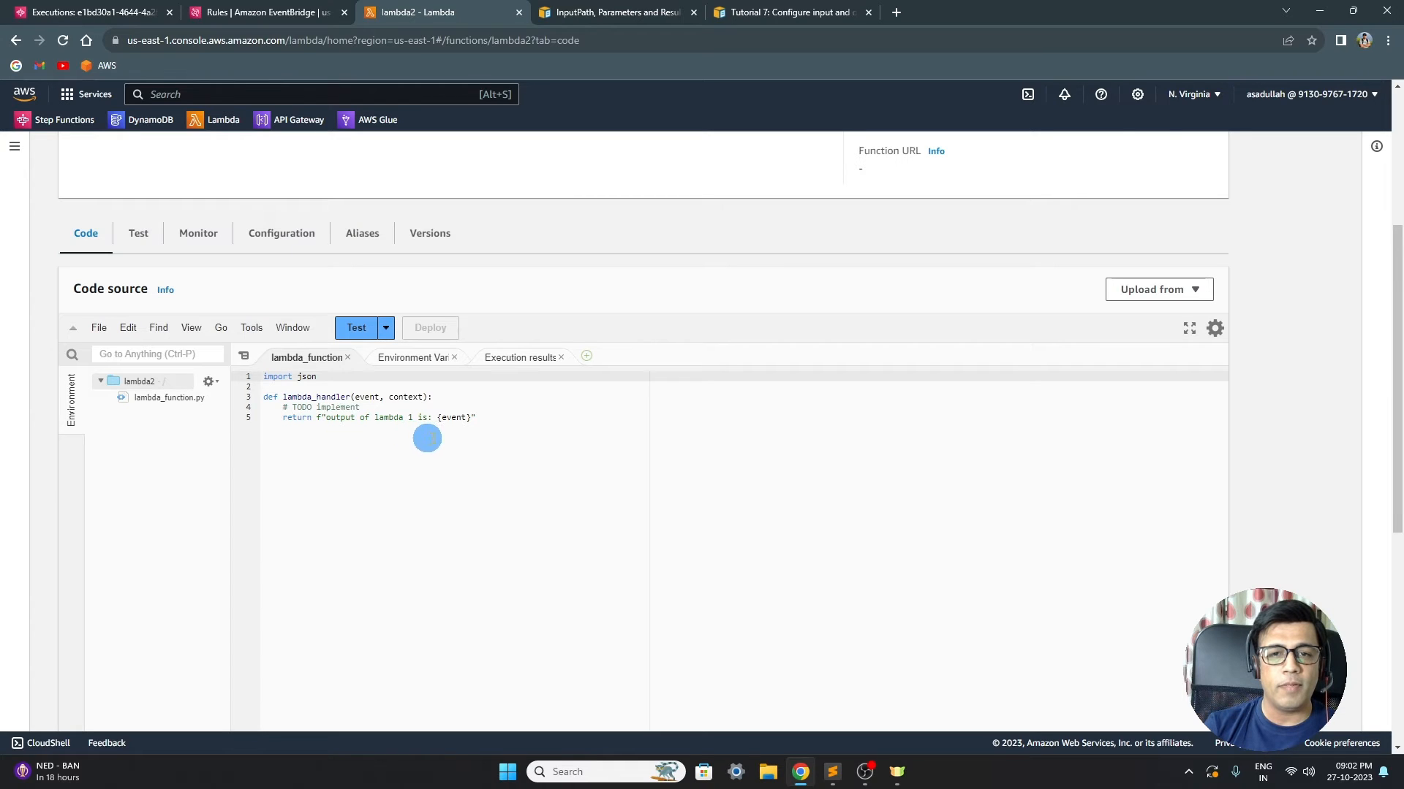
{"action": "left_click", "coordinate": [476, 418]}
{"action": "left_click_drag", "start_coordinate": [476, 418], "coordinate": [437, 420]}
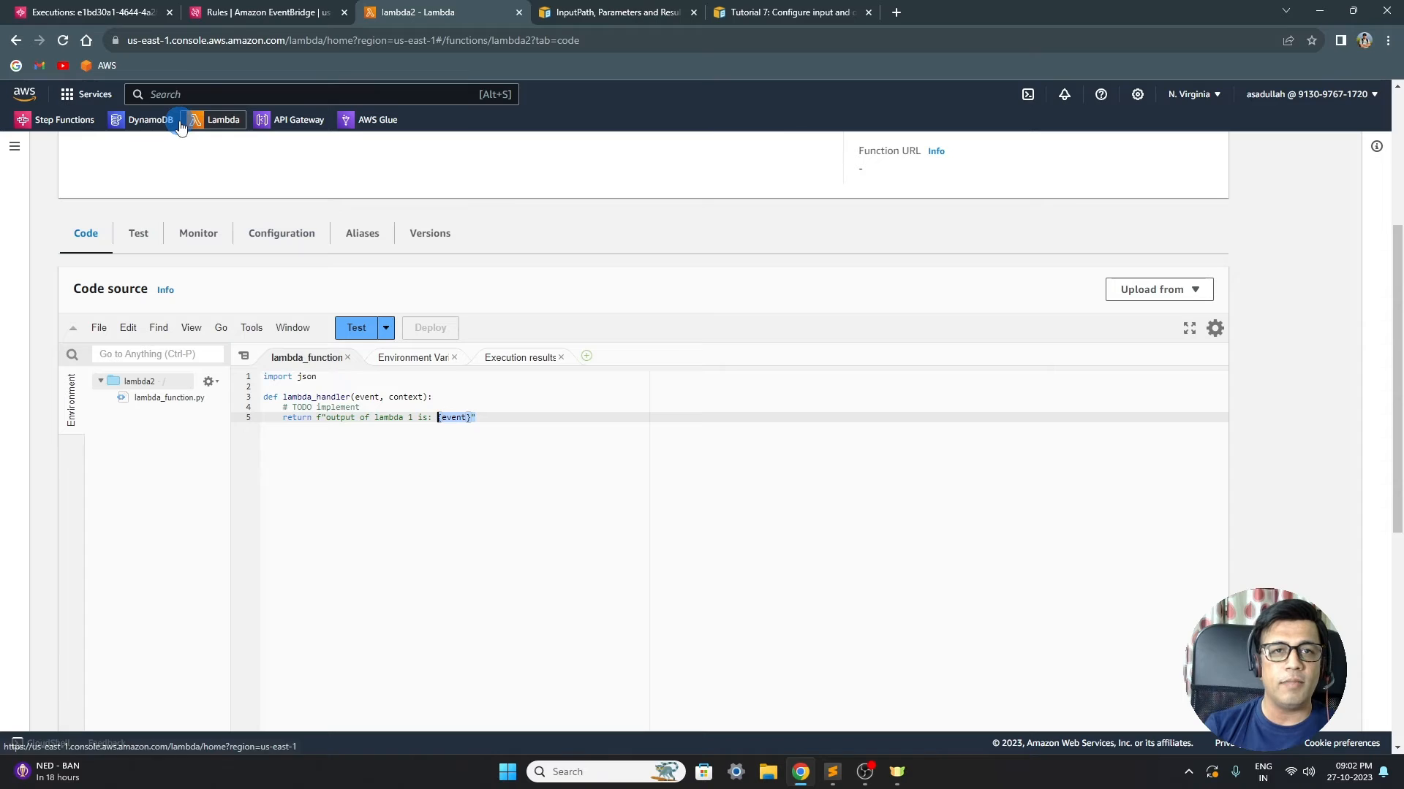
- Return to the Step Functions execution and highlight the Lambda 2 step's output text
{"action": "left_click", "coordinate": [117, 19]}
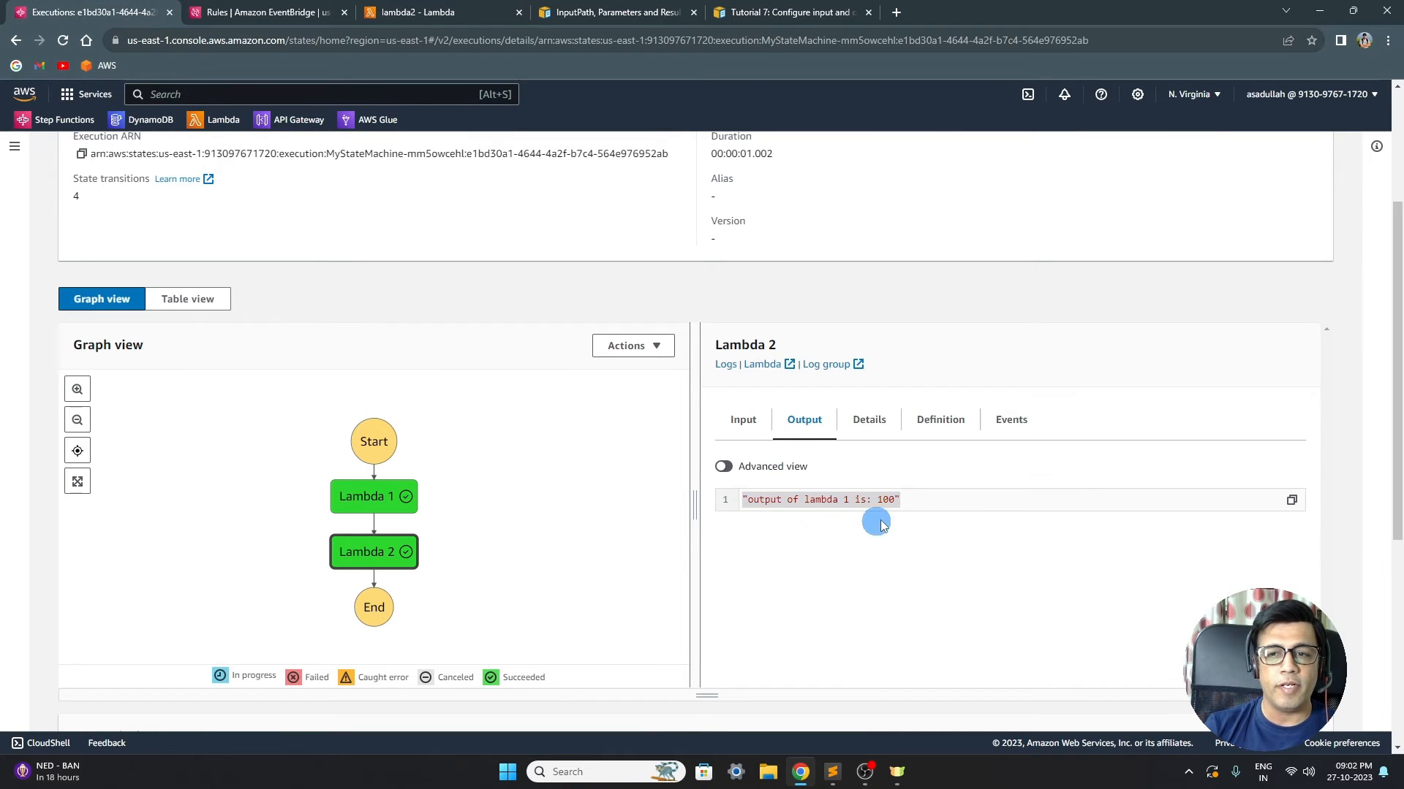
{"action": "left_click", "coordinate": [904, 503]}
{"action": "left_click_drag", "start_coordinate": [902, 500], "coordinate": [737, 500]}
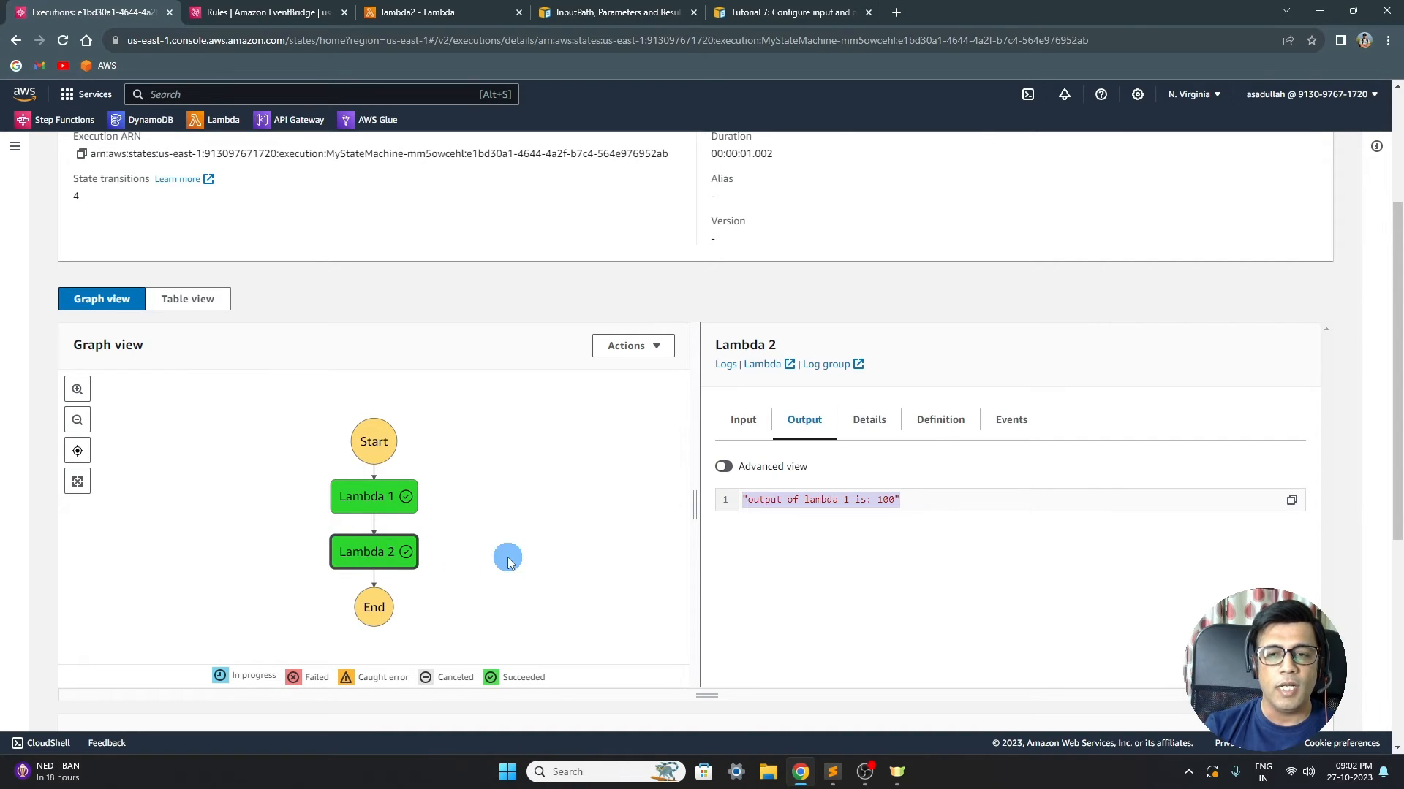
- Open MyStateMachine-mm5owcehl for editing, examine Lambda 2's OutputPath filter and return to the state machine's details
{"action": "scroll", "coordinate": [409, 395], "scroll_direction": "up", "scroll_amount": 3}
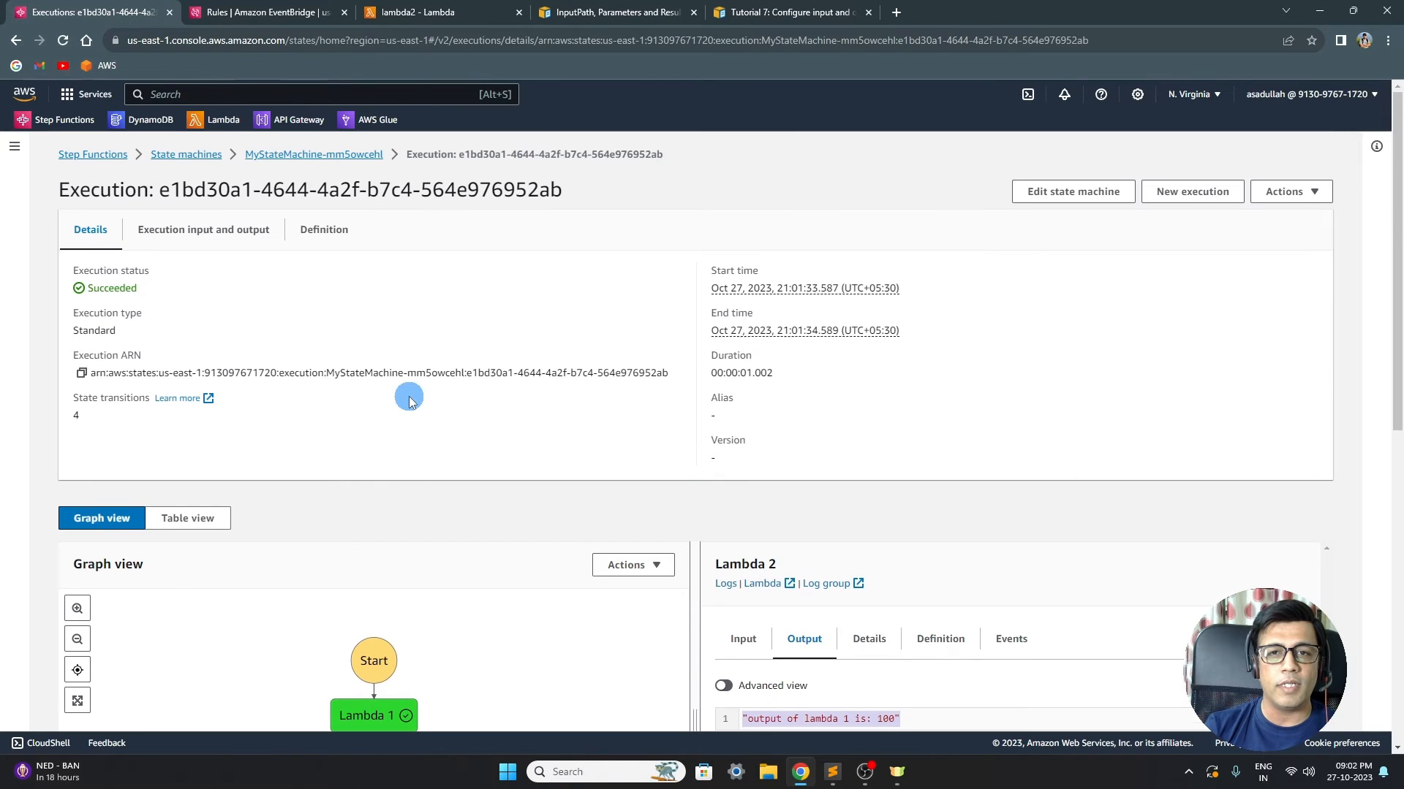
{"action": "left_click", "coordinate": [285, 160]}
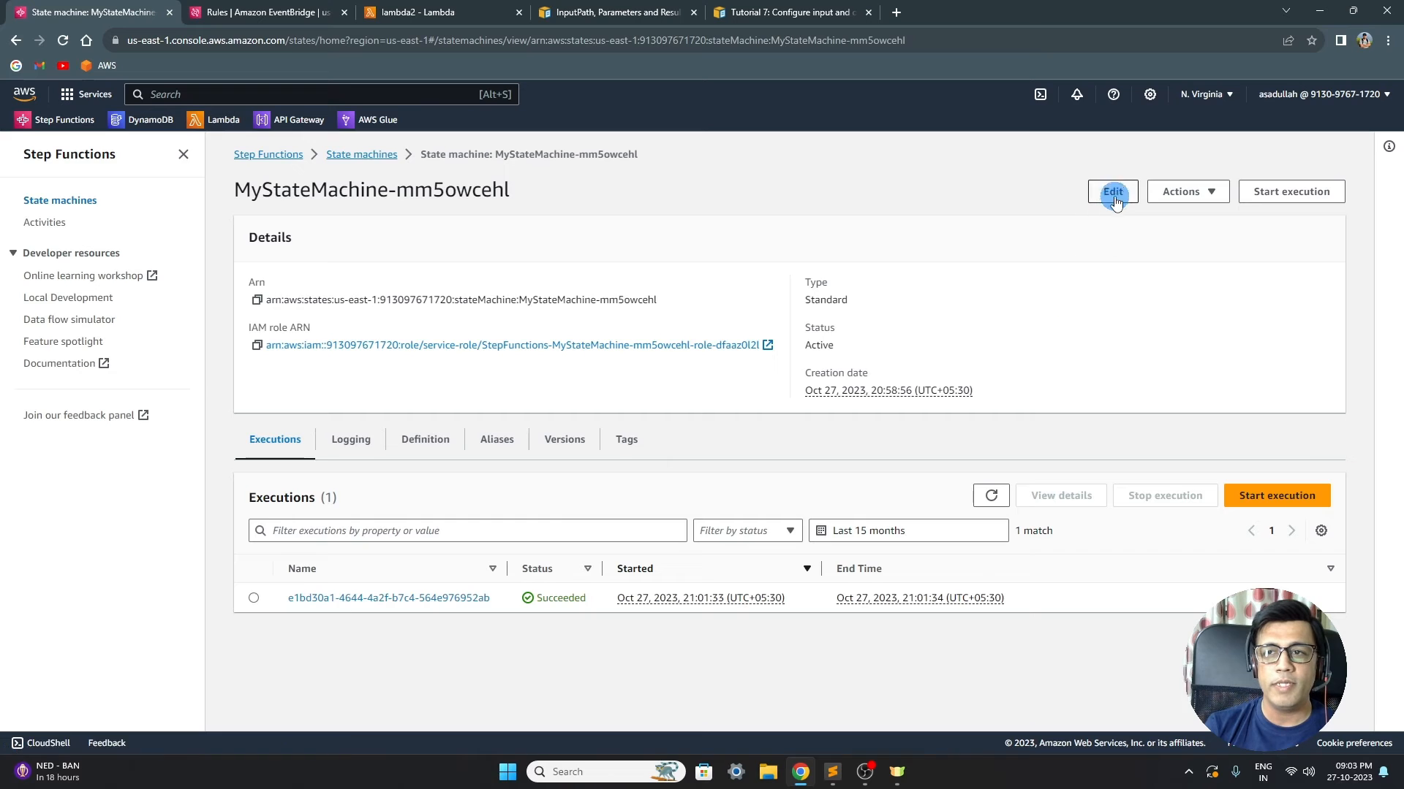
{"action": "left_click", "coordinate": [1109, 194]}
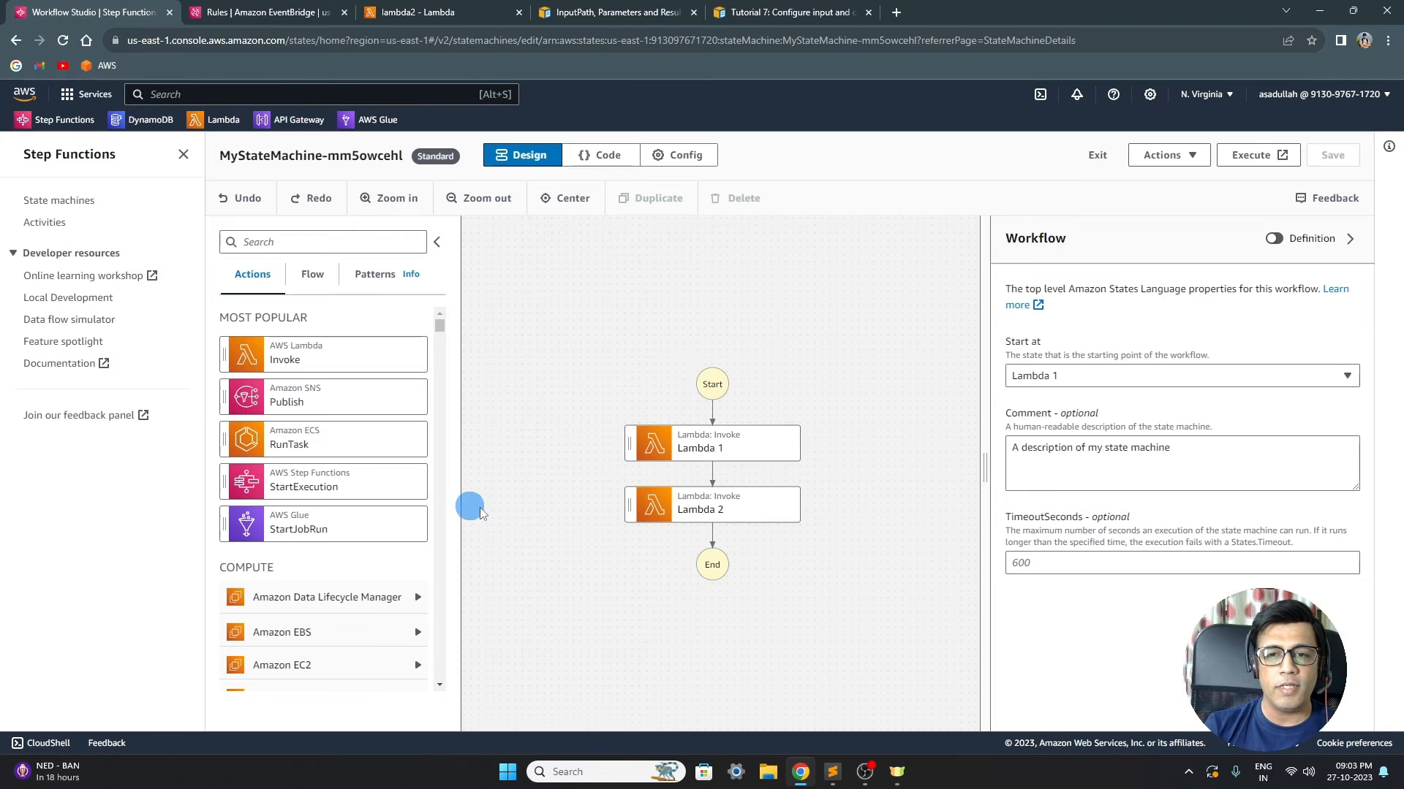
{"action": "left_click", "coordinate": [753, 508]}
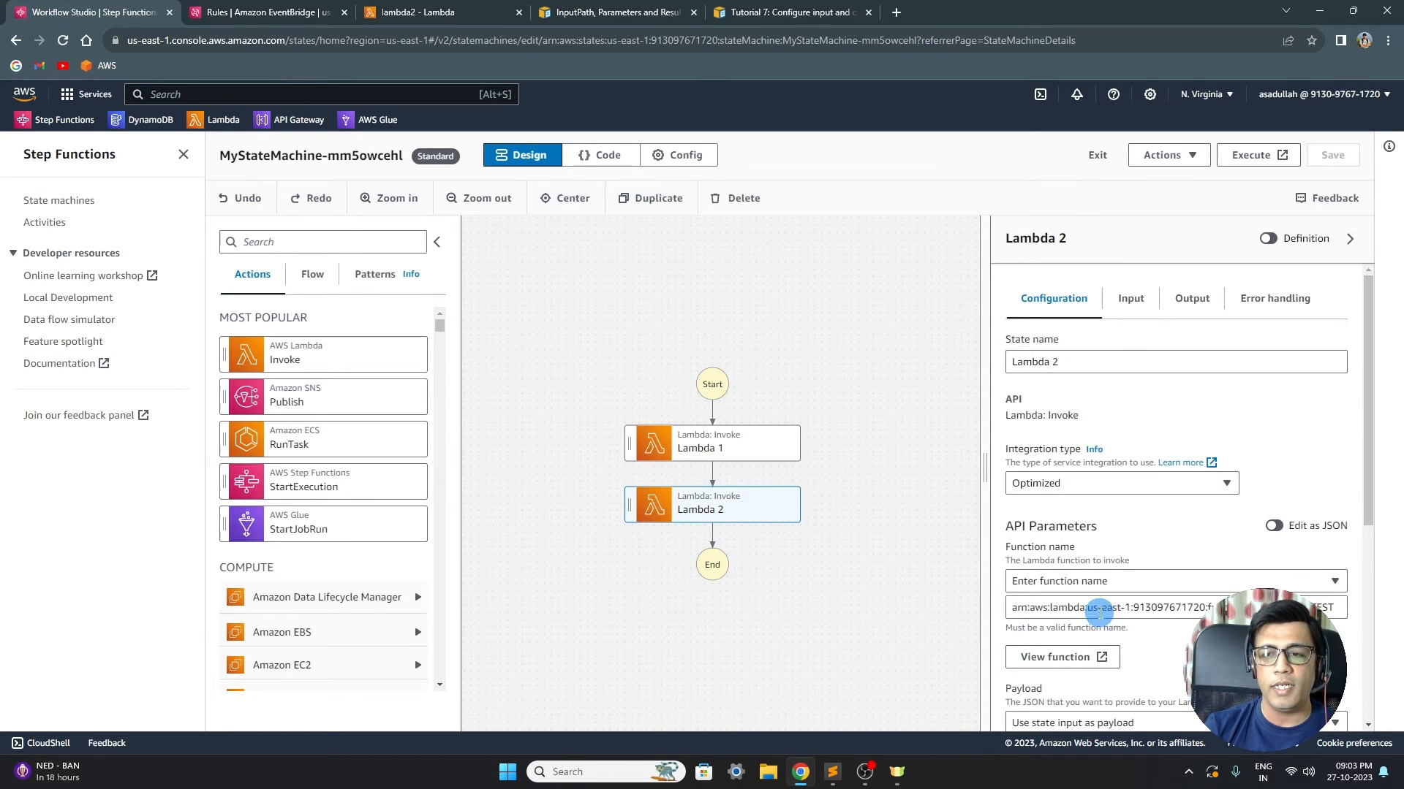
{"action": "scroll", "coordinate": [1103, 607], "scroll_direction": "down", "scroll_amount": 1}
{"action": "scroll", "coordinate": [1138, 366], "scroll_direction": "up", "scroll_amount": 1}
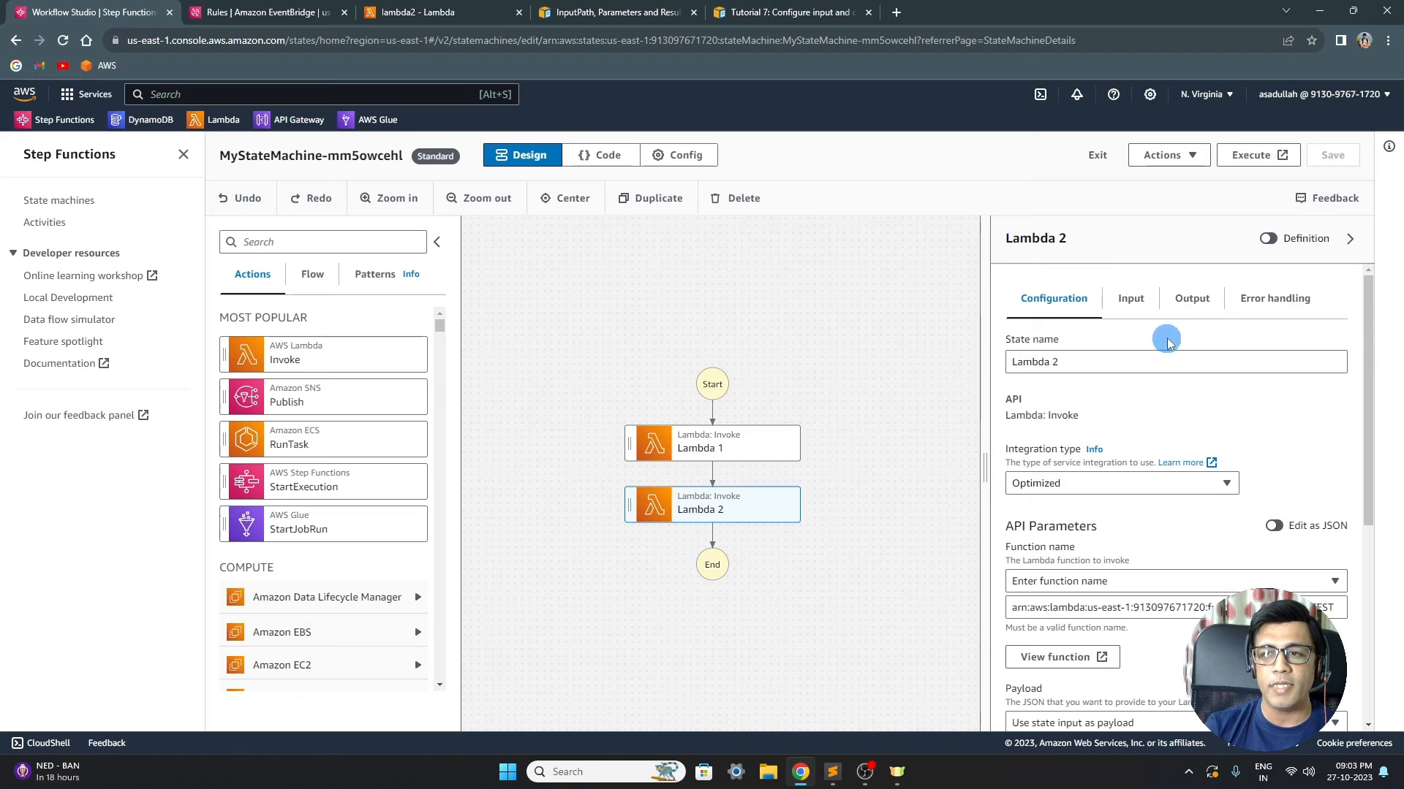
{"action": "left_click", "coordinate": [1190, 300]}
{"action": "scroll", "coordinate": [1155, 543], "scroll_direction": "down", "scroll_amount": 1}
{"action": "left_click_drag", "start_coordinate": [1073, 676], "coordinate": [1008, 678]}
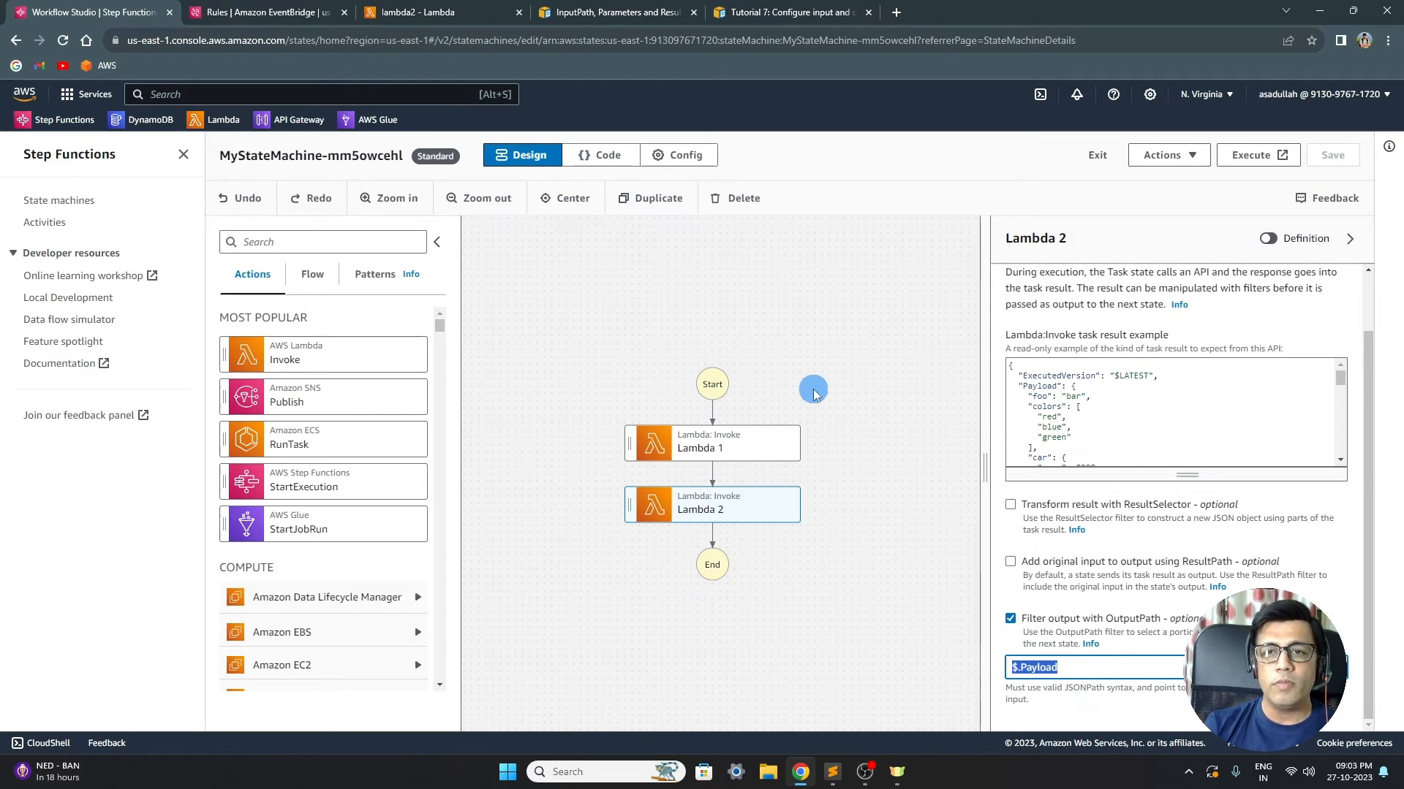
{"action": "scroll", "coordinate": [783, 420], "scroll_direction": "up", "scroll_amount": 5}
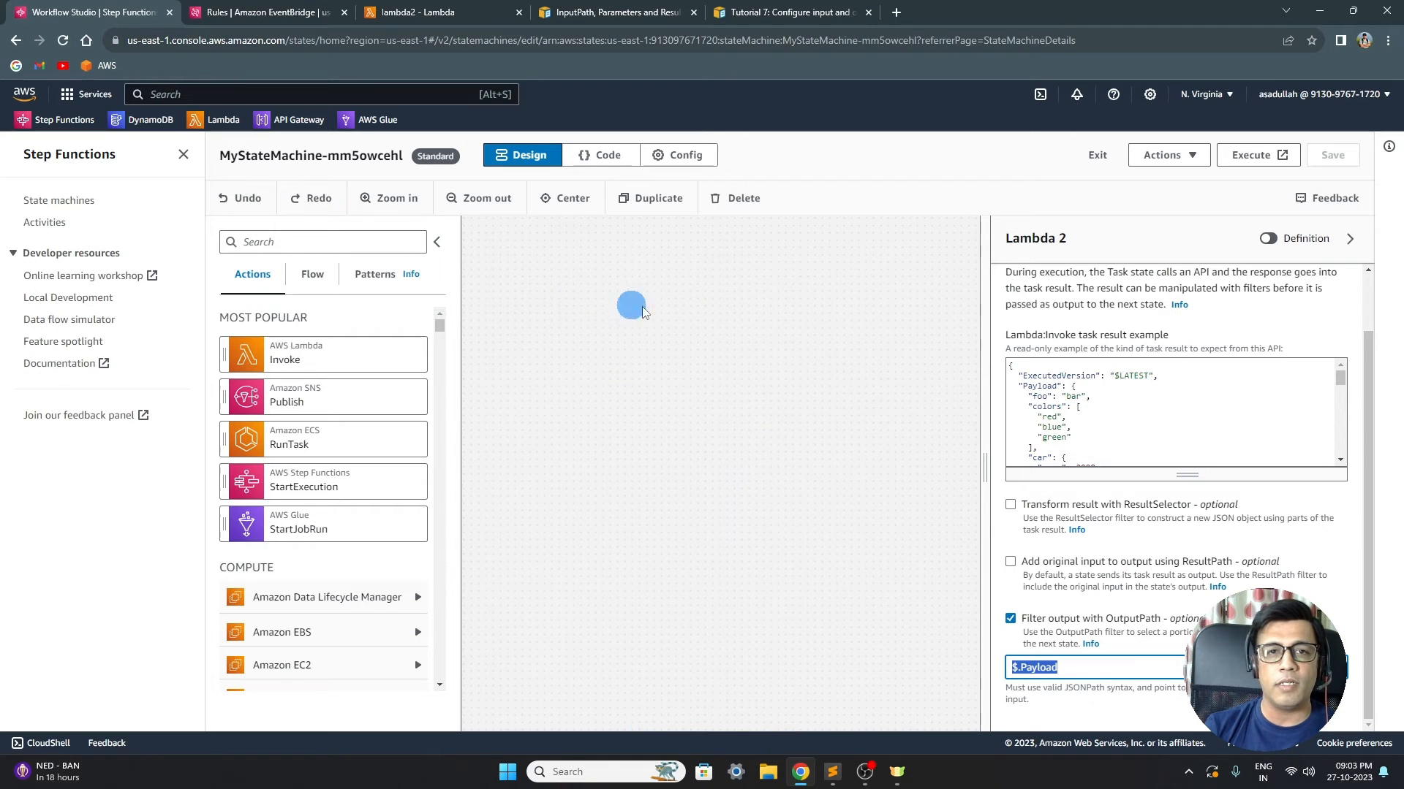
{"action": "left_click", "coordinate": [14, 42]}
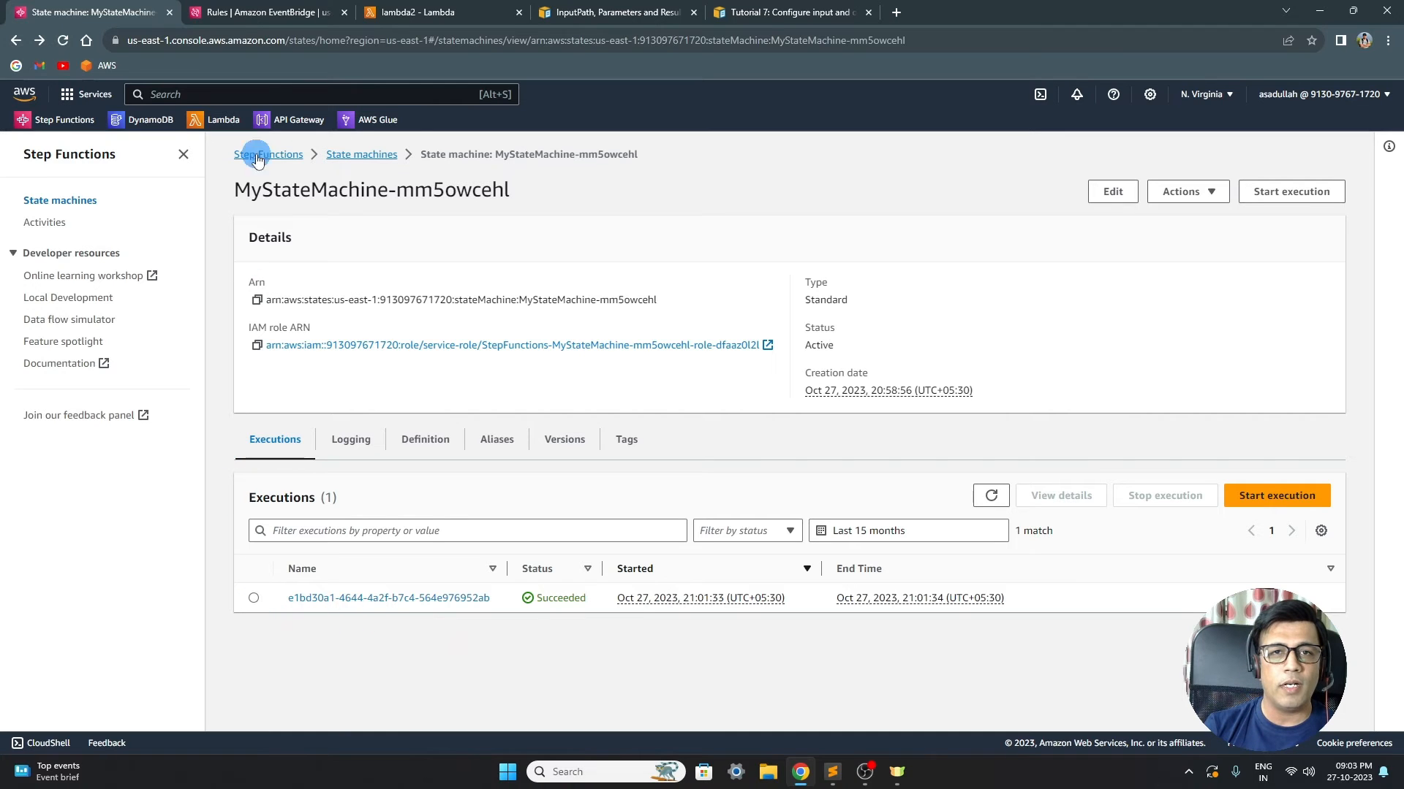
- Check the EventBridge rules page, return to the state machine and reopen its execution to examine the graph
{"action": "left_click", "coordinate": [242, 17]}
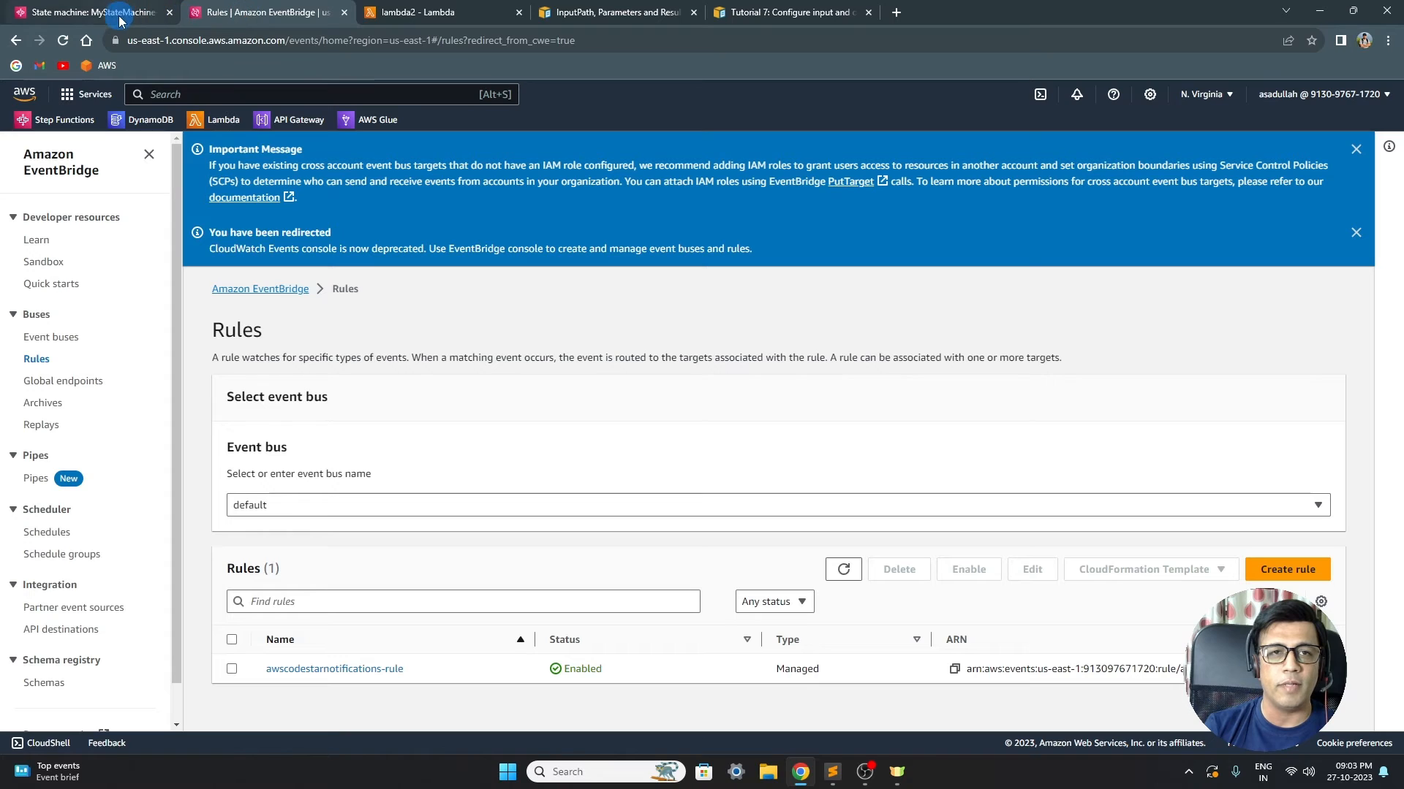
{"action": "left_click", "coordinate": [86, 20]}
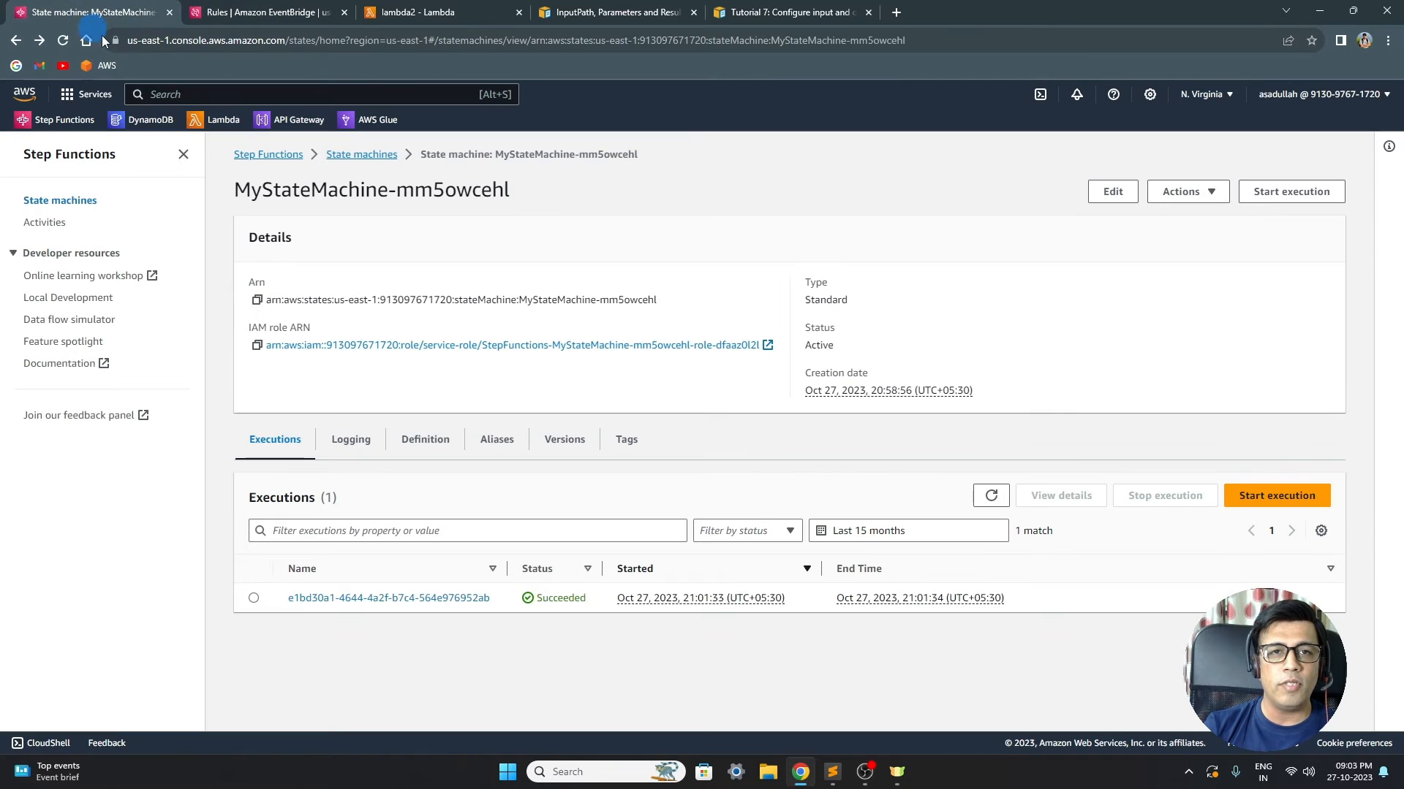
{"action": "left_click", "coordinate": [249, 16]}
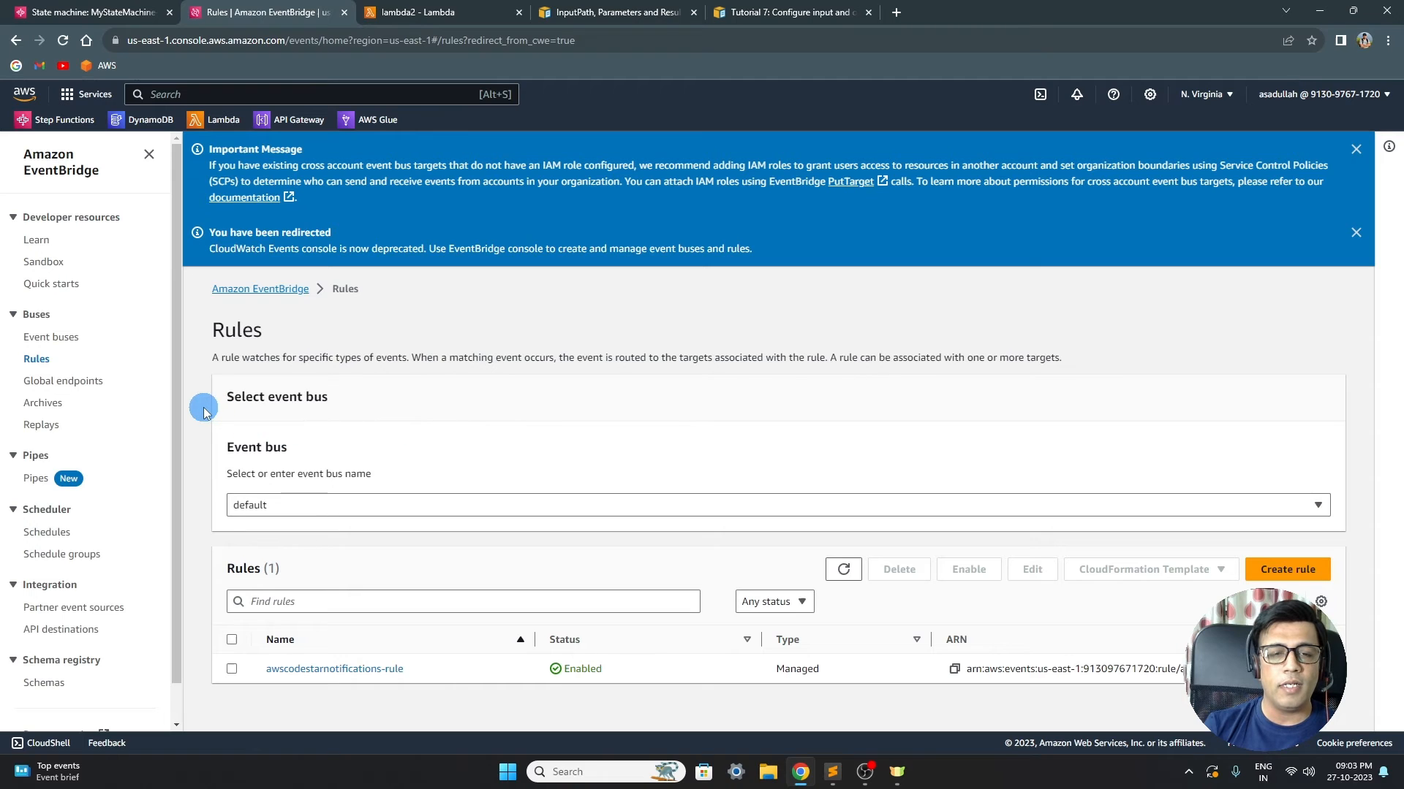
{"action": "left_click", "coordinate": [99, 13]}
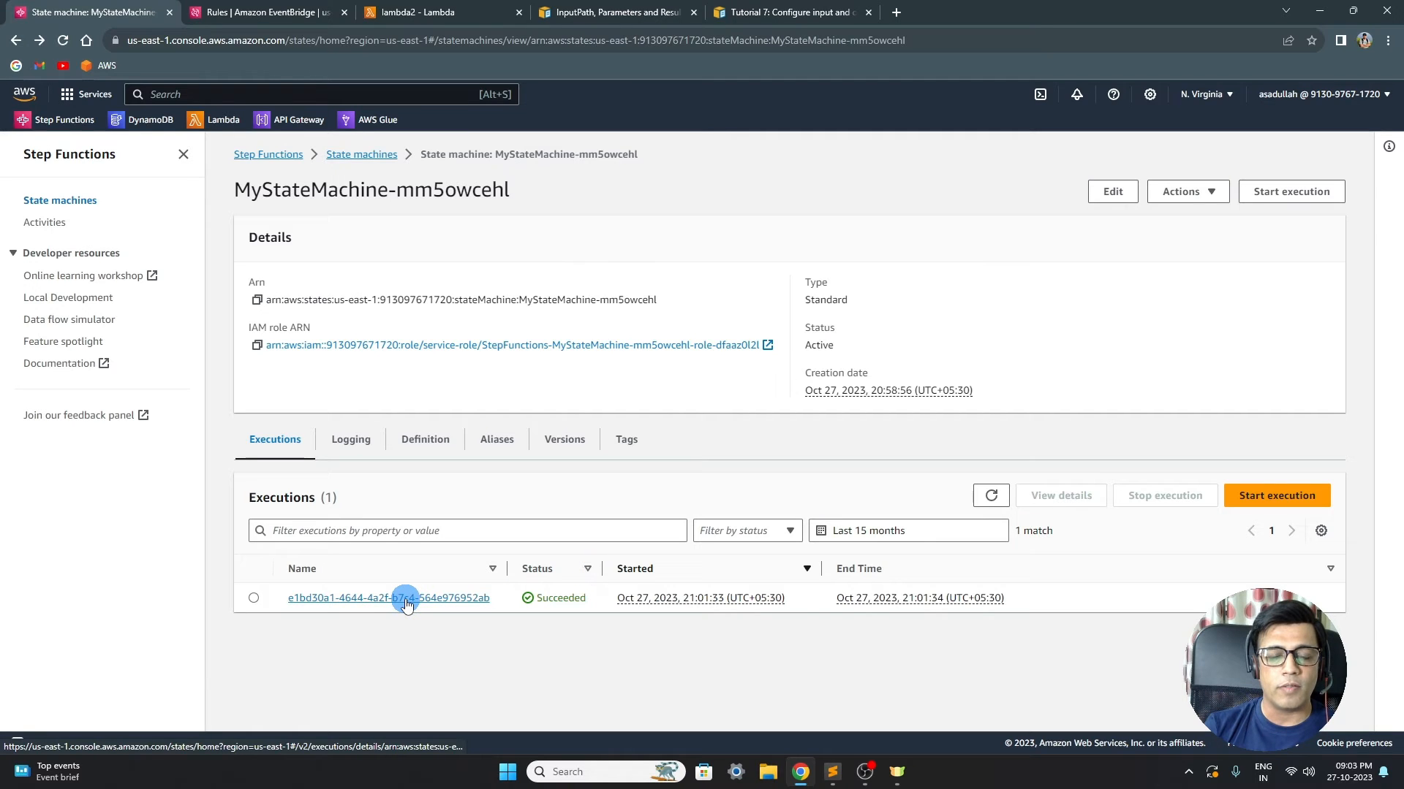
{"action": "left_click", "coordinate": [343, 598]}
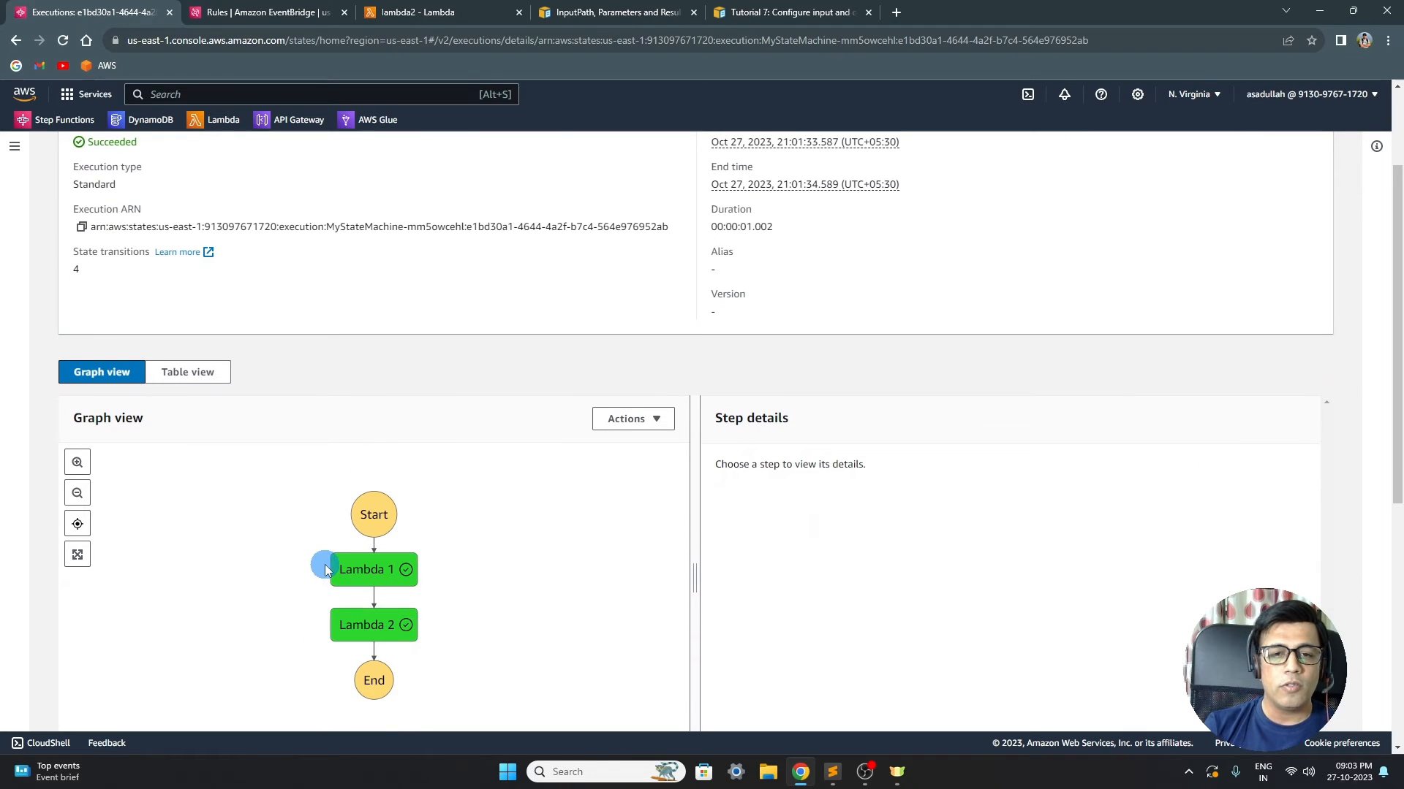
{"action": "scroll", "coordinate": [323, 564], "scroll_direction": "down", "scroll_amount": 2}
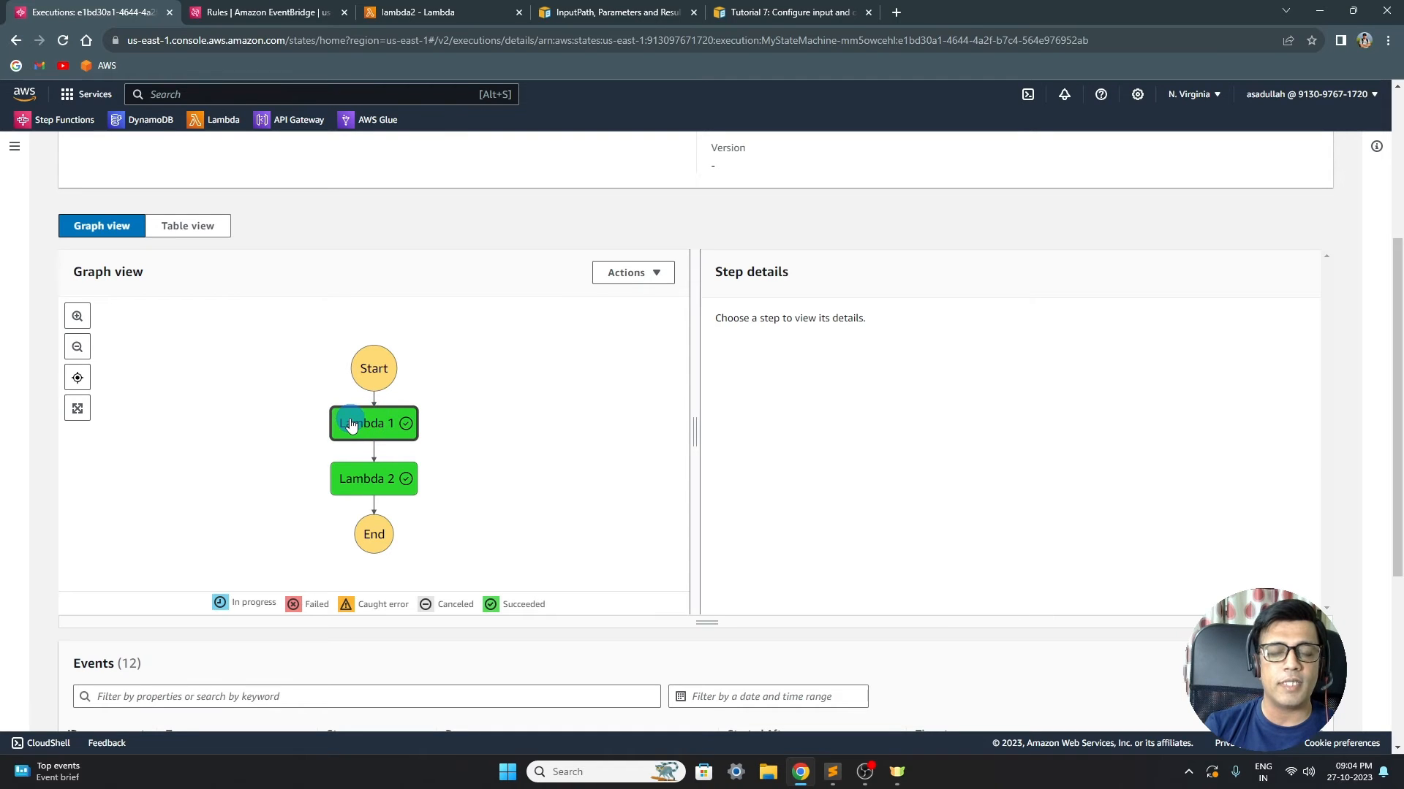
- Switch to the EventBridge rules page and dismiss its two information notices
{"action": "left_click", "coordinate": [268, 16]}
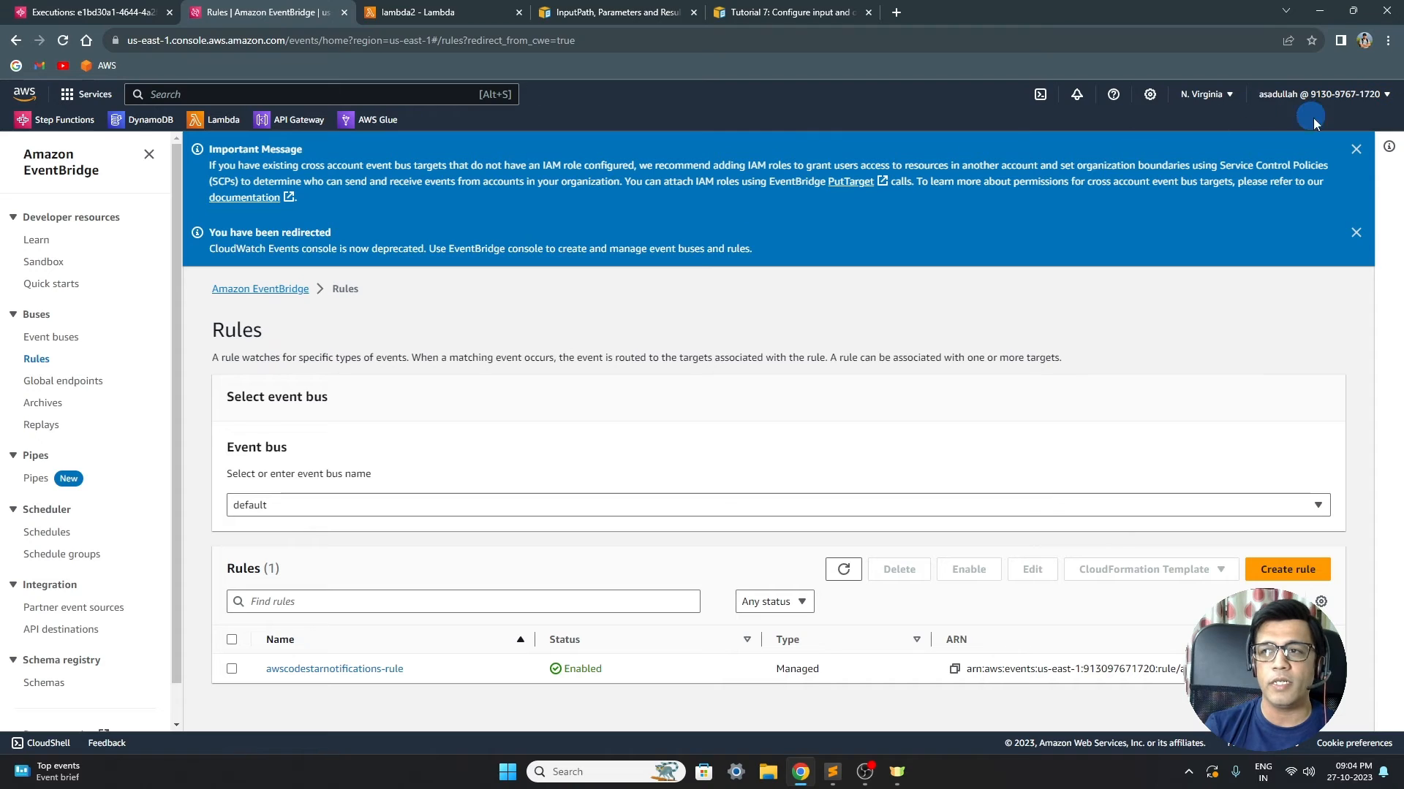
{"action": "left_click", "coordinate": [1357, 149]}
{"action": "left_click", "coordinate": [1357, 150]}
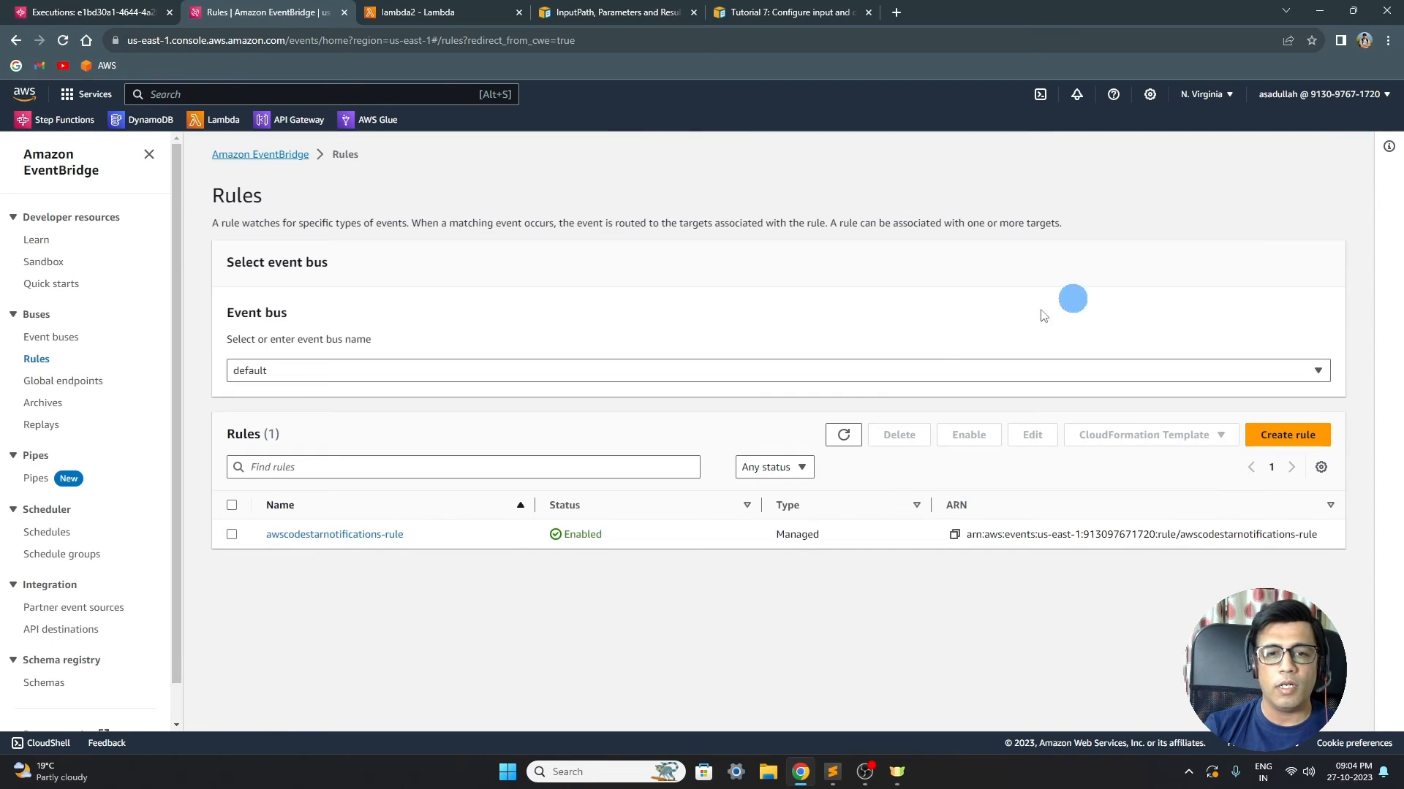
- Start a new rule named test-rule on the default event bus with the Schedule type and continue to its schedule definition
{"action": "left_click", "coordinate": [1285, 433]}
{"action": "left_click", "coordinate": [334, 314]}
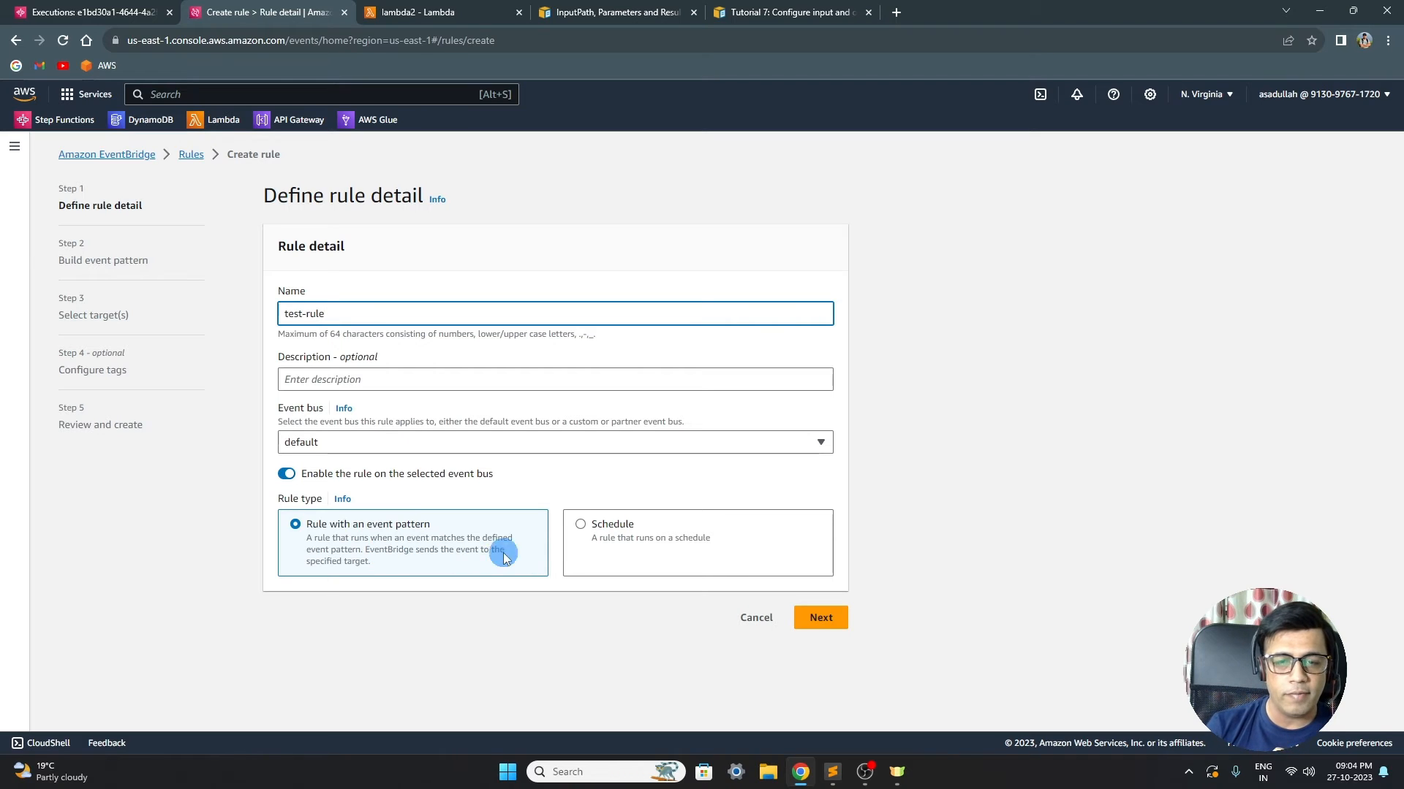
{"action": "left_click", "coordinate": [675, 565]}
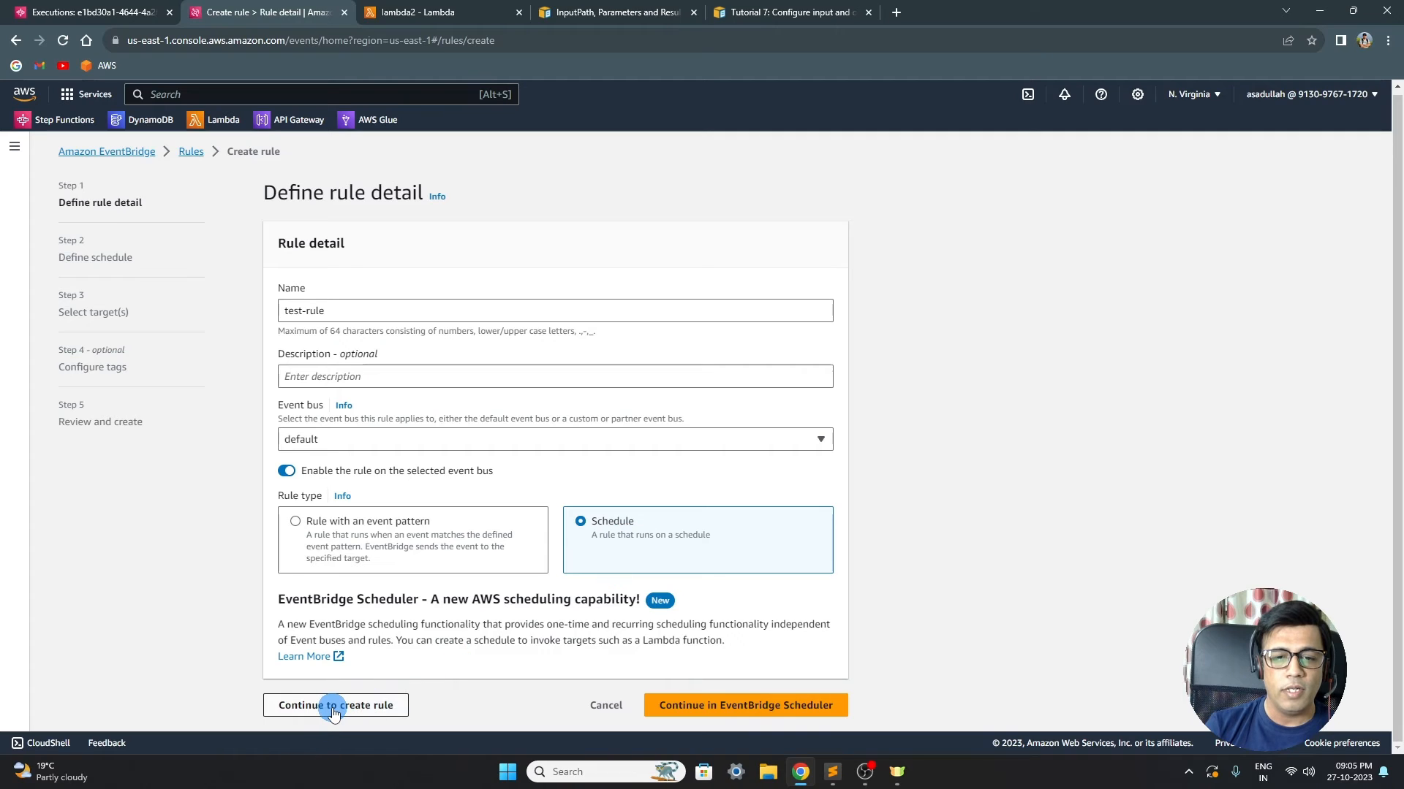
{"action": "left_click", "coordinate": [333, 709]}
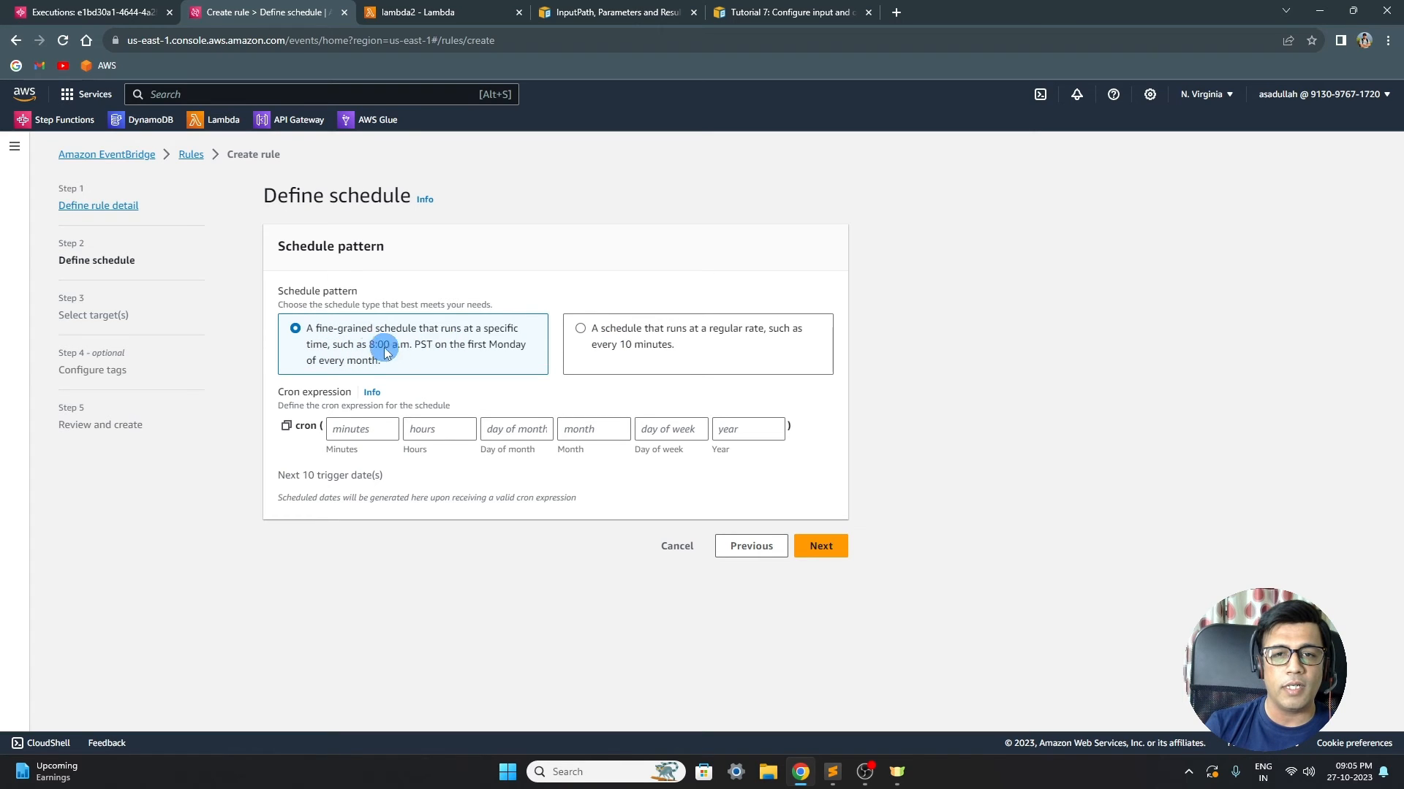
- Set the rule's schedule to a regular rate of 1 minute and continue to target selection
{"action": "left_click", "coordinate": [606, 341]}
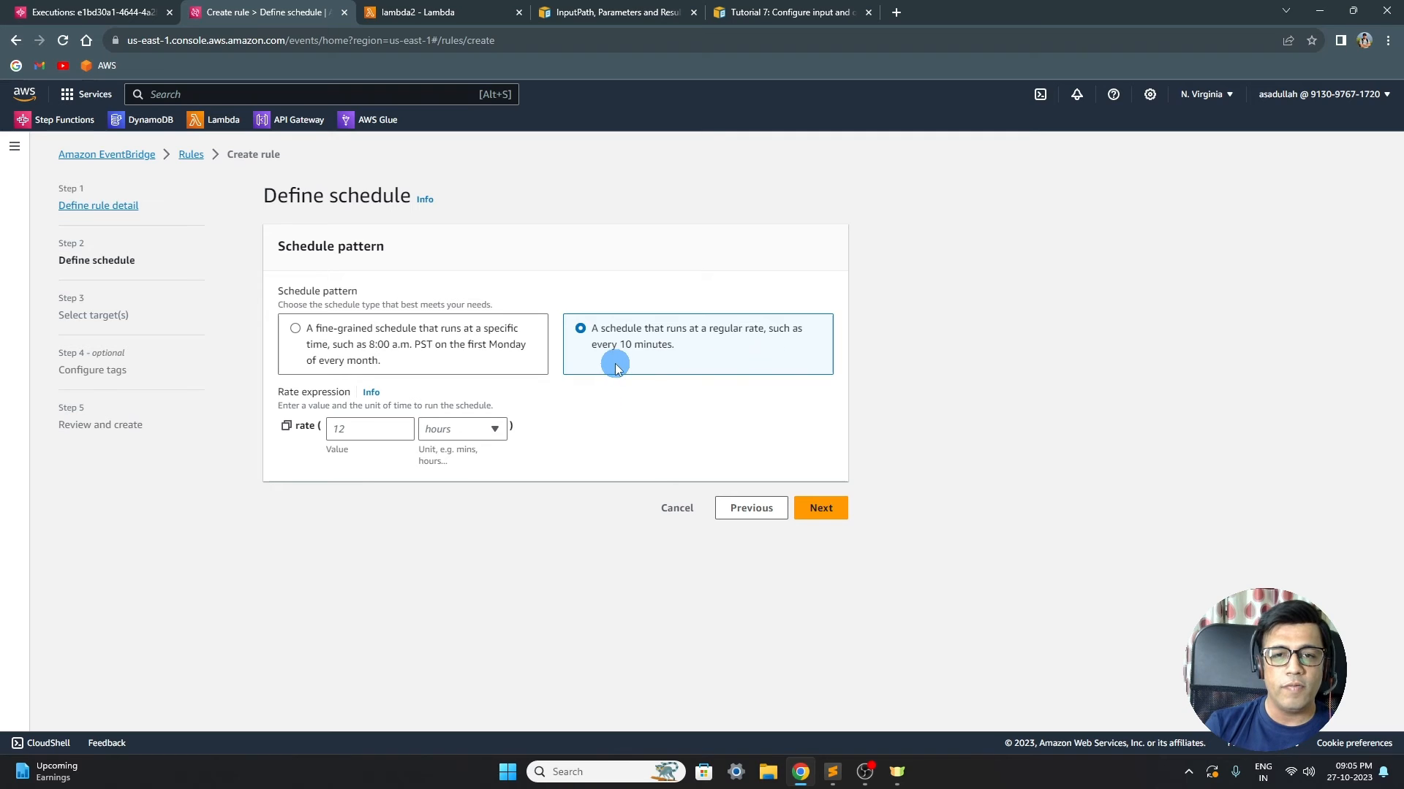
{"action": "left_click", "coordinate": [358, 428]}
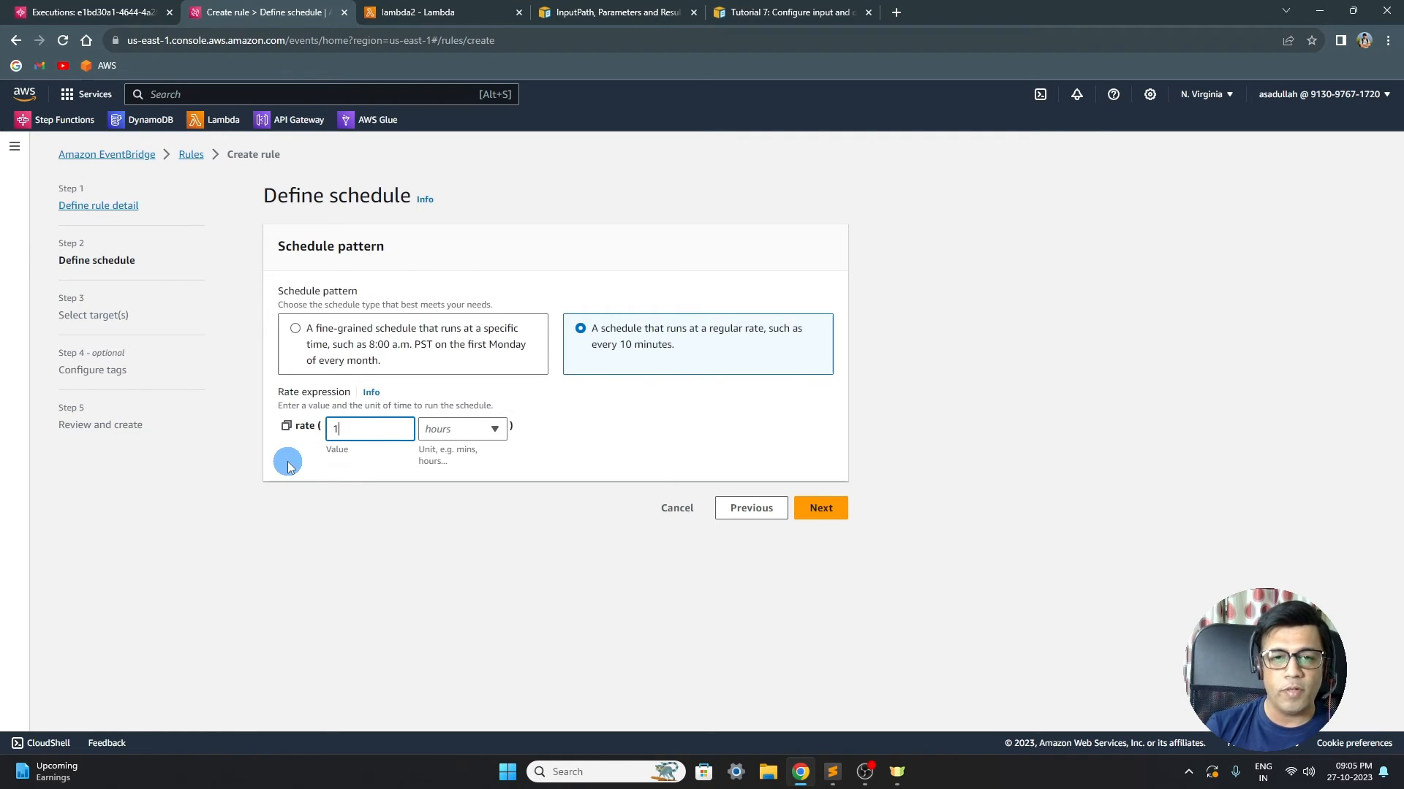
{"action": "left_click", "coordinate": [494, 431]}
{"action": "left_click", "coordinate": [454, 456]}
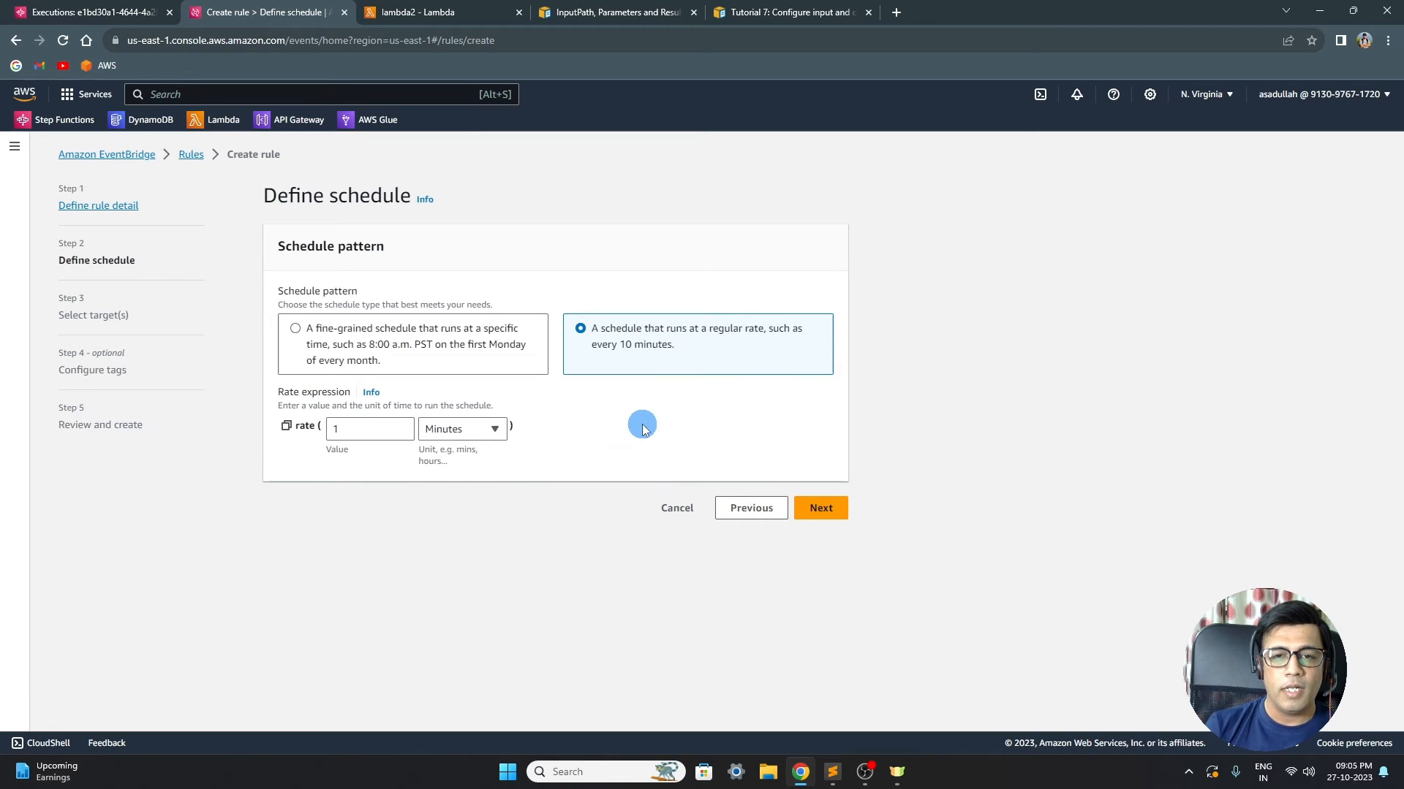
{"action": "left_click", "coordinate": [296, 329]}
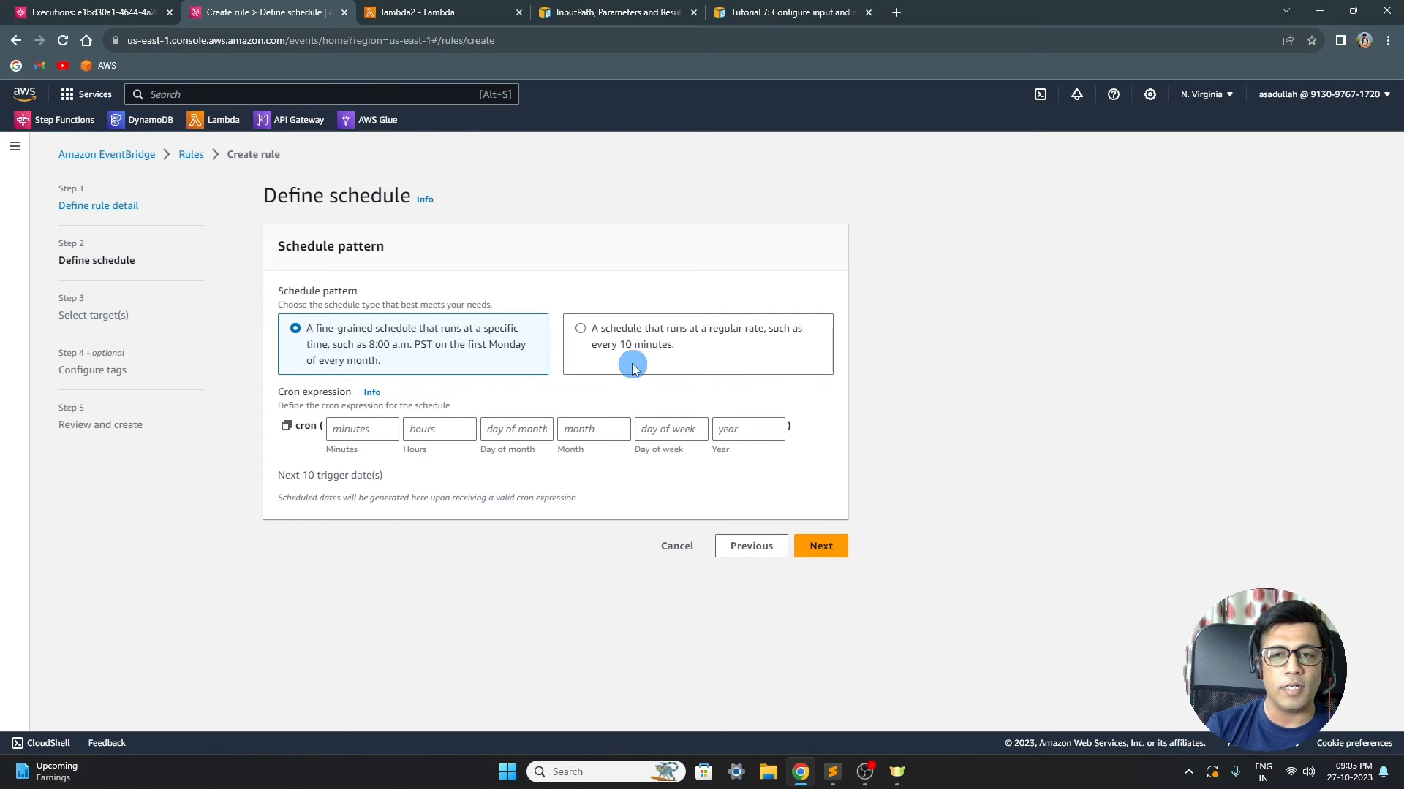
{"action": "left_click", "coordinate": [579, 329]}
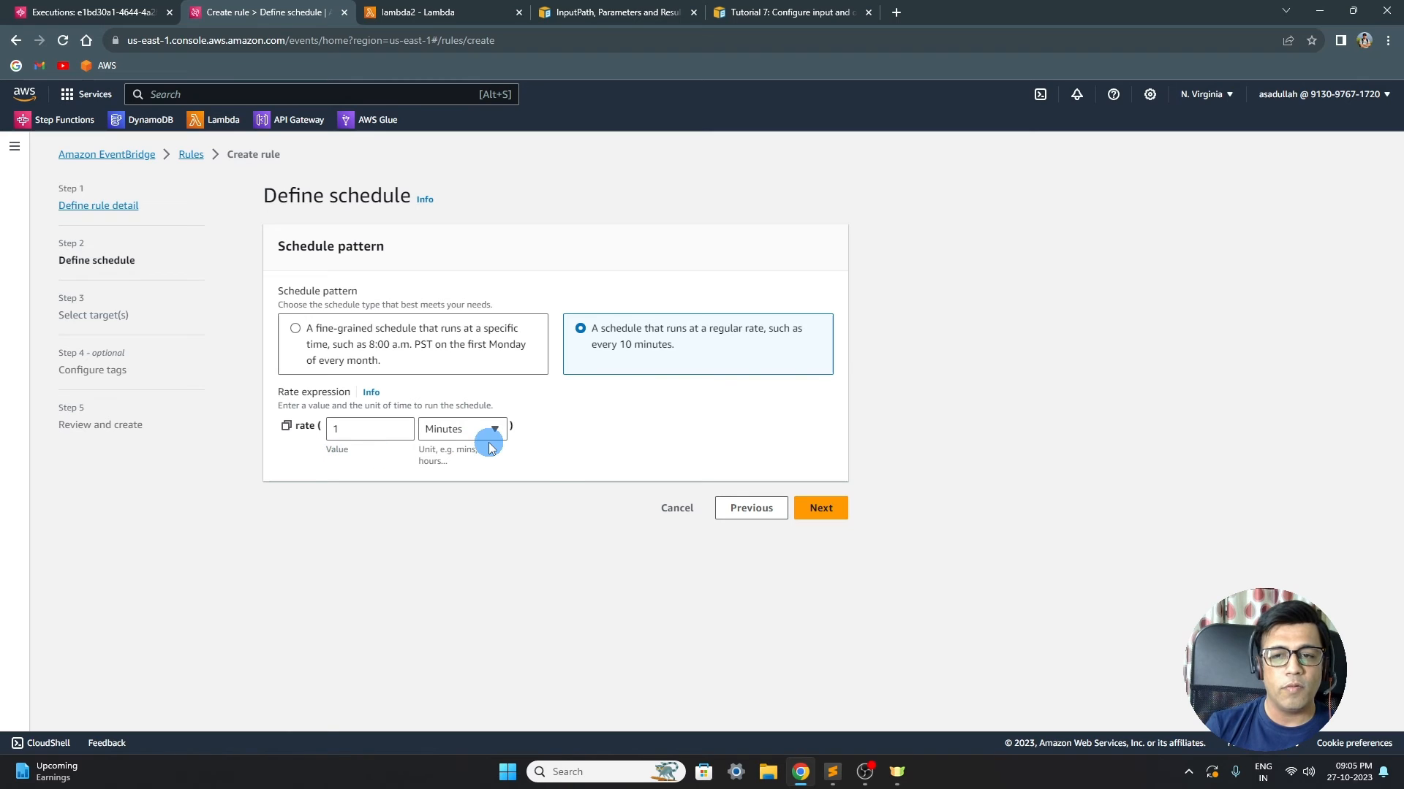
{"action": "left_click", "coordinate": [819, 510]}
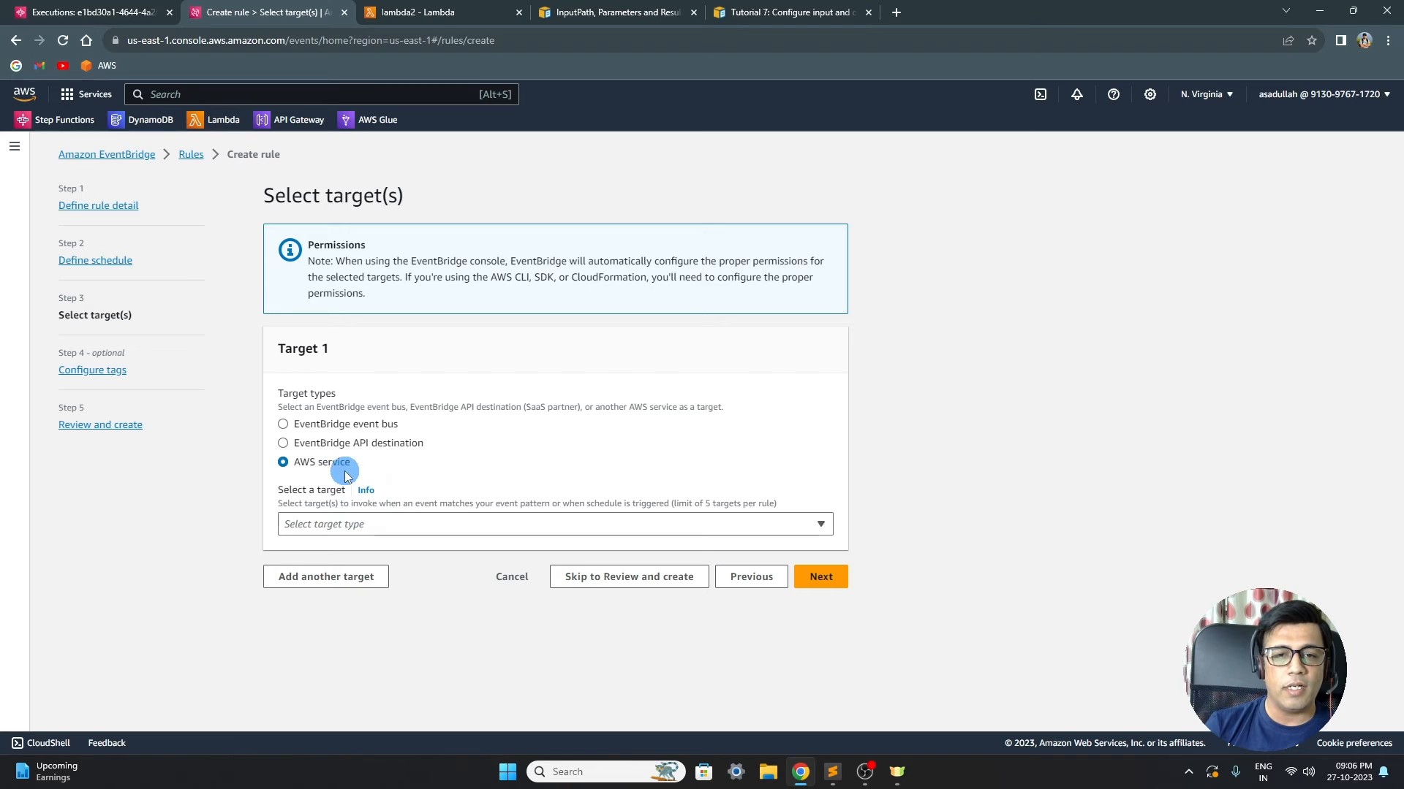
- Search the AWS service targets for "step" and select Step Functions state machine as the rule's target type
{"action": "left_click", "coordinate": [382, 526]}
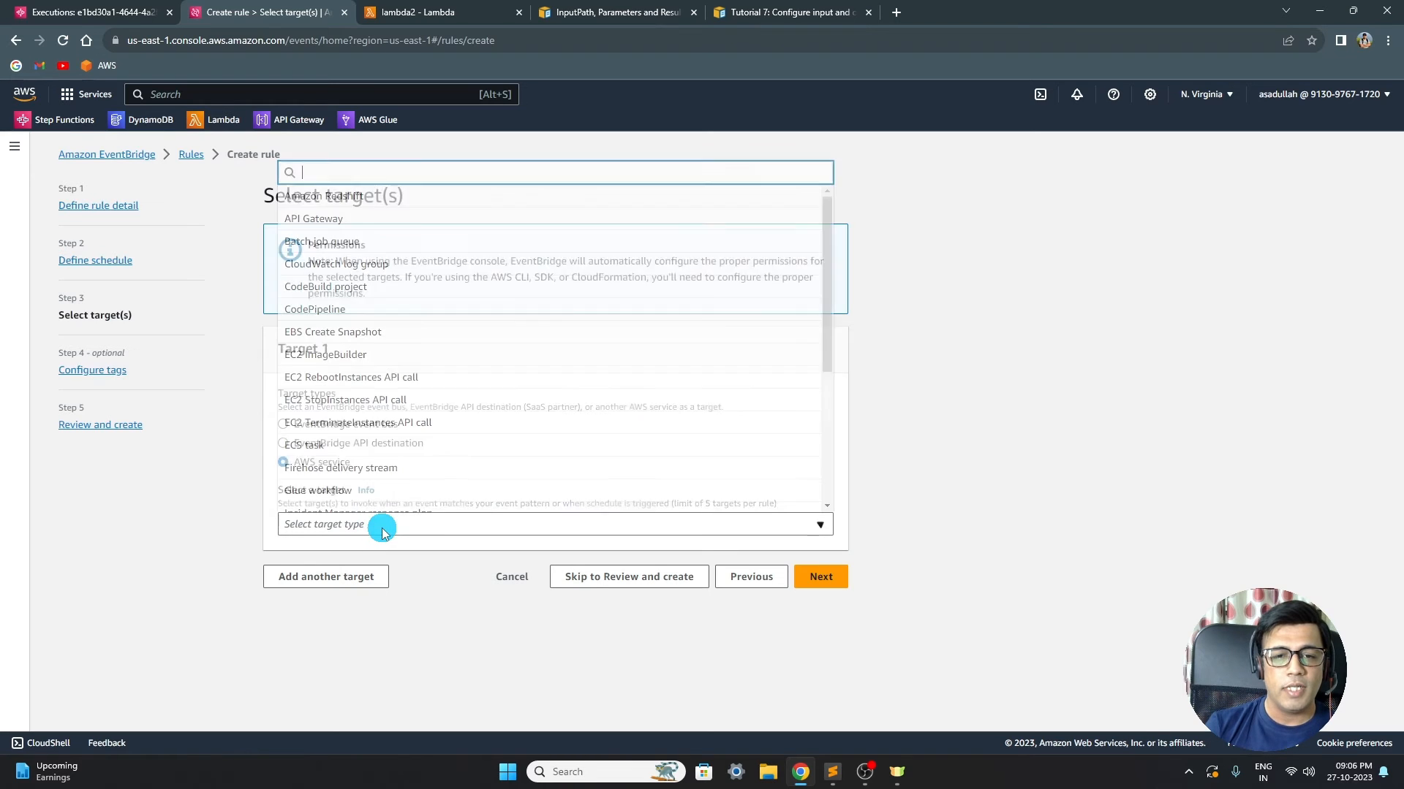
{"action": "type", "text": "s"}
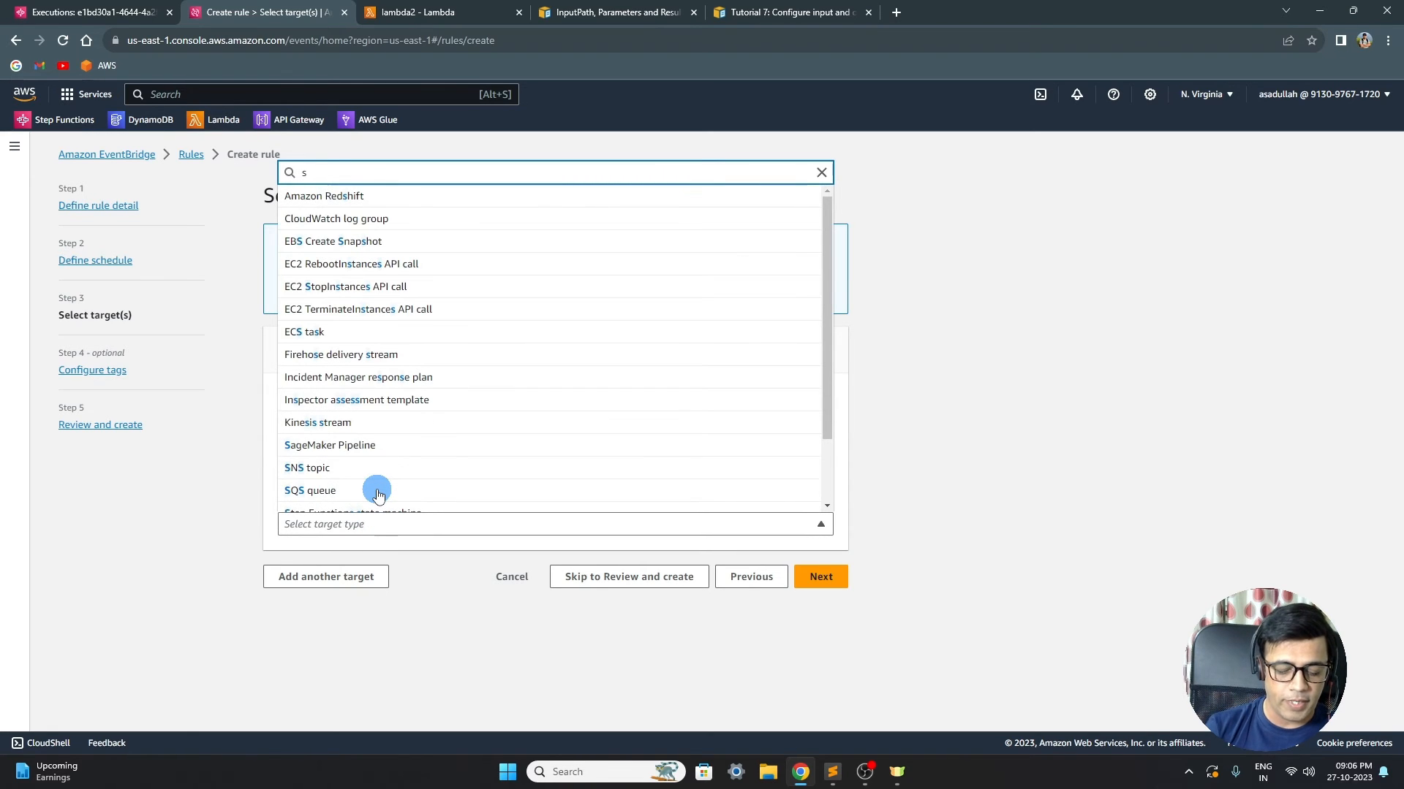
{"action": "type", "text": "tepf"}
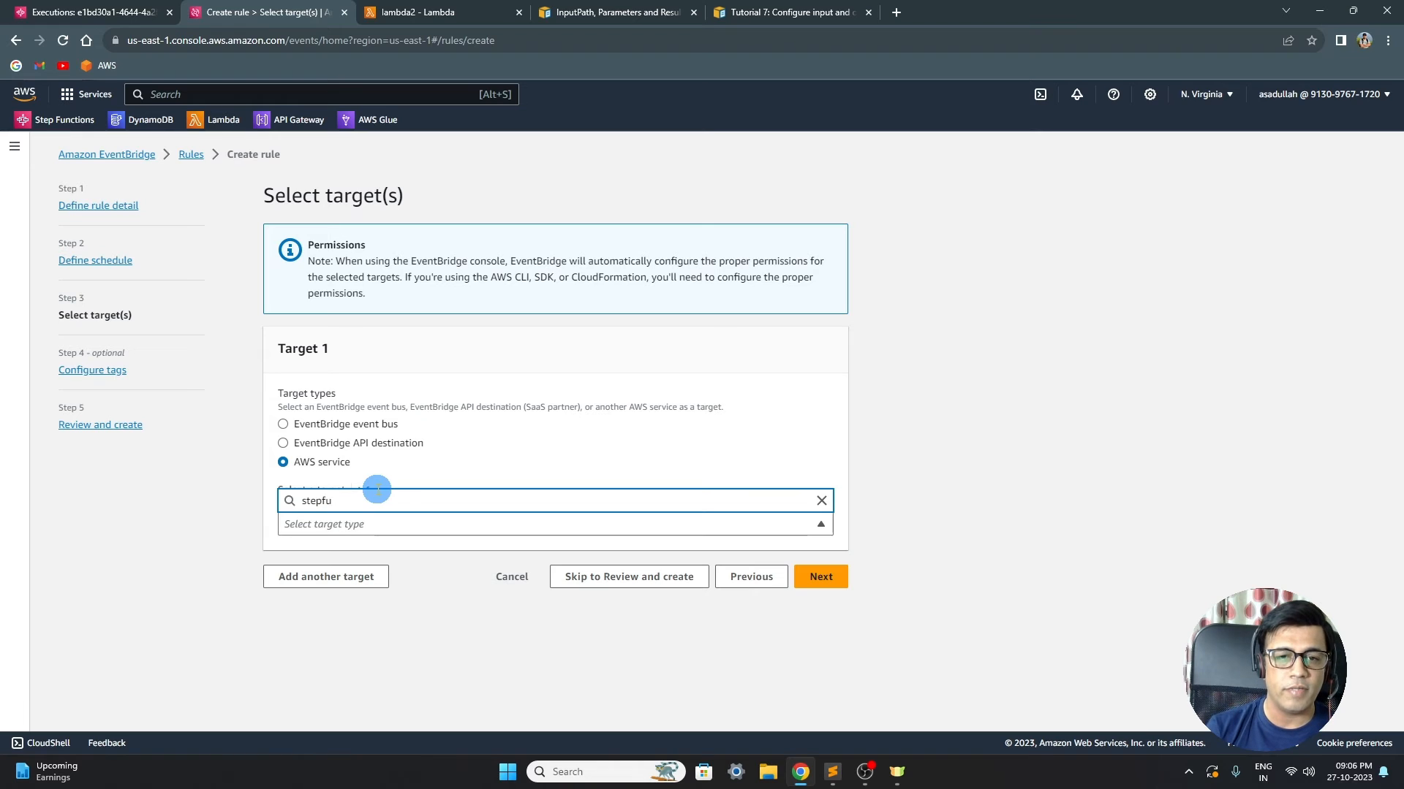
{"action": "key", "text": "BackSpace"}
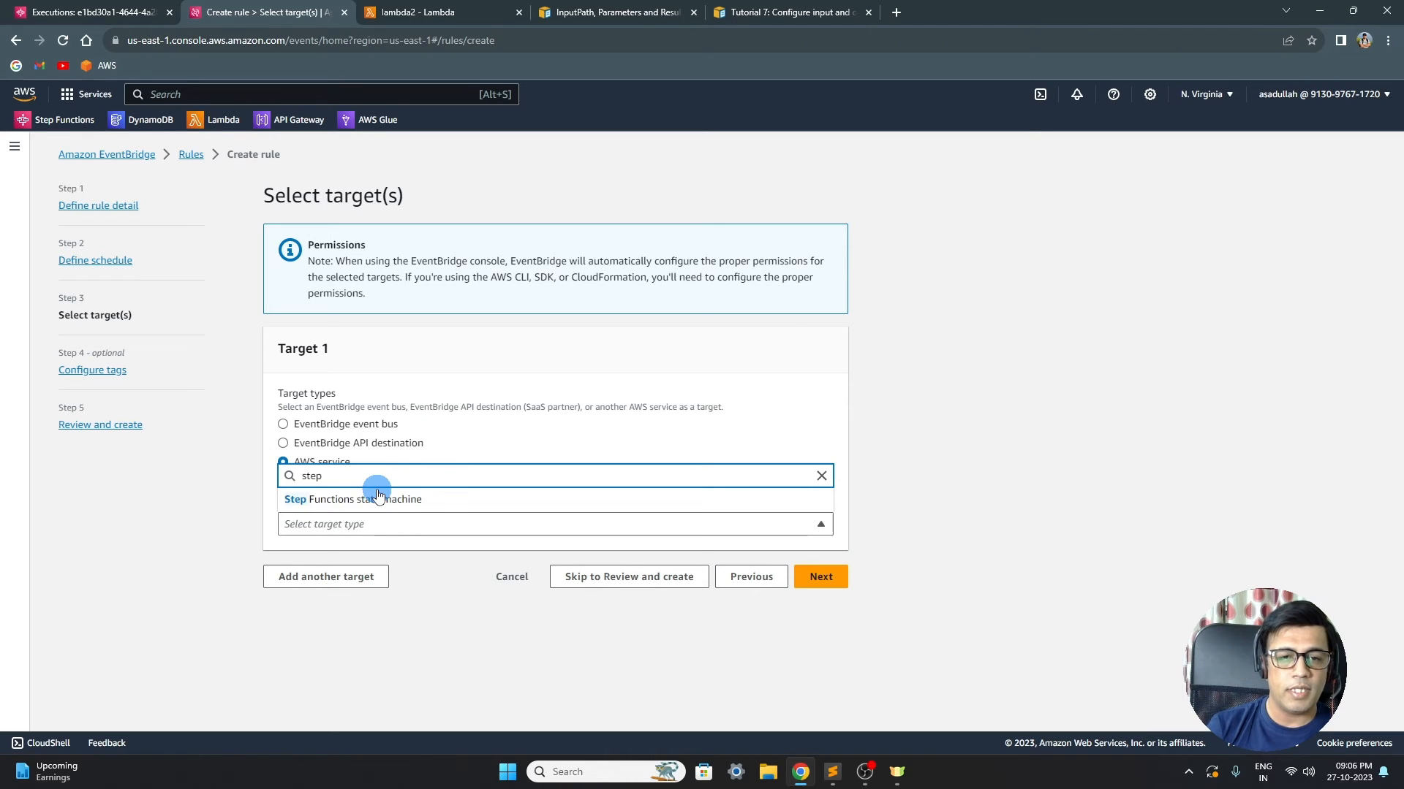
{"action": "left_click", "coordinate": [378, 500]}
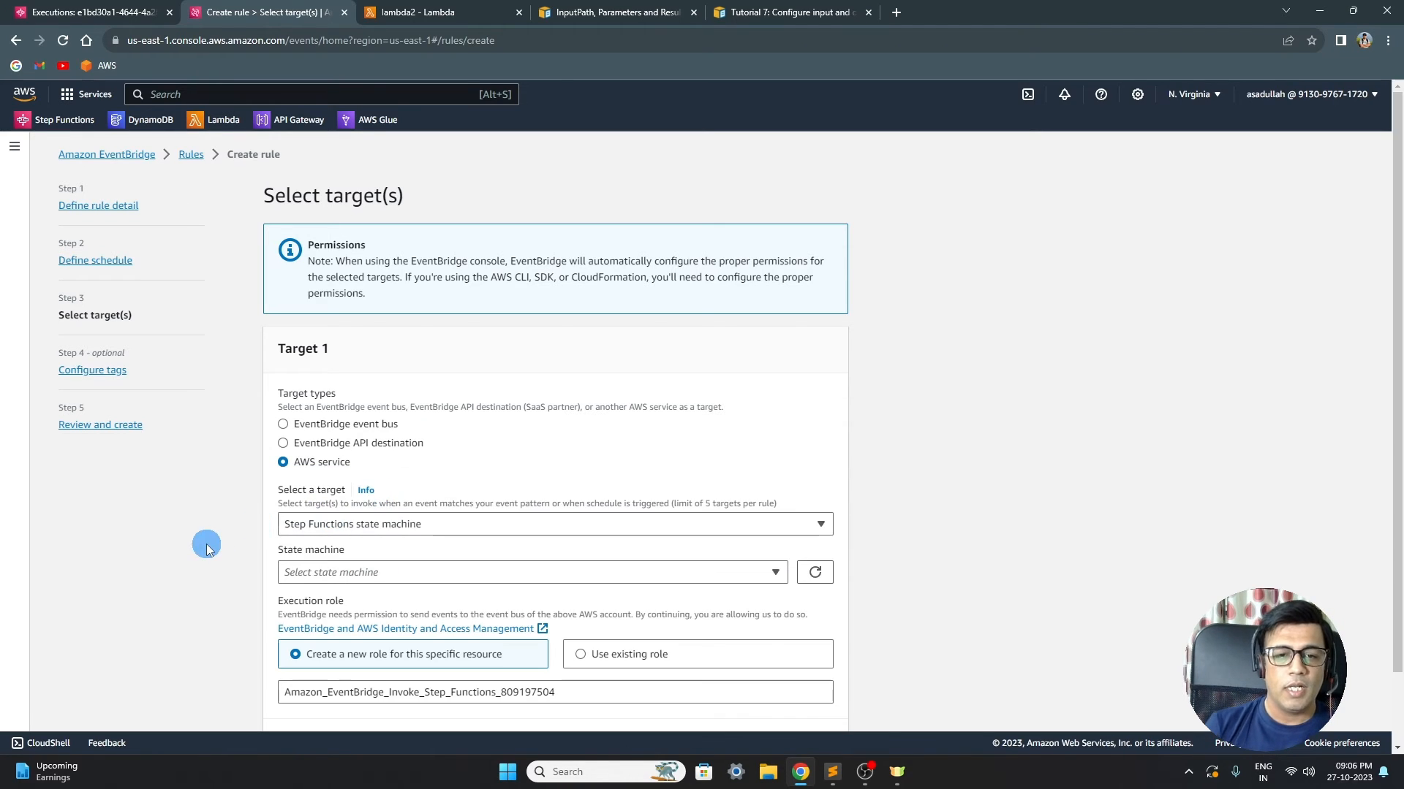
{"action": "scroll", "coordinate": [208, 541], "scroll_direction": "down", "scroll_amount": 1}
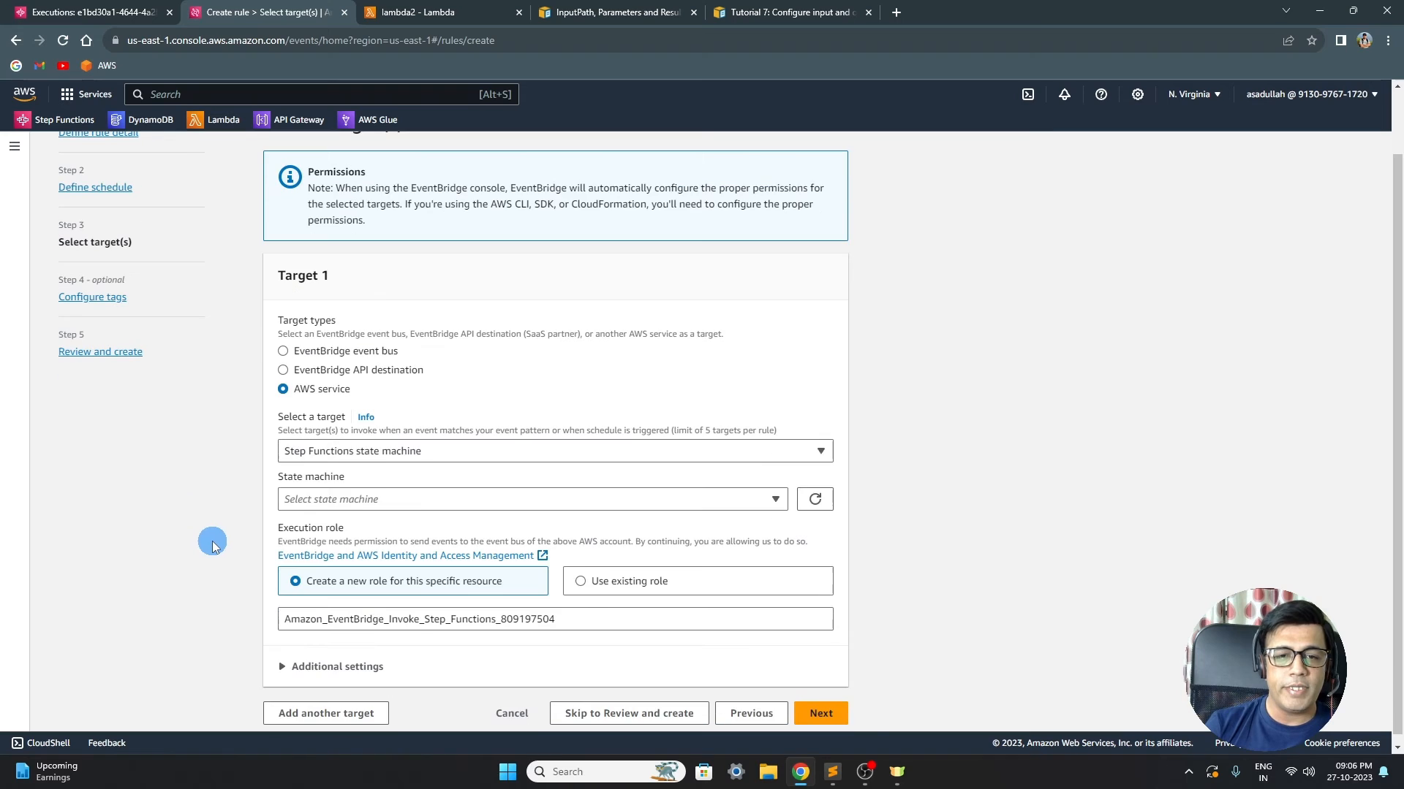
- Refresh the available state machines and choose MyStateMachine-mm5owcehl as the rule's target
{"action": "left_click", "coordinate": [542, 501]}
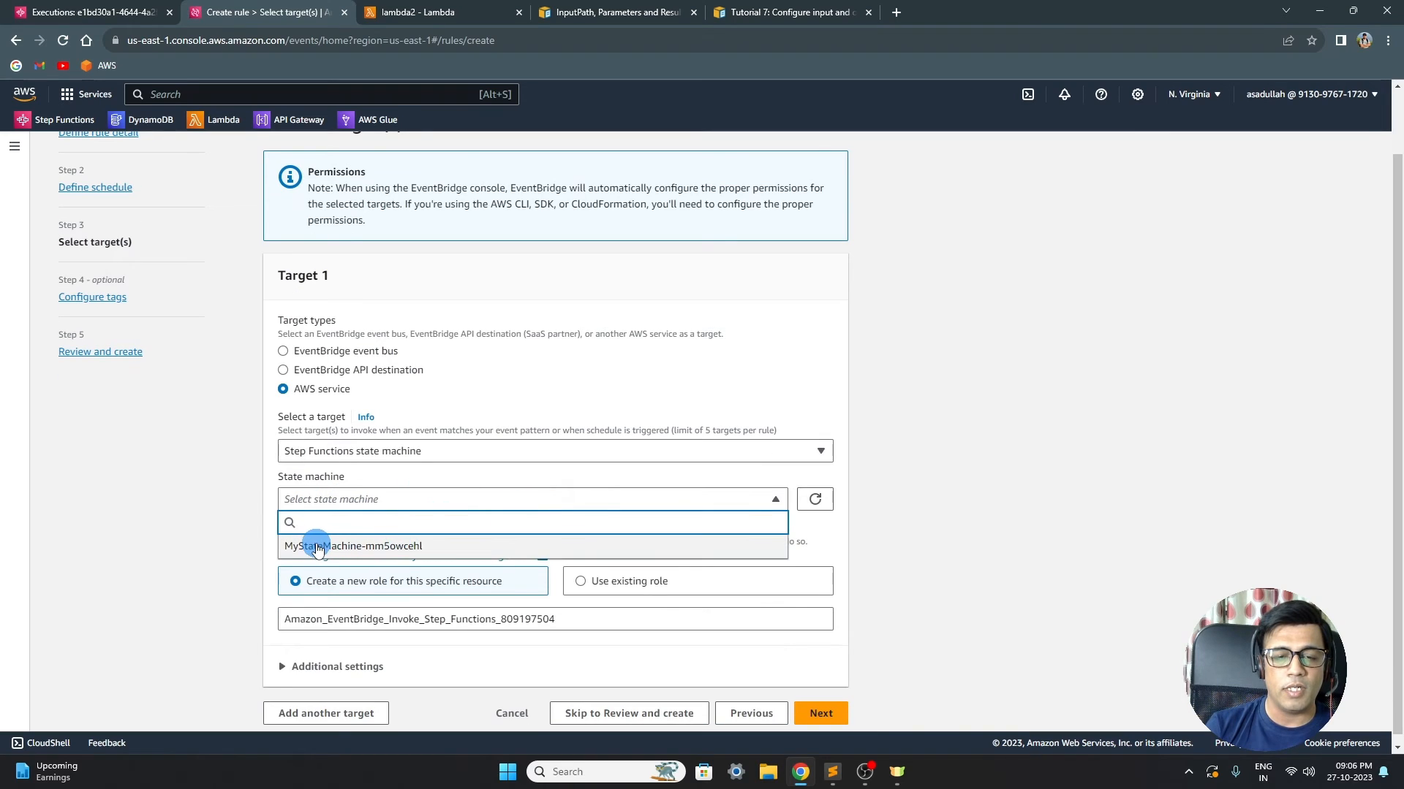
{"action": "left_click", "coordinate": [816, 500]}
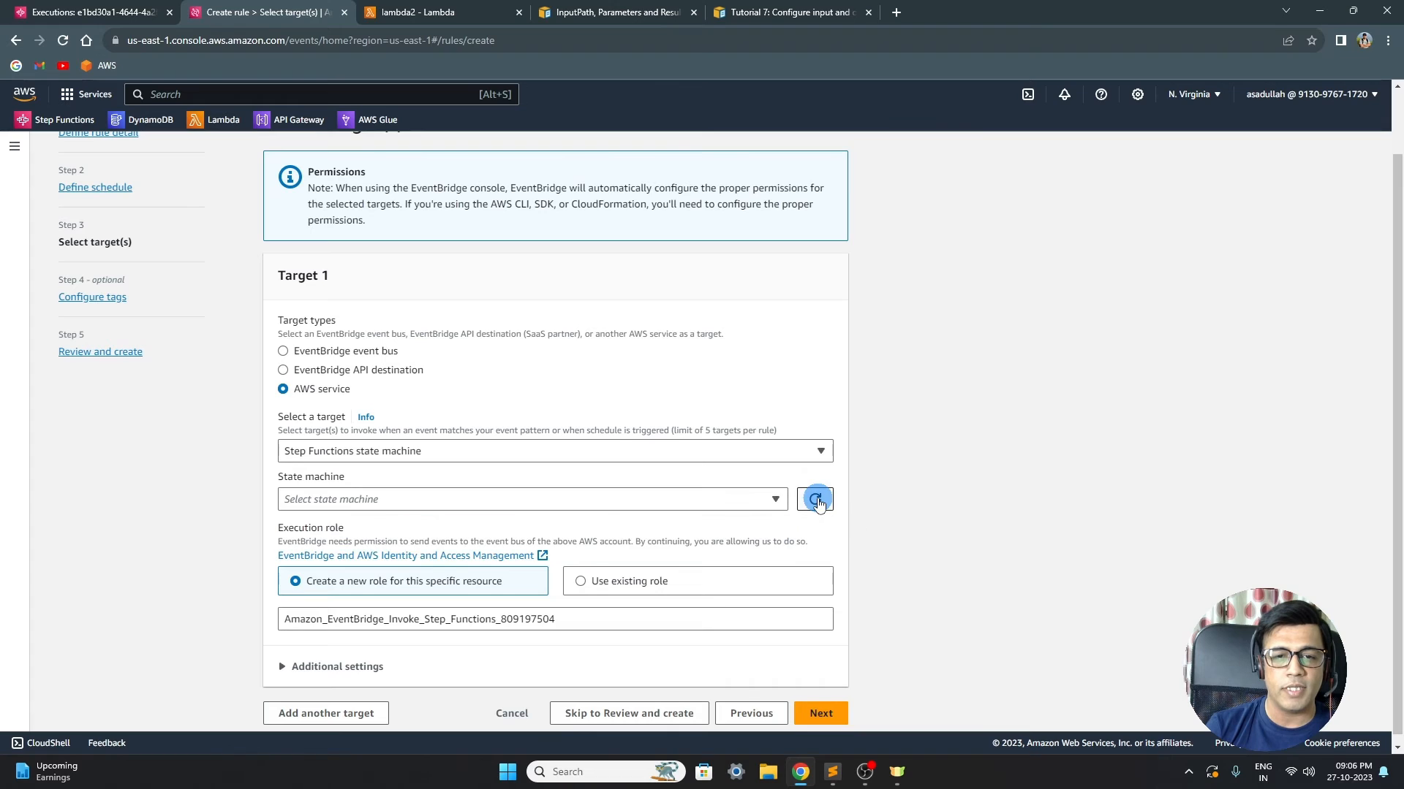
{"action": "left_click", "coordinate": [469, 501]}
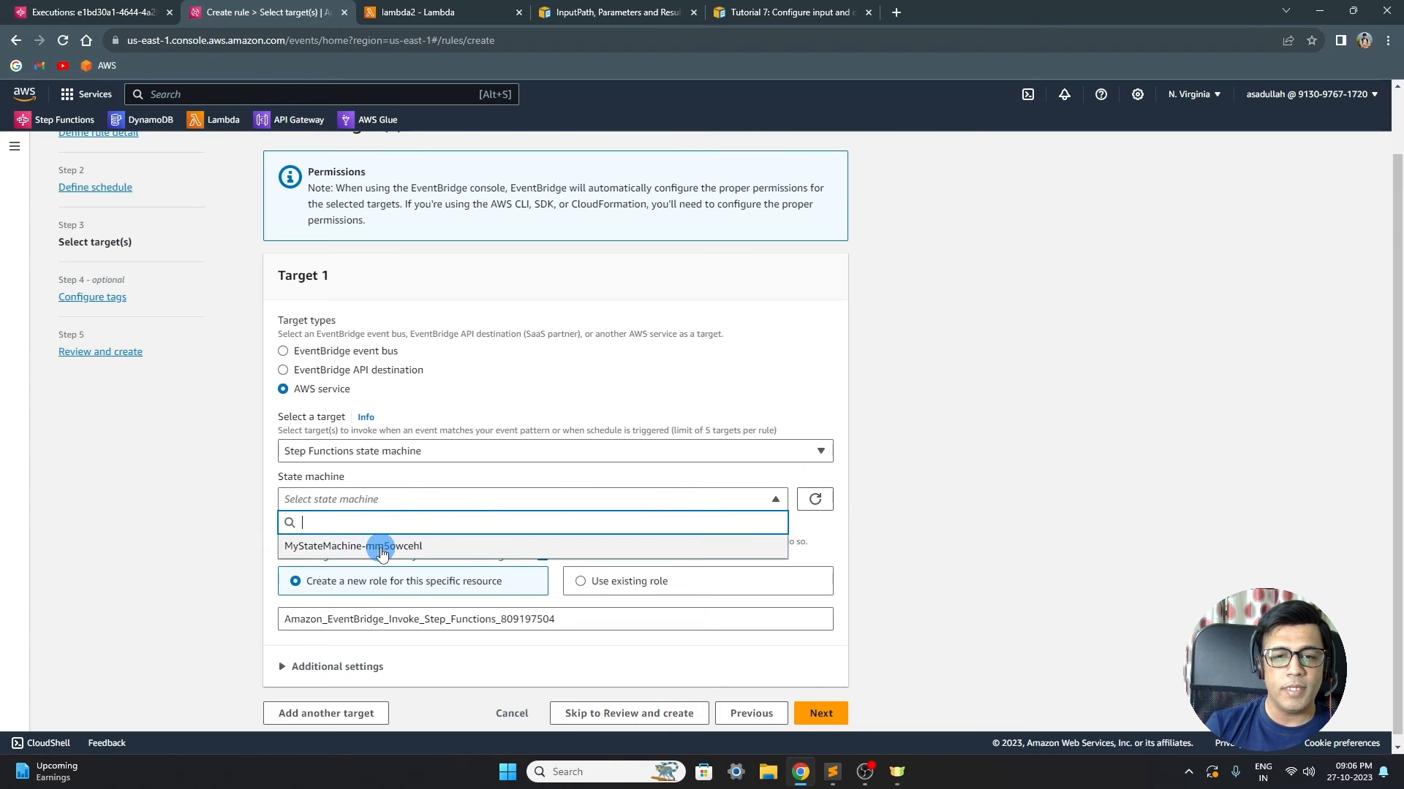
{"action": "left_click", "coordinate": [329, 554]}
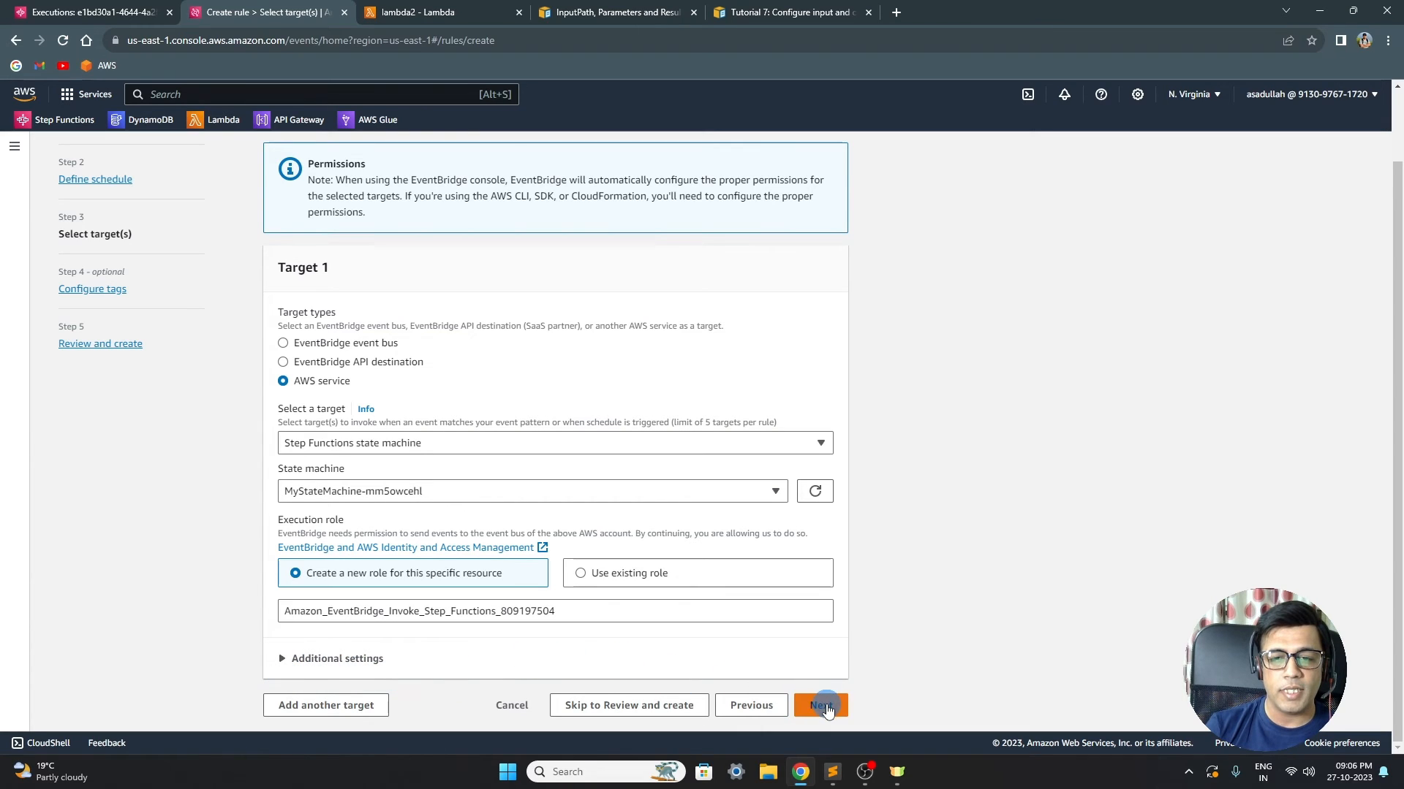
- Skip the optional tags, review the rule's schedule and target, and create test-rule
{"action": "left_click", "coordinate": [611, 706]}
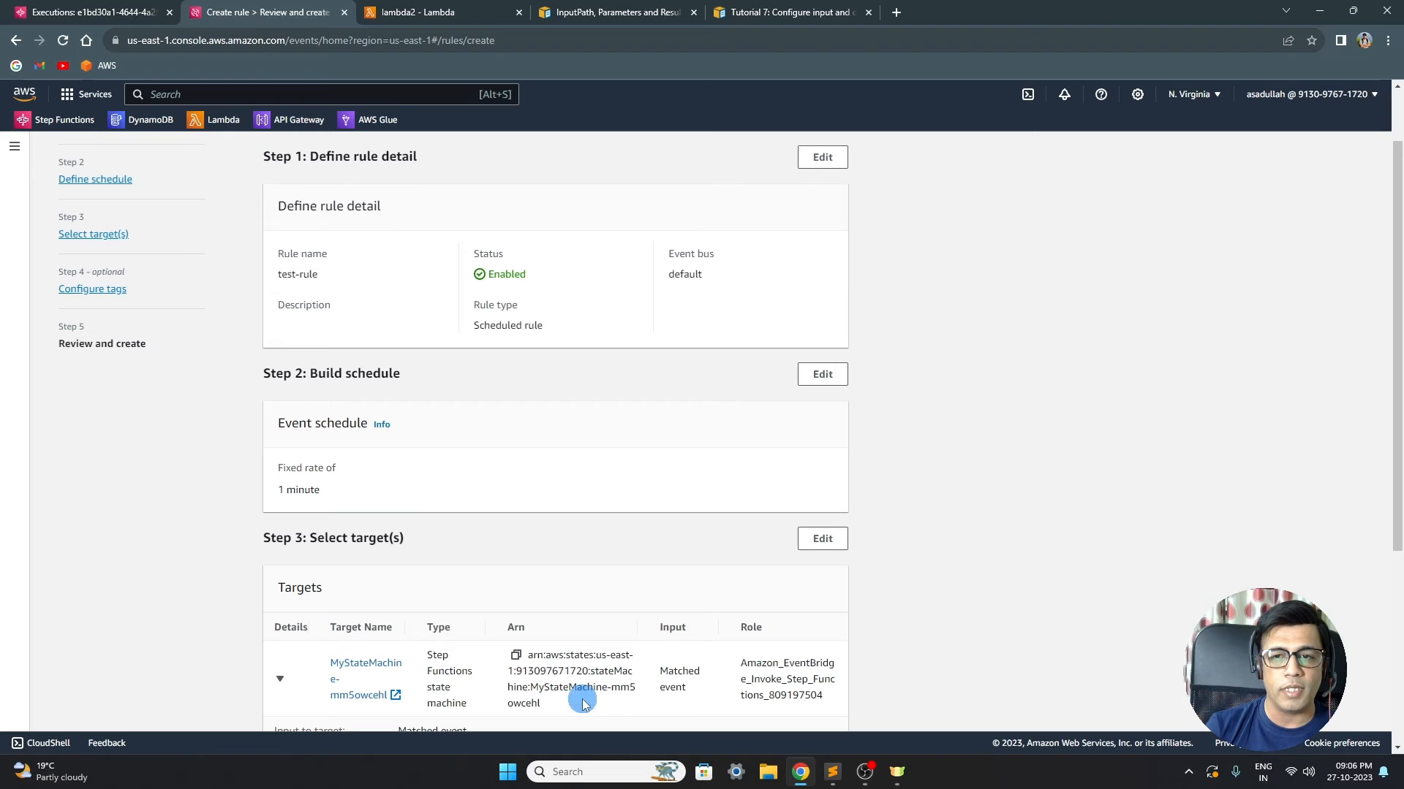
{"action": "scroll", "coordinate": [523, 417], "scroll_direction": "down", "scroll_amount": 4}
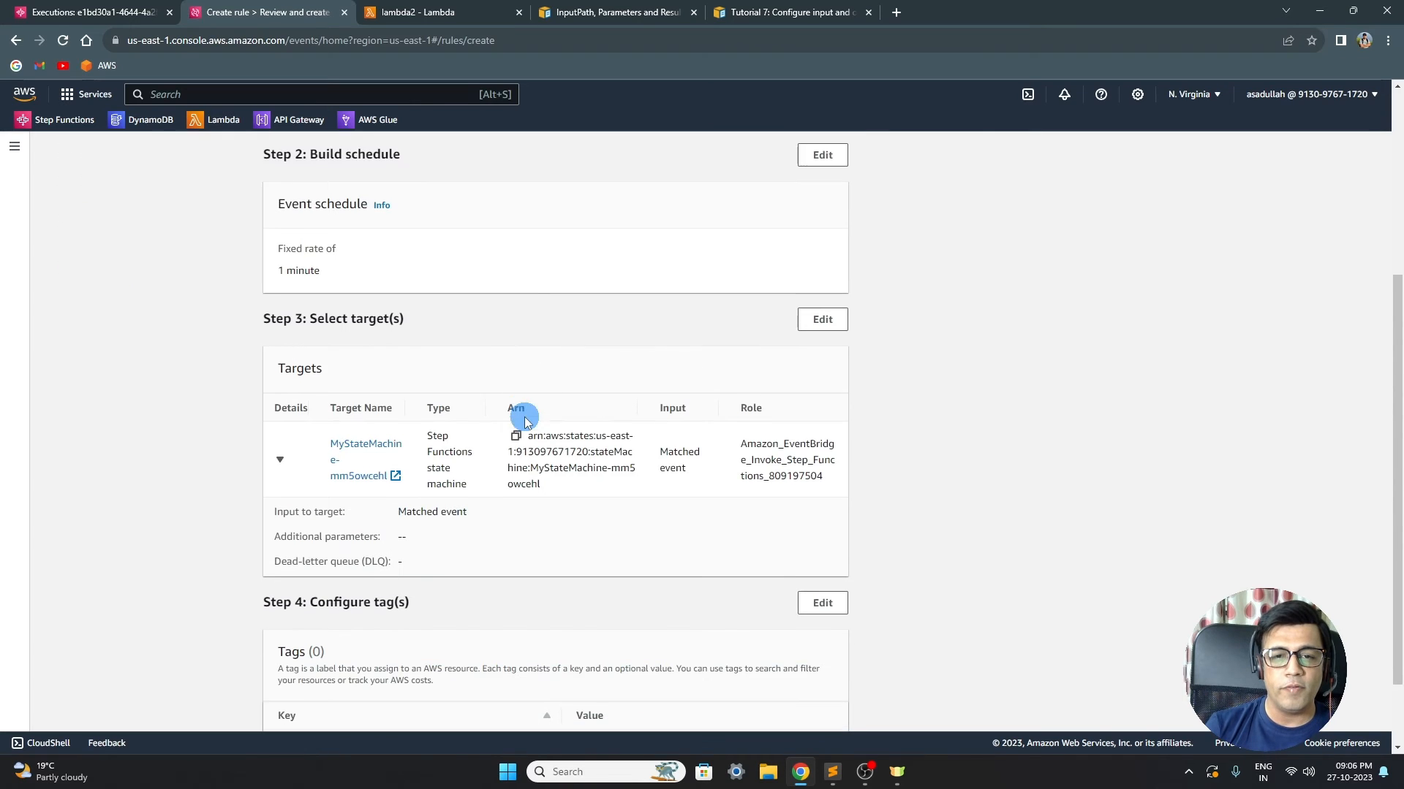
{"action": "scroll", "coordinate": [509, 445], "scroll_direction": "down", "scroll_amount": 1}
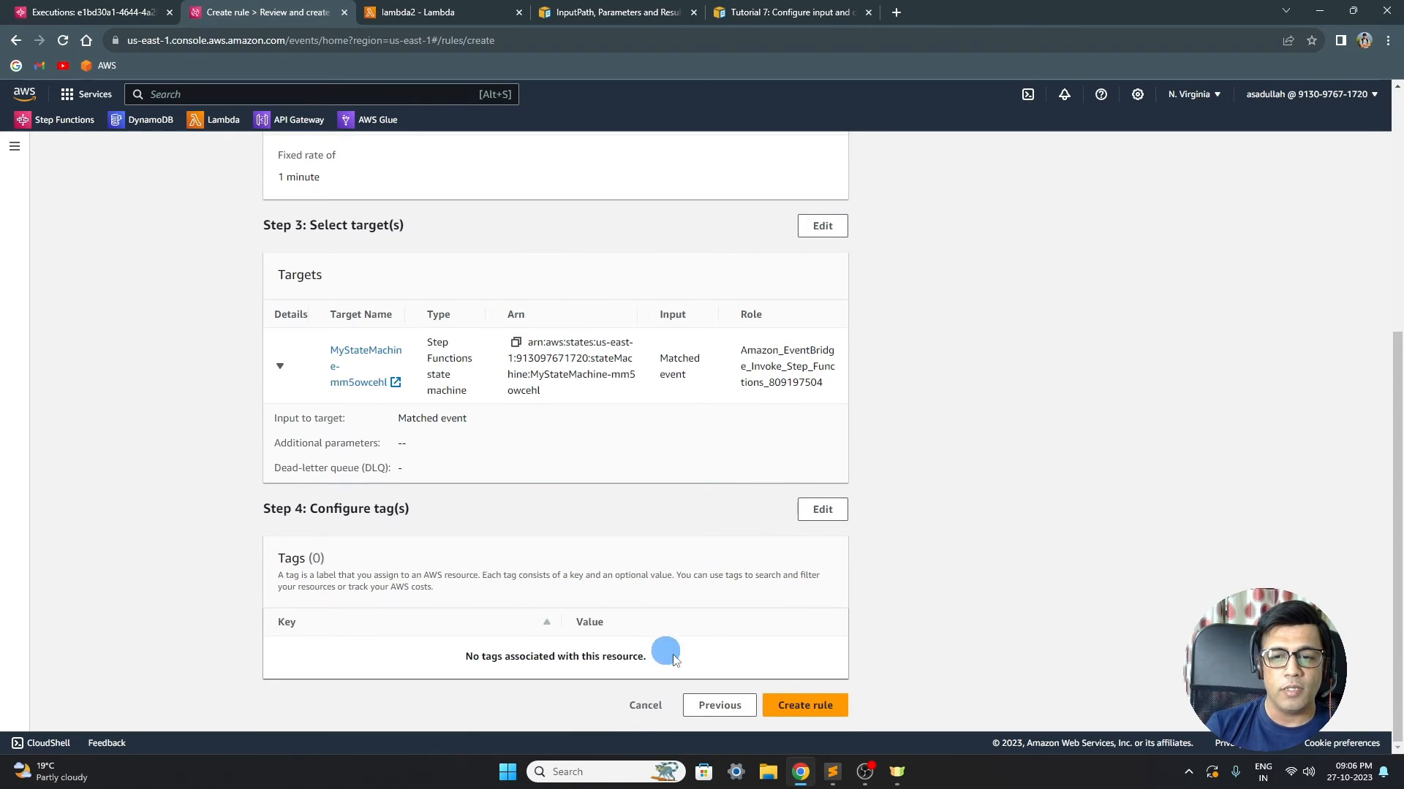
{"action": "left_click", "coordinate": [793, 712]}
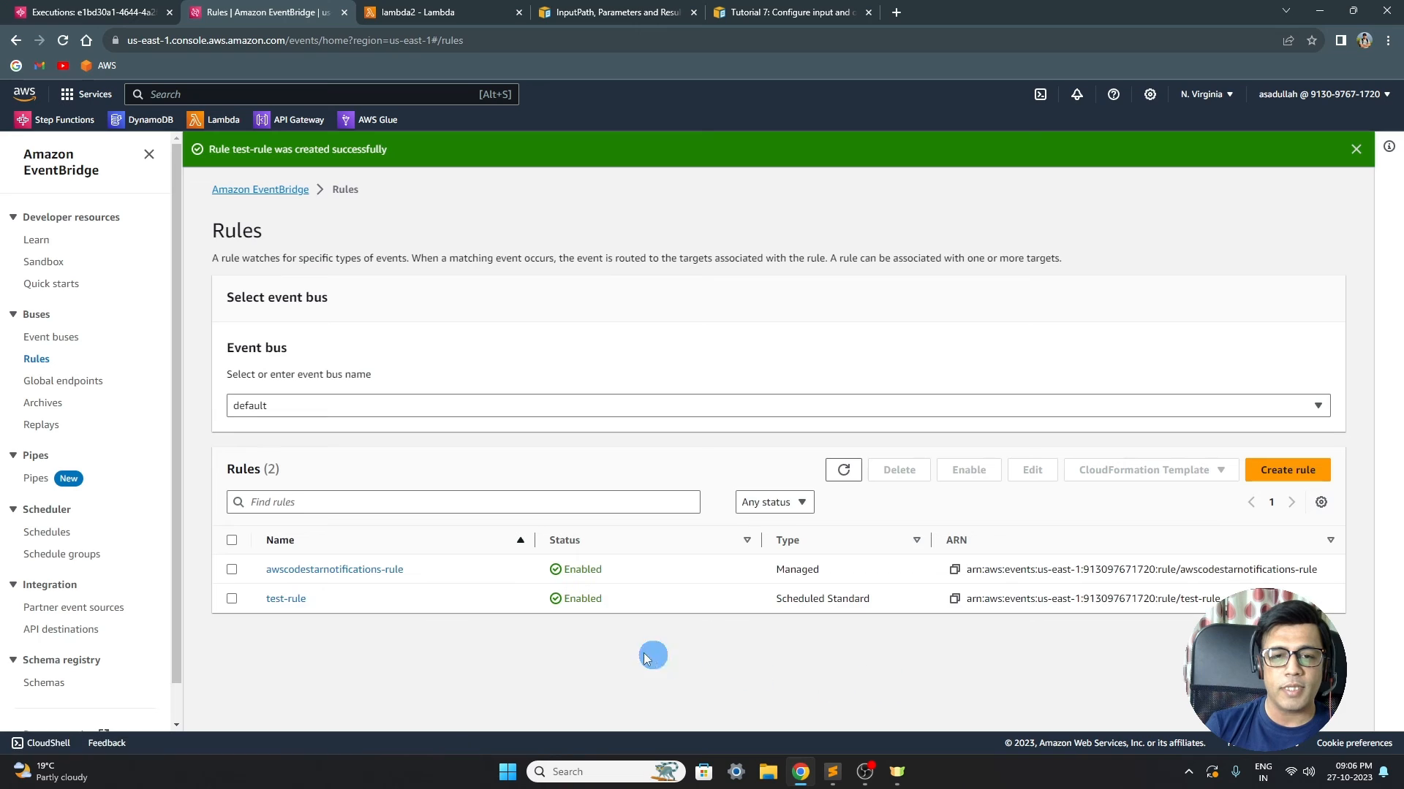
- Open test-rule's details, view its targets and open the target's execution role in IAM
{"action": "left_click", "coordinate": [287, 599]}
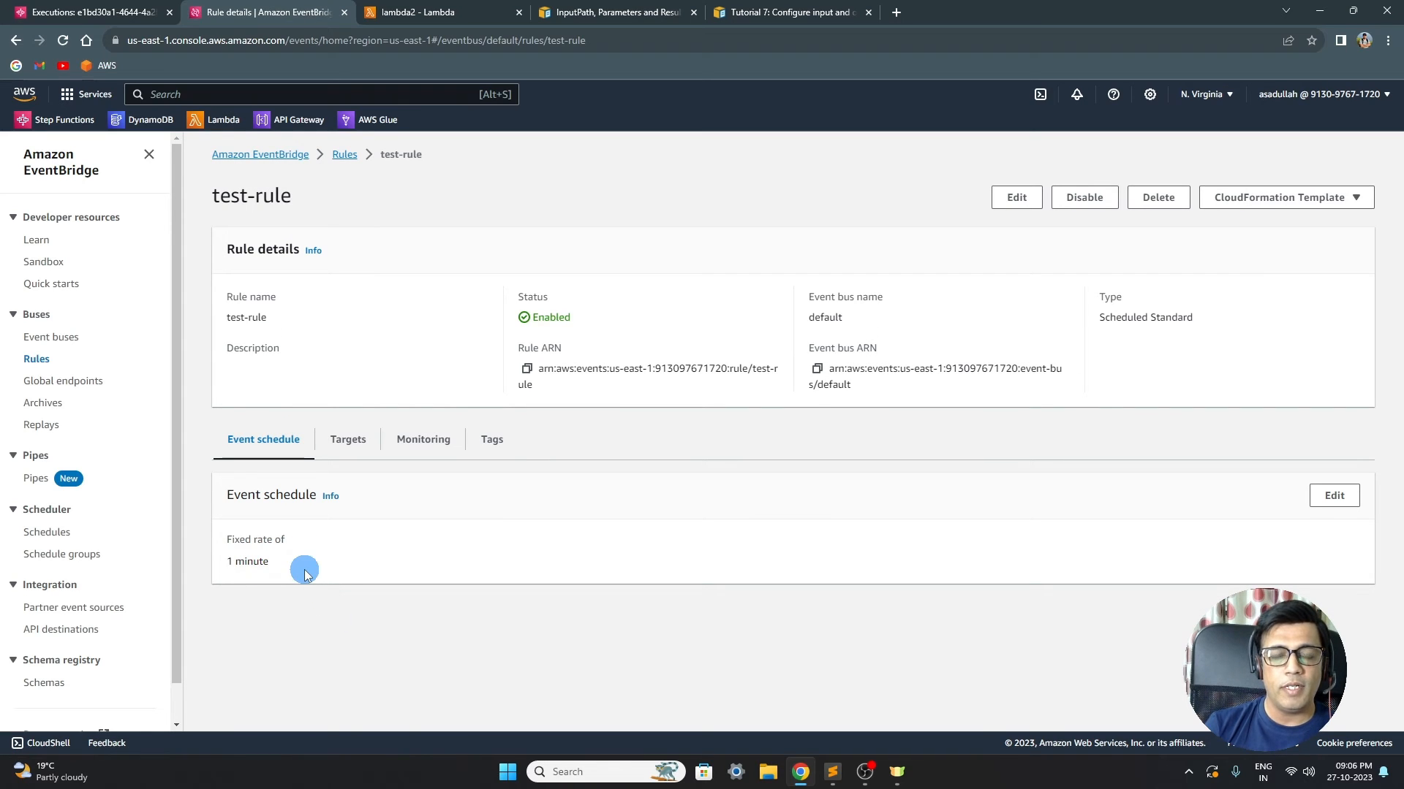
{"action": "left_click", "coordinate": [348, 442]}
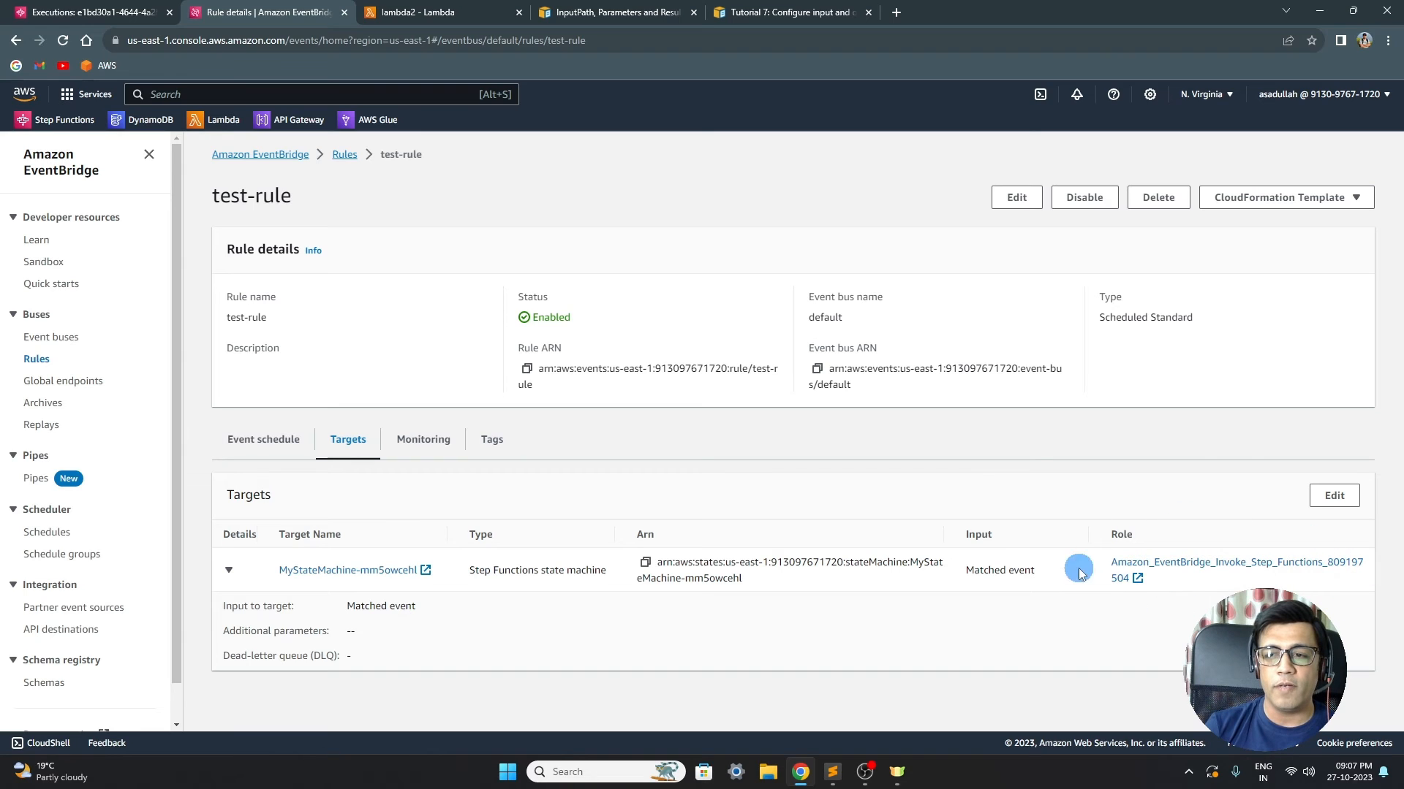
{"action": "left_click", "coordinate": [1152, 571]}
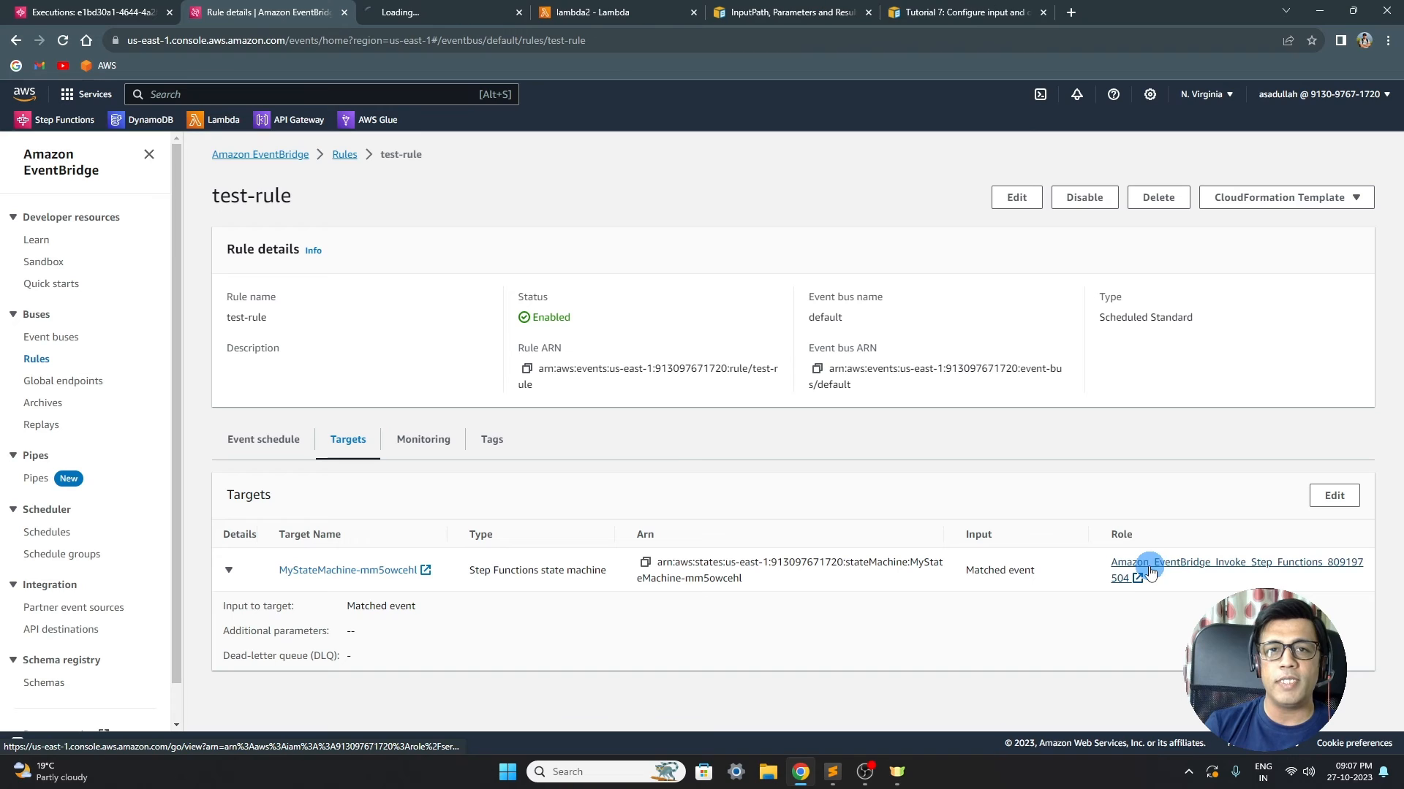
{"action": "left_click", "coordinate": [403, 13]}
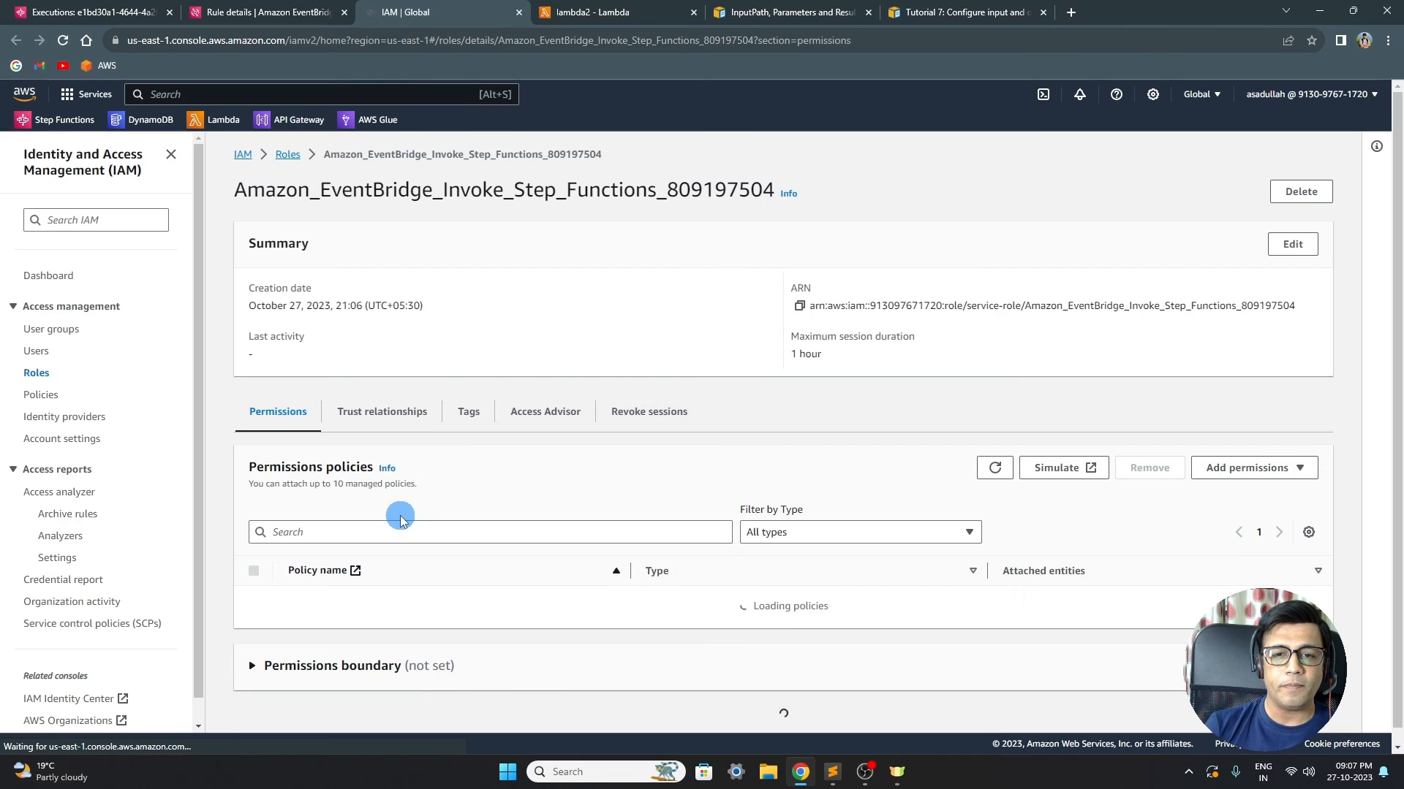
- Expand the role's attached permissions policy and examine its effect and allowed action
{"action": "scroll", "coordinate": [407, 510], "scroll_direction": "down", "scroll_amount": 2}
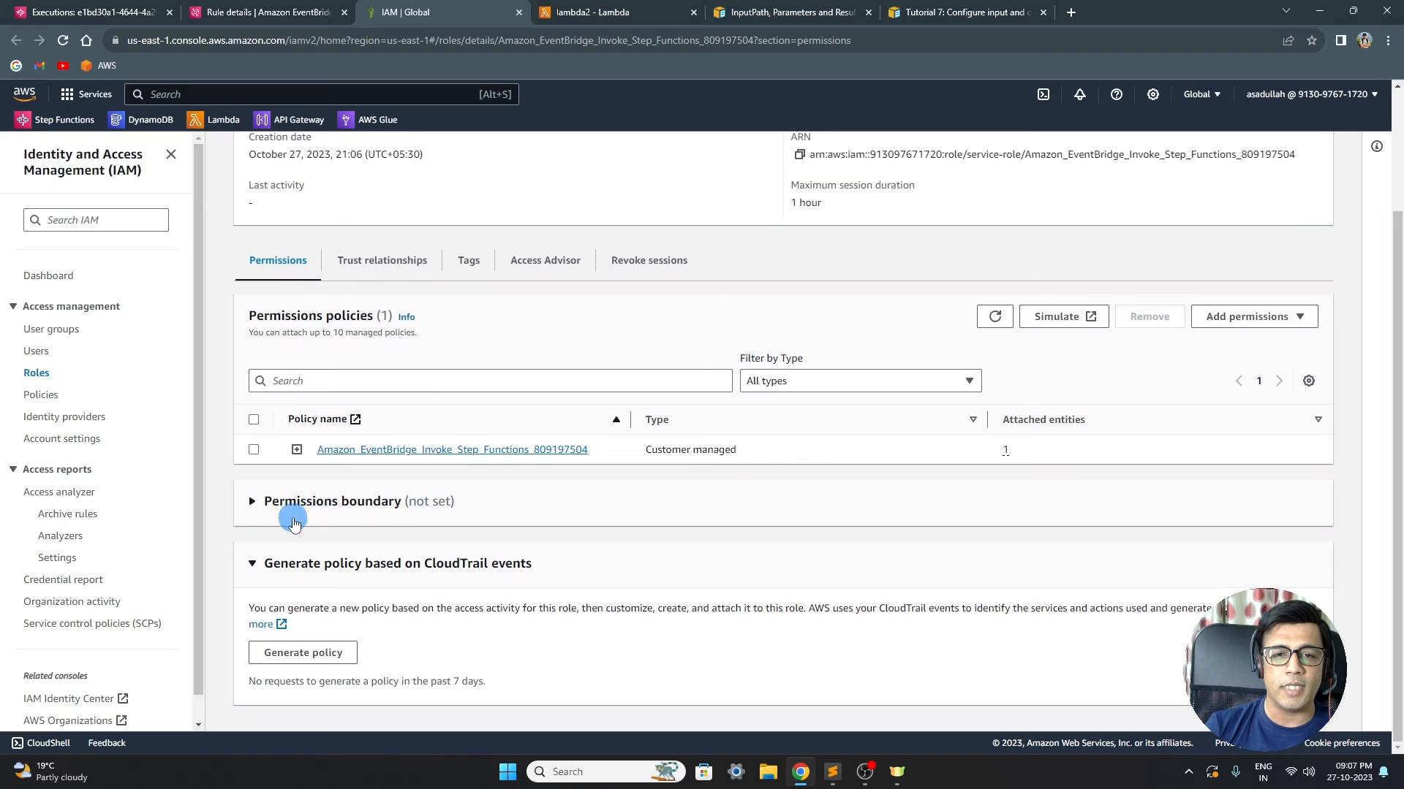
{"action": "left_click", "coordinate": [296, 450]}
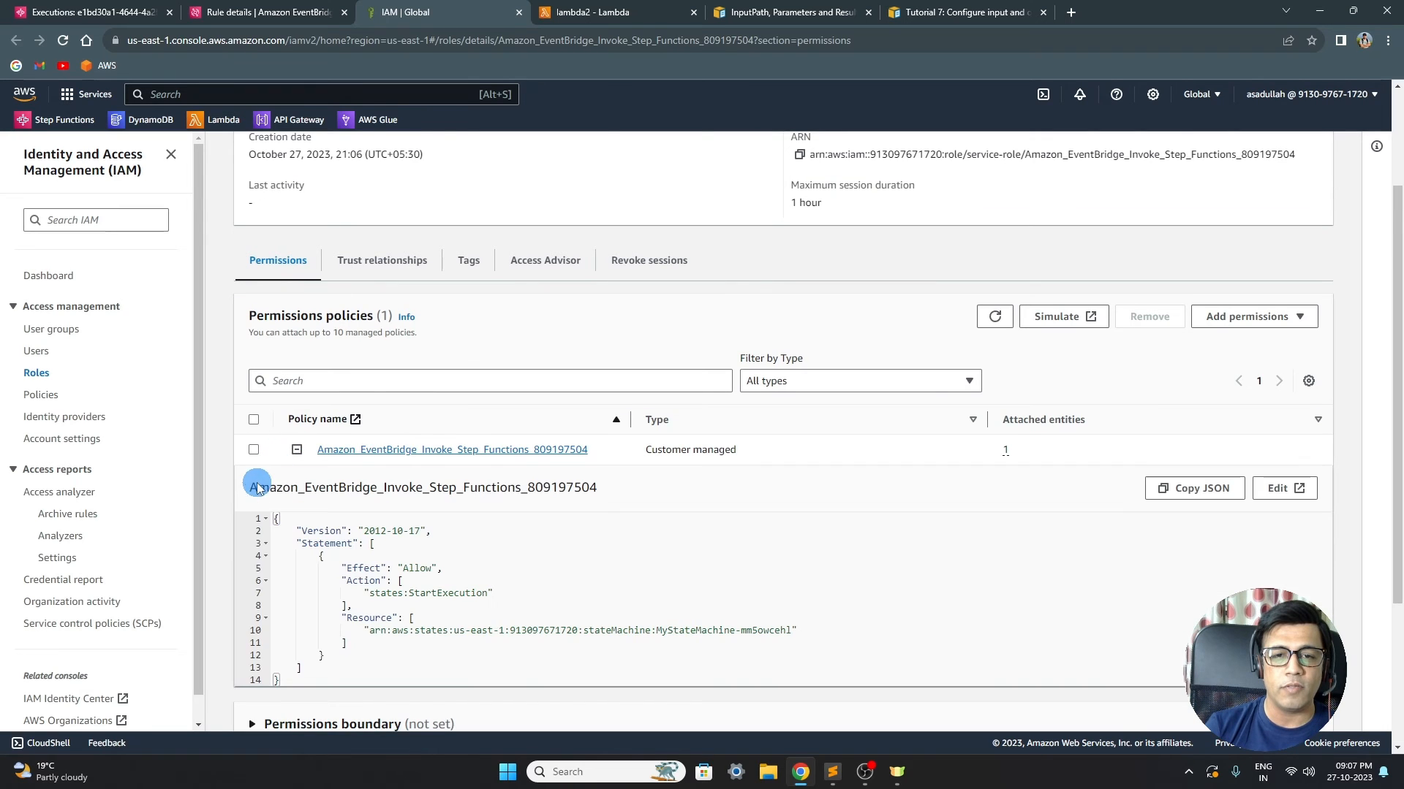
{"action": "left_click", "coordinate": [379, 570]}
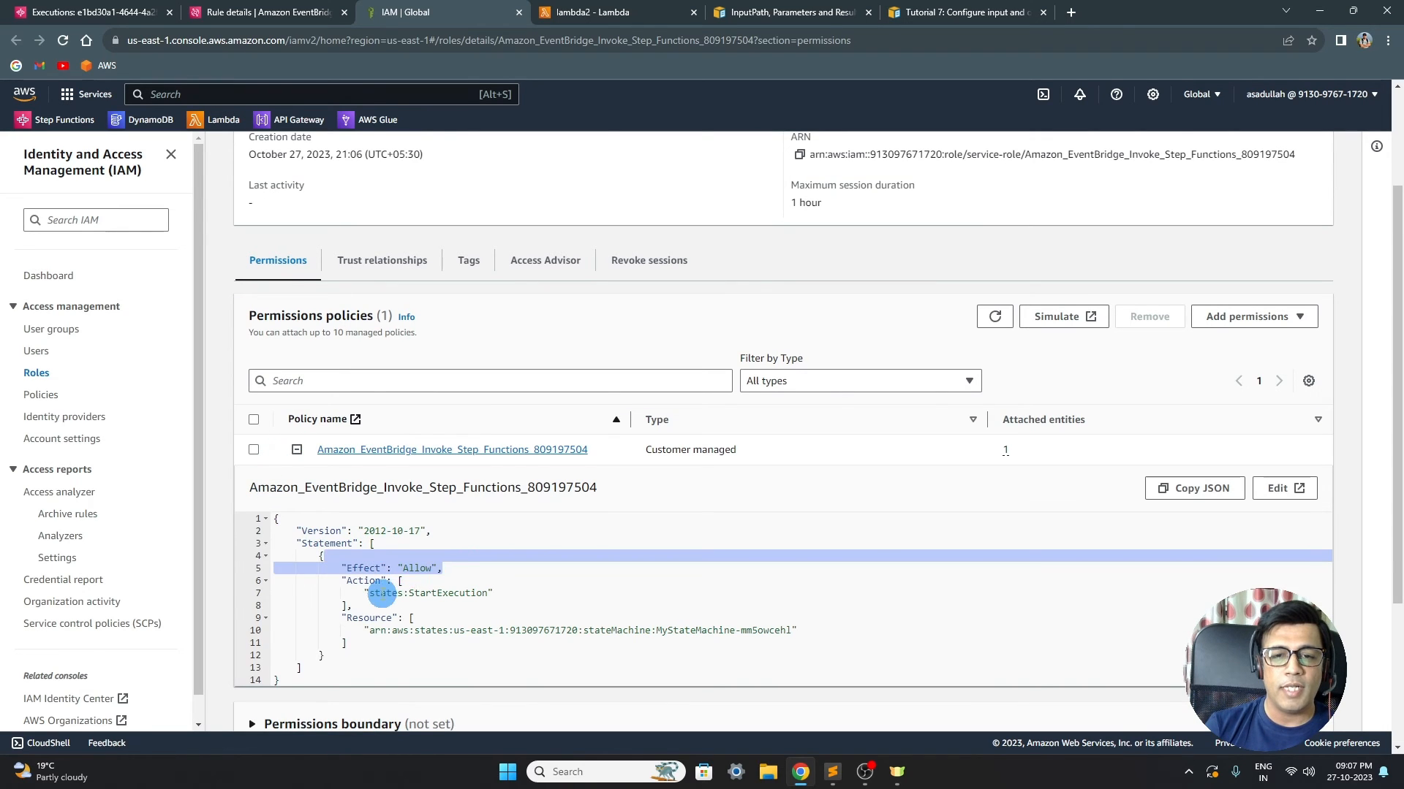
{"action": "left_click_drag", "start_coordinate": [380, 592], "coordinate": [488, 593]}
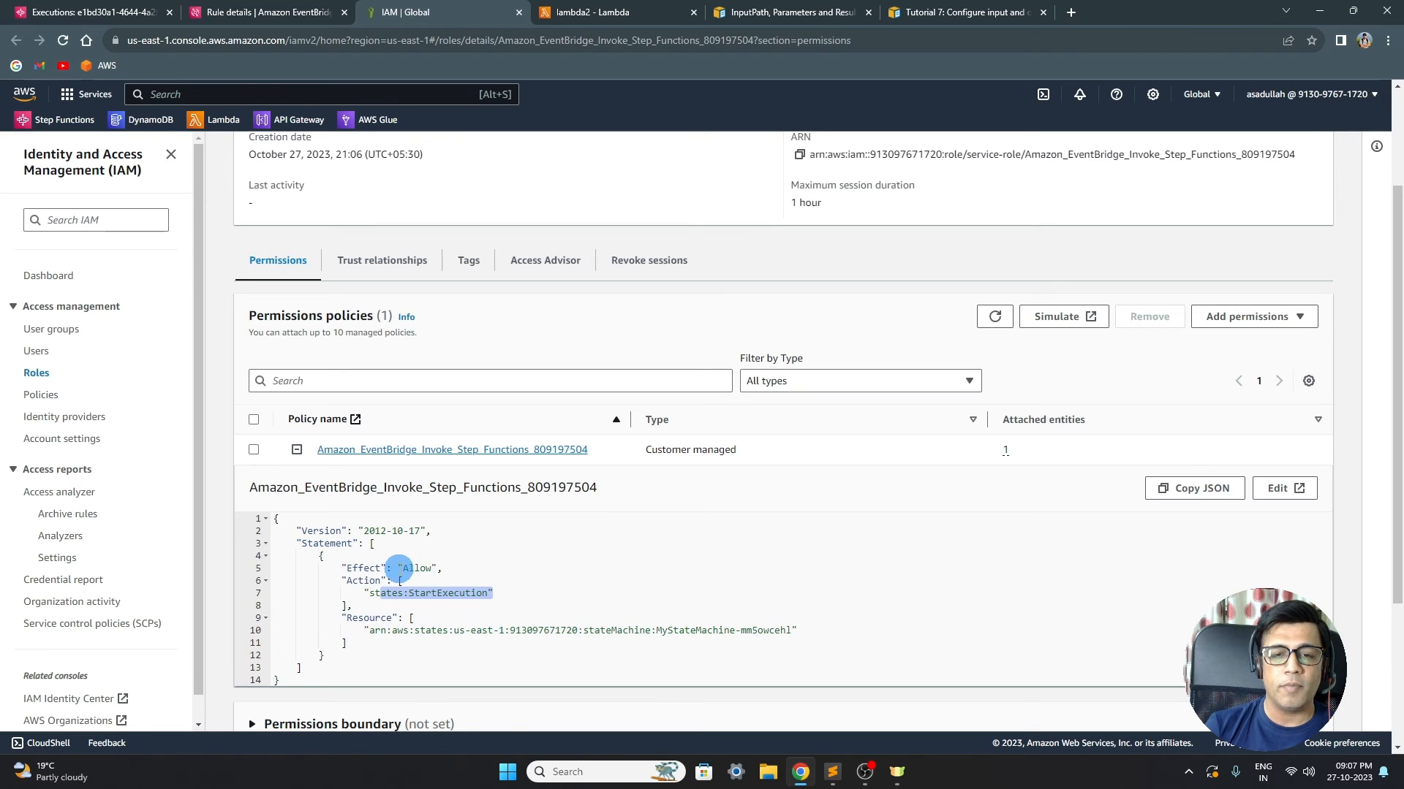
{"action": "double_click", "coordinate": [414, 569]}
- Return to Step Functions and open MyStateMachine-mm5owcehl from the list of state machines
{"action": "left_click", "coordinate": [249, 13]}
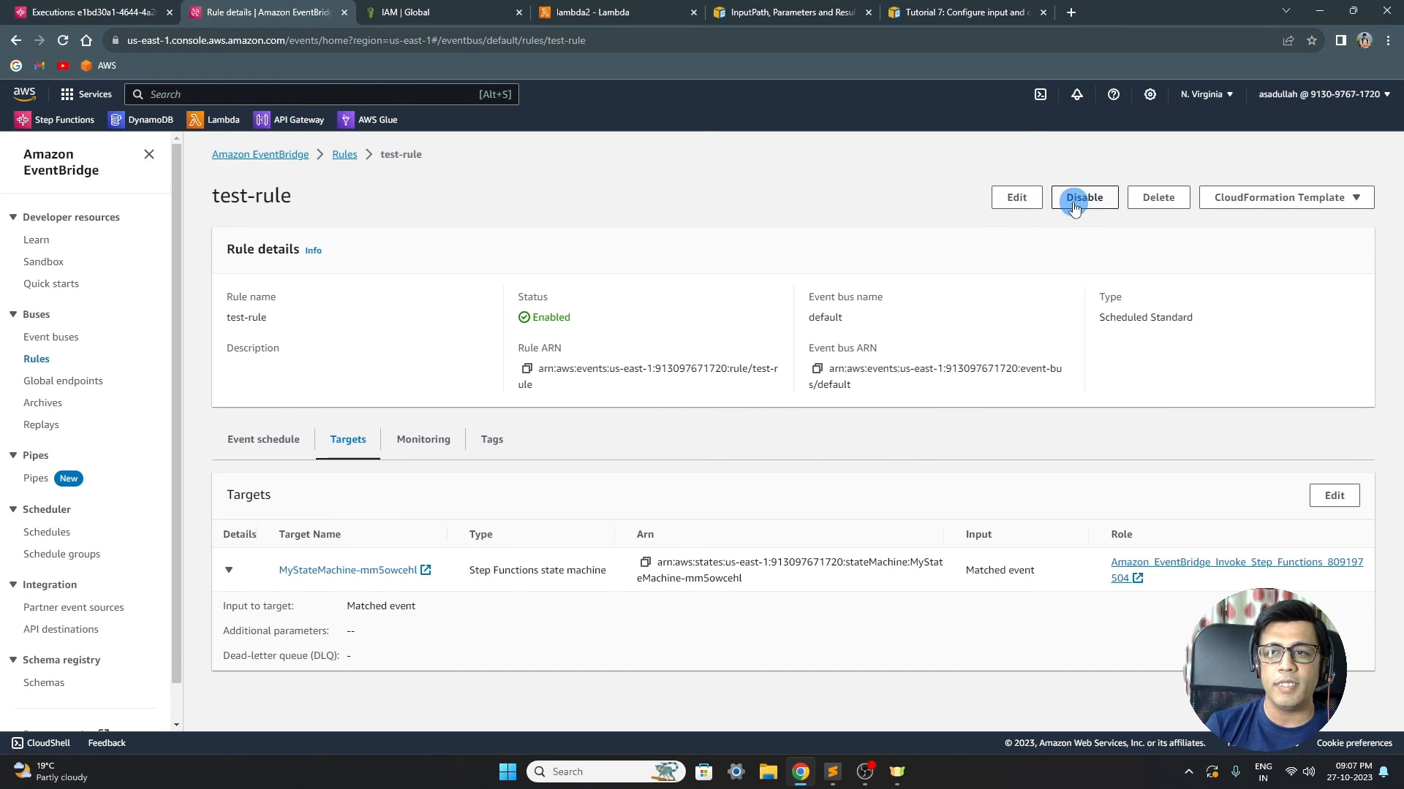
{"action": "left_click", "coordinate": [114, 12]}
{"action": "scroll", "coordinate": [166, 391], "scroll_direction": "up", "scroll_amount": 4}
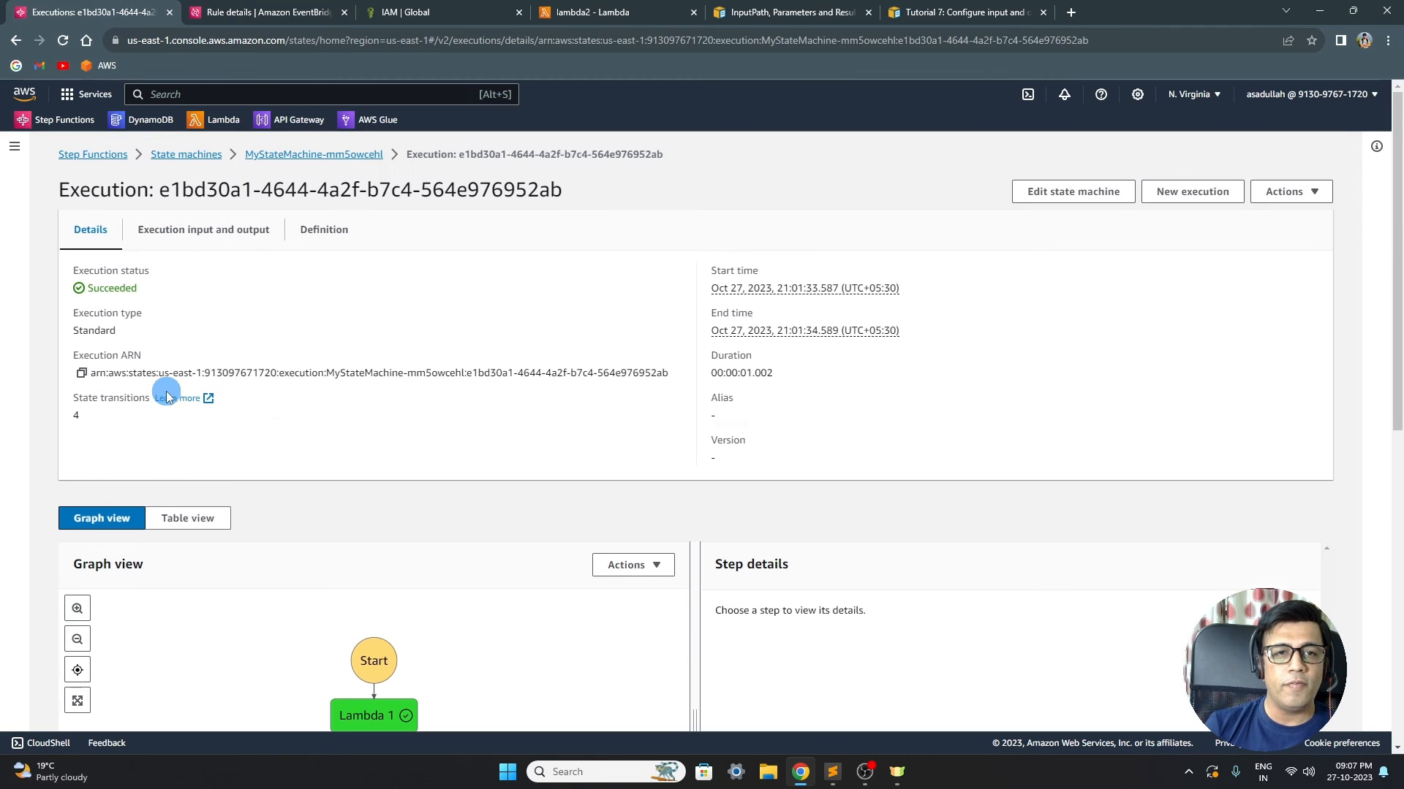
{"action": "left_click", "coordinate": [183, 157]}
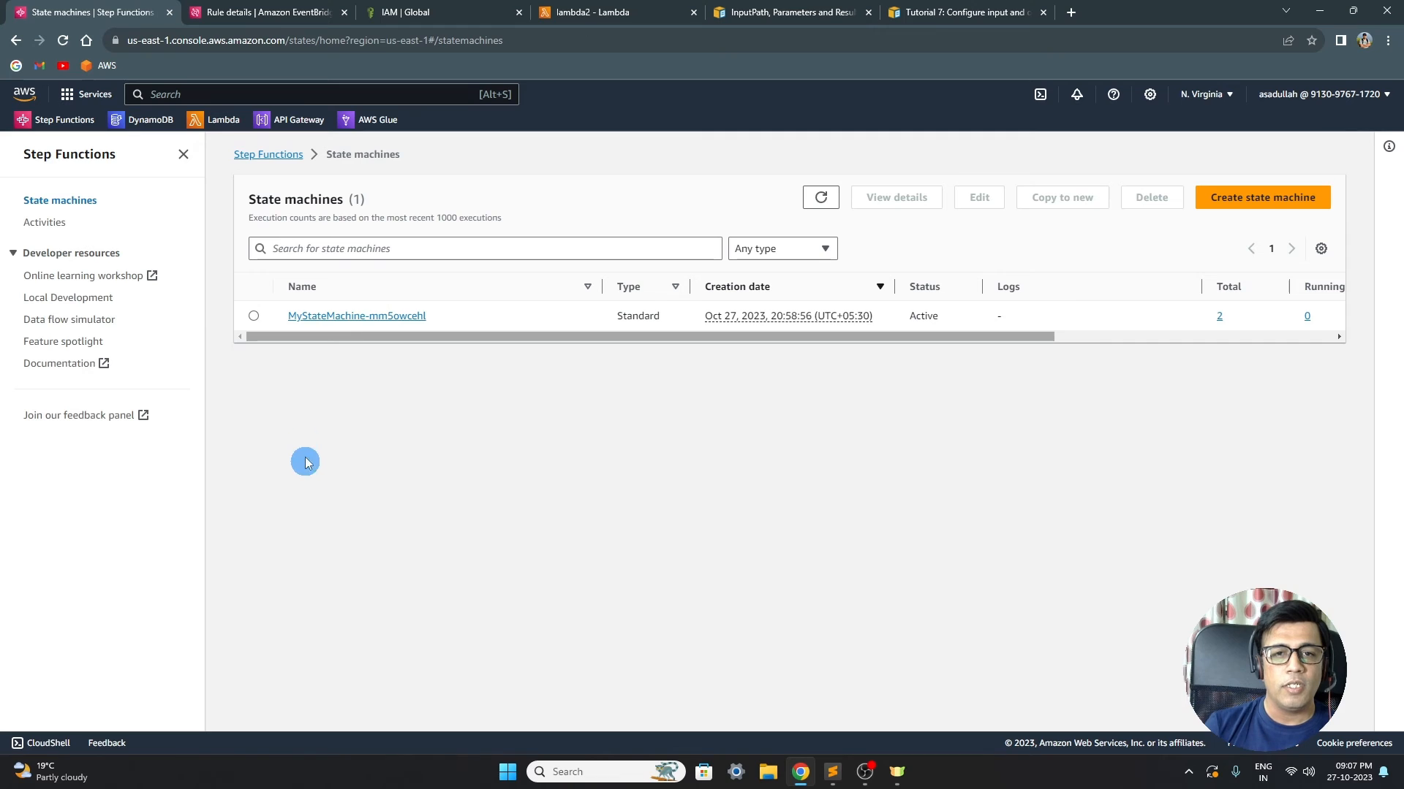
{"action": "left_click", "coordinate": [359, 315]}
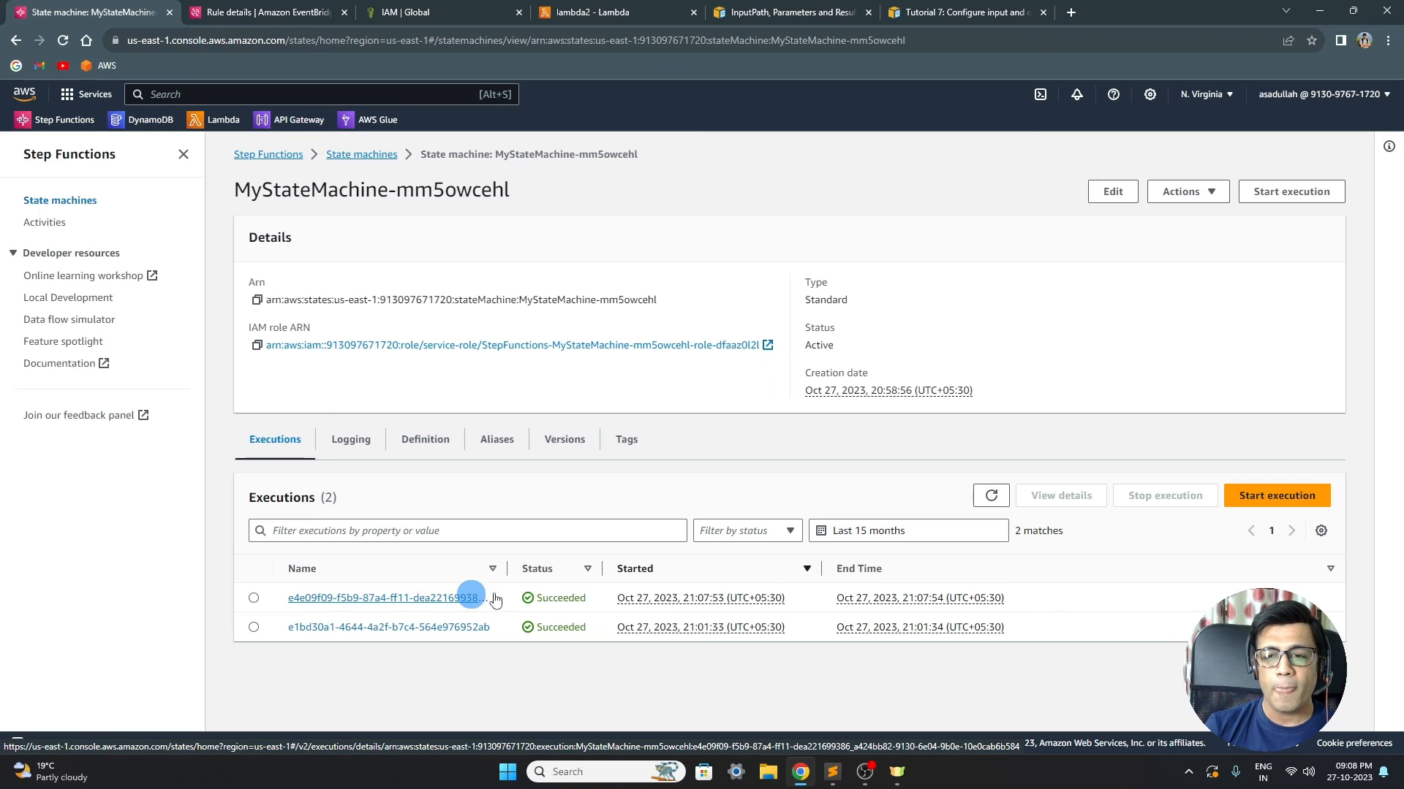
- Refresh the state machine's execution list and open the most recent execution
{"action": "left_click", "coordinate": [990, 500]}
{"action": "left_click", "coordinate": [990, 499]}
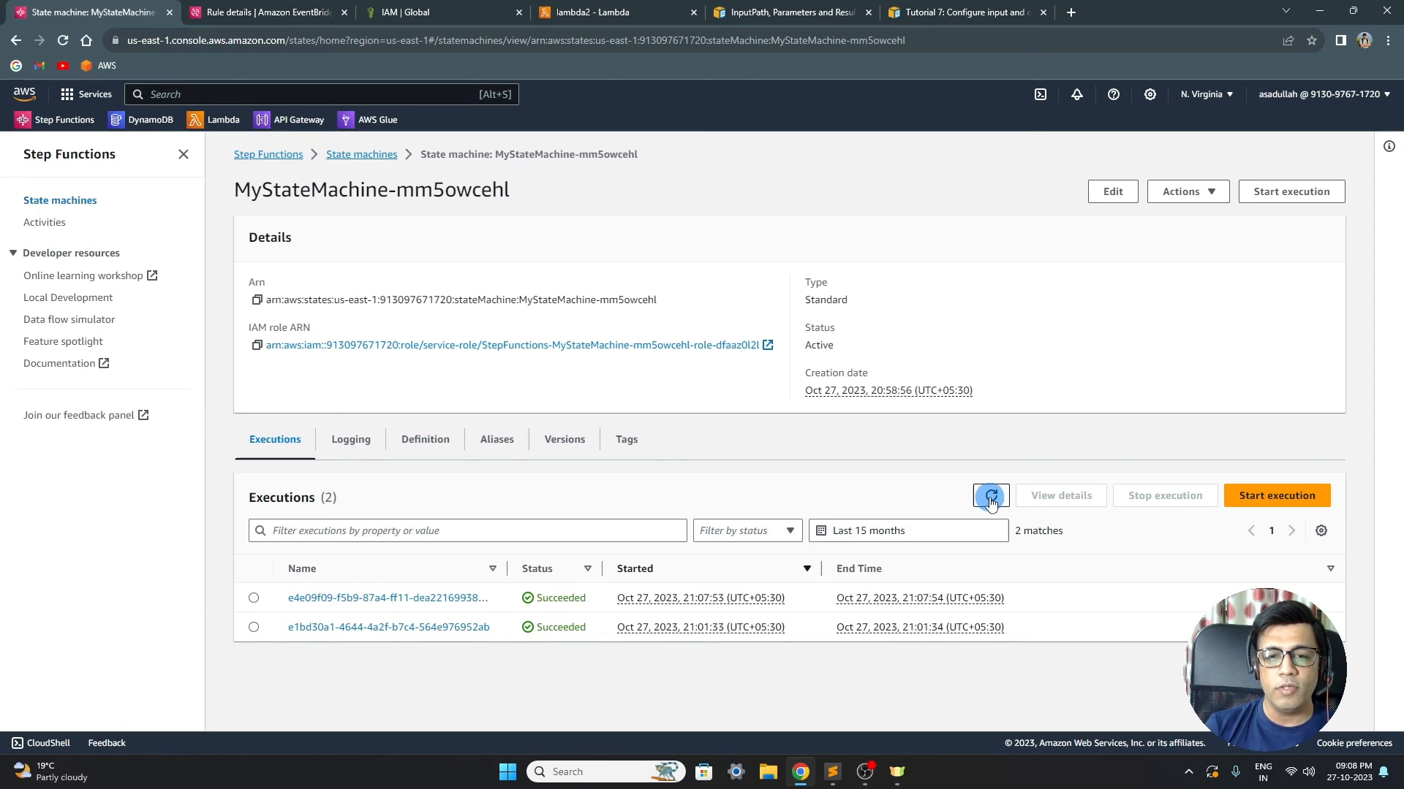
{"action": "left_click", "coordinate": [990, 498]}
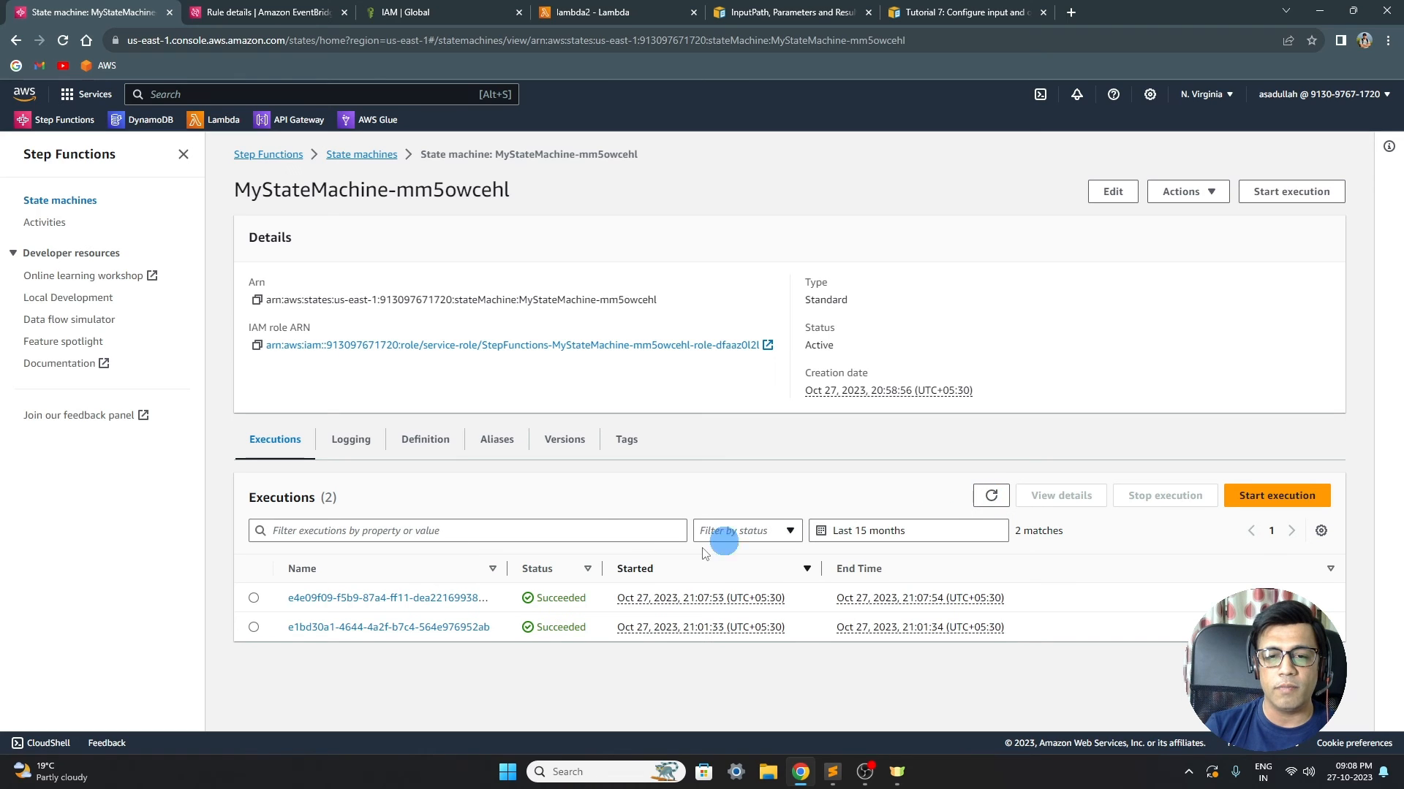
{"action": "left_click", "coordinate": [348, 599]}
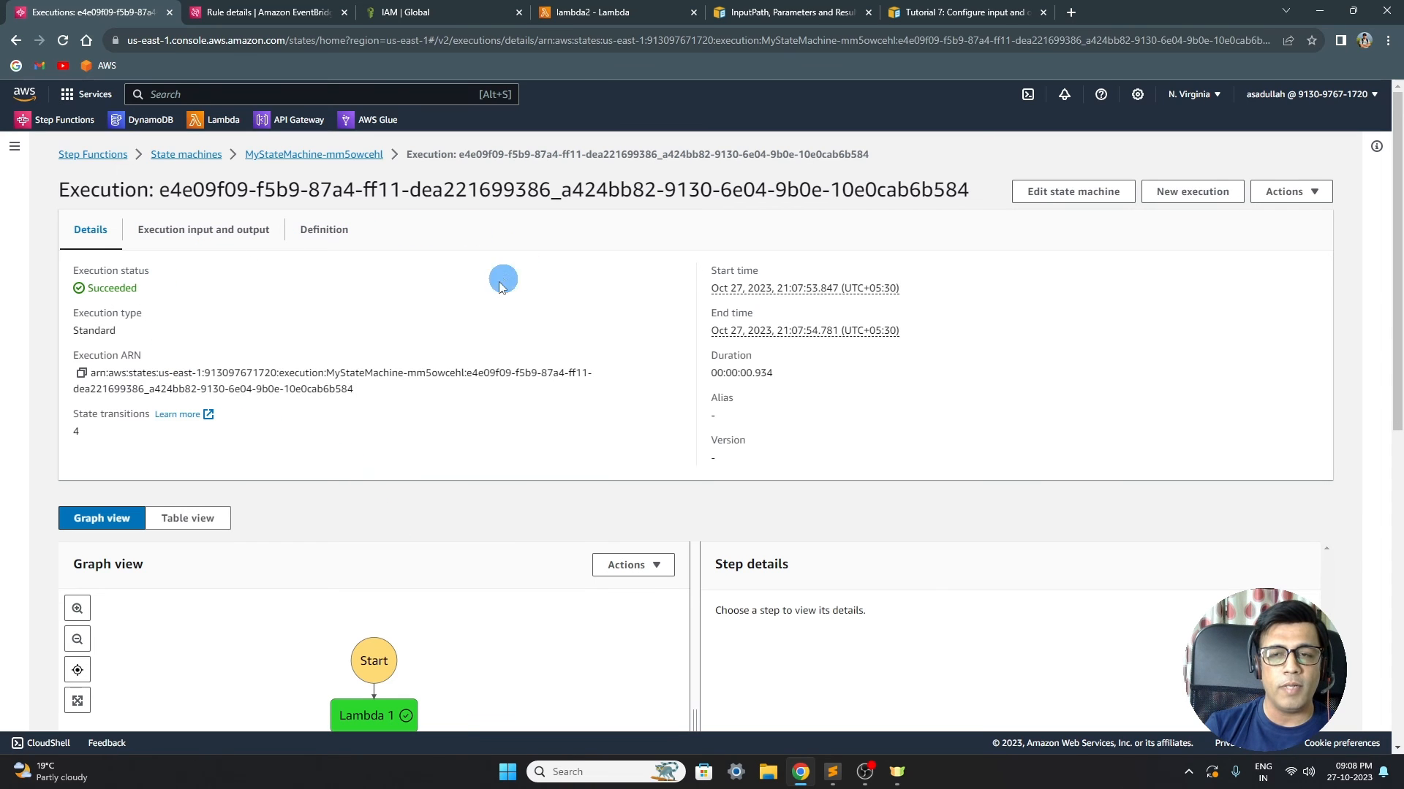
- Examine the scheduled event passed into Lambda 1 and the outputs of Lambda 1 and Lambda 2 in this execution
{"action": "scroll", "coordinate": [290, 327], "scroll_direction": "down", "scroll_amount": 2}
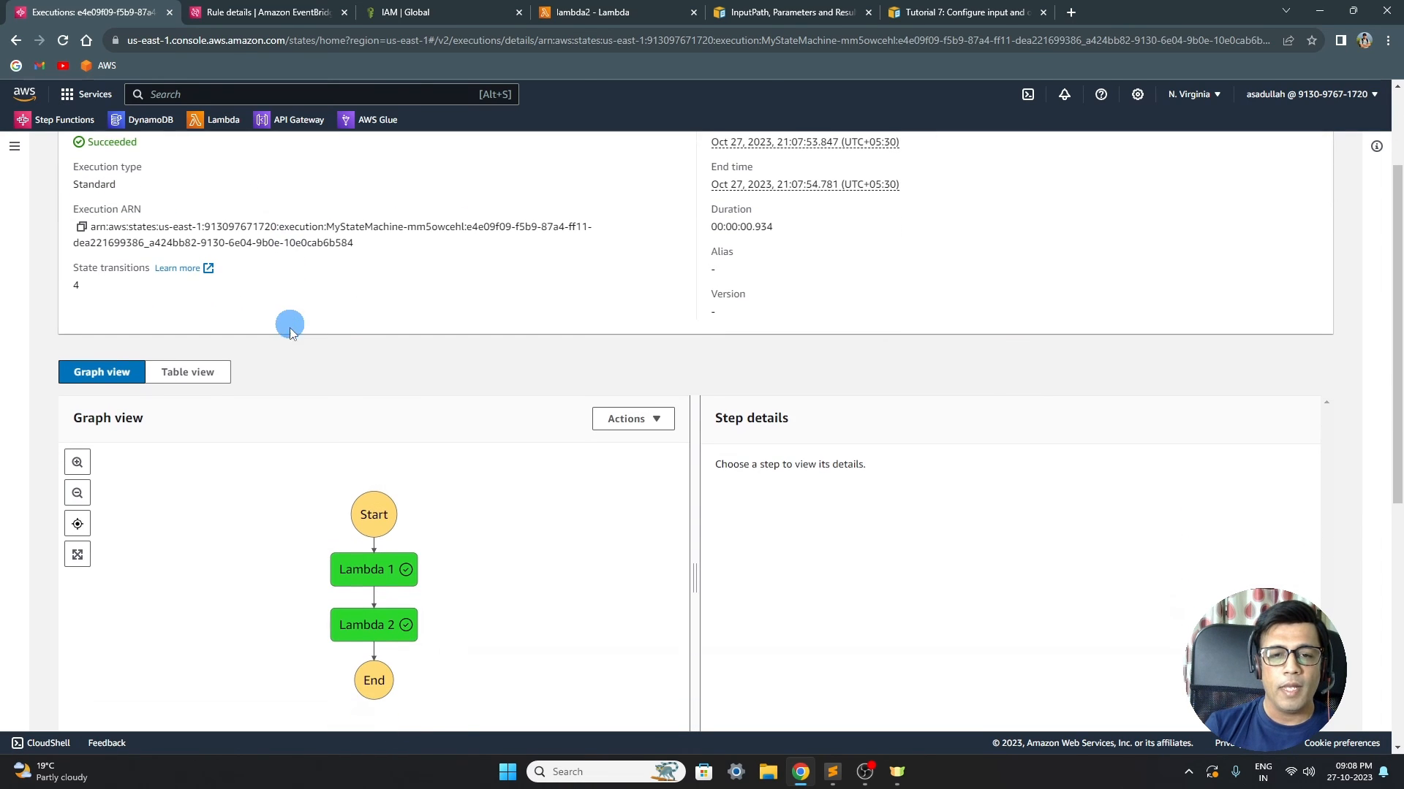
{"action": "left_click", "coordinate": [364, 574]}
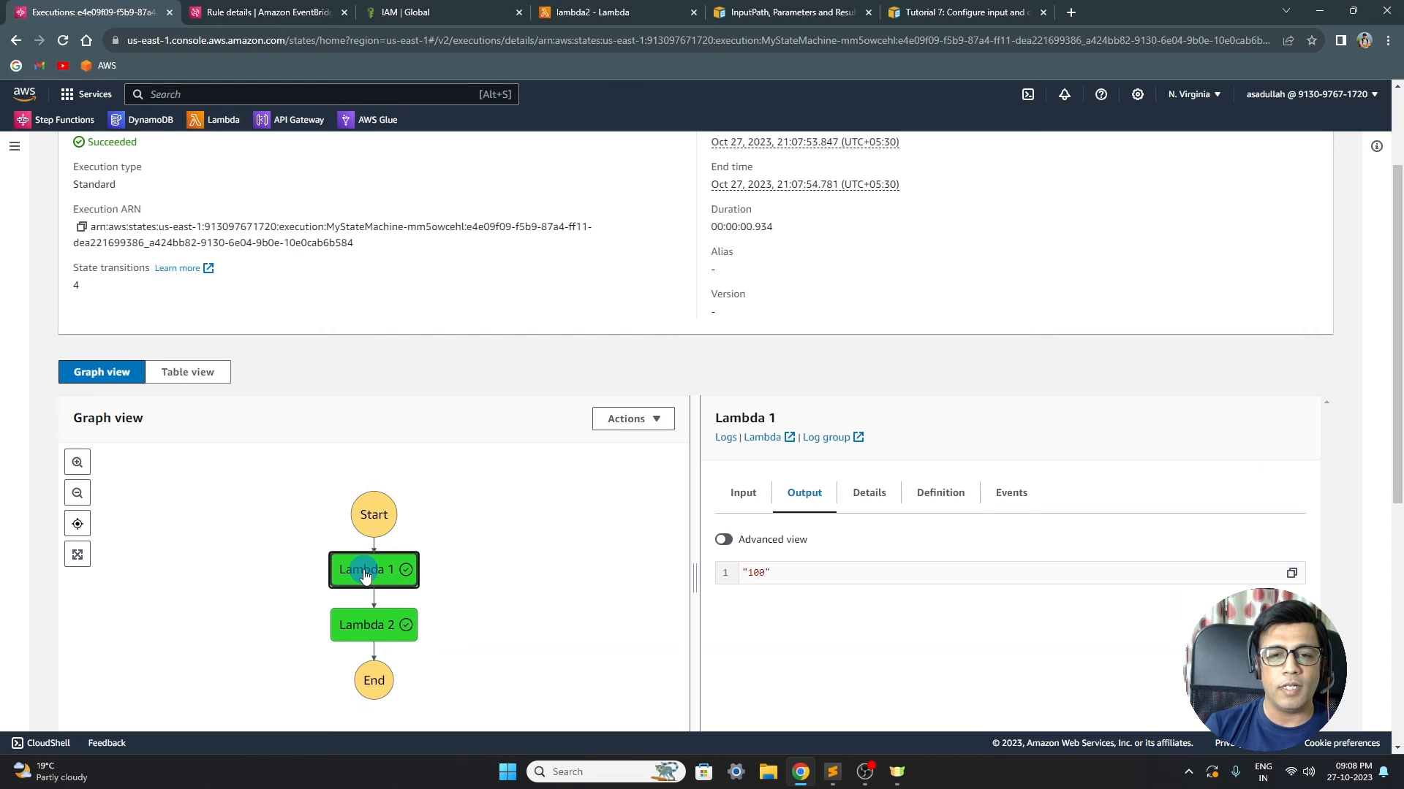
{"action": "left_click", "coordinate": [744, 503]}
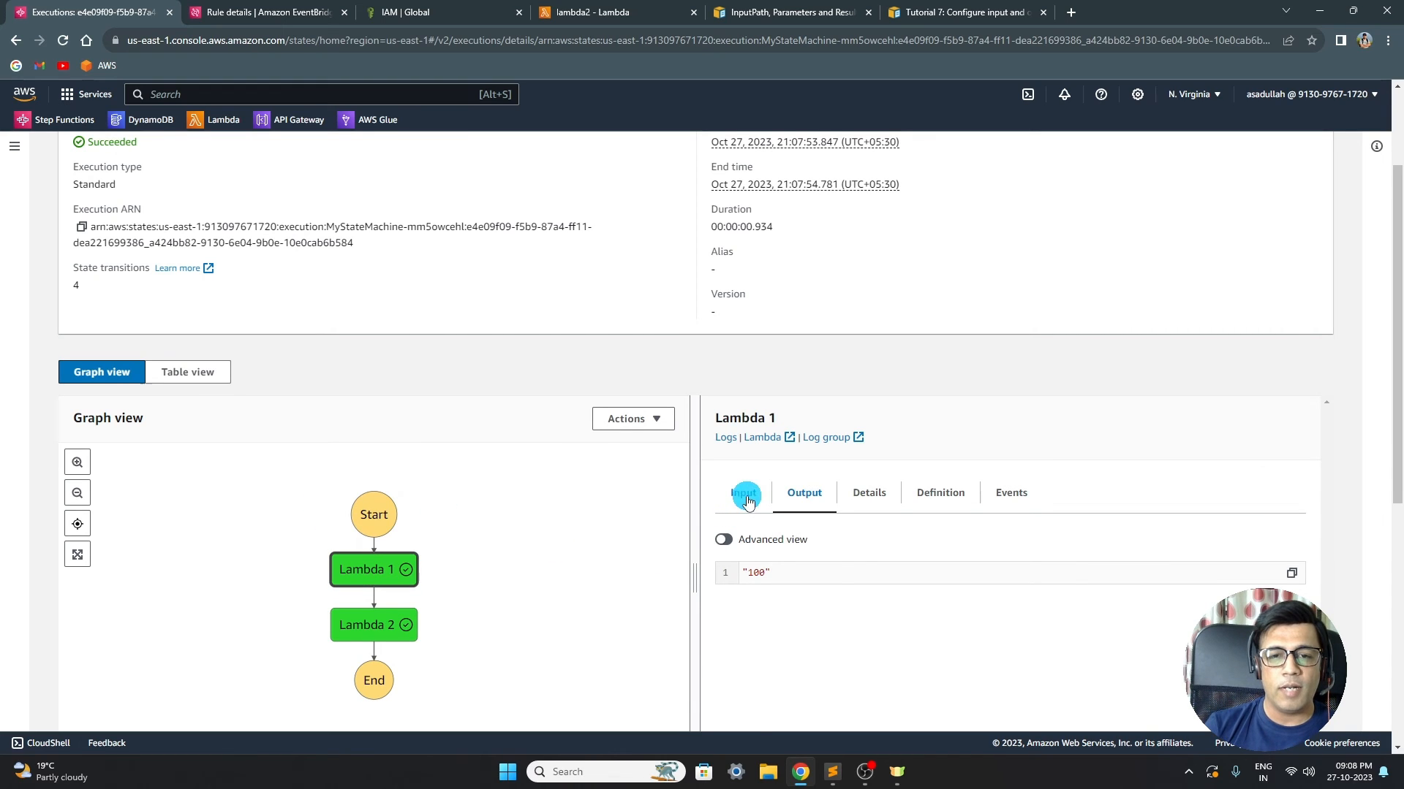
{"action": "scroll", "coordinate": [520, 397], "scroll_direction": "down", "scroll_amount": 3}
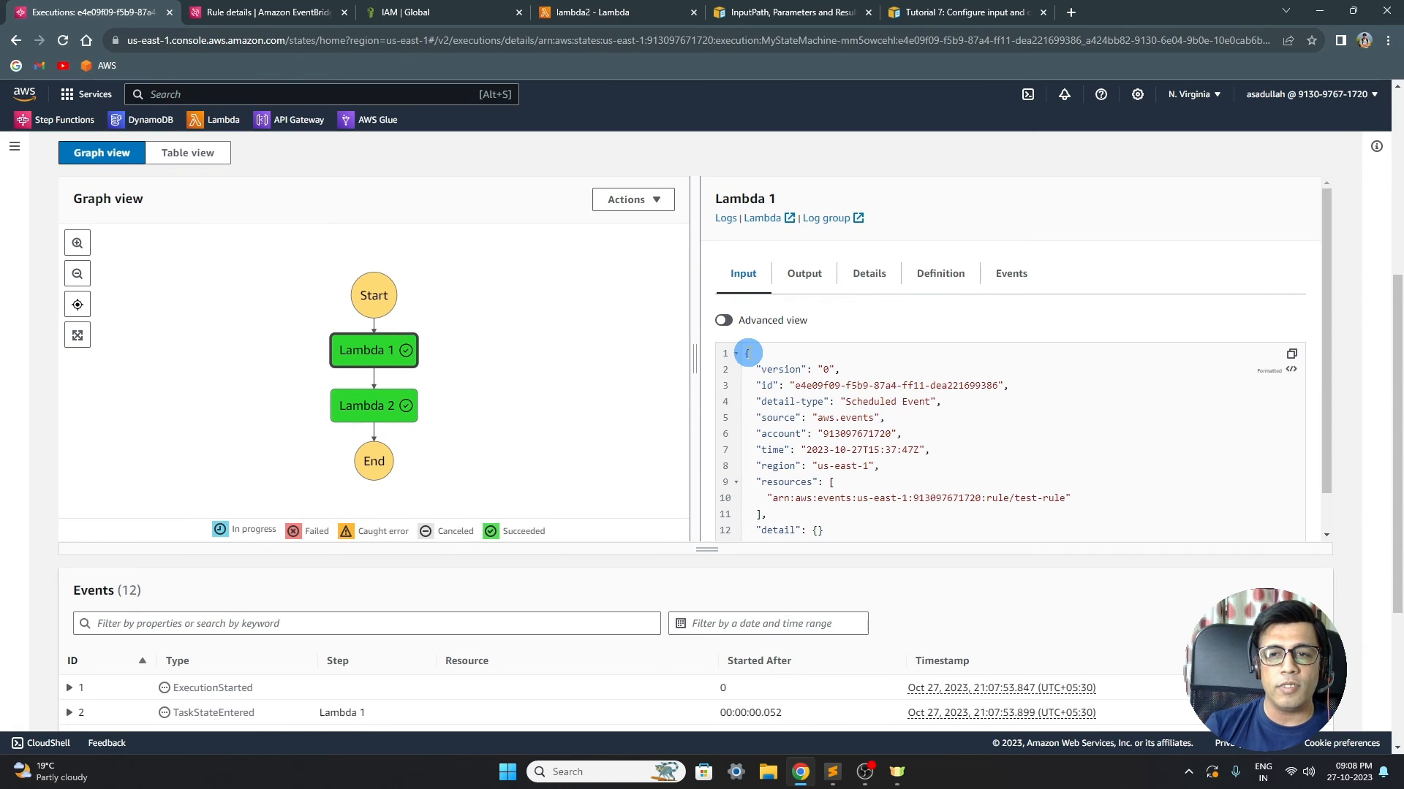
{"action": "left_click_drag", "start_coordinate": [744, 353], "coordinate": [877, 524]}
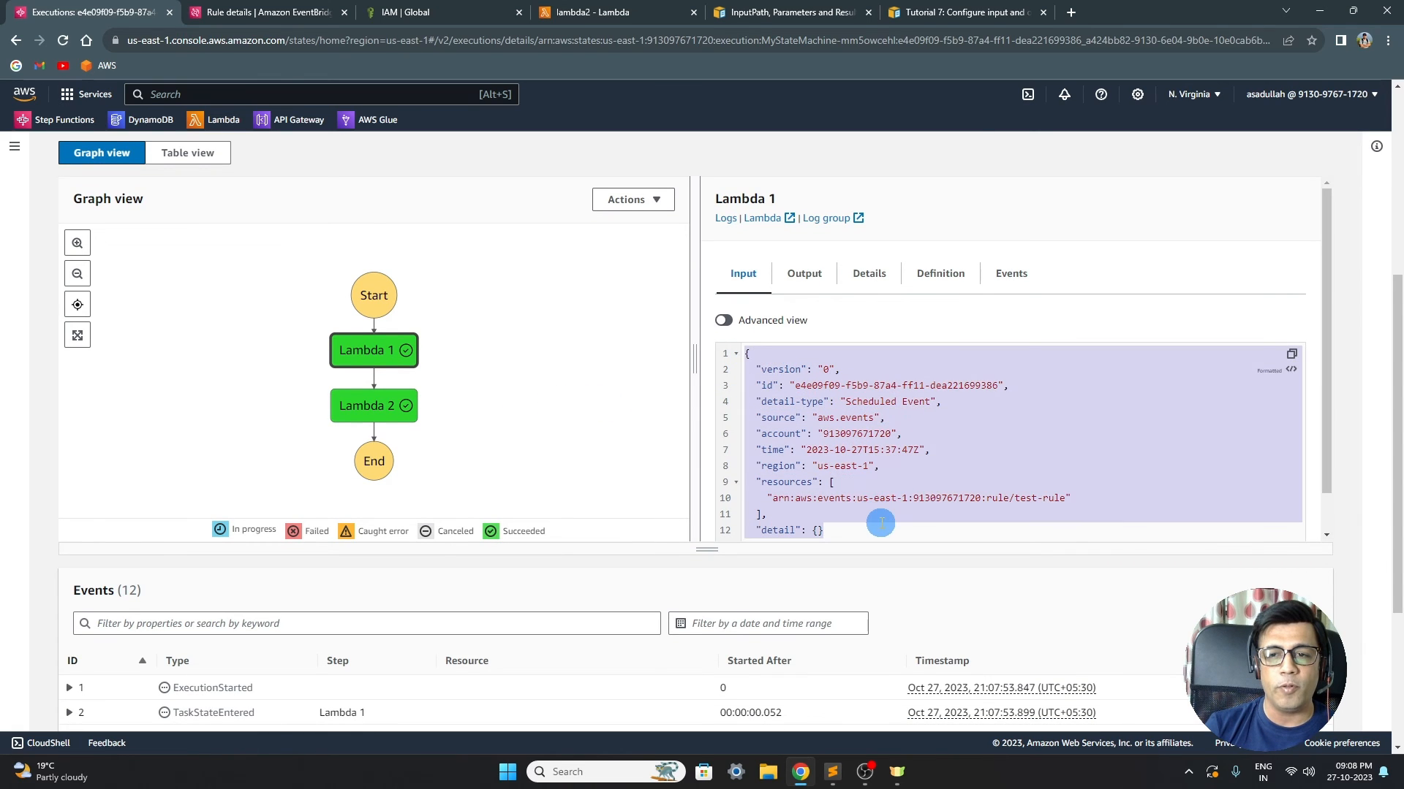
{"action": "left_click", "coordinate": [765, 369]}
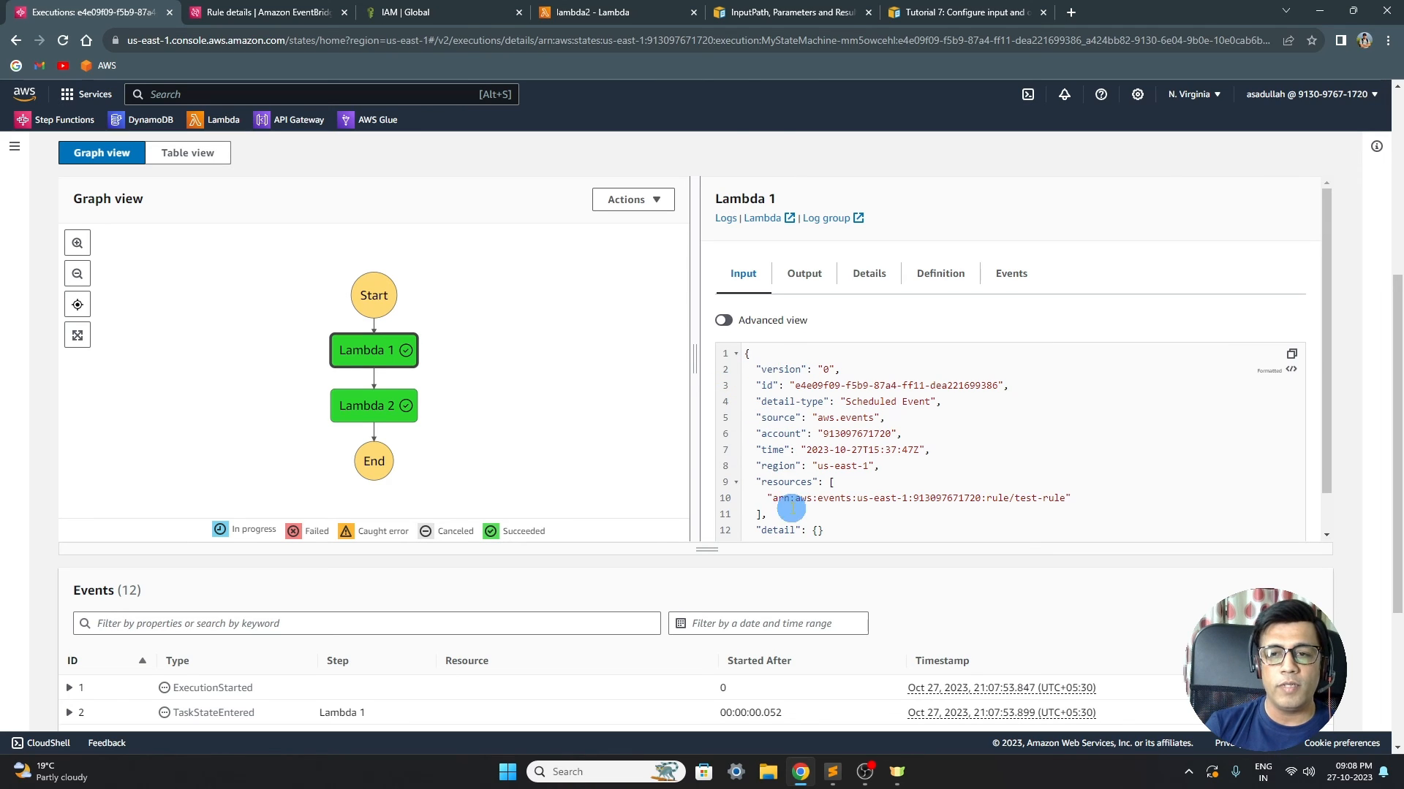
{"action": "scroll", "coordinate": [786, 485], "scroll_direction": "down", "scroll_amount": 1}
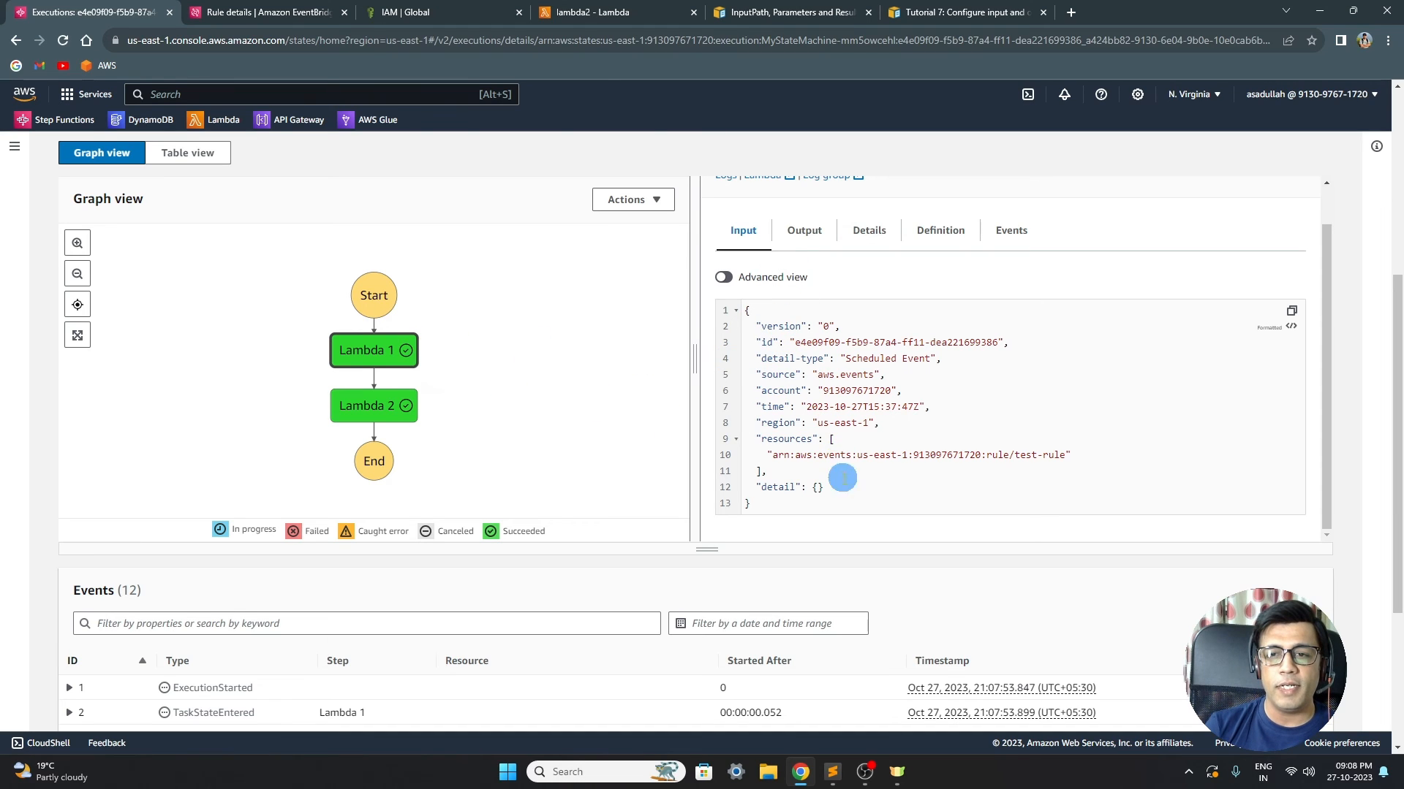
{"action": "left_click", "coordinate": [796, 233]}
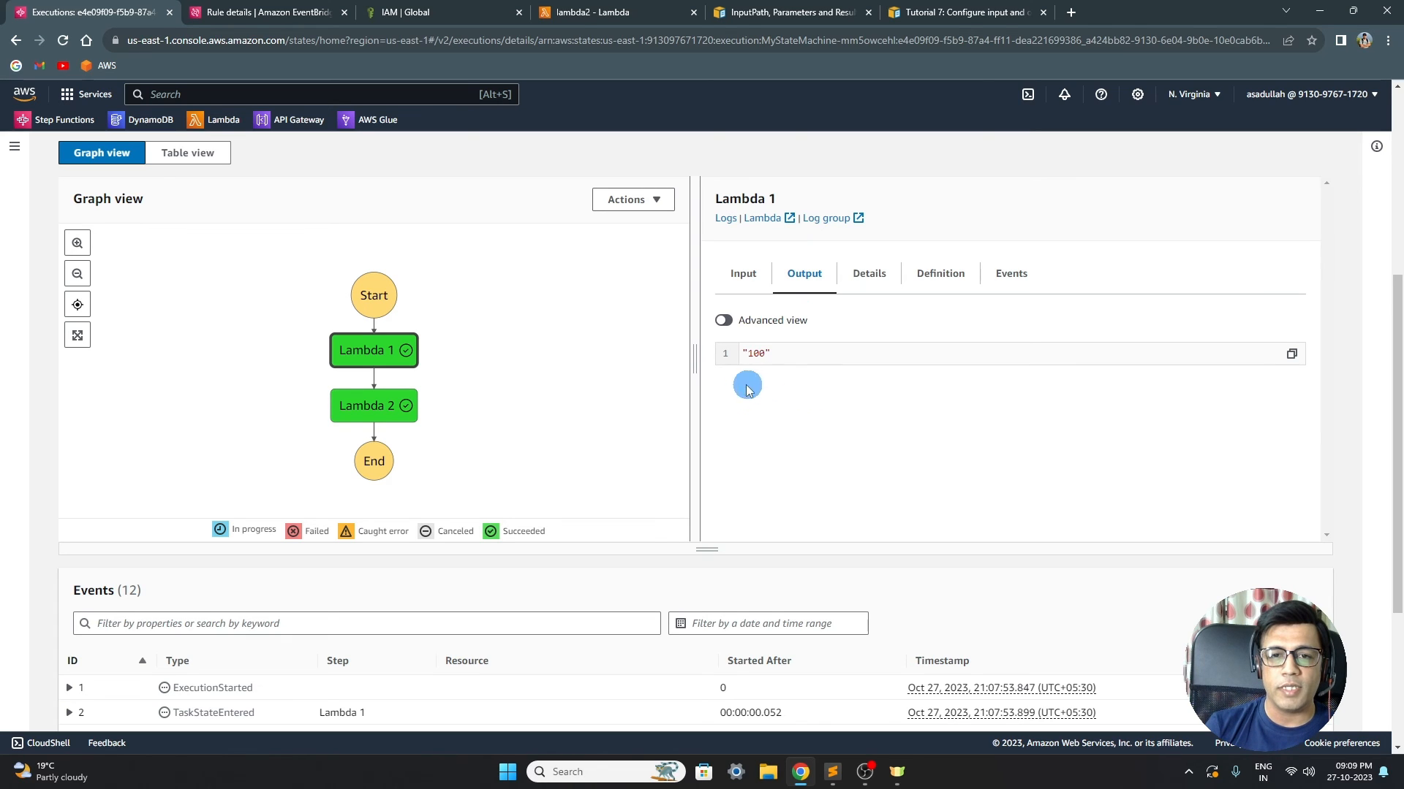
{"action": "left_click", "coordinate": [377, 417]}
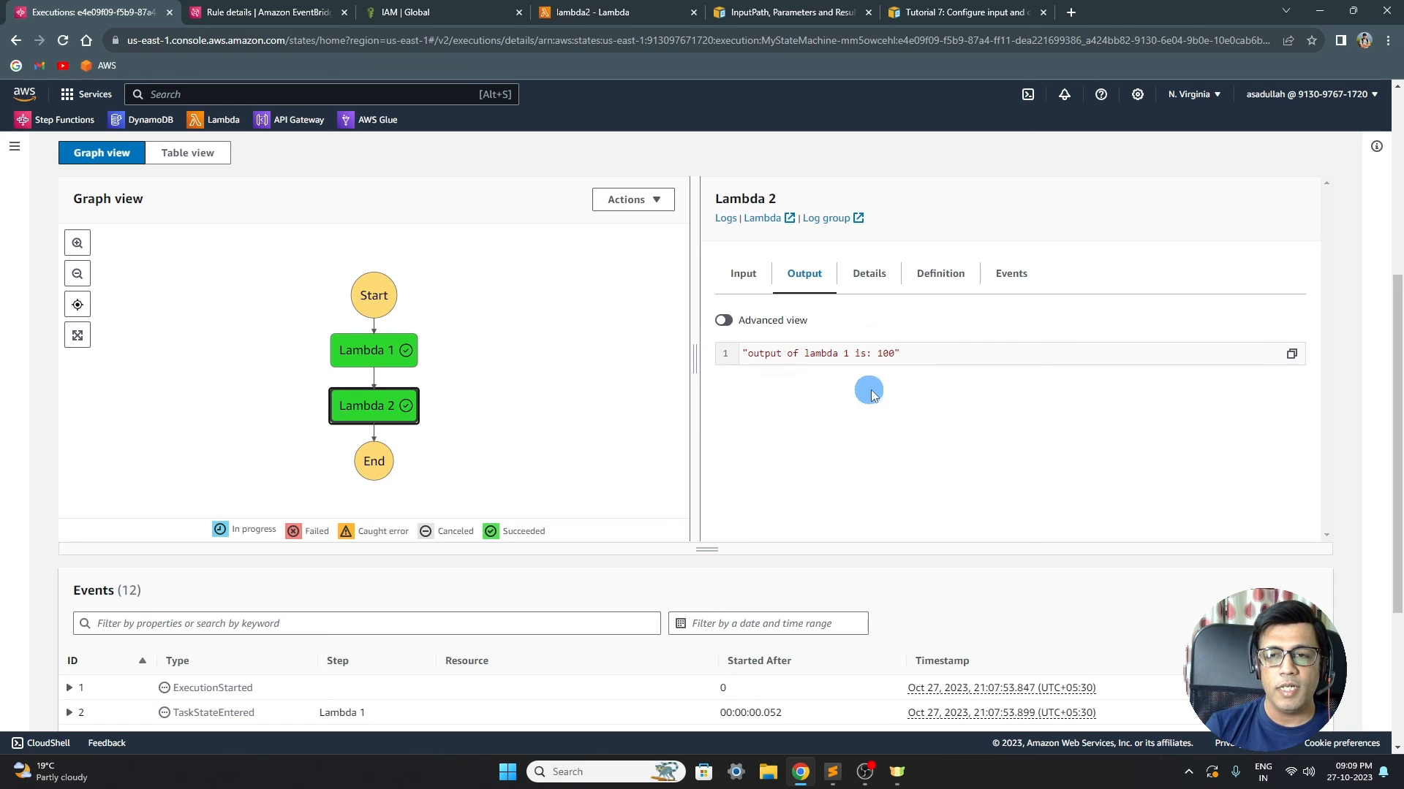
- Check the state machine's execution list for further scheduled runs, then return to test-rule's details in EventBridge
{"action": "scroll", "coordinate": [314, 399], "scroll_direction": "up", "scroll_amount": 5}
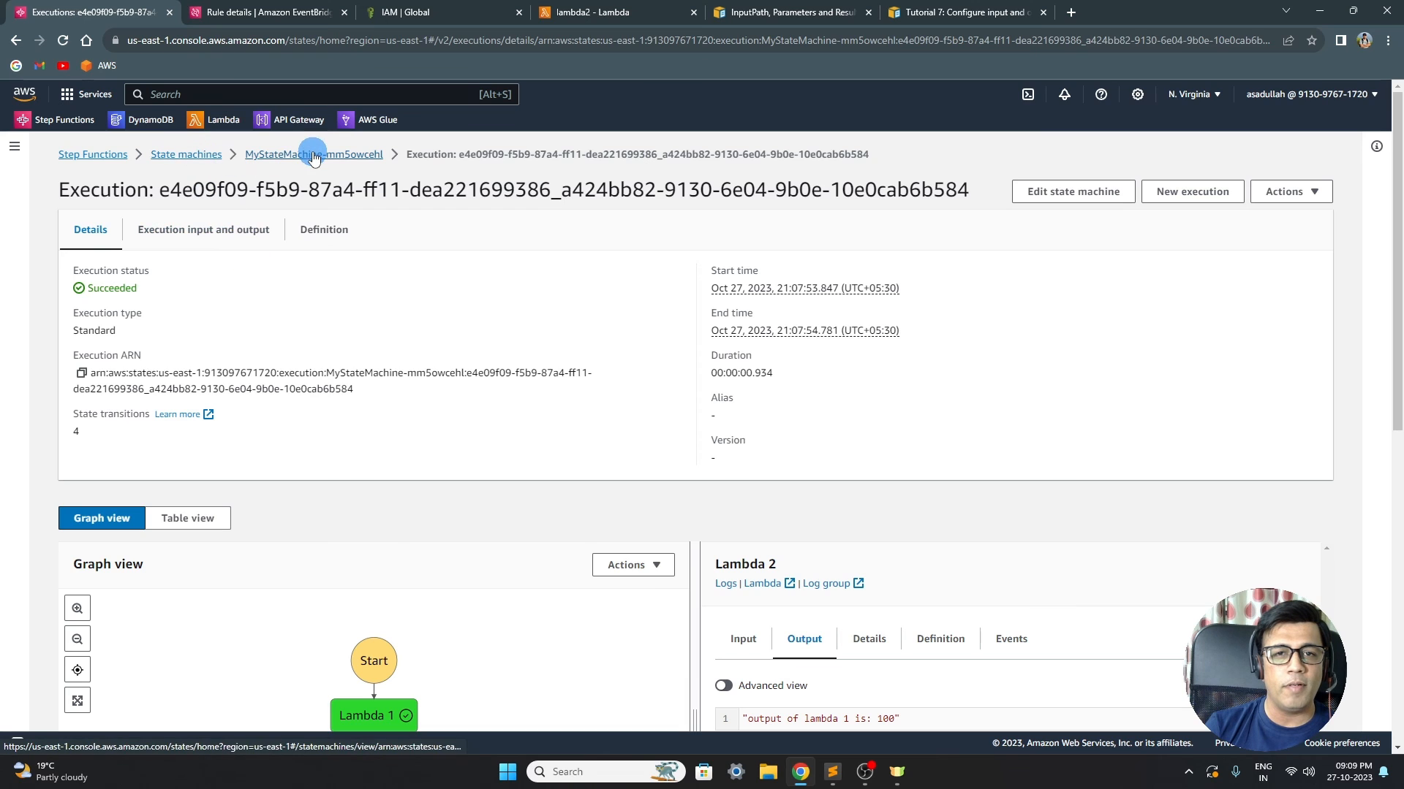
{"action": "left_click", "coordinate": [312, 156]}
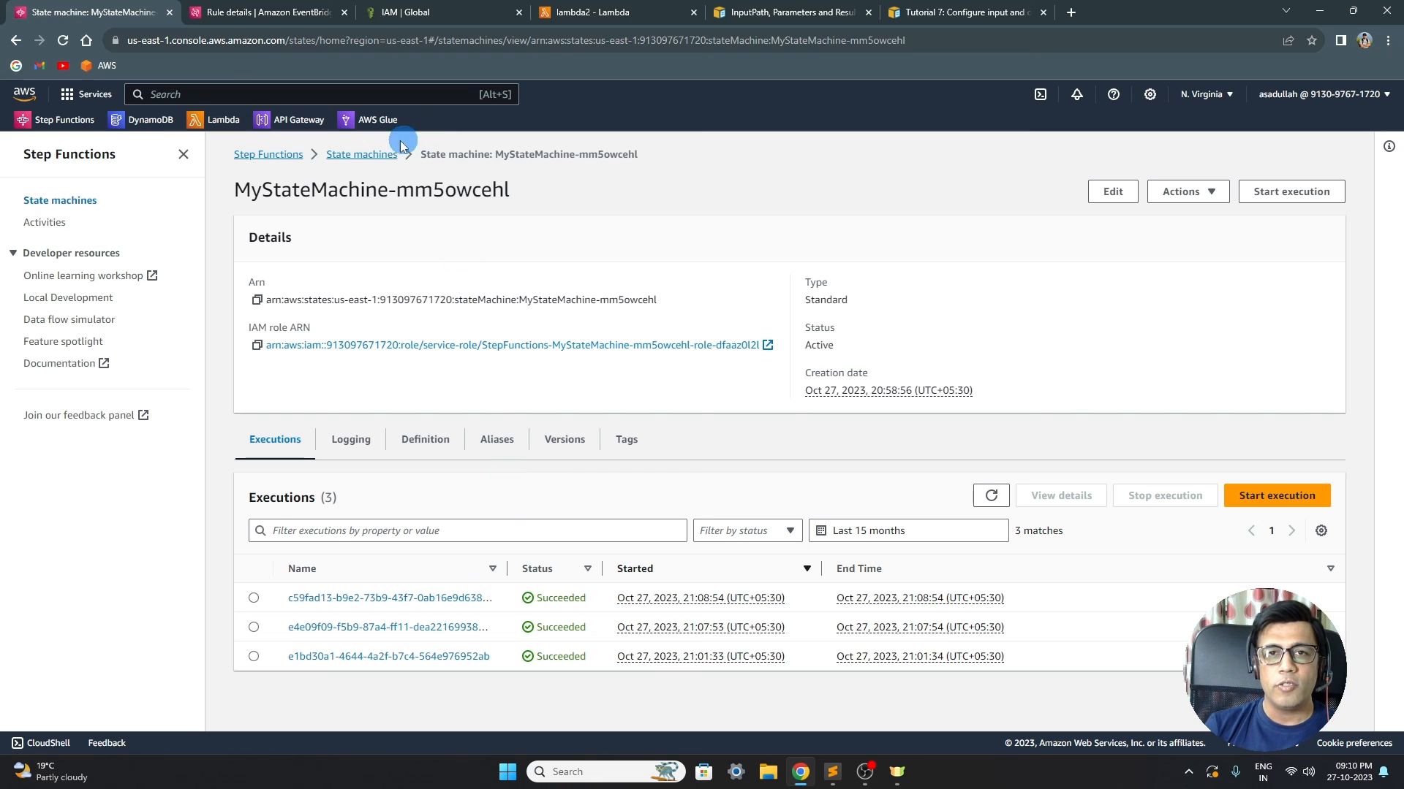
{"action": "left_click", "coordinate": [294, 13]}
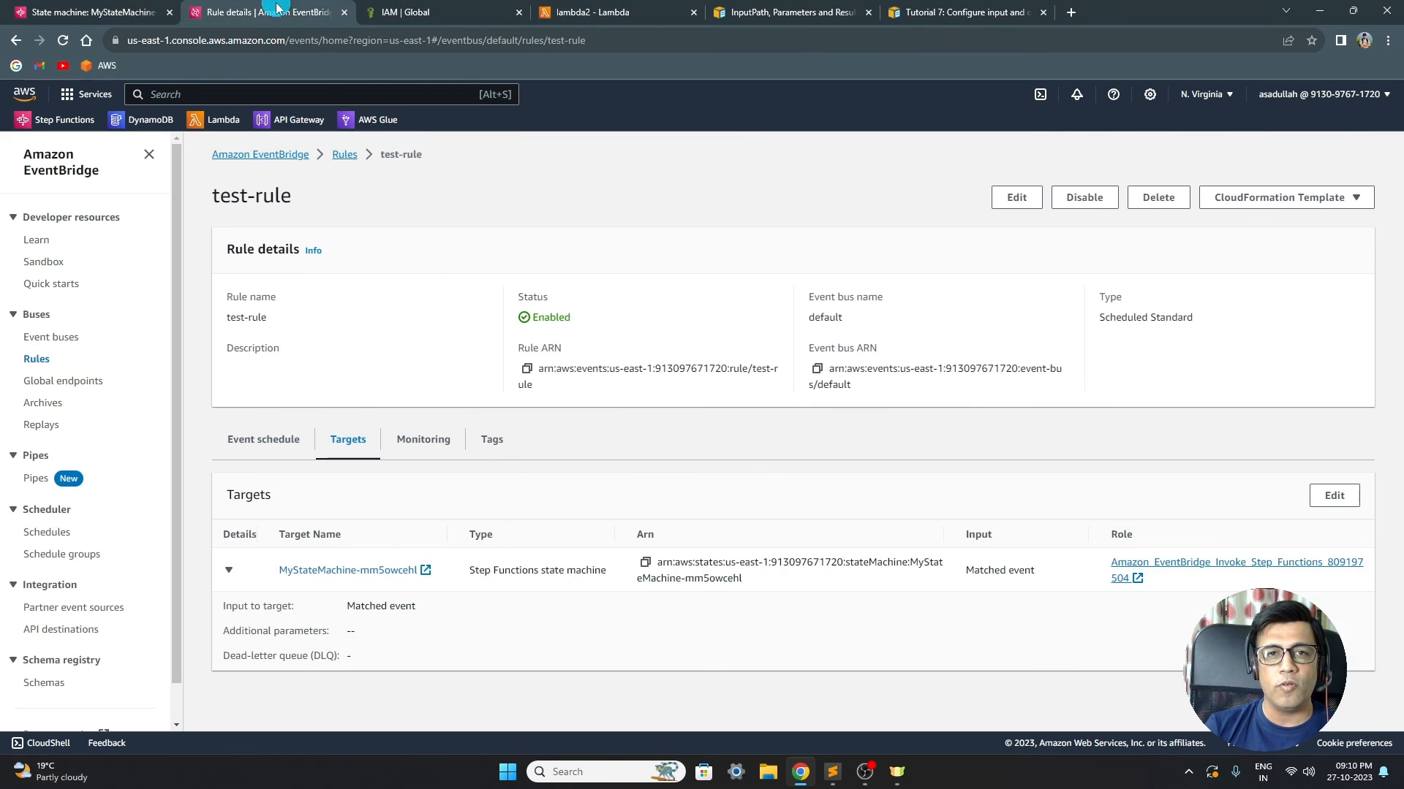
- Disable the scheduled rule test-rule and return to the state machine's page in Step Functions
{"action": "left_click", "coordinate": [1077, 196]}
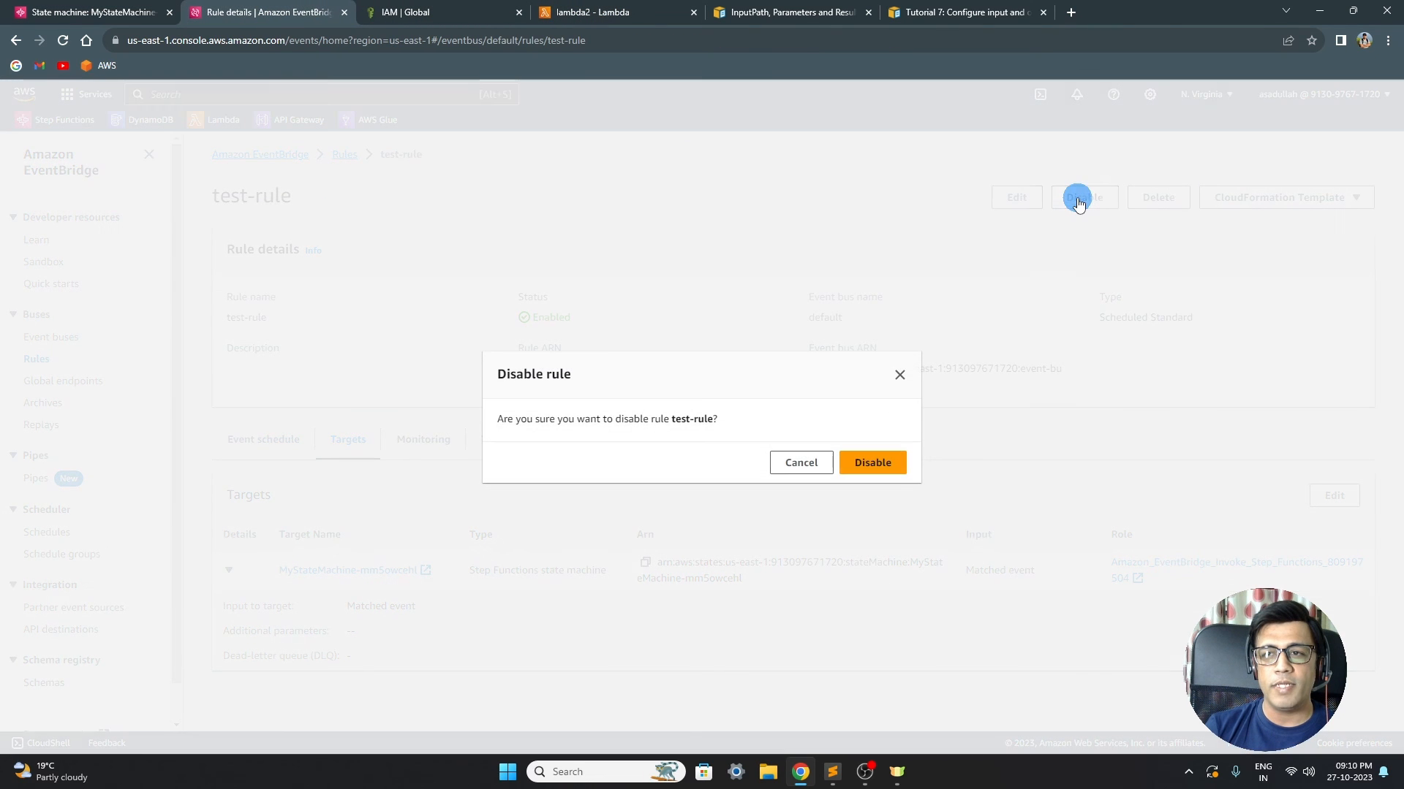
{"action": "left_click", "coordinate": [870, 470]}
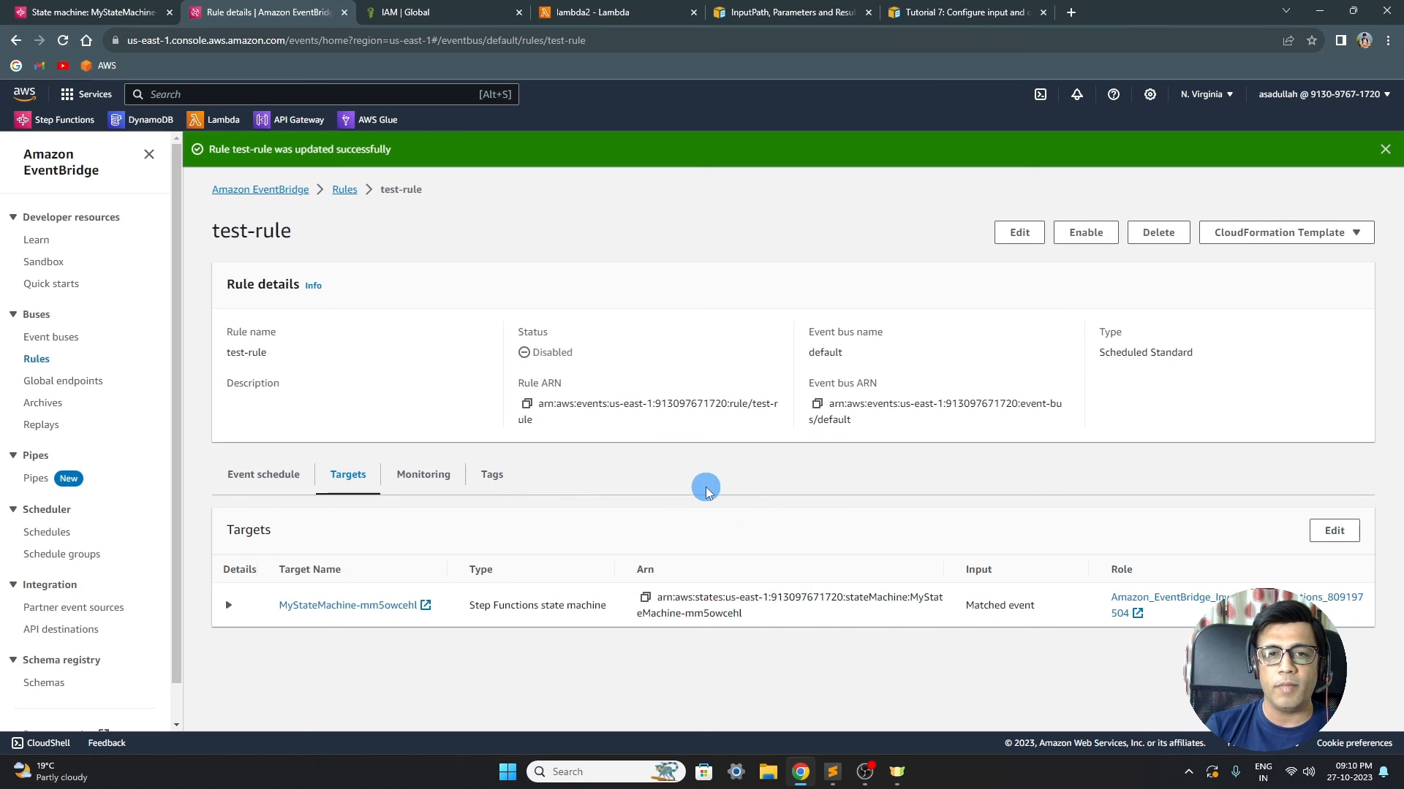
{"action": "left_click", "coordinate": [95, 13]}
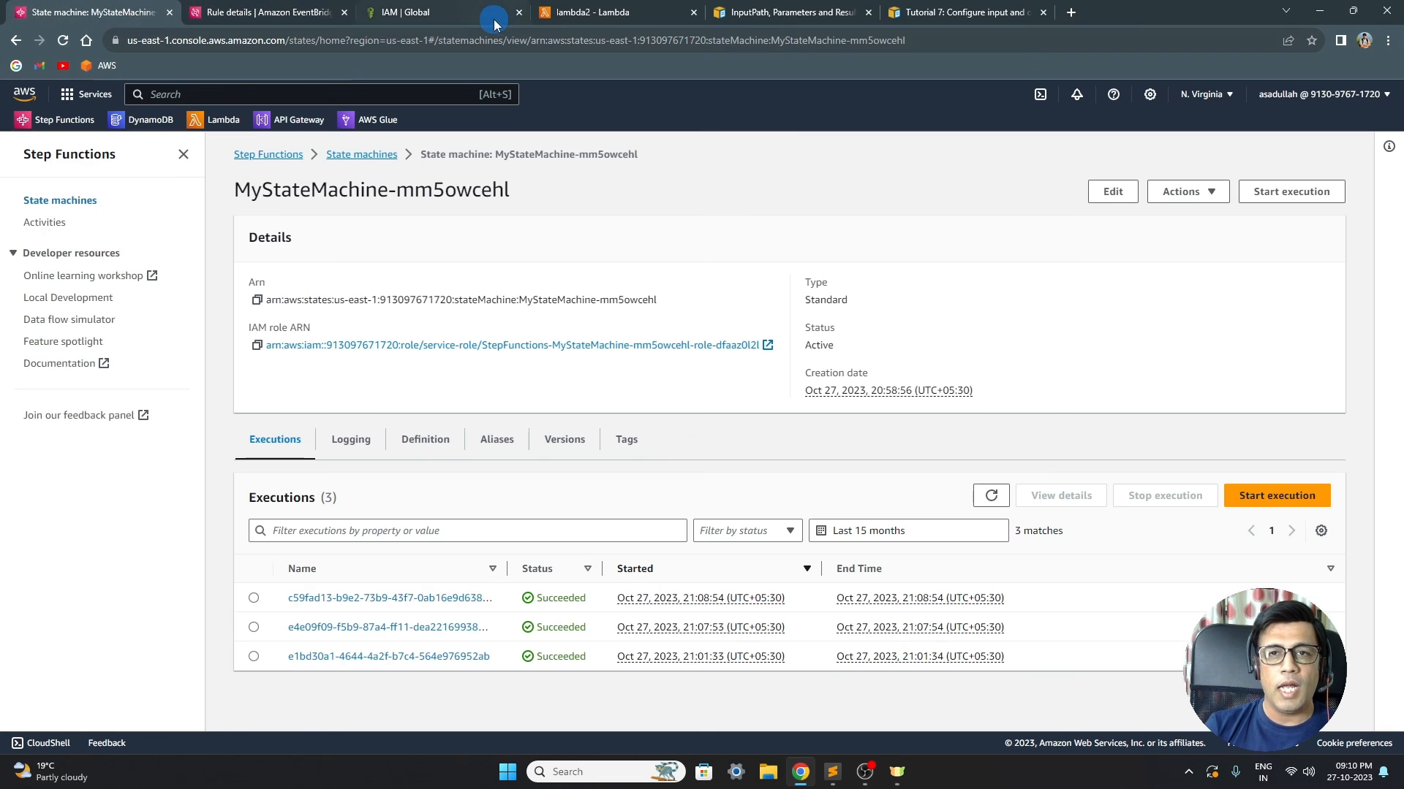
- Open lambda2's CloudWatch logs and examine the log stream of its most recent invocation
{"action": "left_click", "coordinate": [589, 15]}
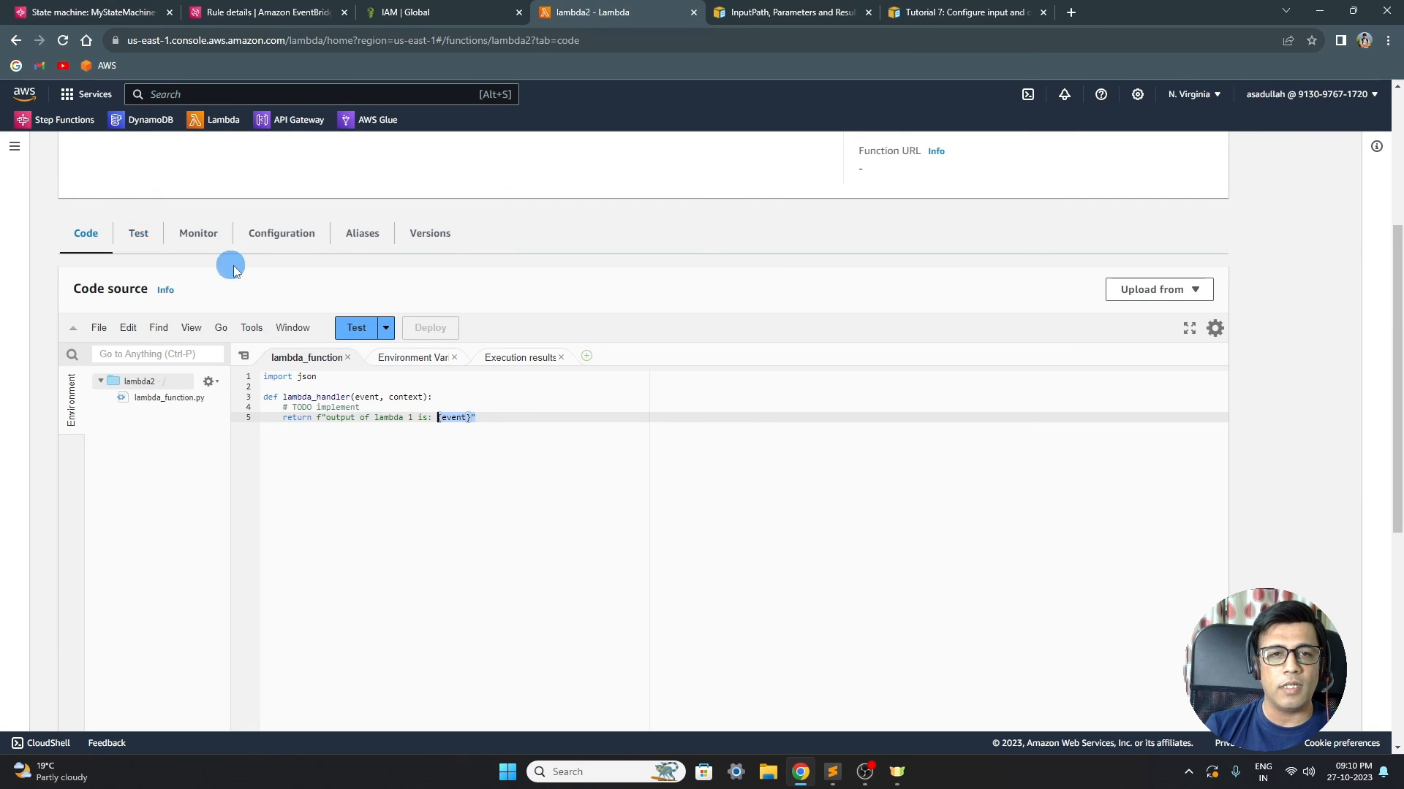
{"action": "scroll", "coordinate": [322, 285], "scroll_direction": "up", "scroll_amount": 4}
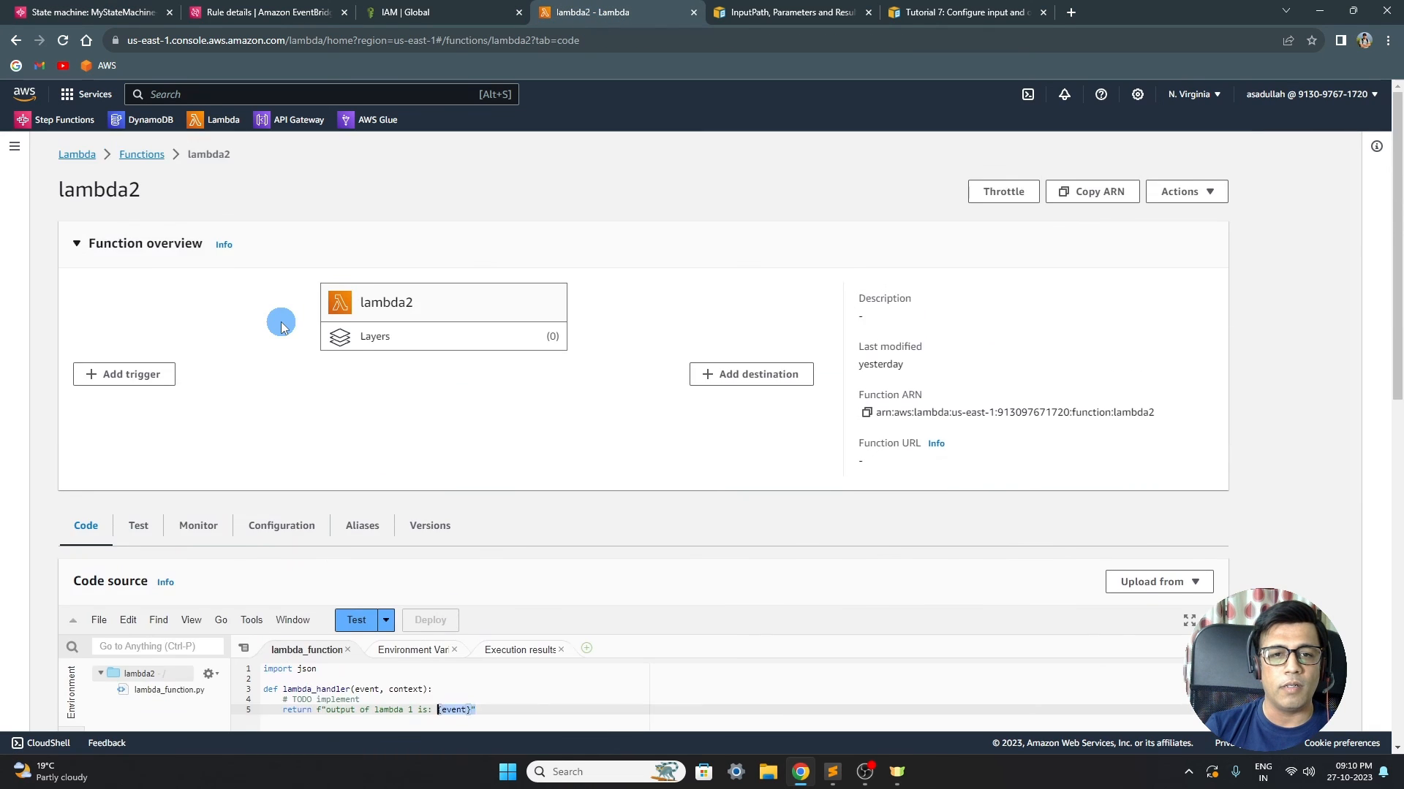
{"action": "scroll", "coordinate": [281, 326], "scroll_direction": "down", "scroll_amount": 3}
{"action": "left_click", "coordinate": [198, 304]}
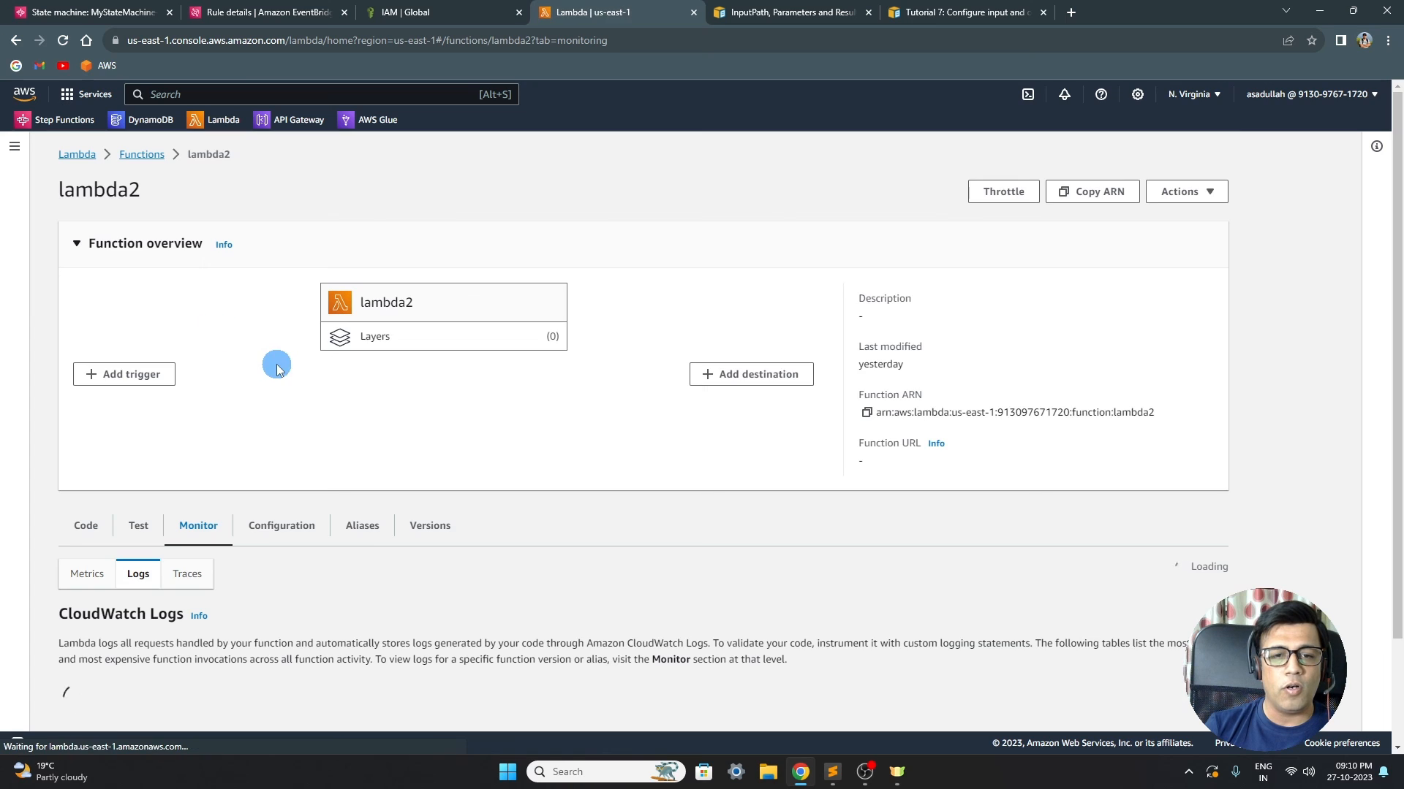
{"action": "scroll", "coordinate": [277, 368], "scroll_direction": "down", "scroll_amount": 2}
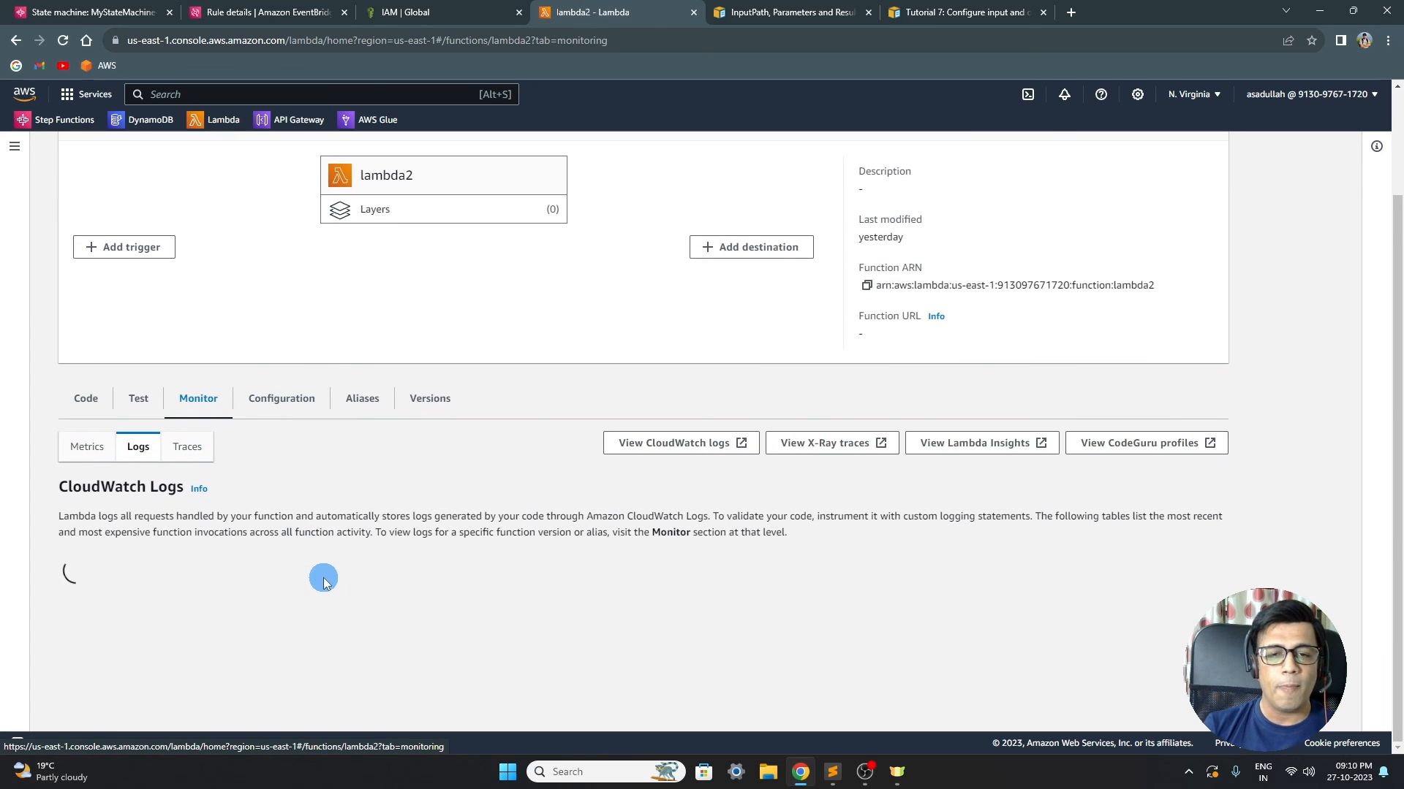
{"action": "scroll", "coordinate": [506, 537], "scroll_direction": "down", "scroll_amount": 2}
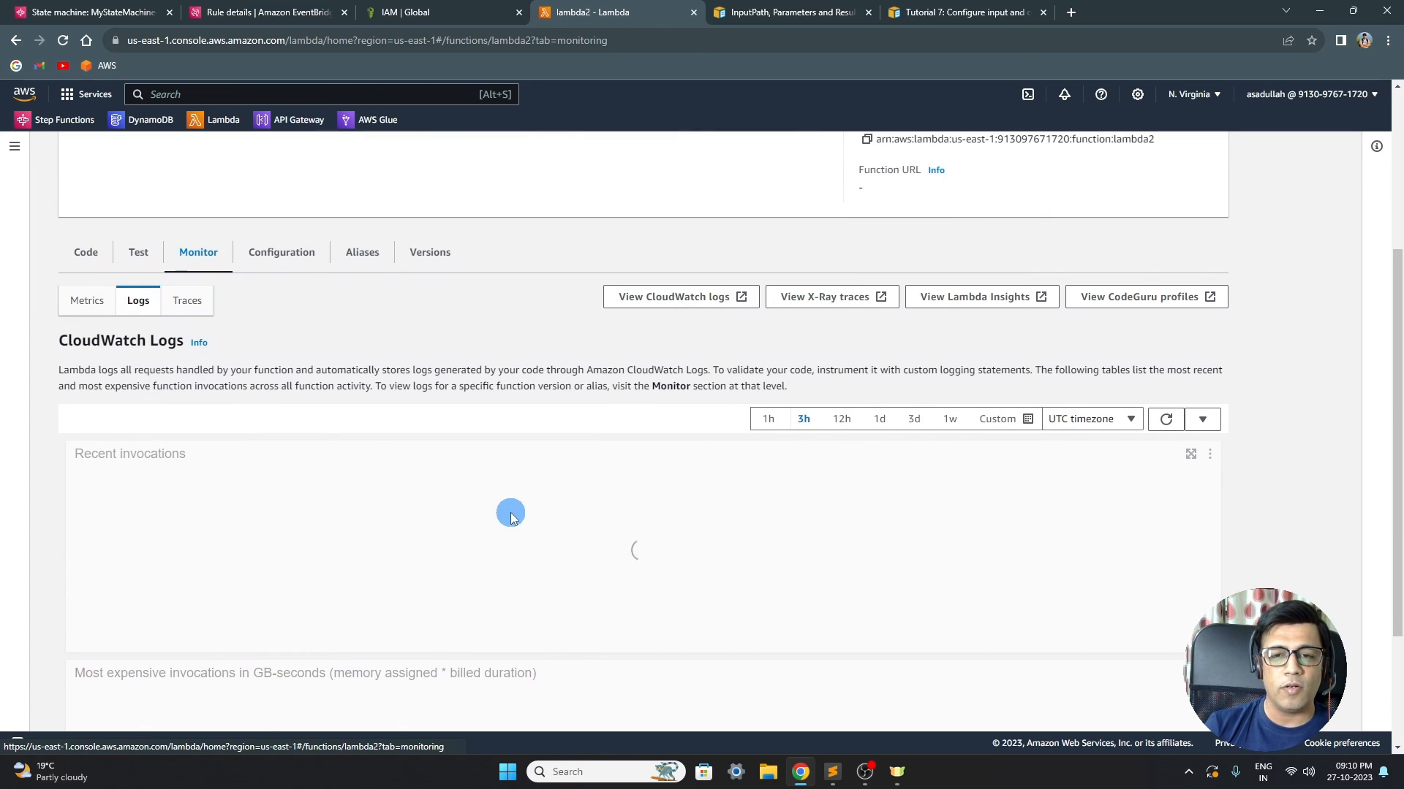
{"action": "left_click", "coordinate": [565, 501]}
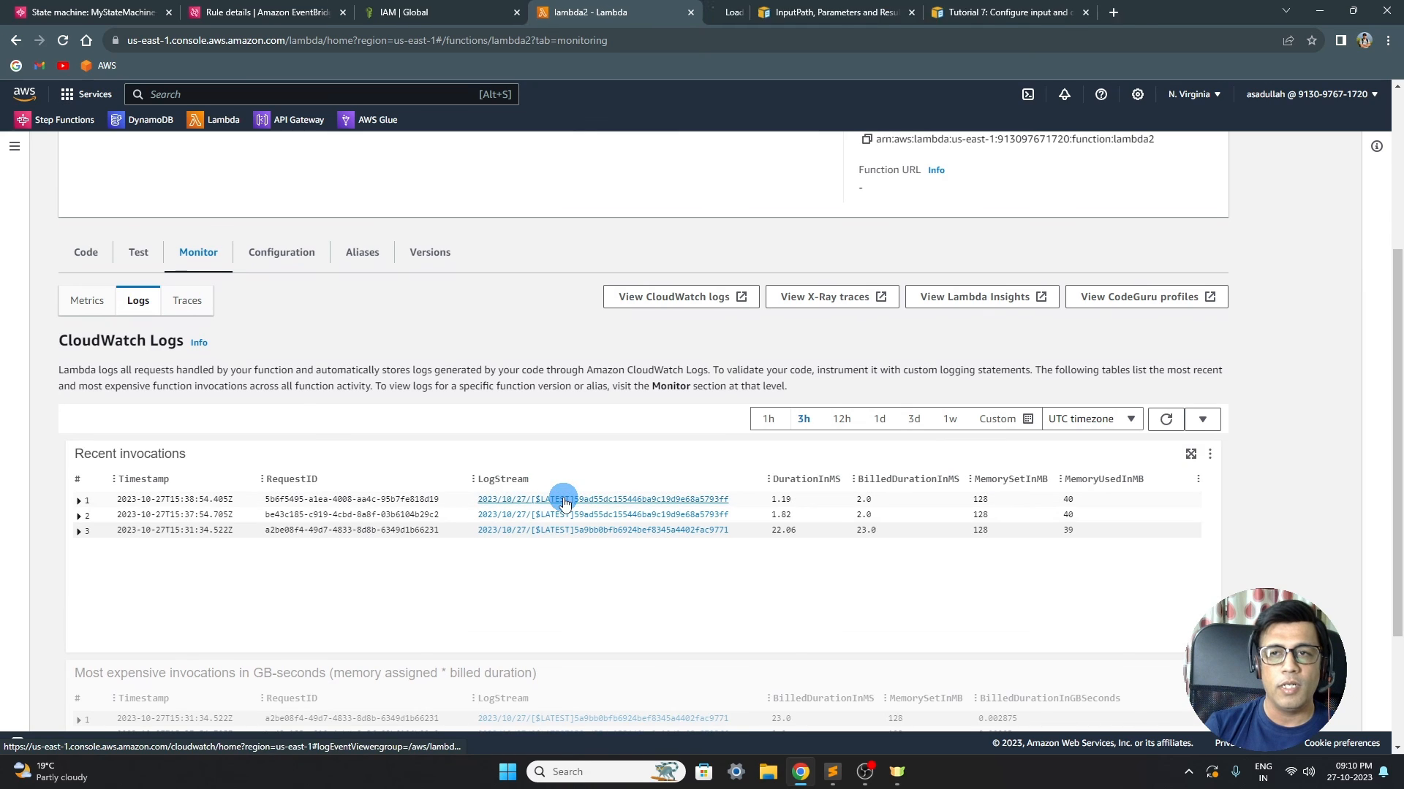
{"action": "left_click", "coordinate": [756, 15]}
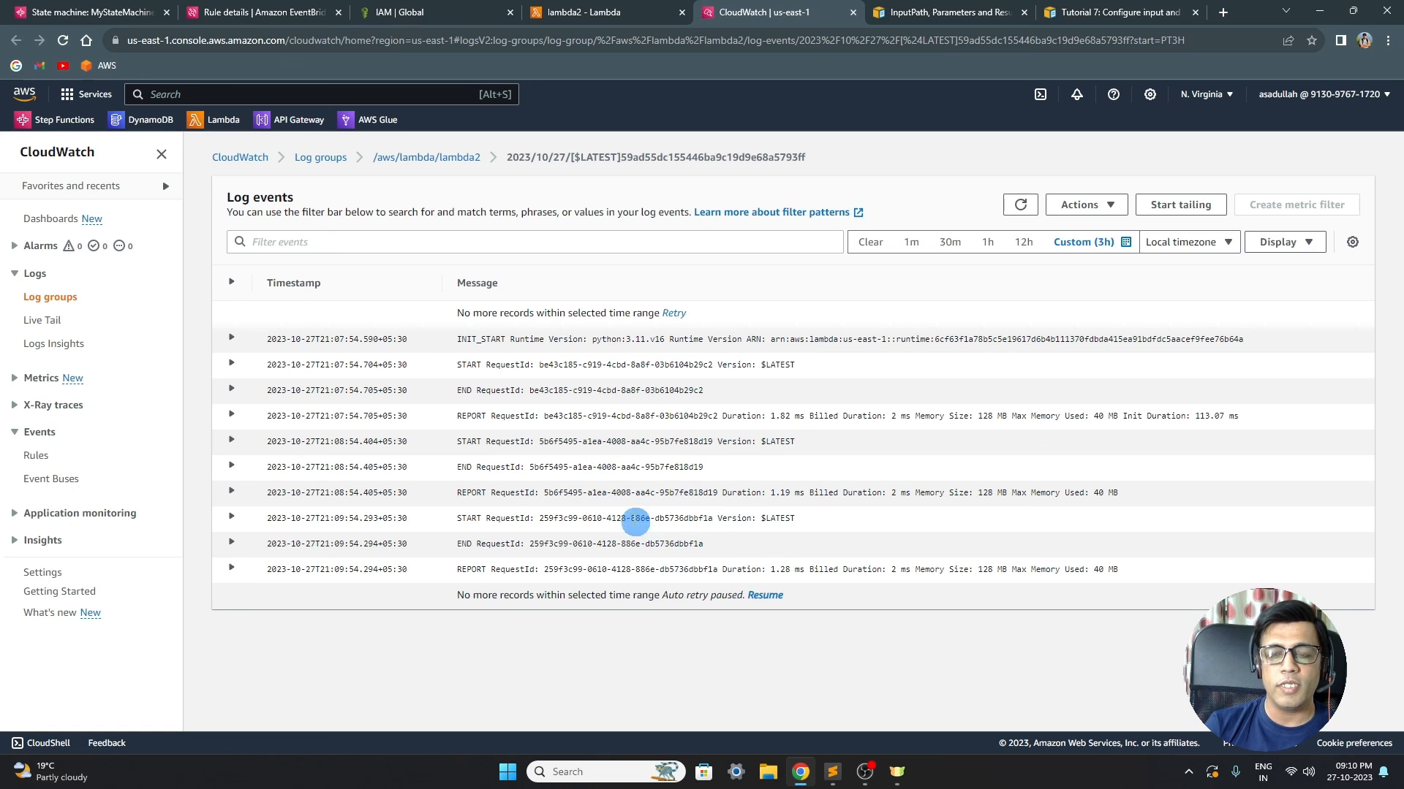
- Return to Step Functions, open the topmost execution of MyStateMachine-mm5owcehl and view Lambda 2's output
{"action": "left_click", "coordinate": [230, 12]}
{"action": "left_click", "coordinate": [106, 13]}
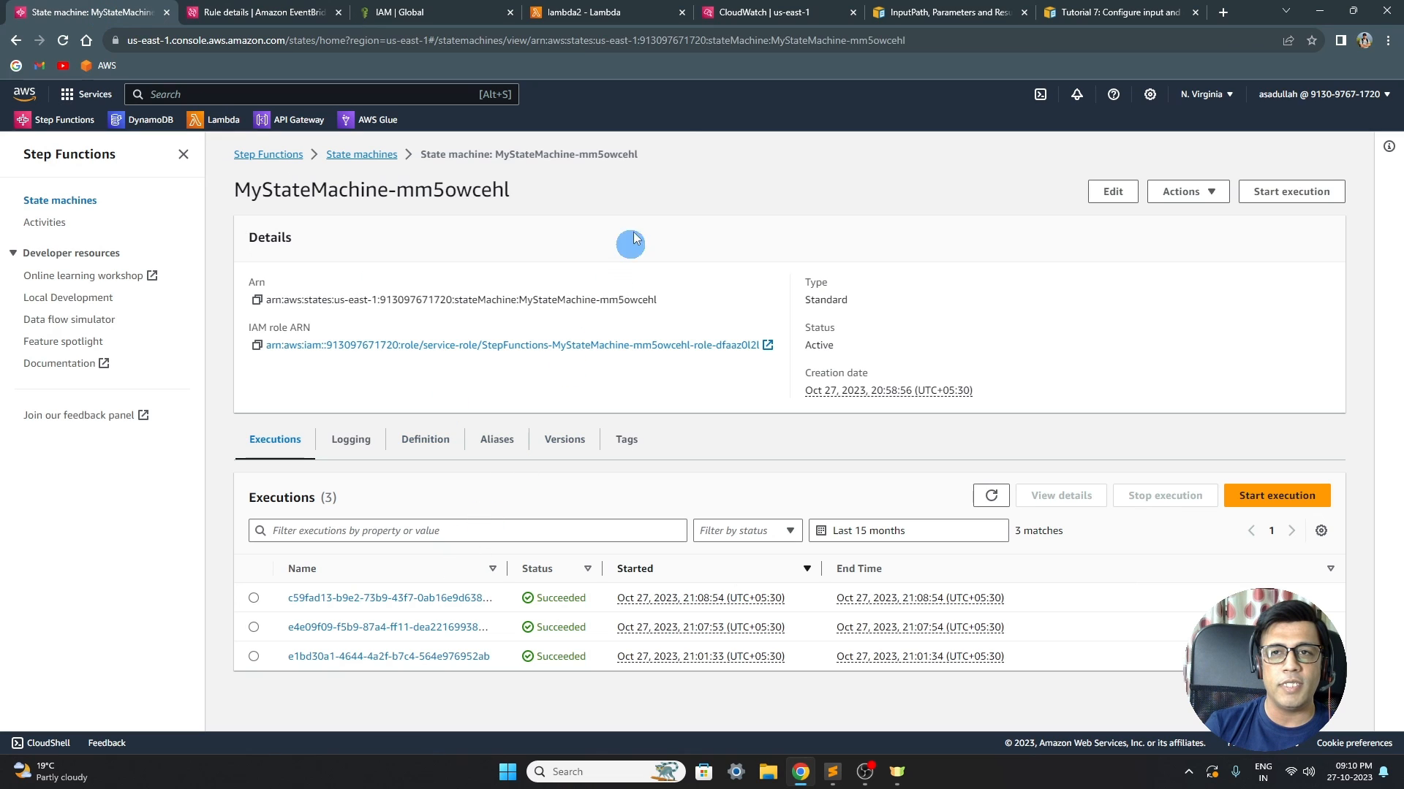
{"action": "left_click", "coordinate": [426, 601]}
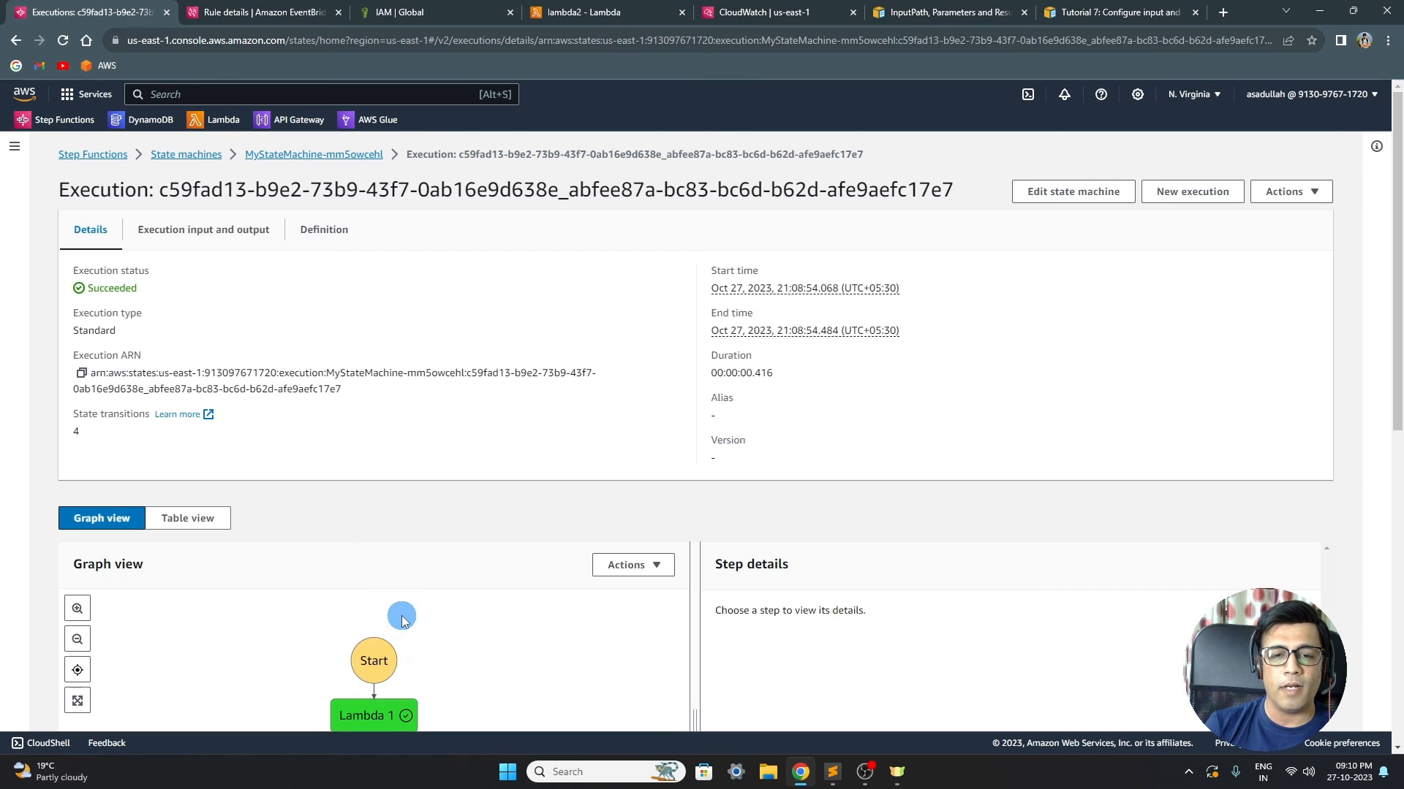
{"action": "scroll", "coordinate": [401, 621], "scroll_direction": "down", "scroll_amount": 2}
{"action": "left_click", "coordinate": [385, 628]}
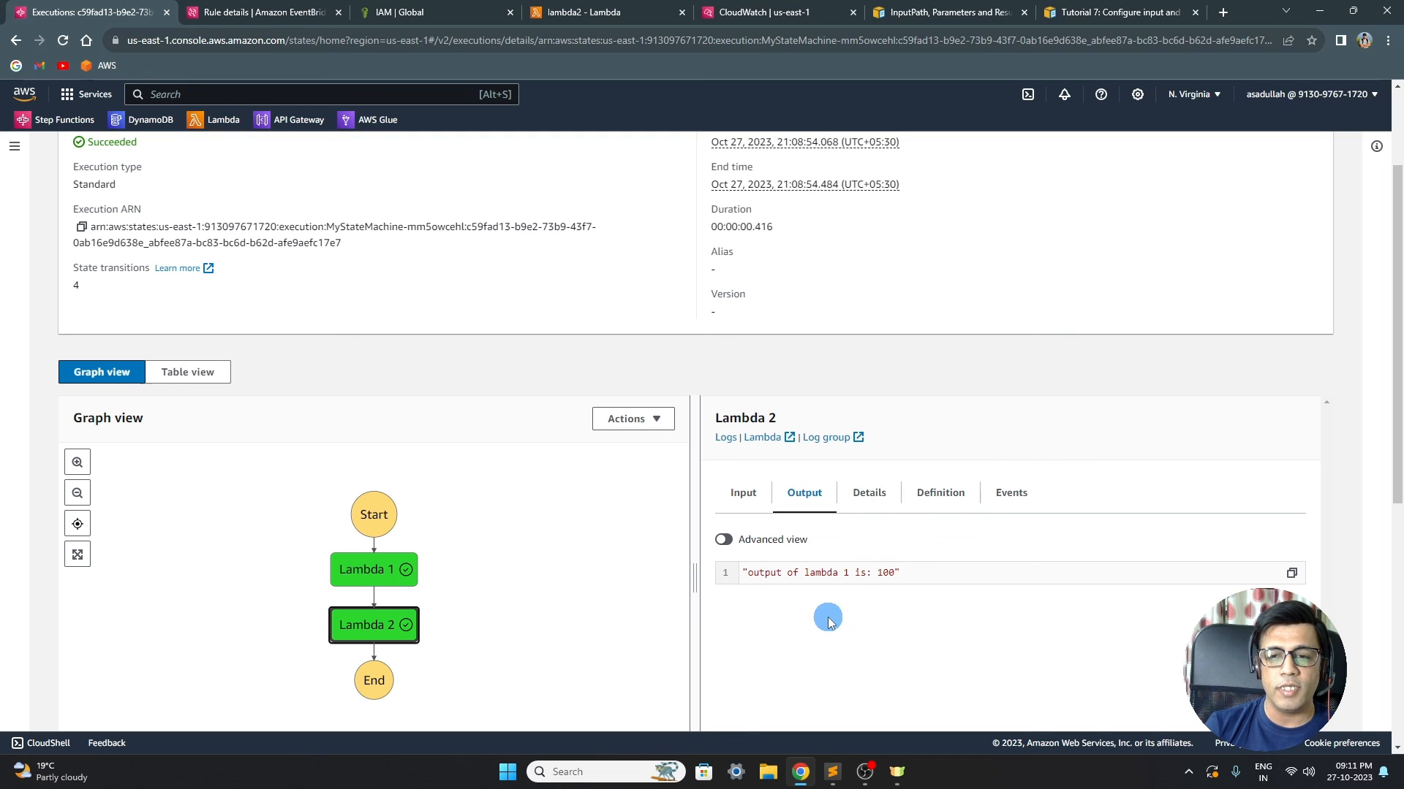
- Recheck lambda2's log events in CloudWatch and return to test-rule's details in EventBridge
{"action": "left_click", "coordinate": [739, 13]}
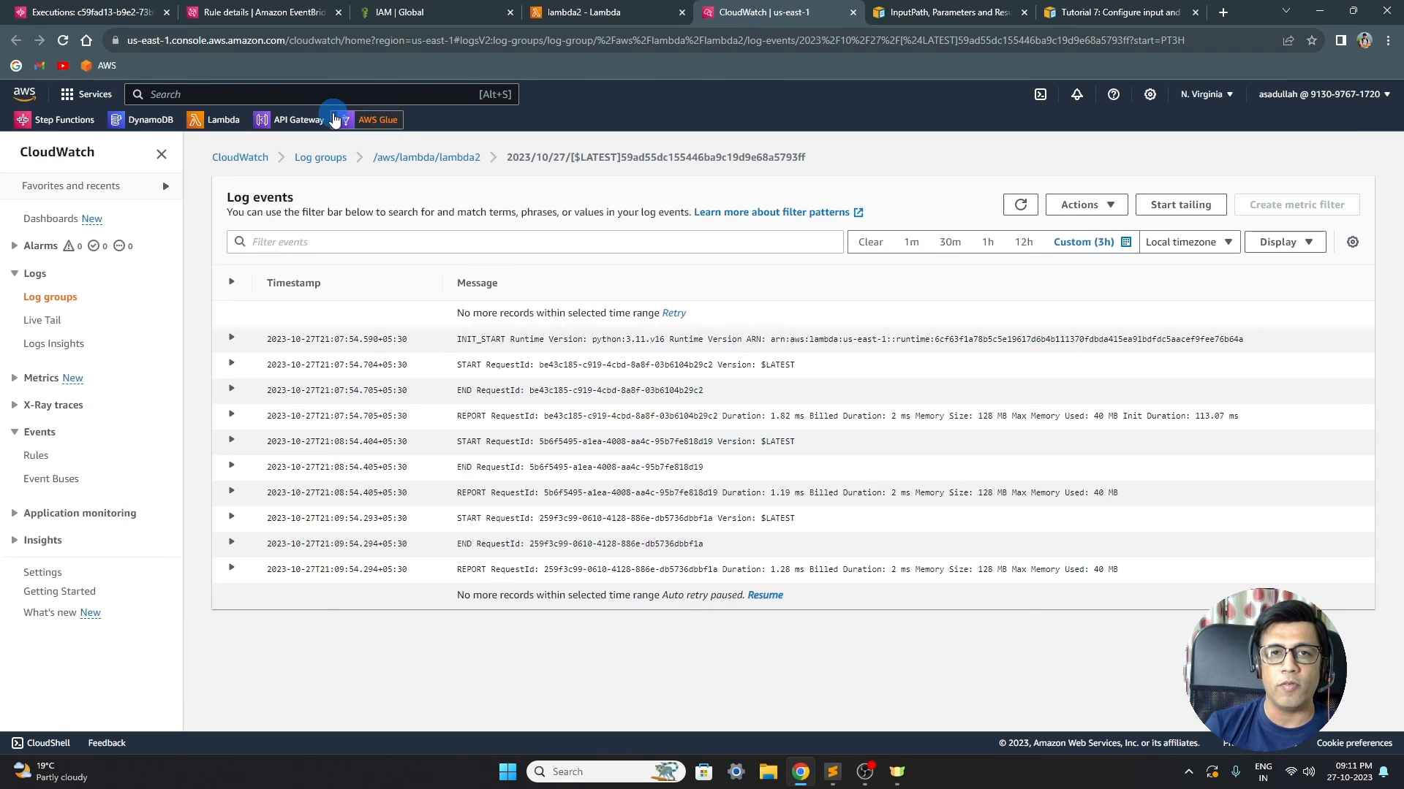
{"action": "left_click", "coordinate": [226, 10]}
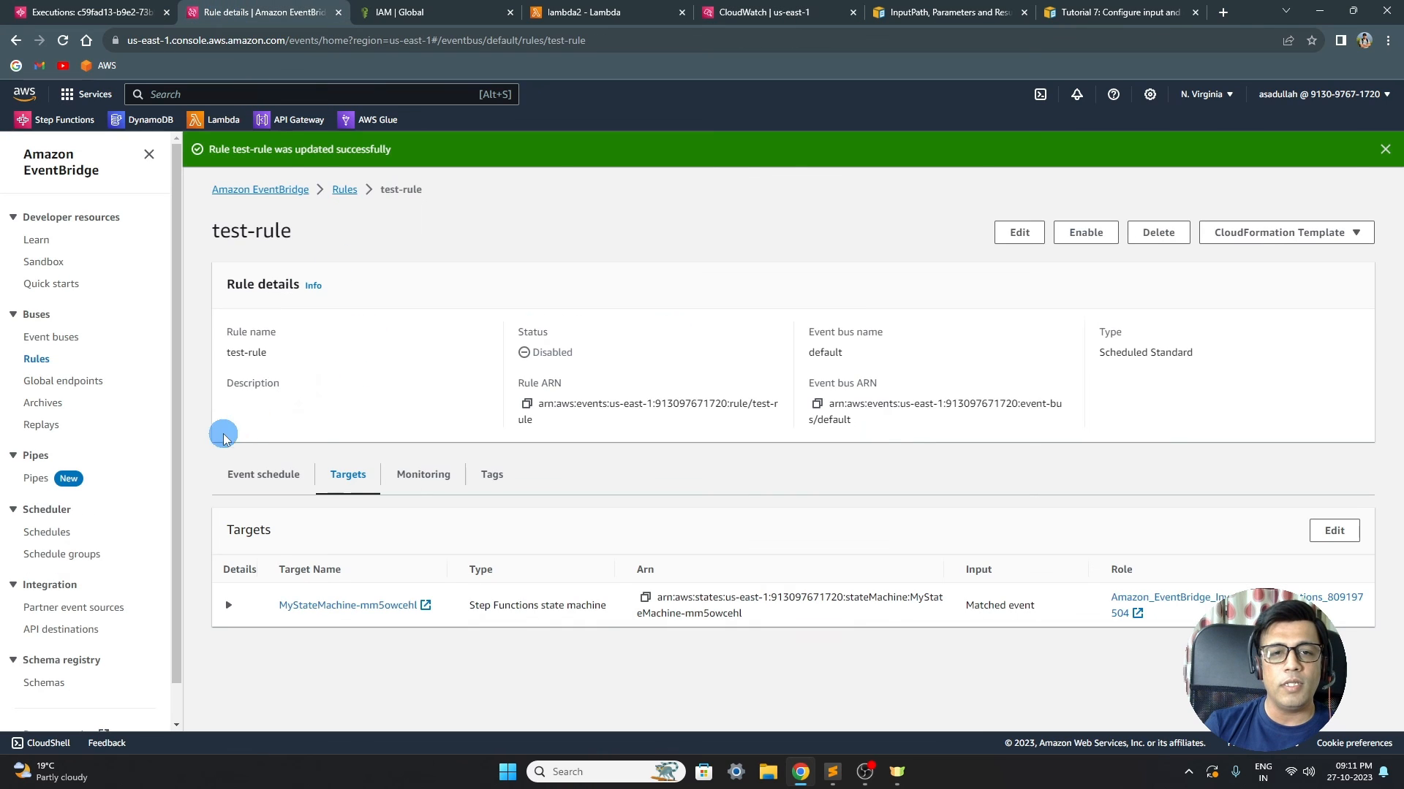